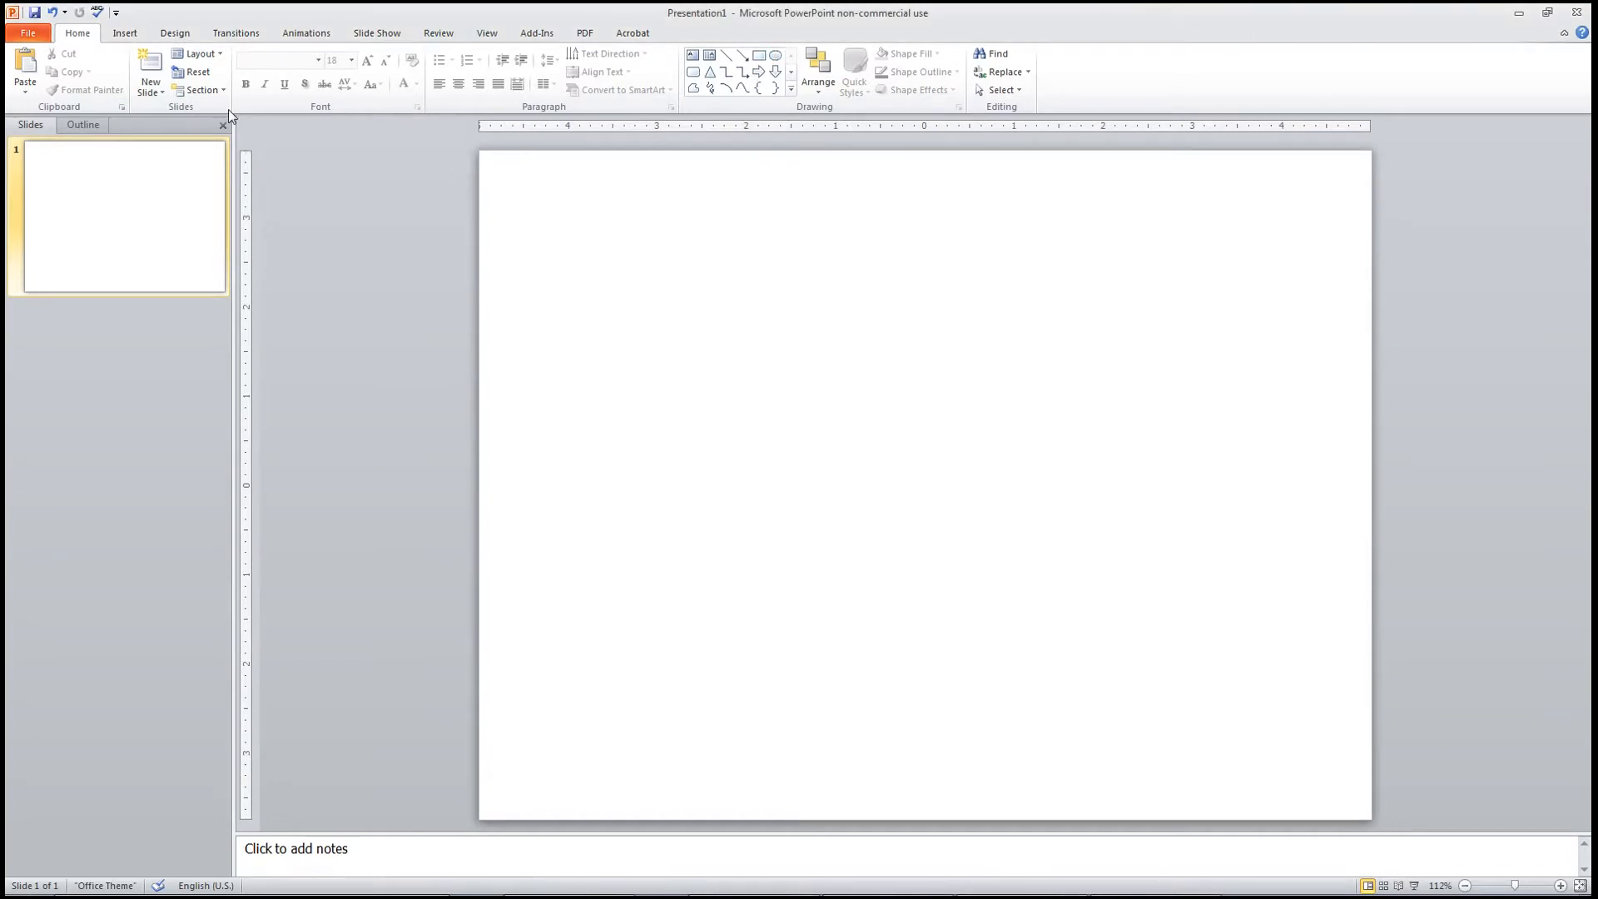
Create a new blank presentation and delete the title and subtitle placeholders from its slide
click(43, 29)
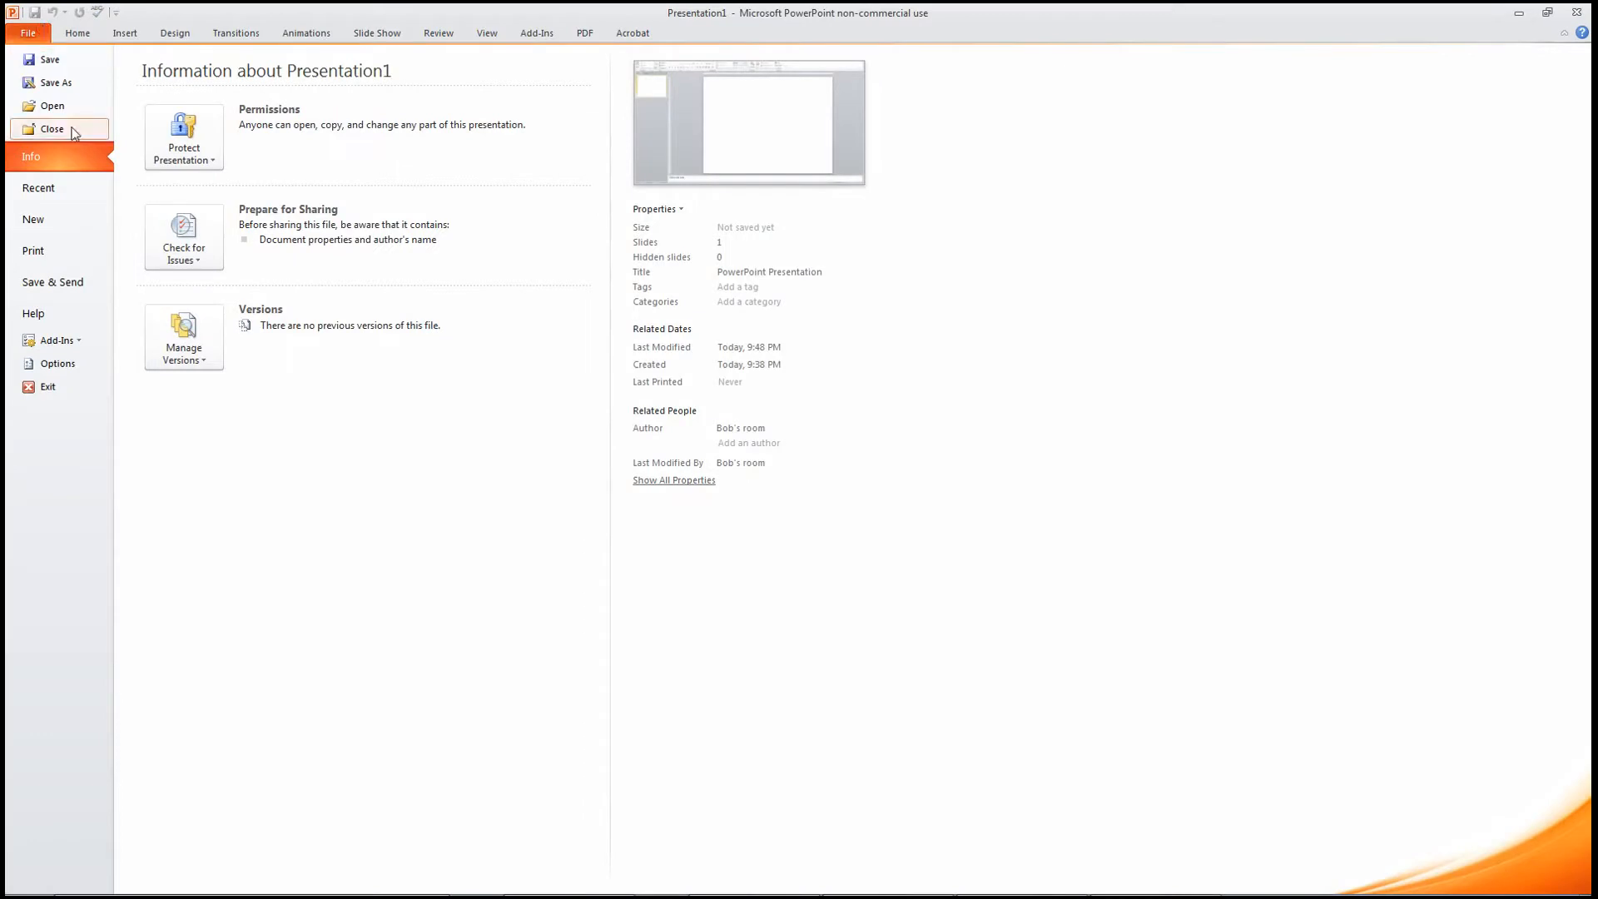
click(38, 219)
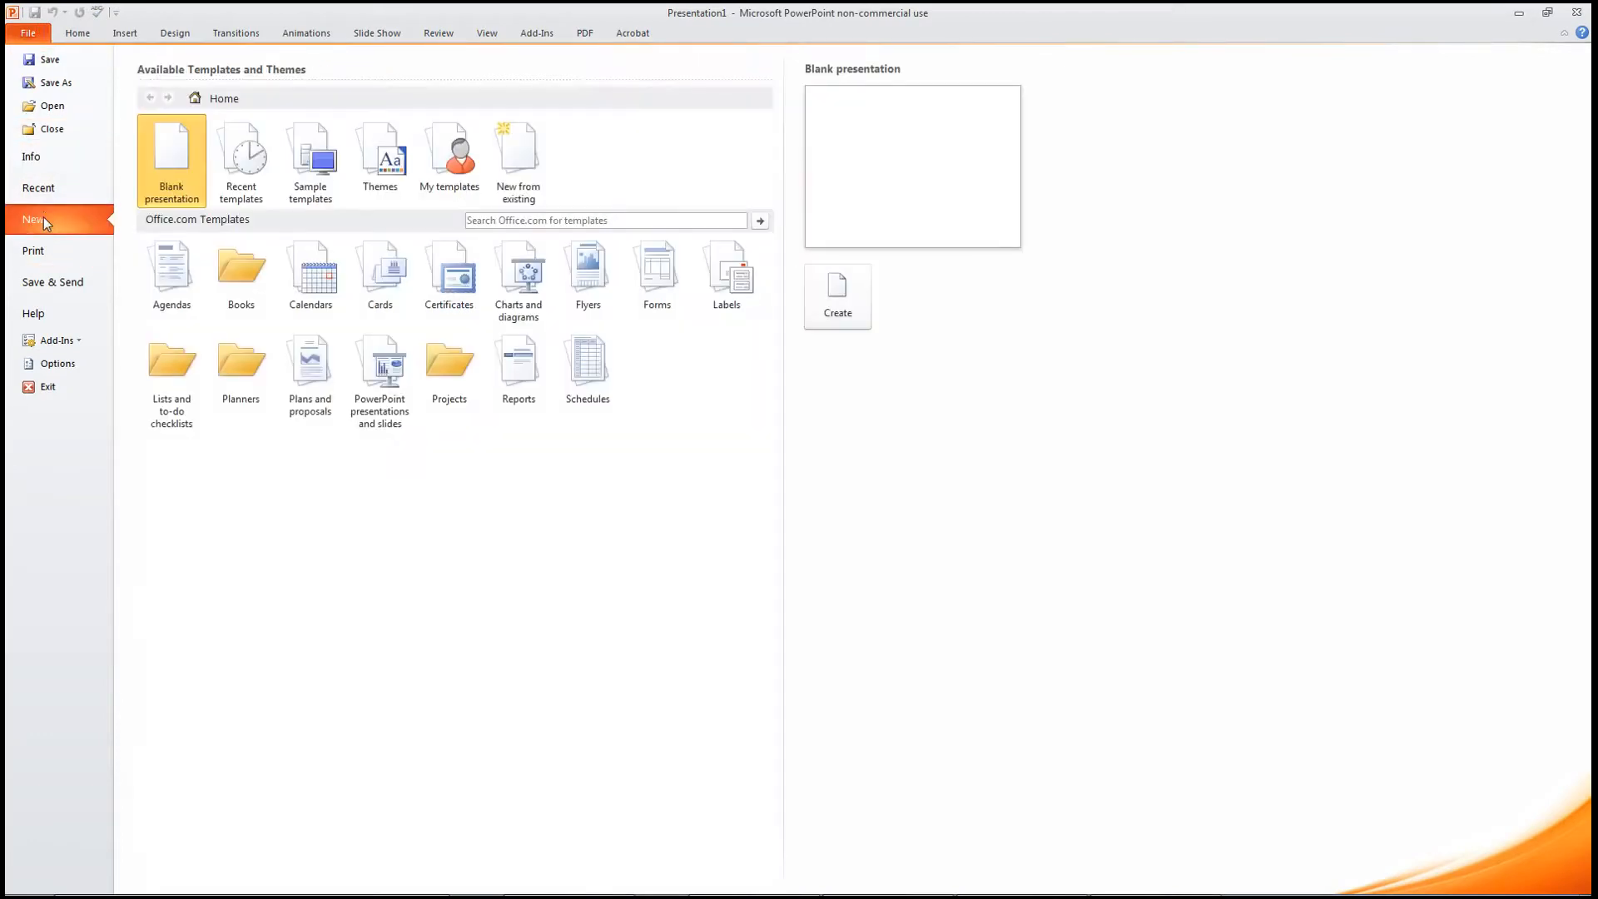
double_click(174, 158)
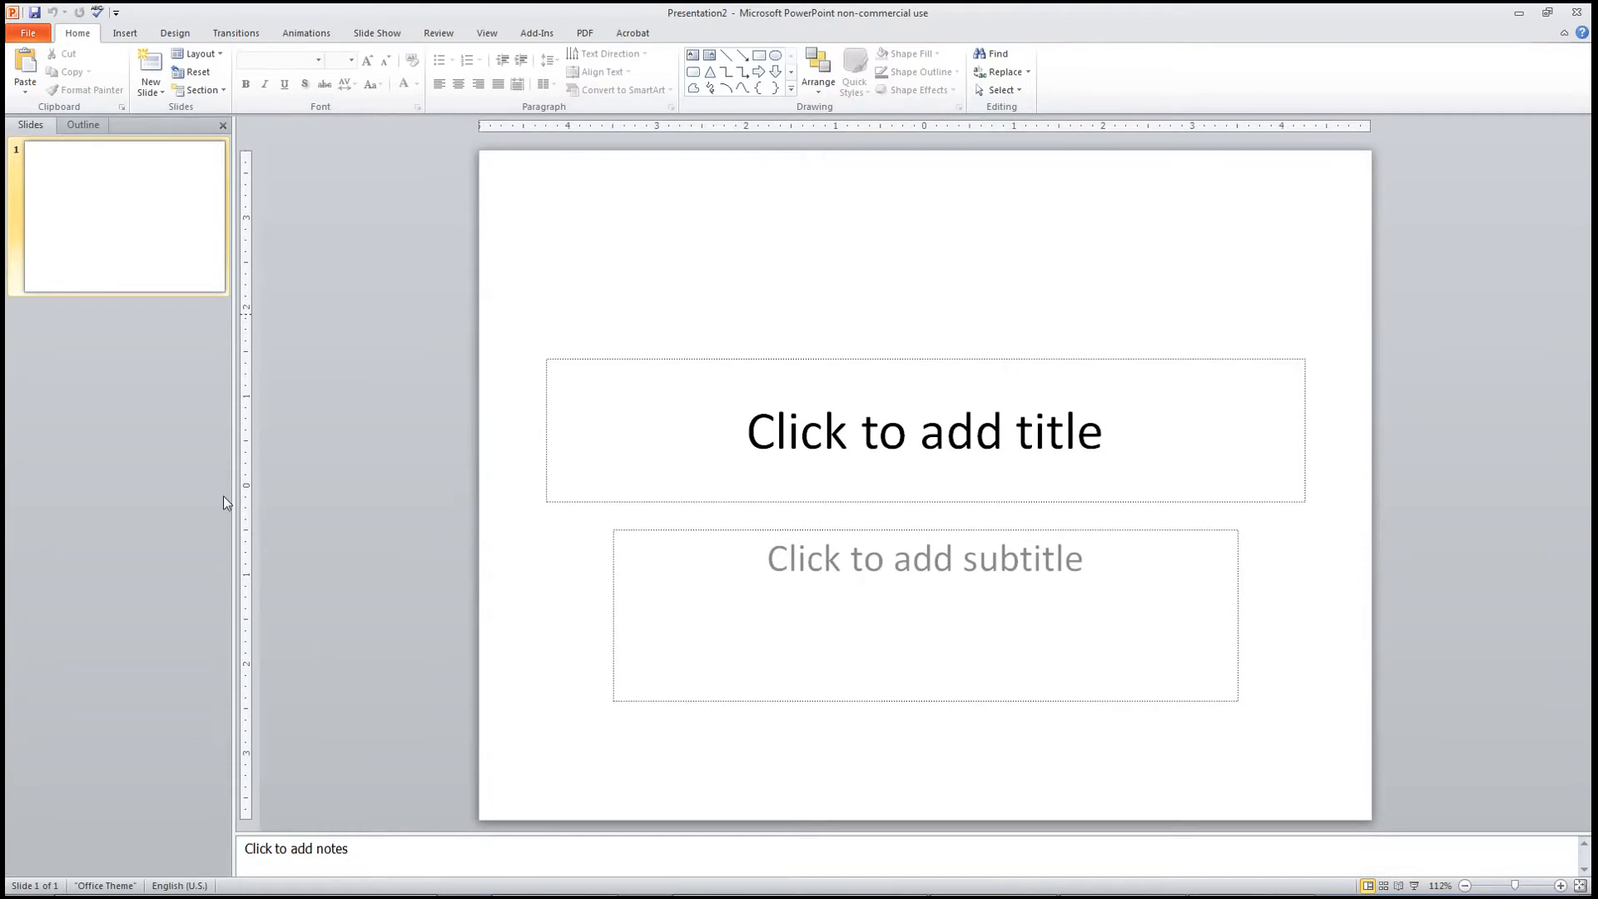
drag(351, 276, 1482, 729)
key(Delete)
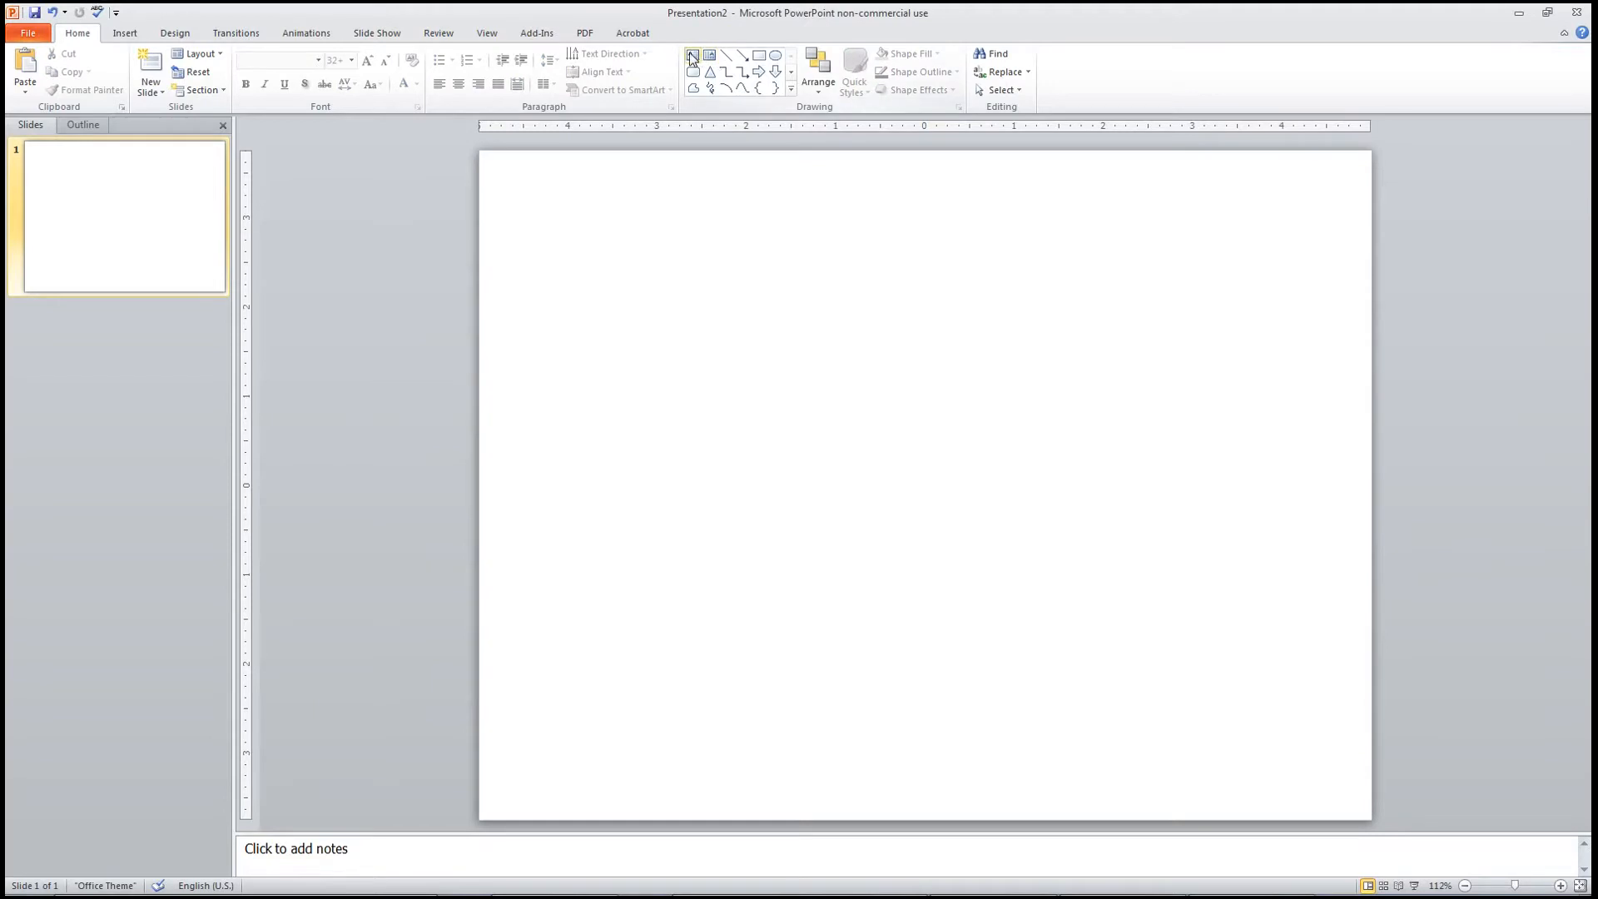
Draw a rectangle covering the whole slide and fill it with the standard dark blue
click(759, 55)
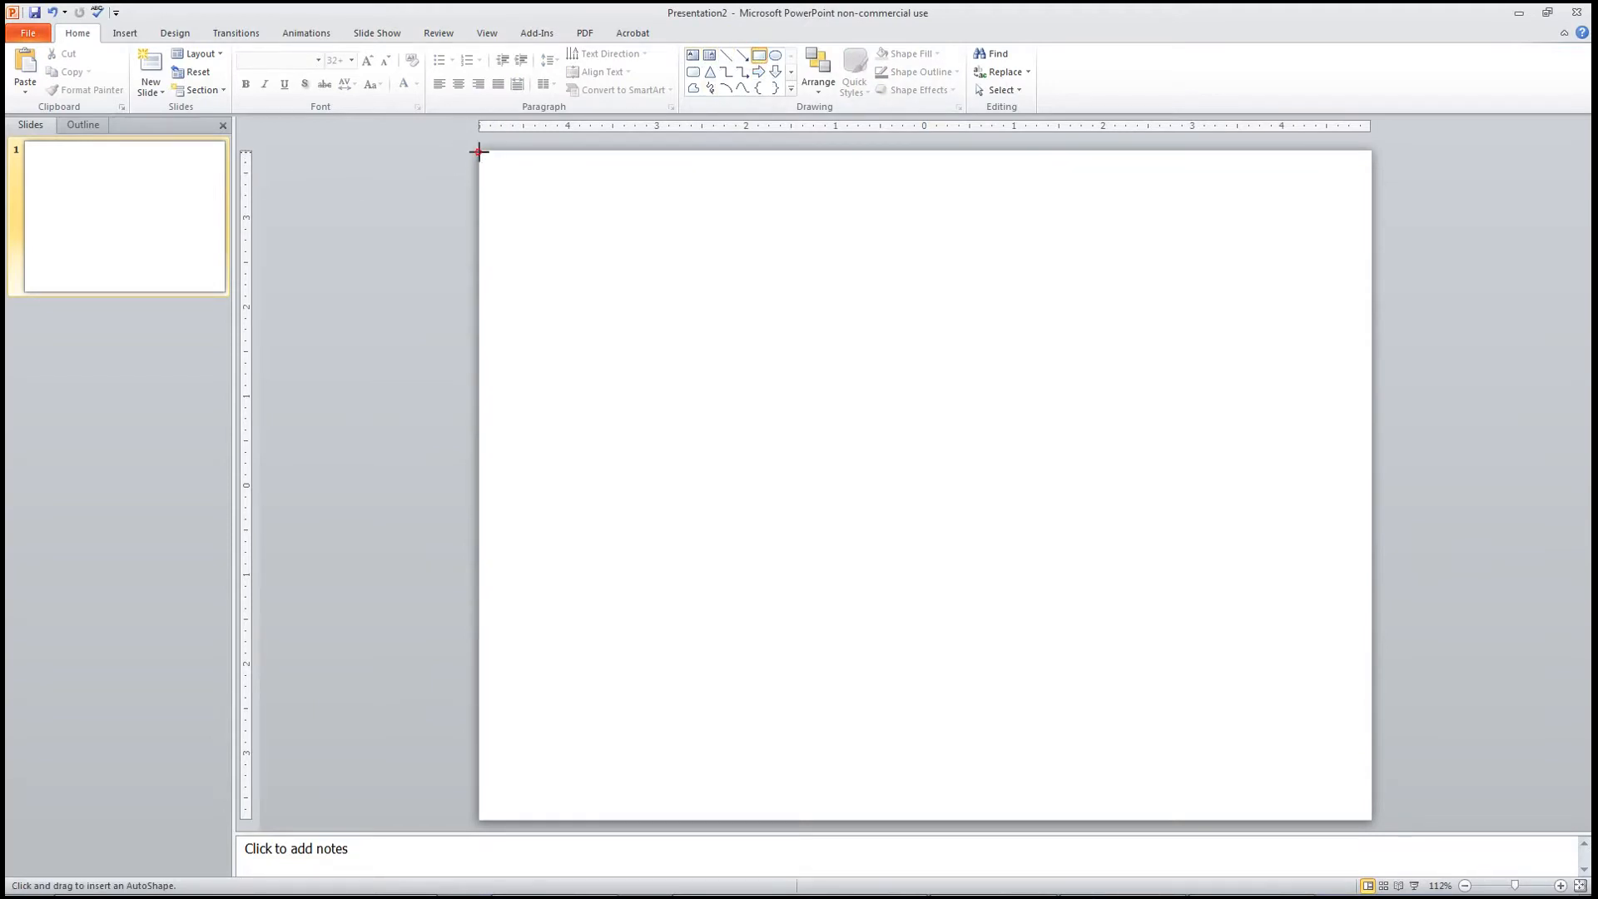
drag(478, 151, 1366, 820)
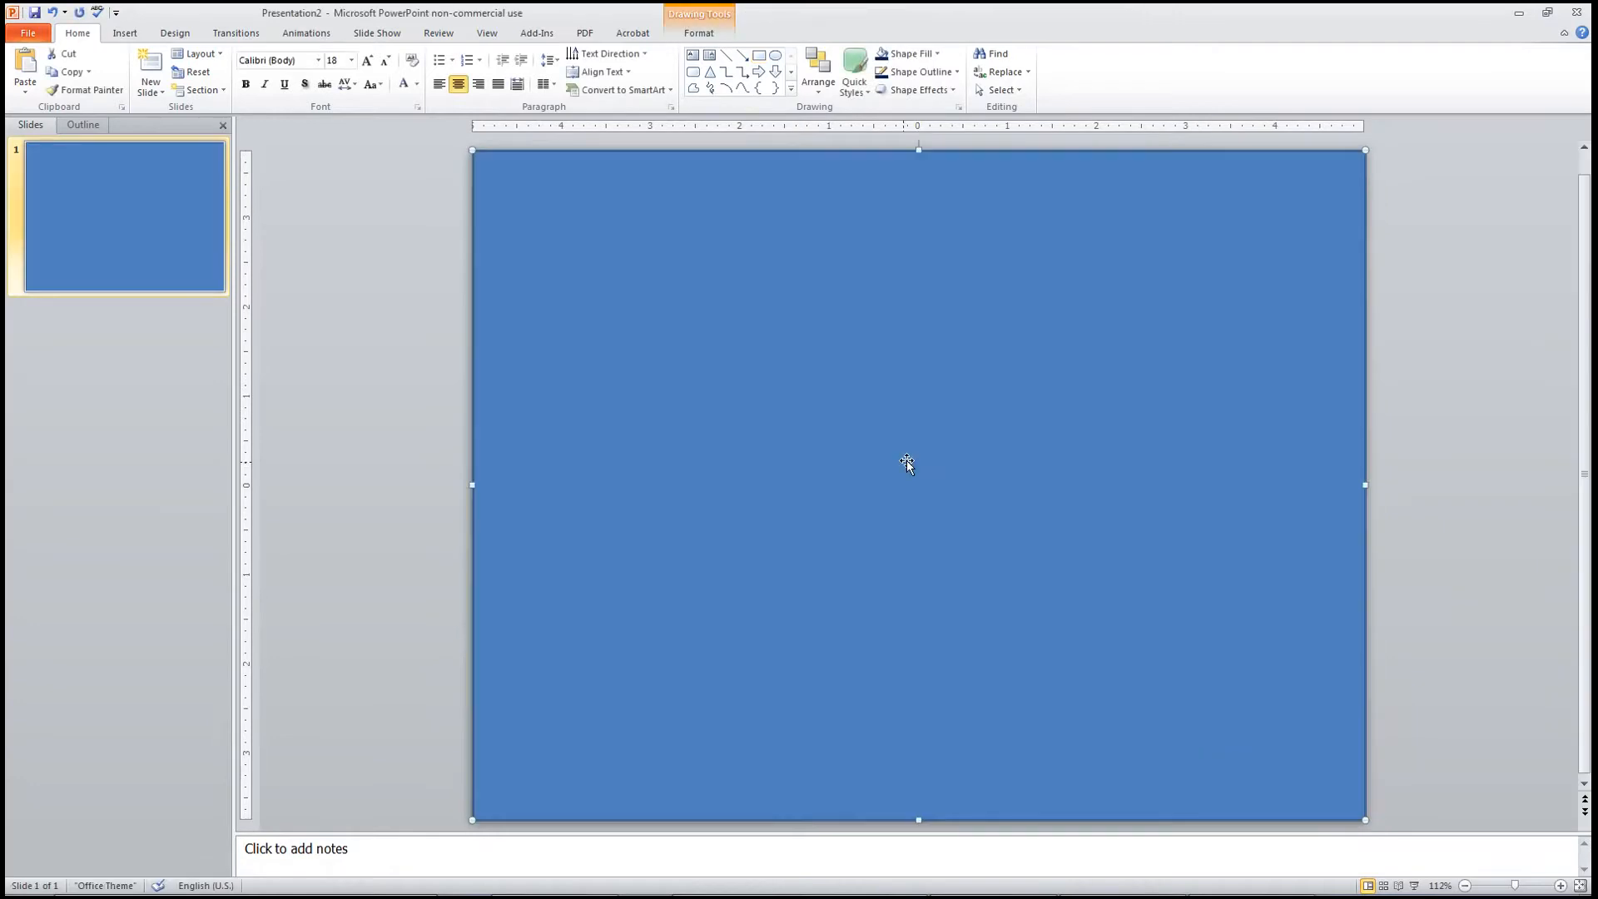
right_click(929, 421)
click(1074, 399)
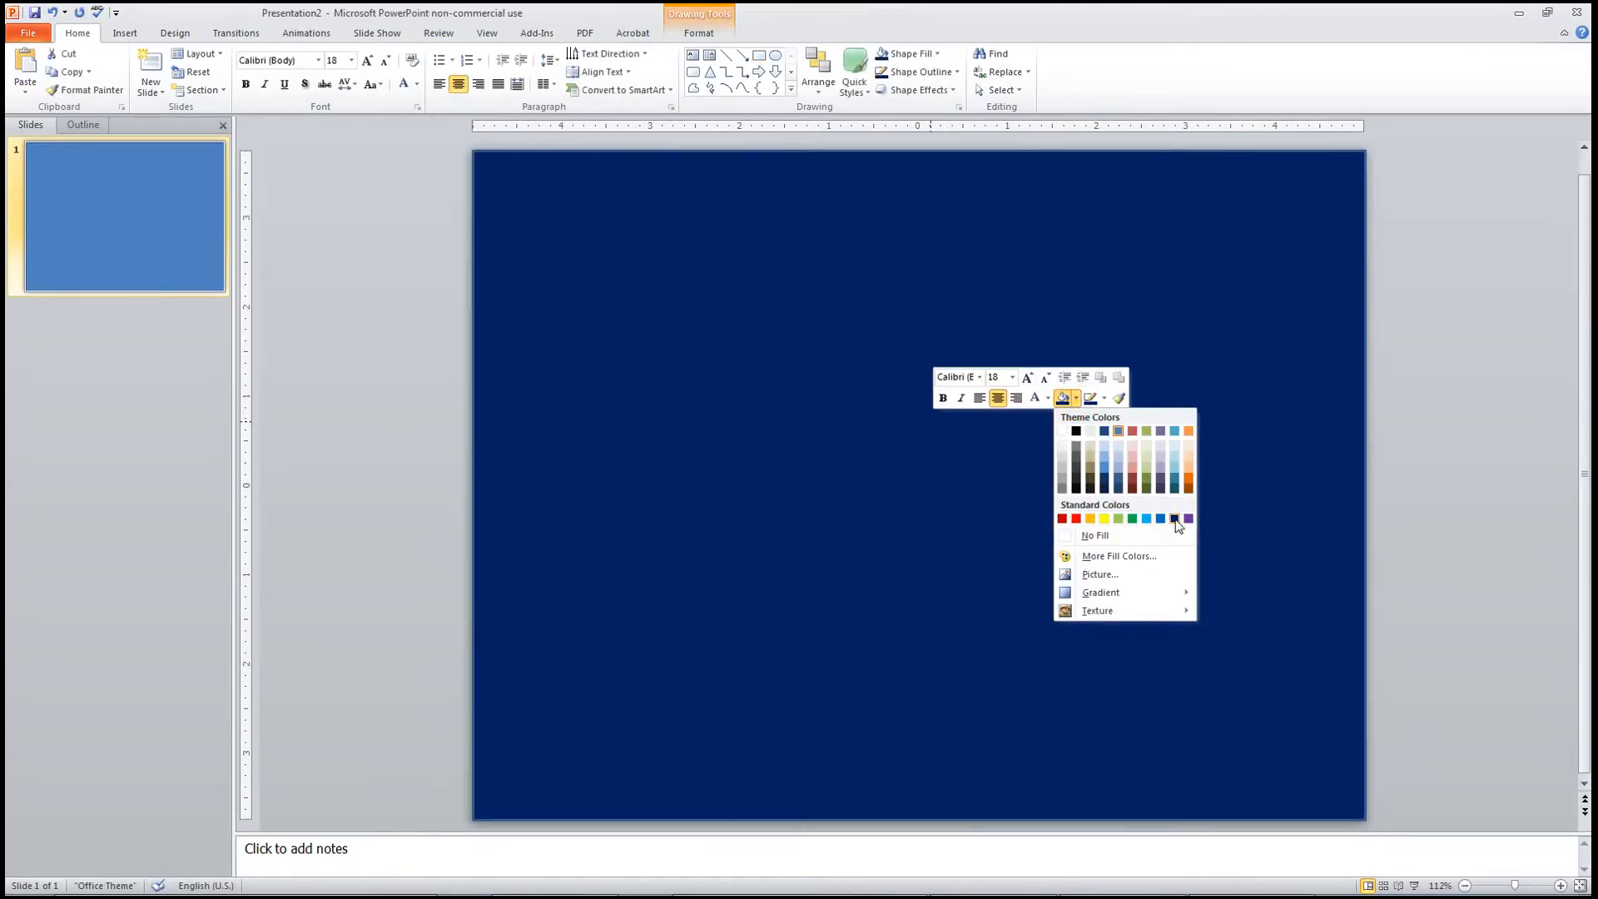
click(1175, 518)
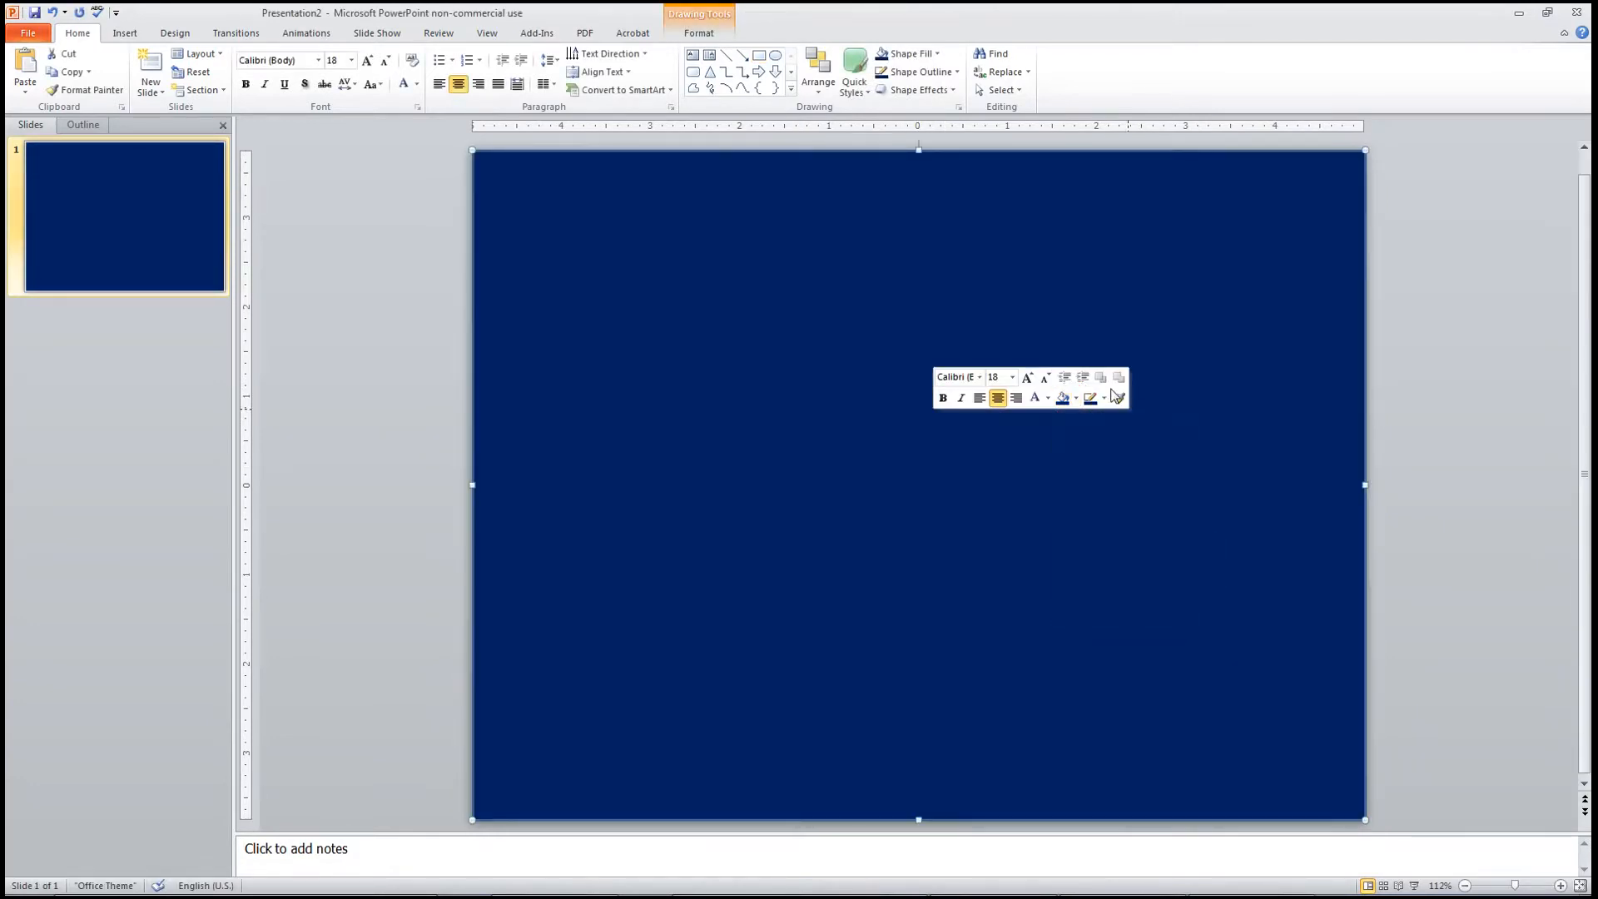
Set the slide-covering rectangle to No Outline and deselect it
click(1118, 398)
click(1104, 398)
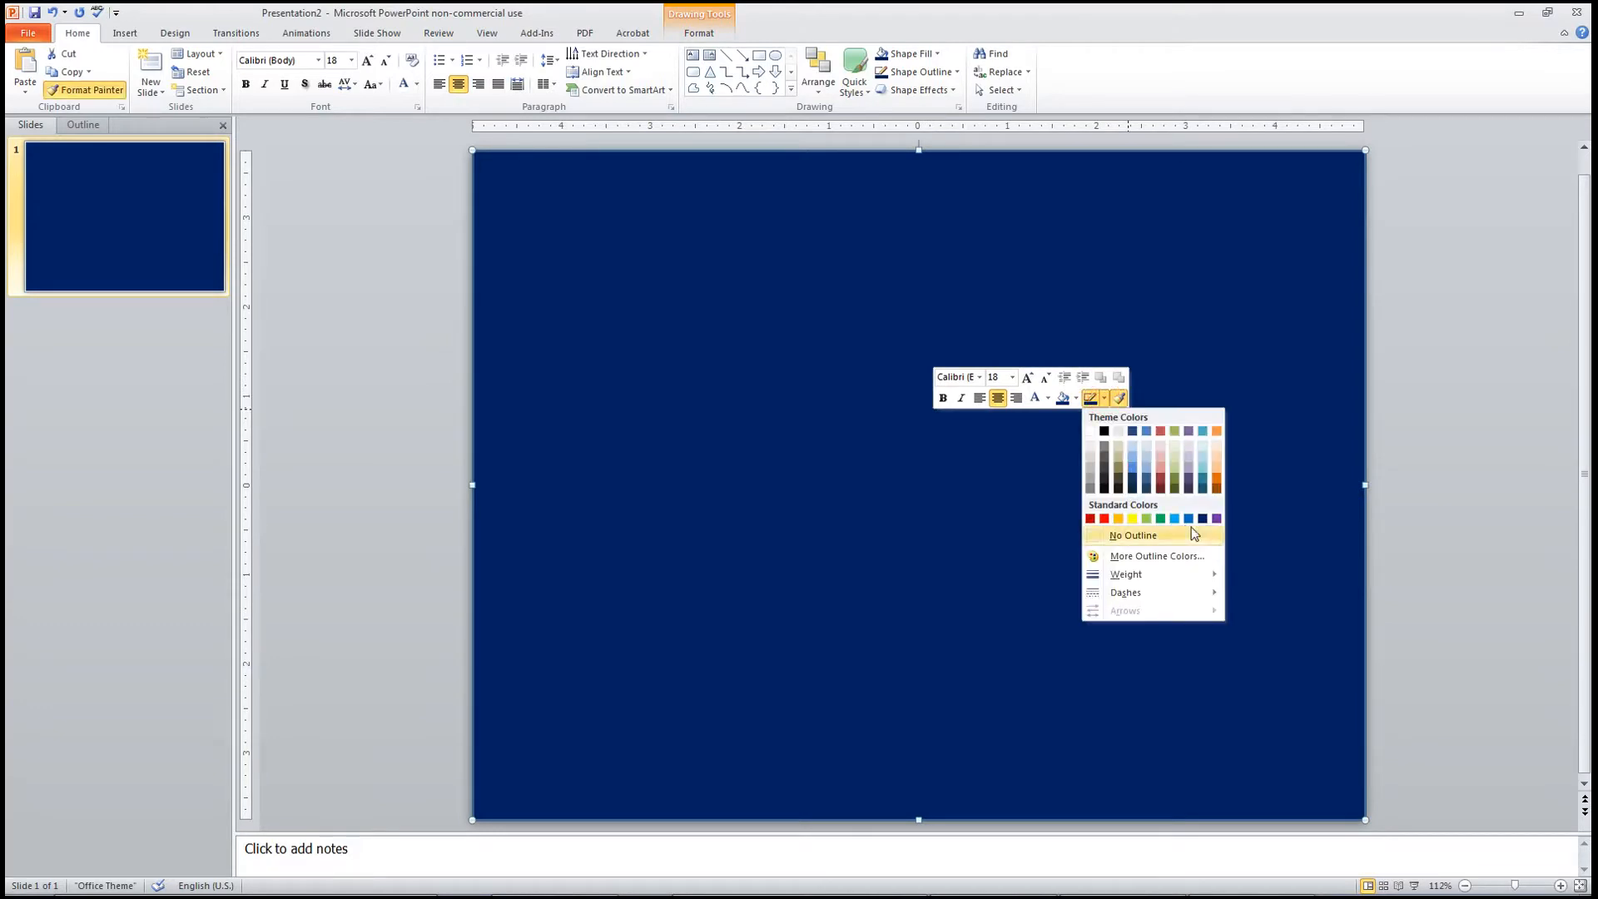
click(1193, 534)
click(1467, 403)
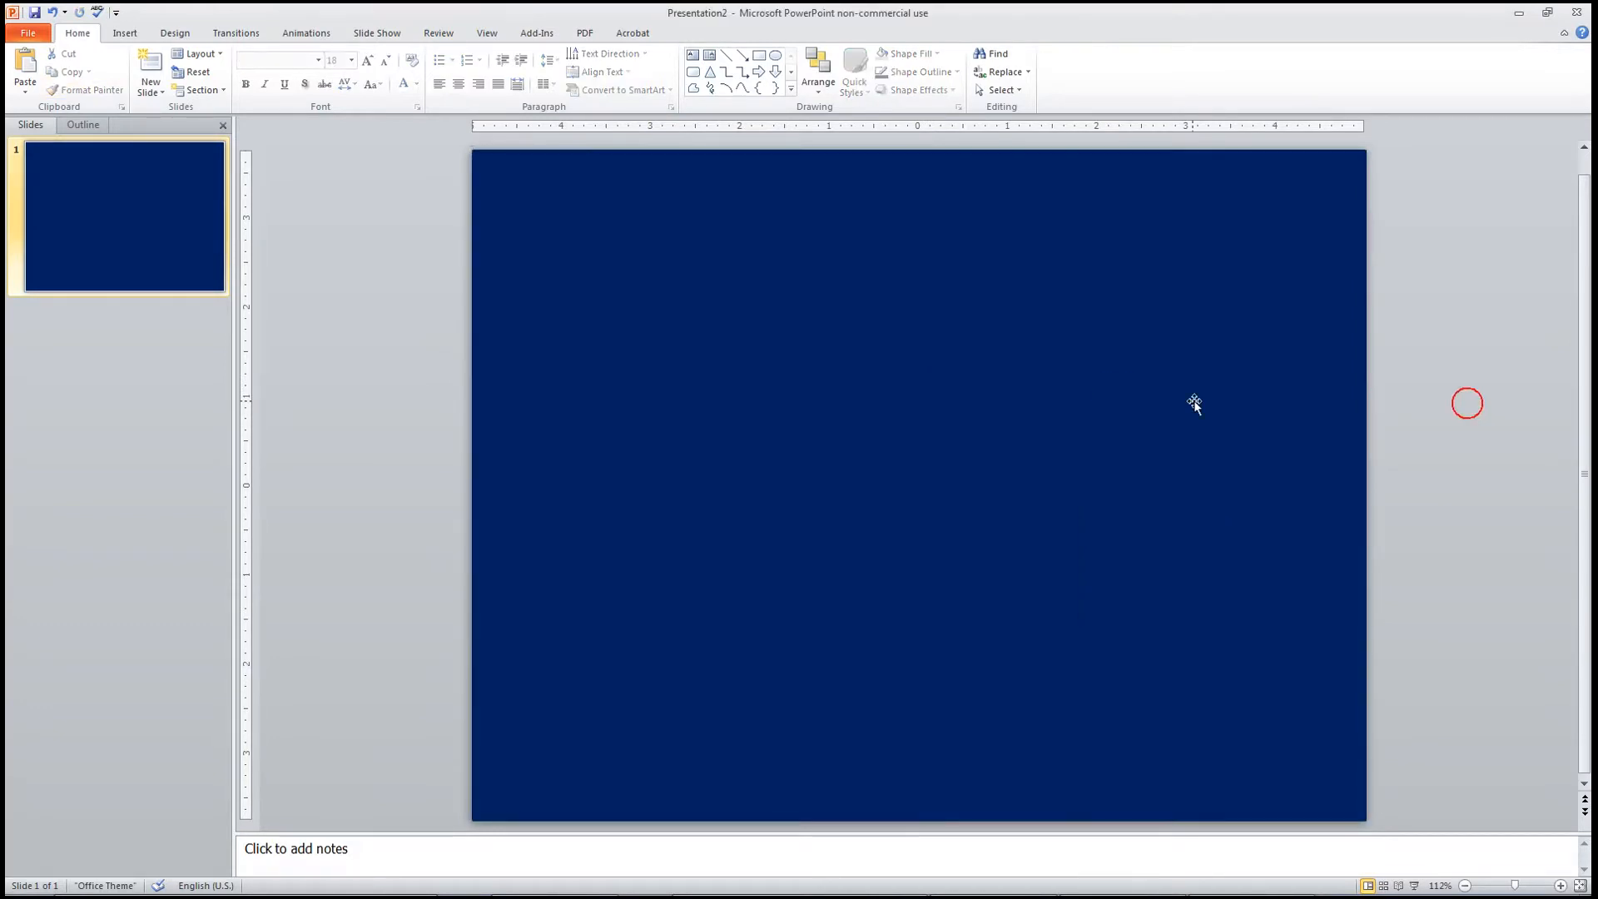
Add a text box reading "444rr" in the upper-left area of the slide
click(693, 55)
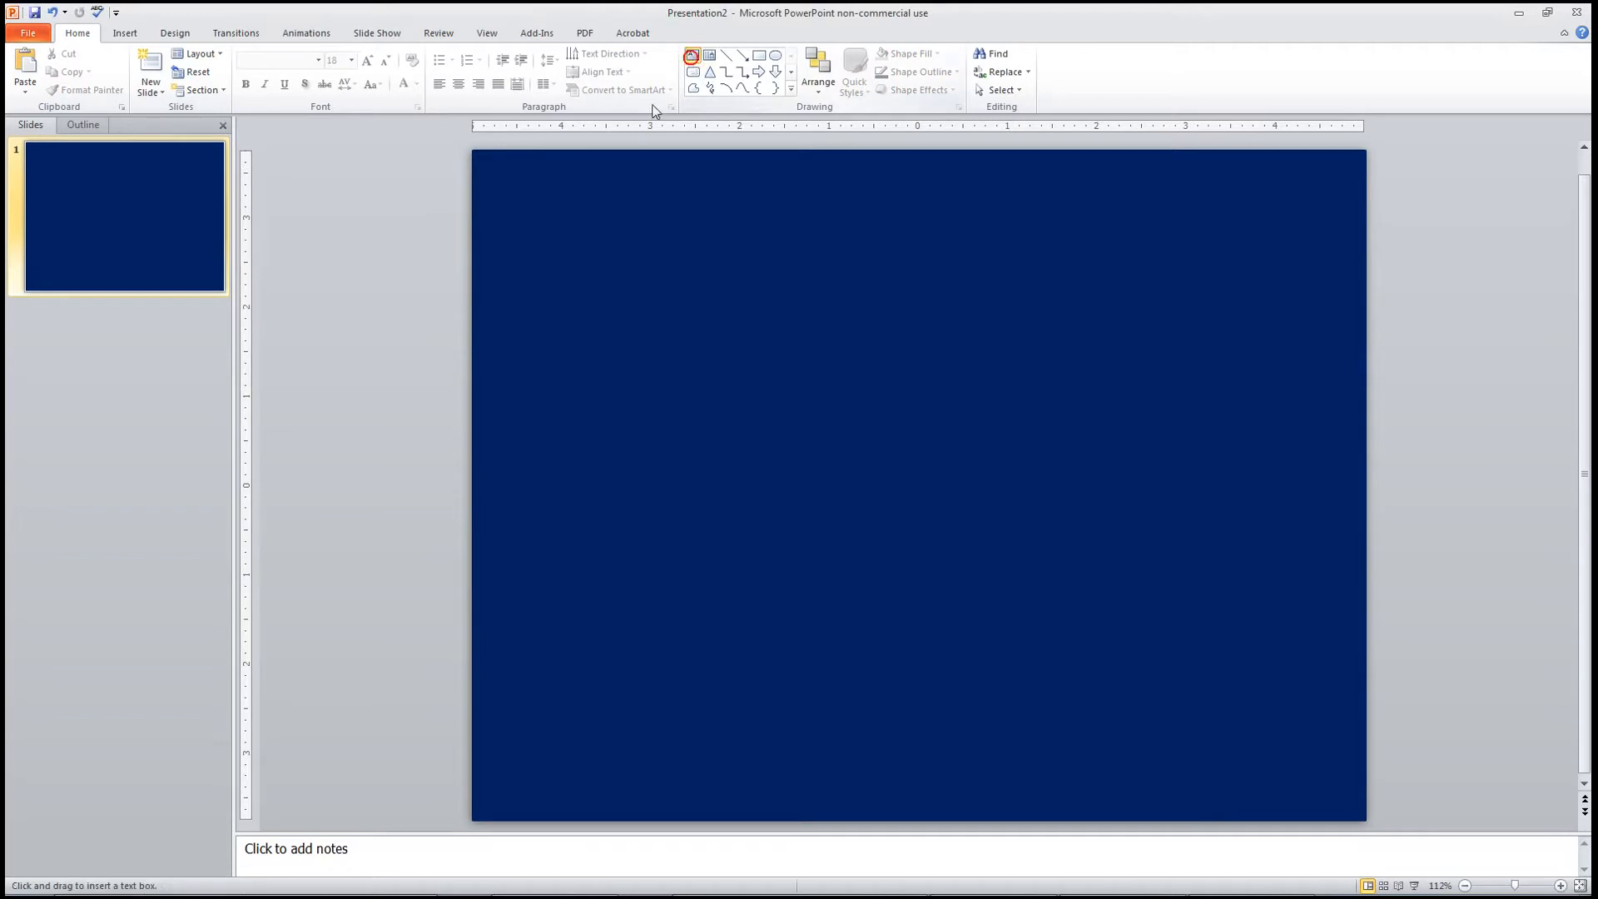
drag(501, 217, 675, 301)
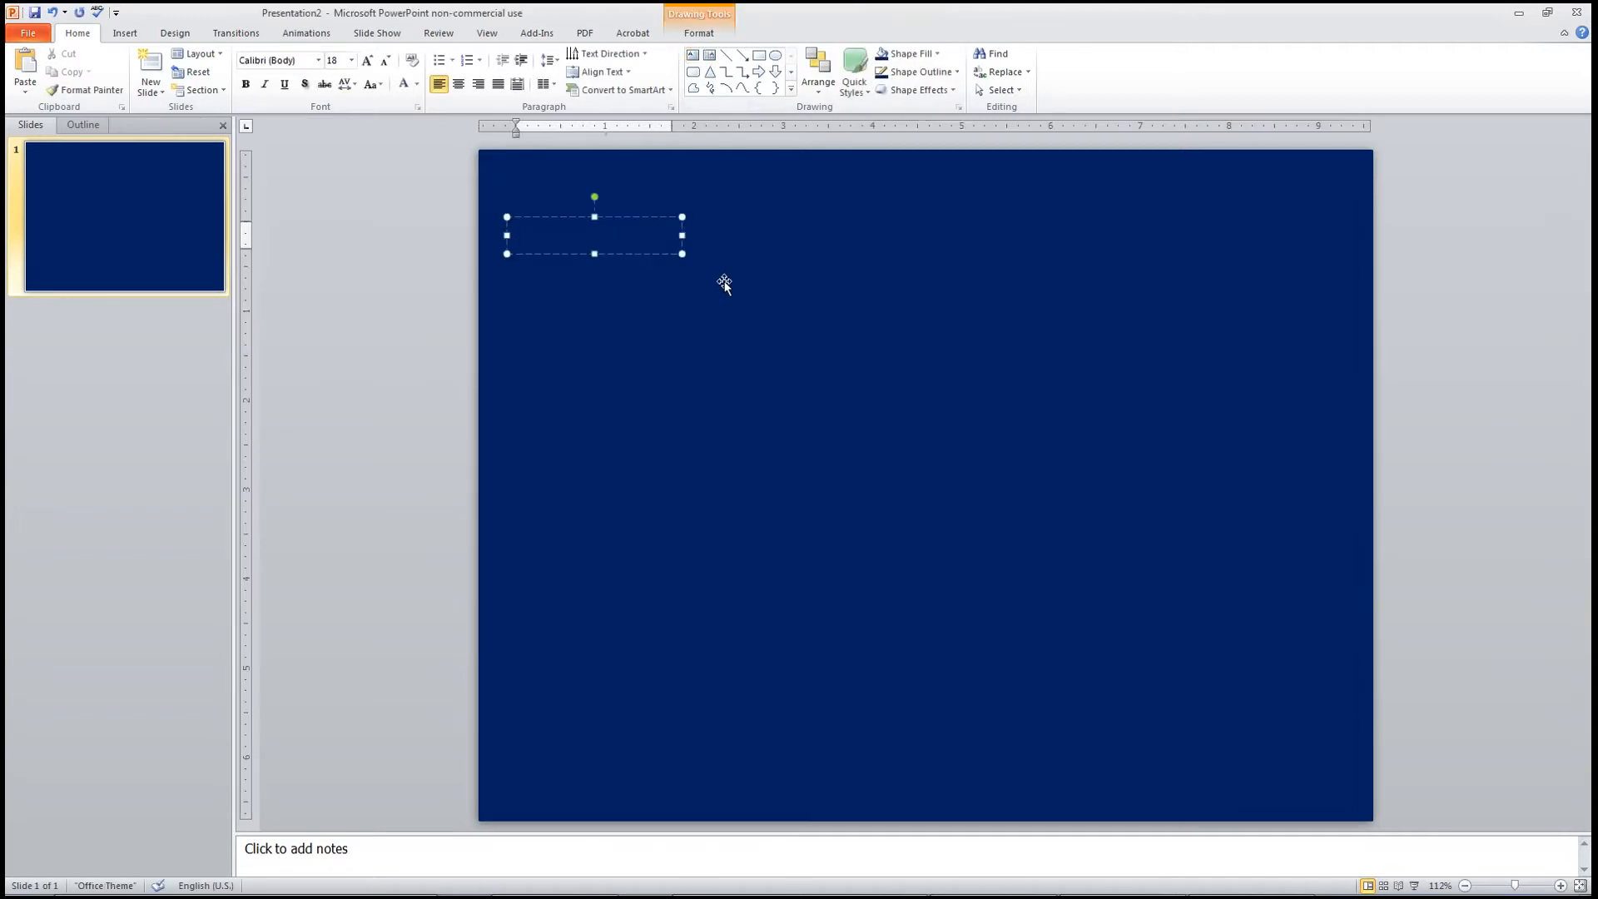
text(444rr)
Make the "444rr" text white at 44 pt and shift its text box slightly upward
drag(564, 237, 517, 235)
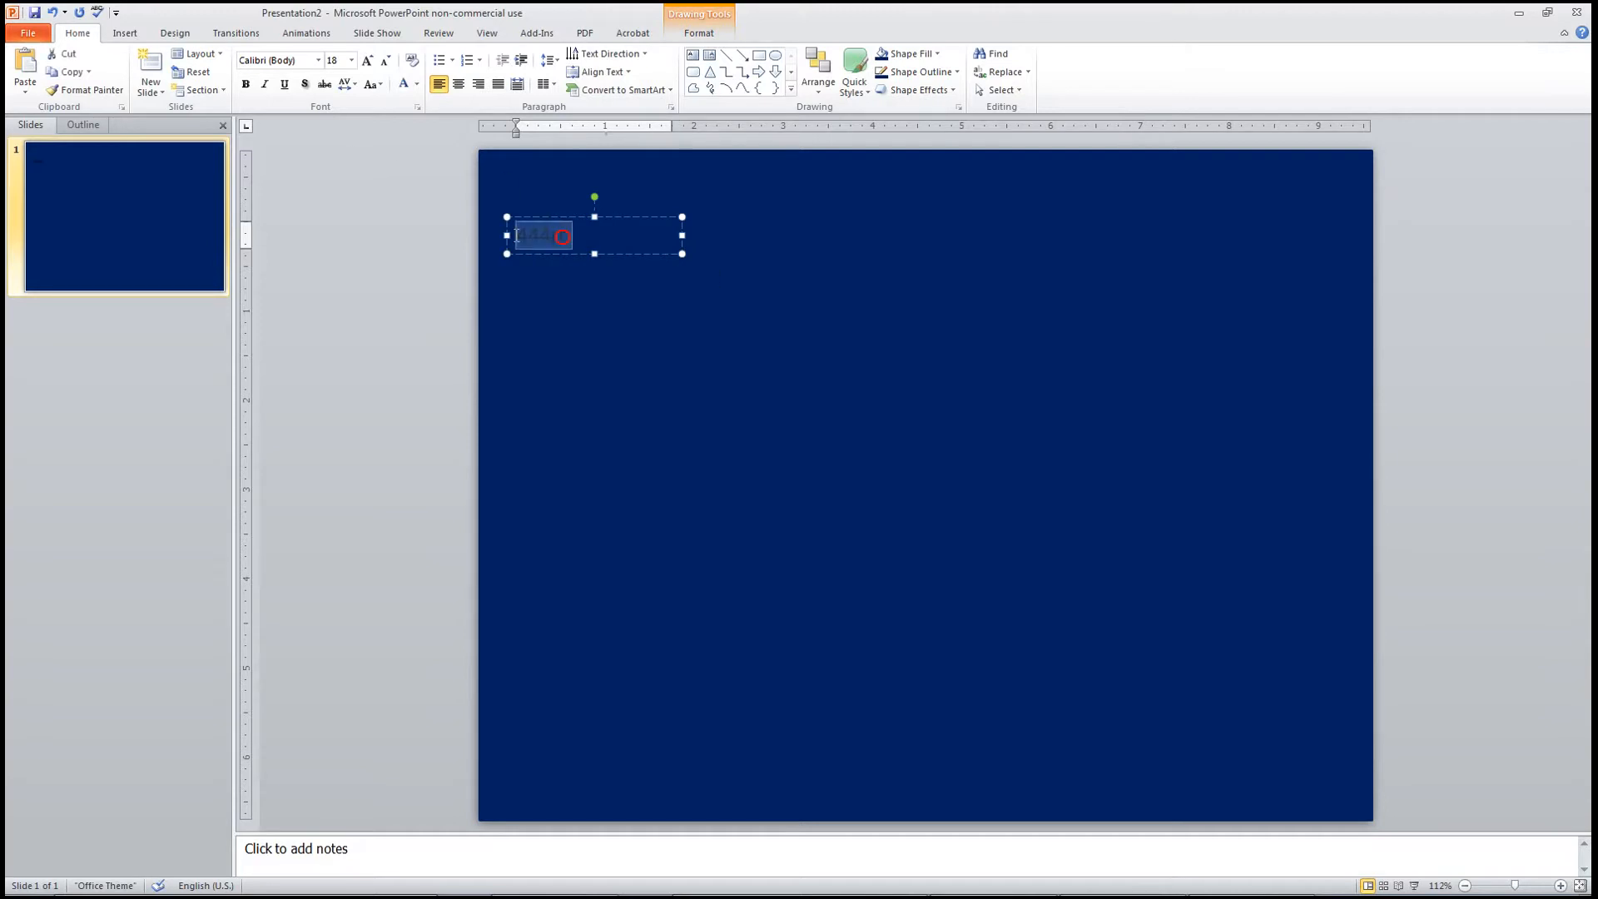
click(401, 84)
click(368, 64)
click(369, 65)
click(369, 64)
click(369, 65)
click(368, 64)
click(369, 63)
click(369, 62)
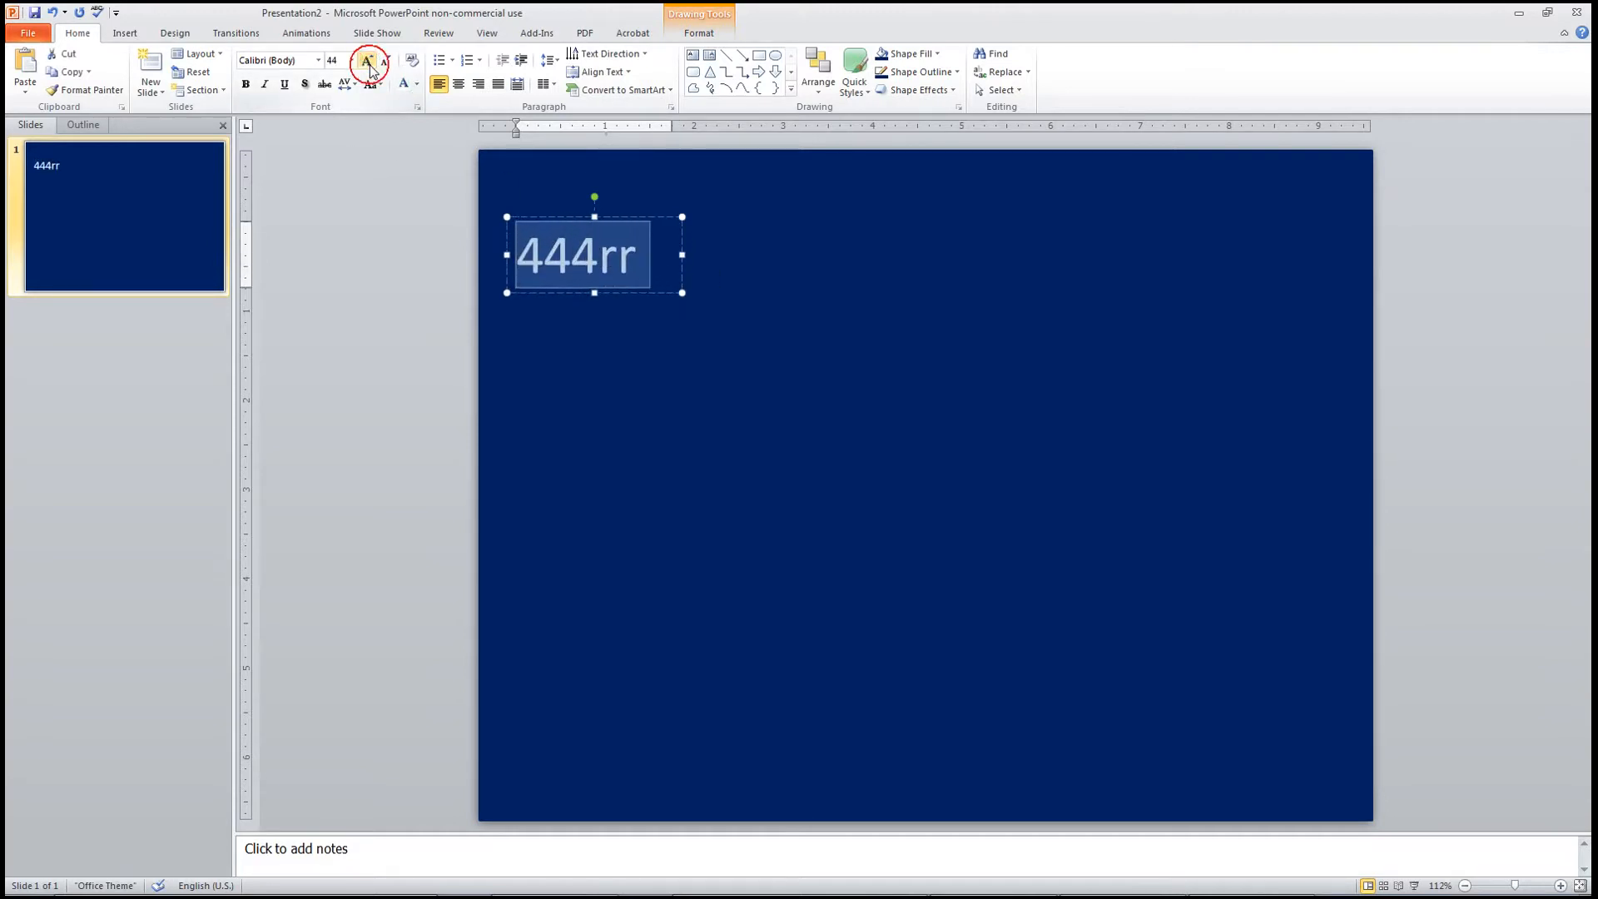
drag(609, 218, 611, 206)
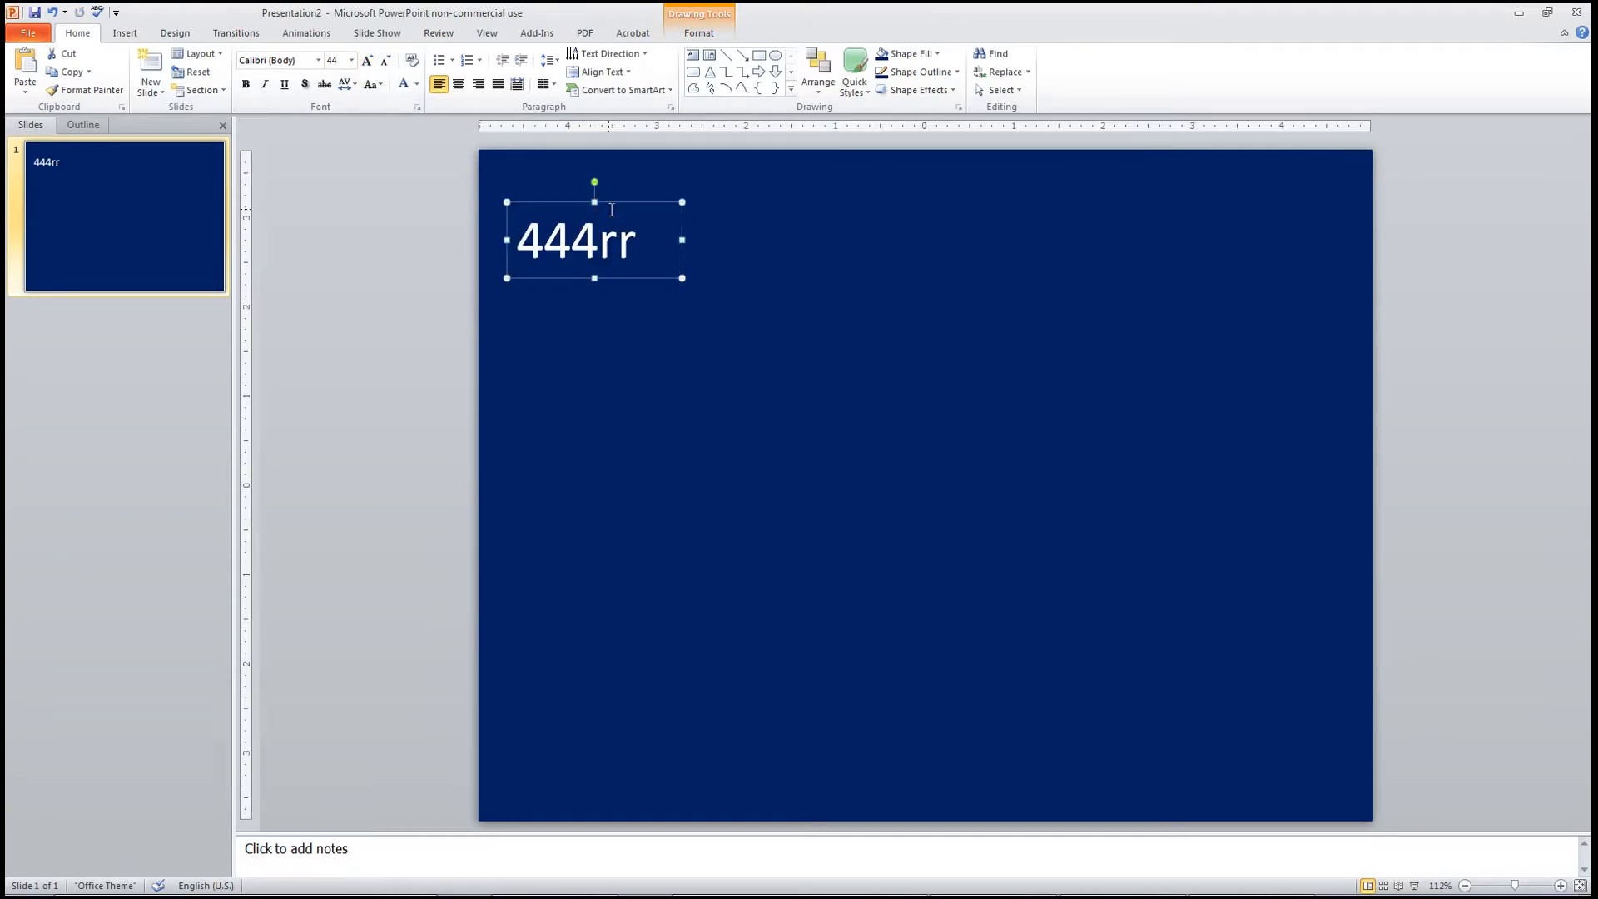
Duplicate the "444rr" text box and place the copy directly below it, around the slide's mid-height
key(ctrl+d)
drag(620, 223, 613, 375)
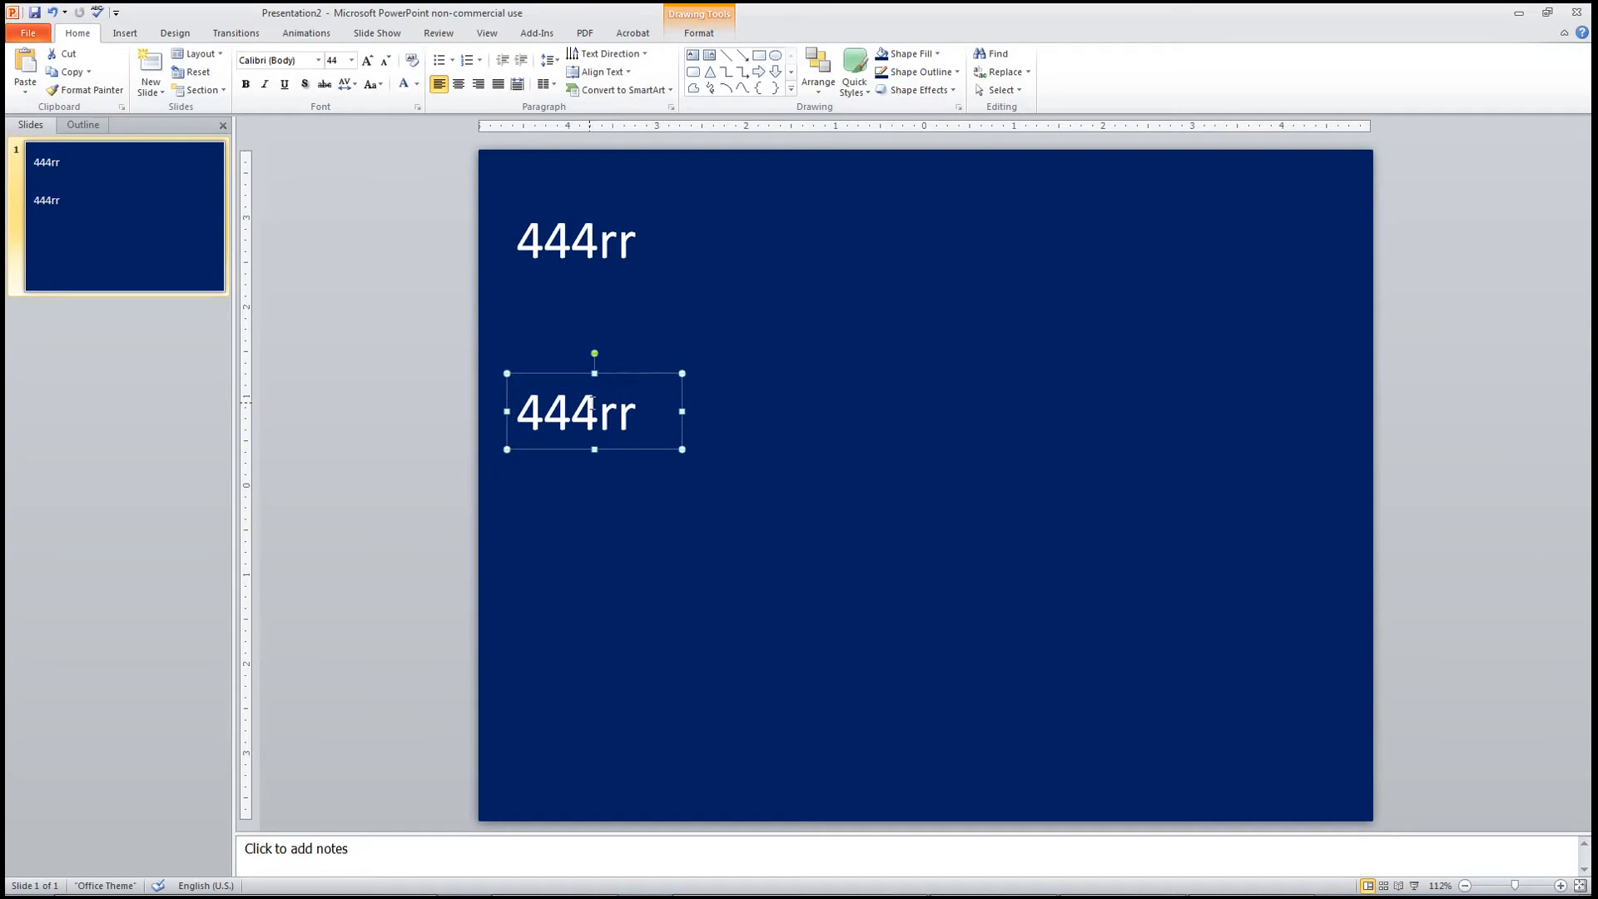
drag(614, 386, 614, 401)
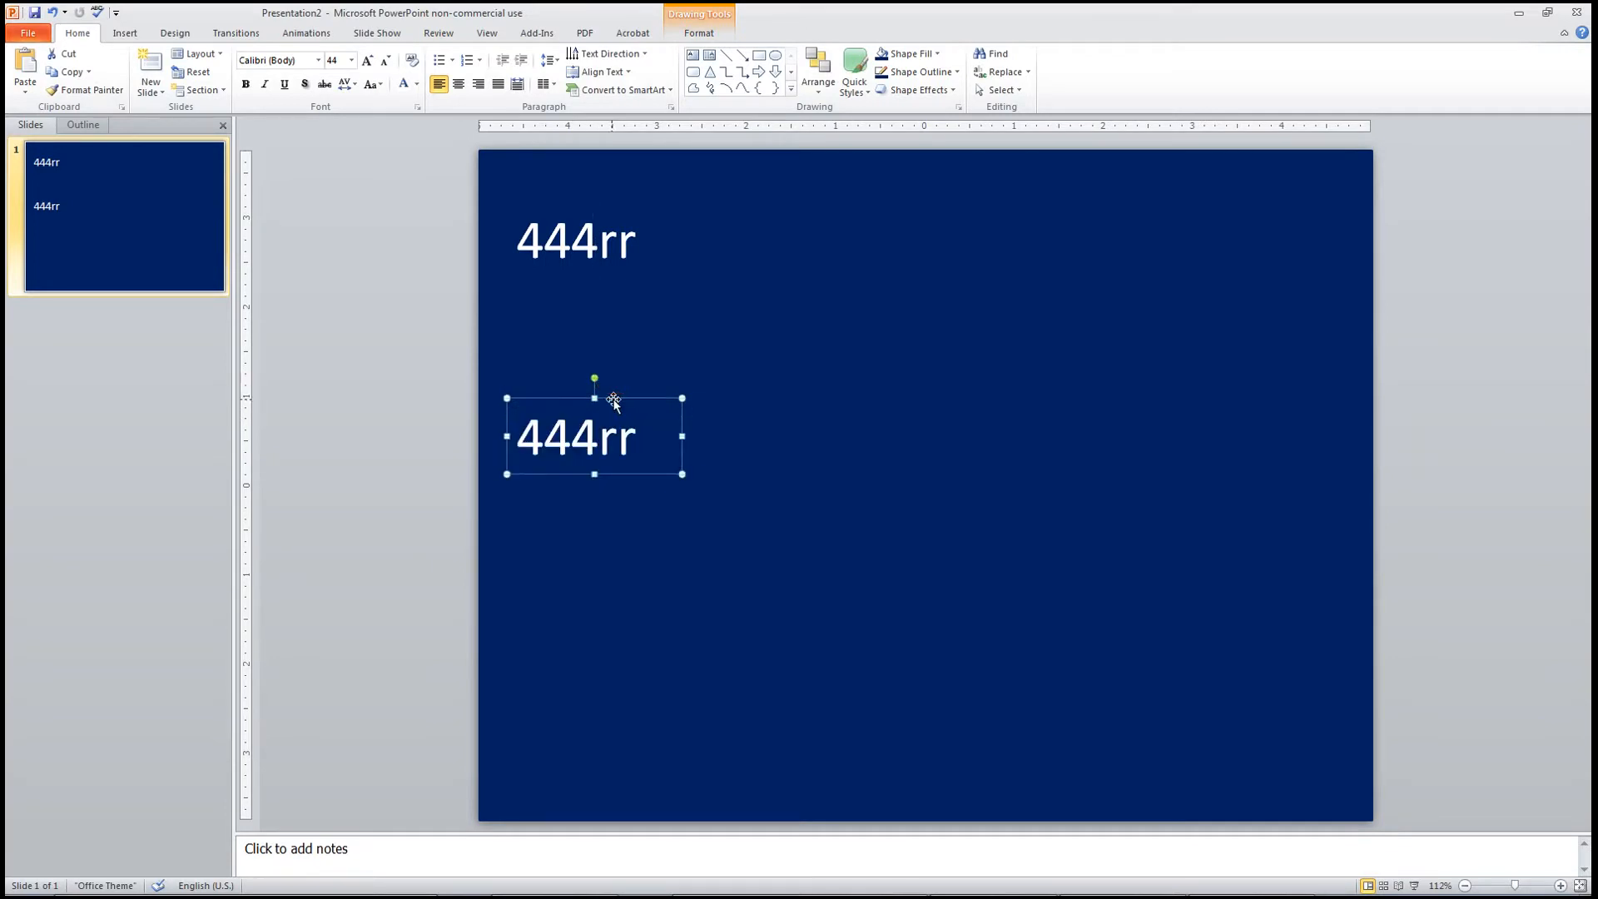
Replace the text in the lower "444rr" copy with "Click To..."
double_click(632, 442)
text(Cli)
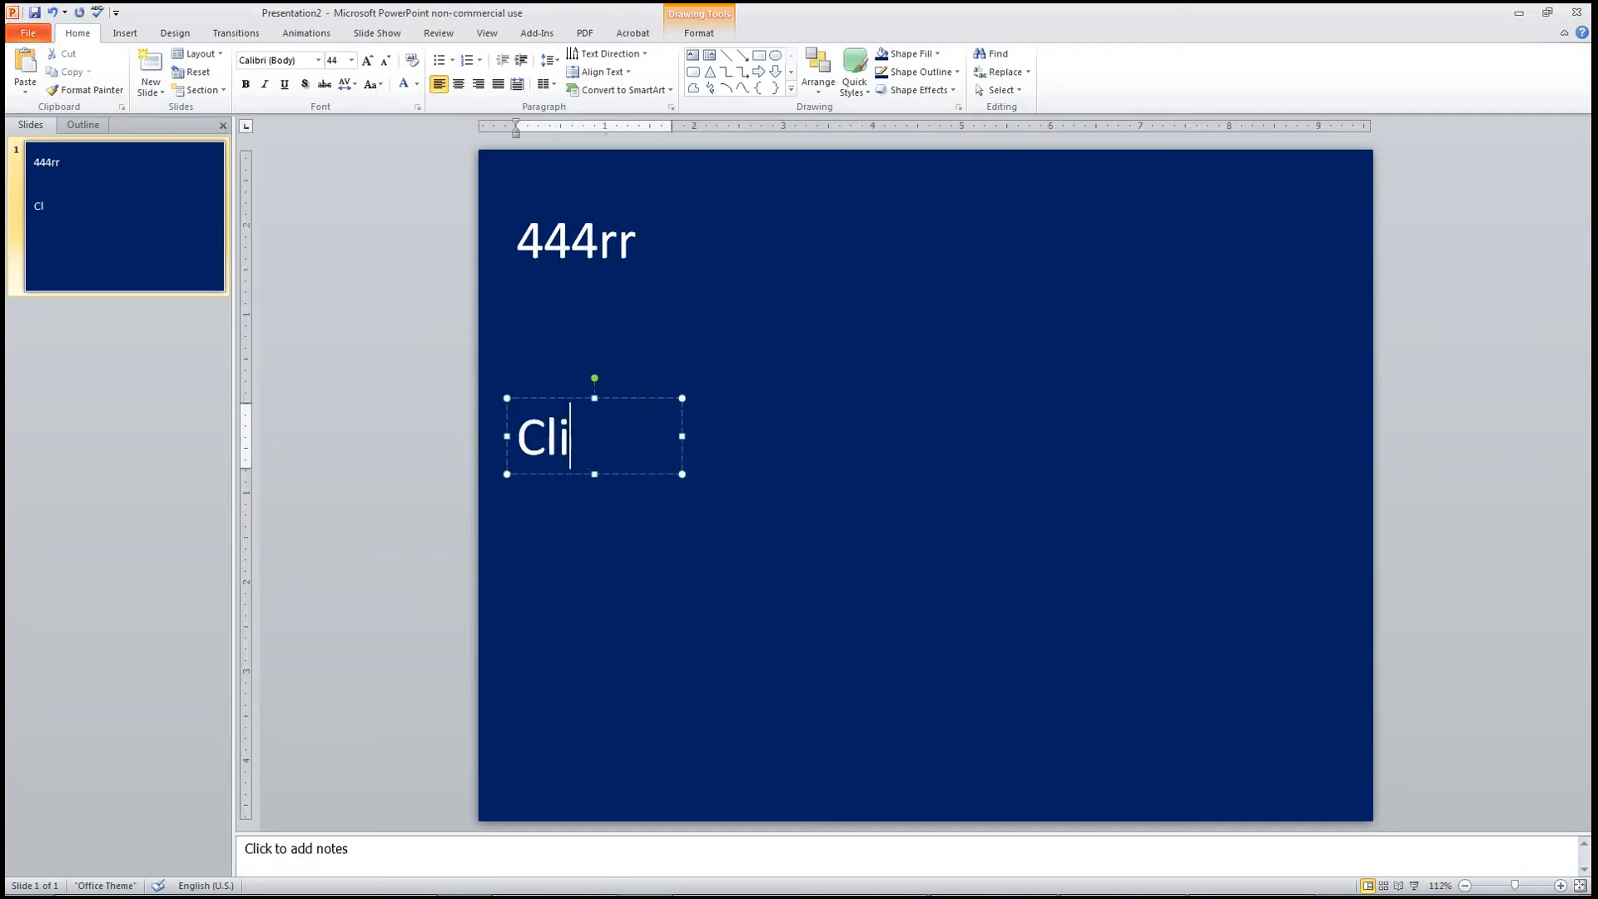
text(ck To)
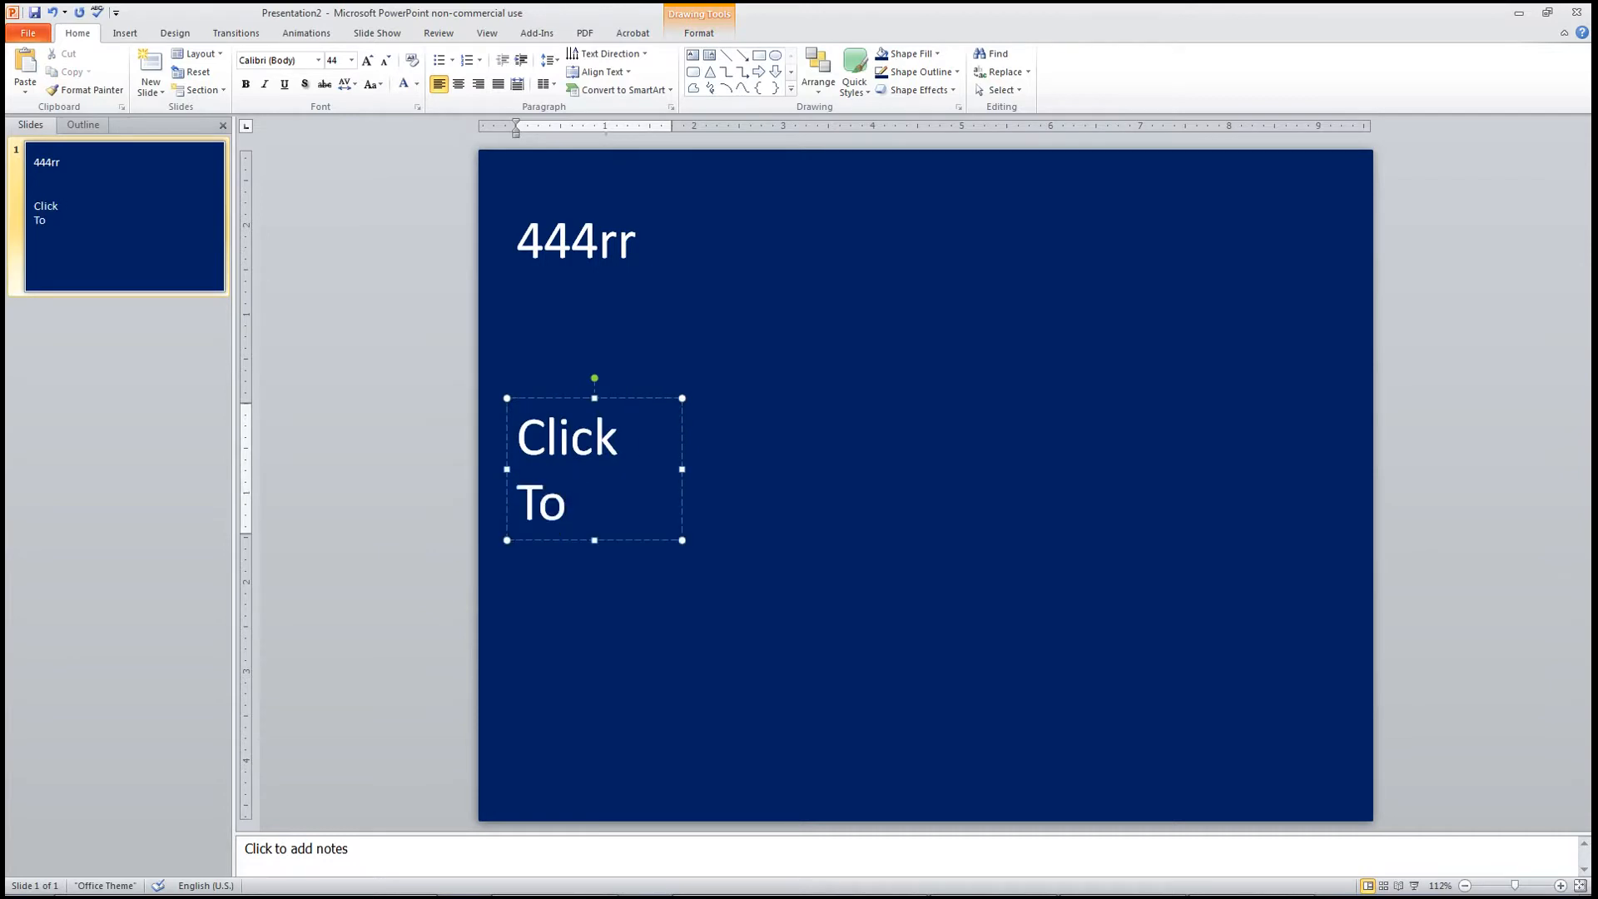
text(...)
click(623, 402)
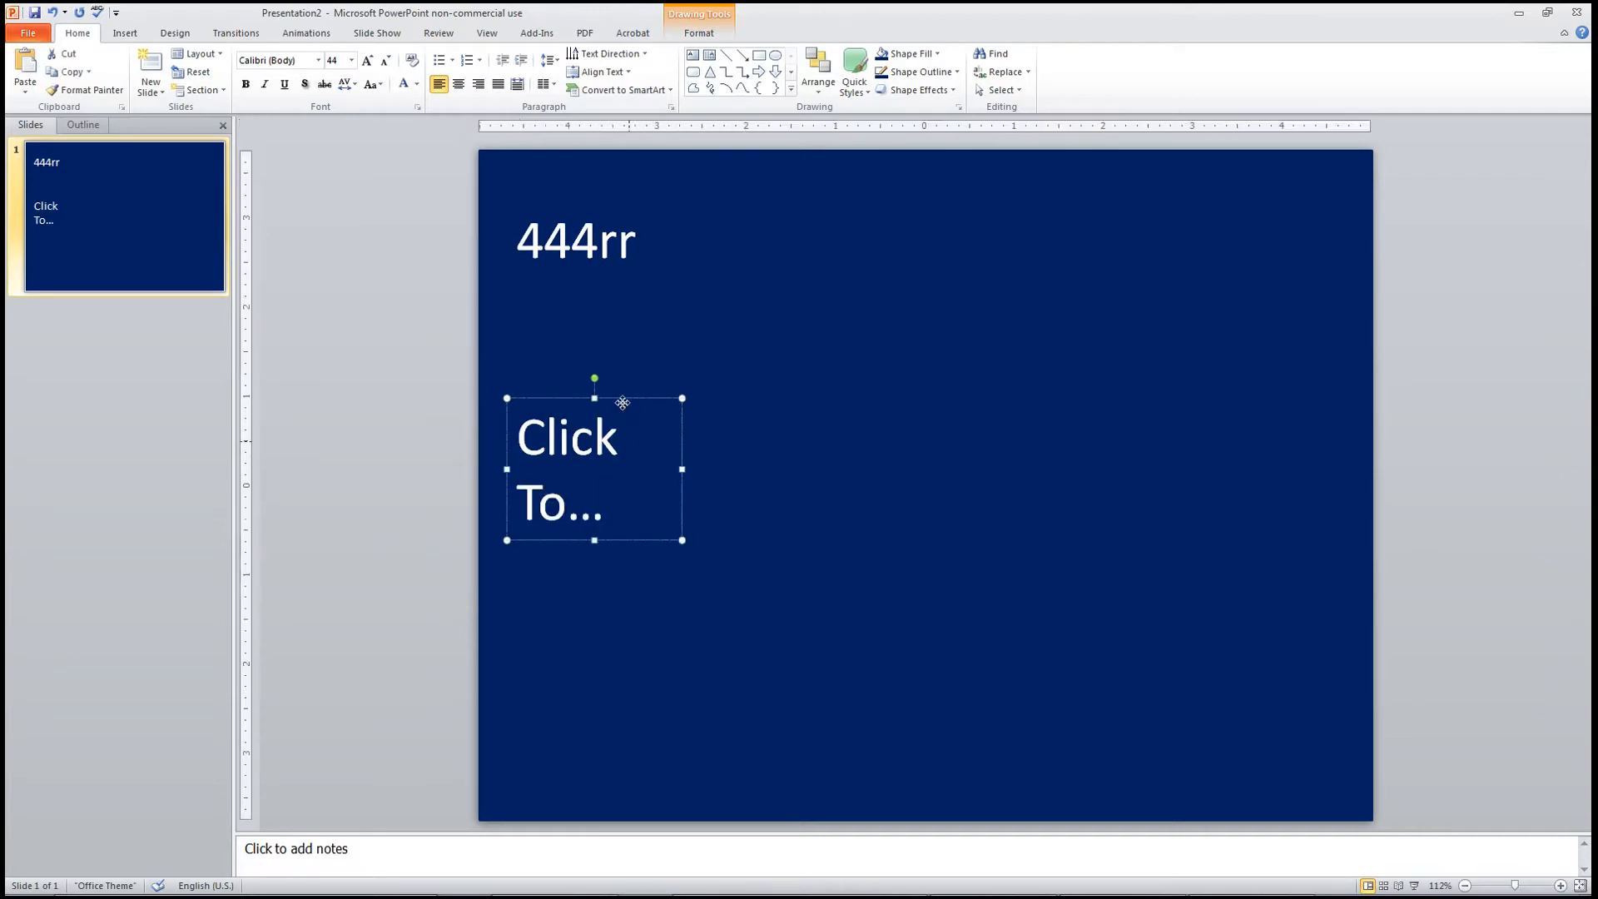
Insert the Subscribe picture "download" from My Pictures, shrink it to about 0.44" by 1.77", and place it below "Click To..."
click(114, 37)
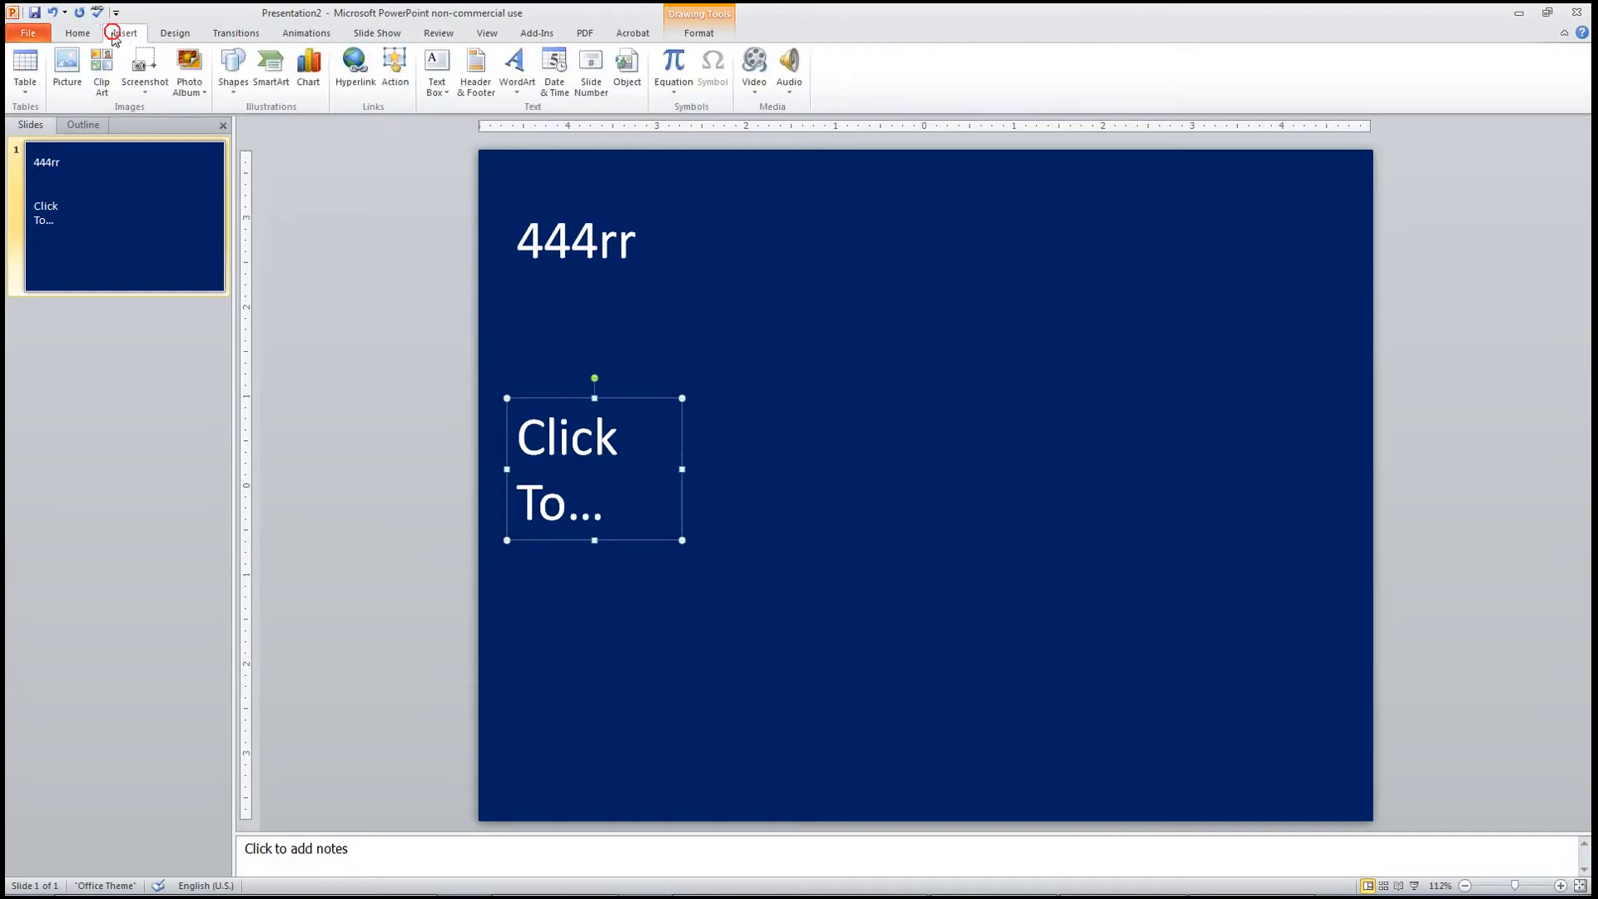
click(66, 68)
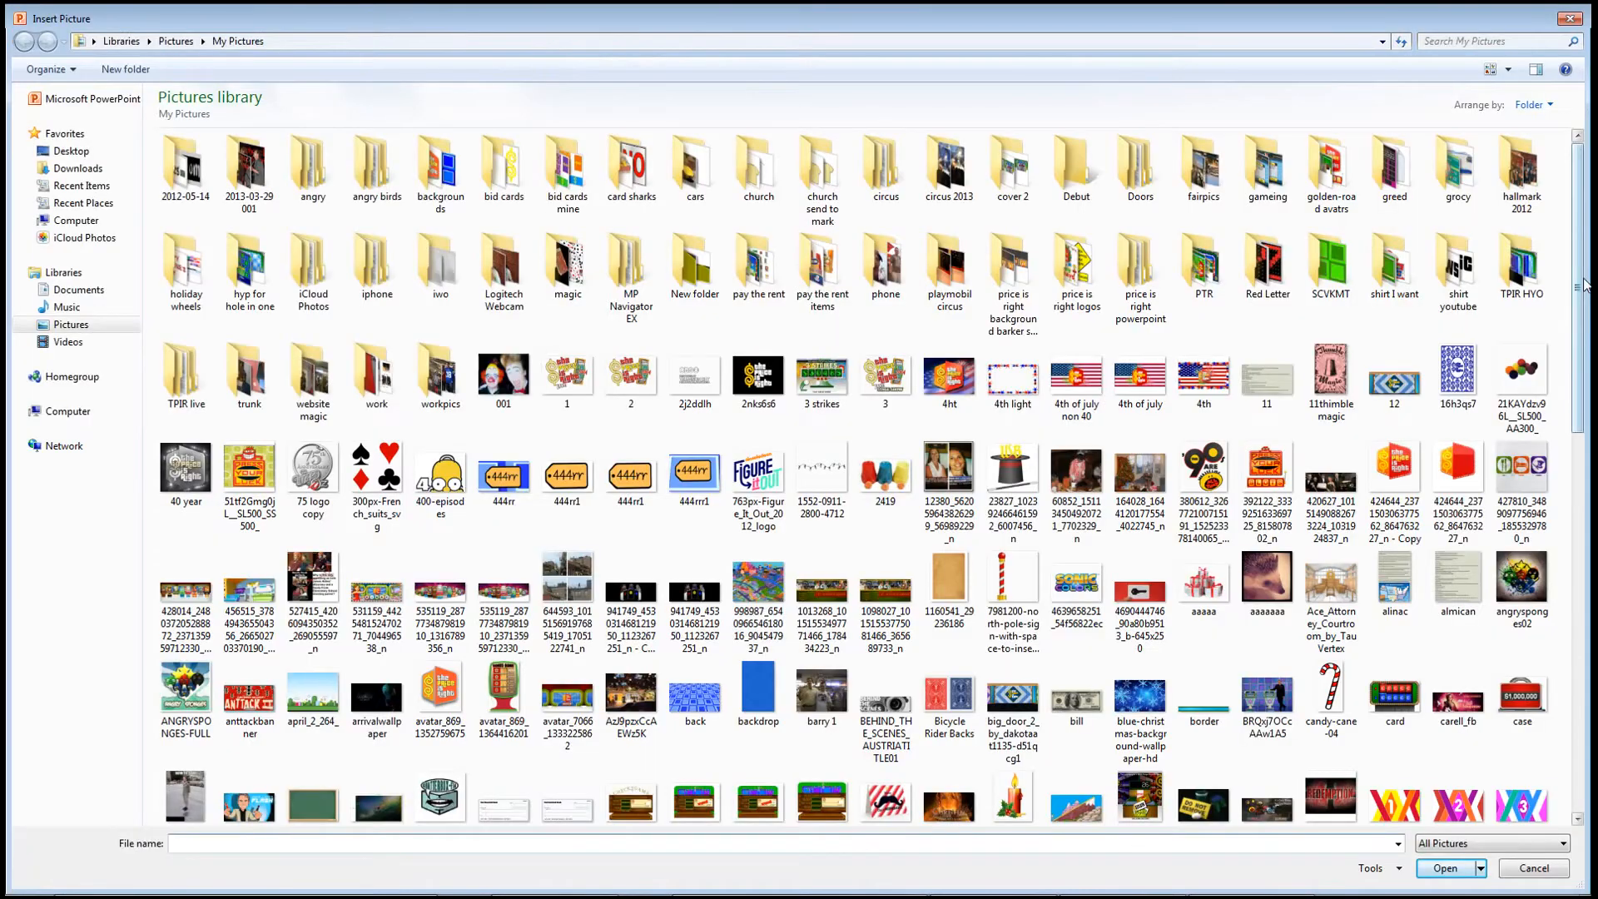
drag(1580, 287, 1570, 516)
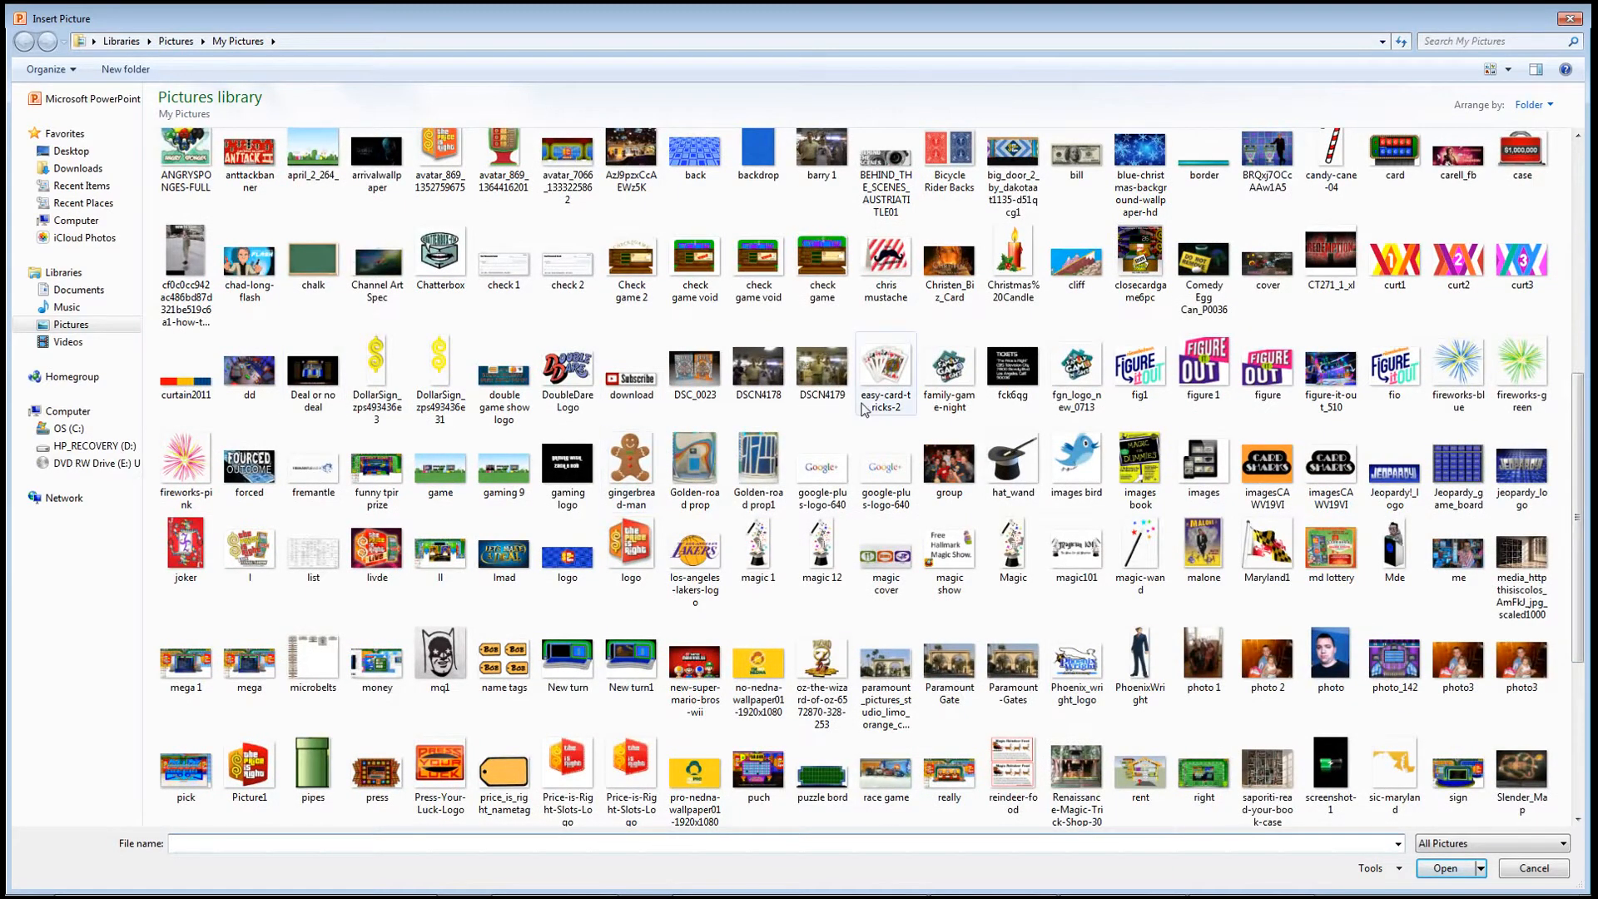
click(614, 392)
double_click(613, 391)
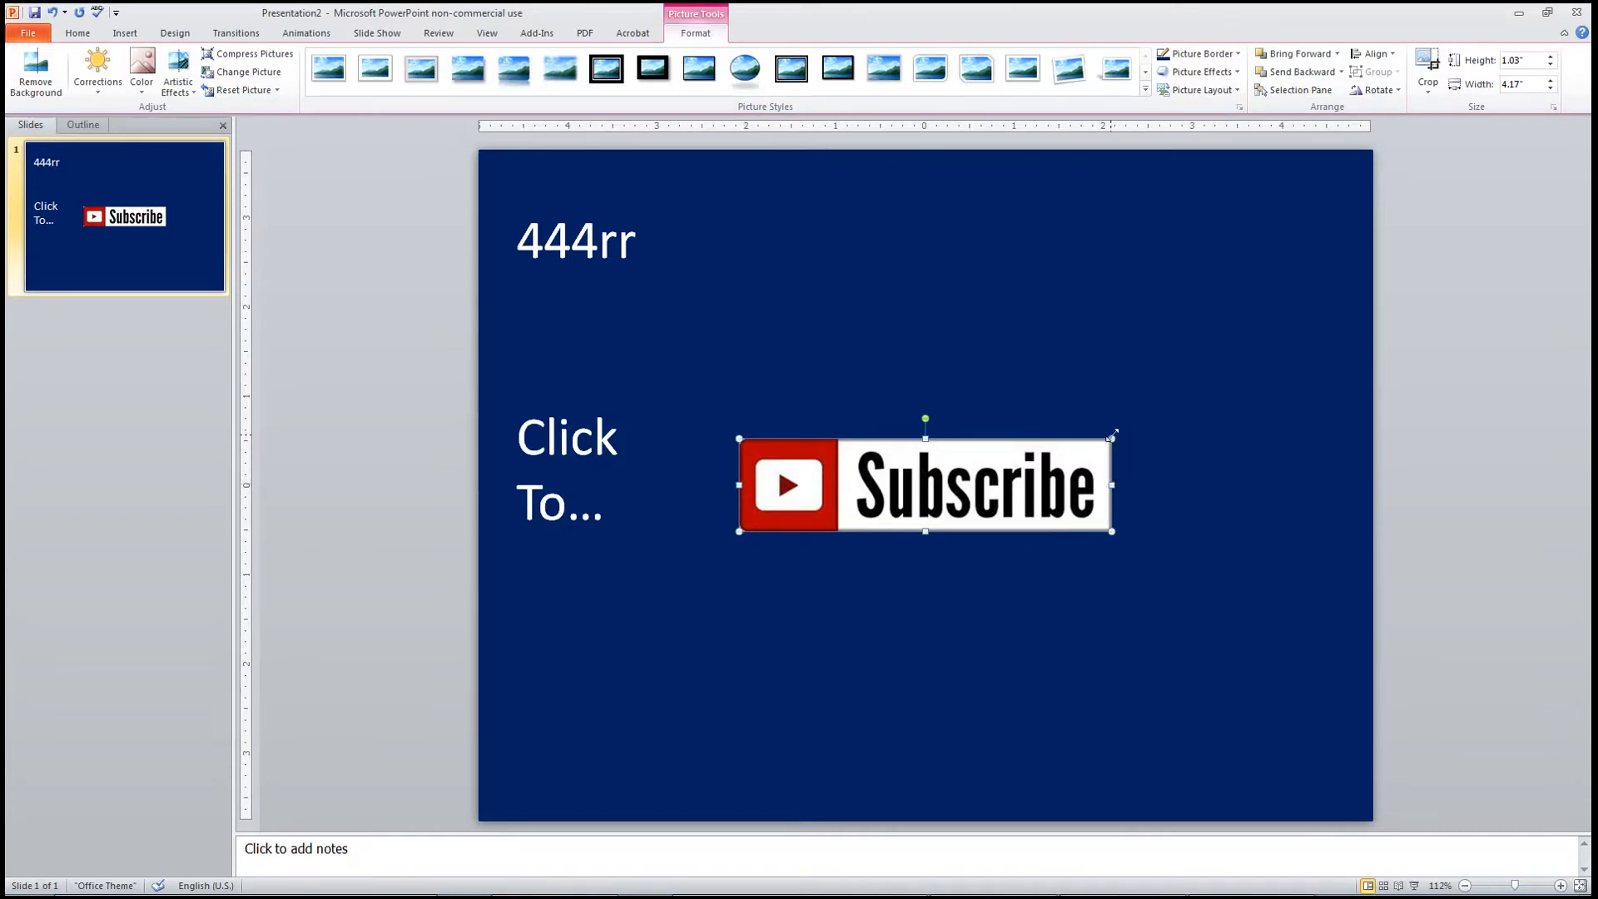
drag(1108, 437, 612, 711)
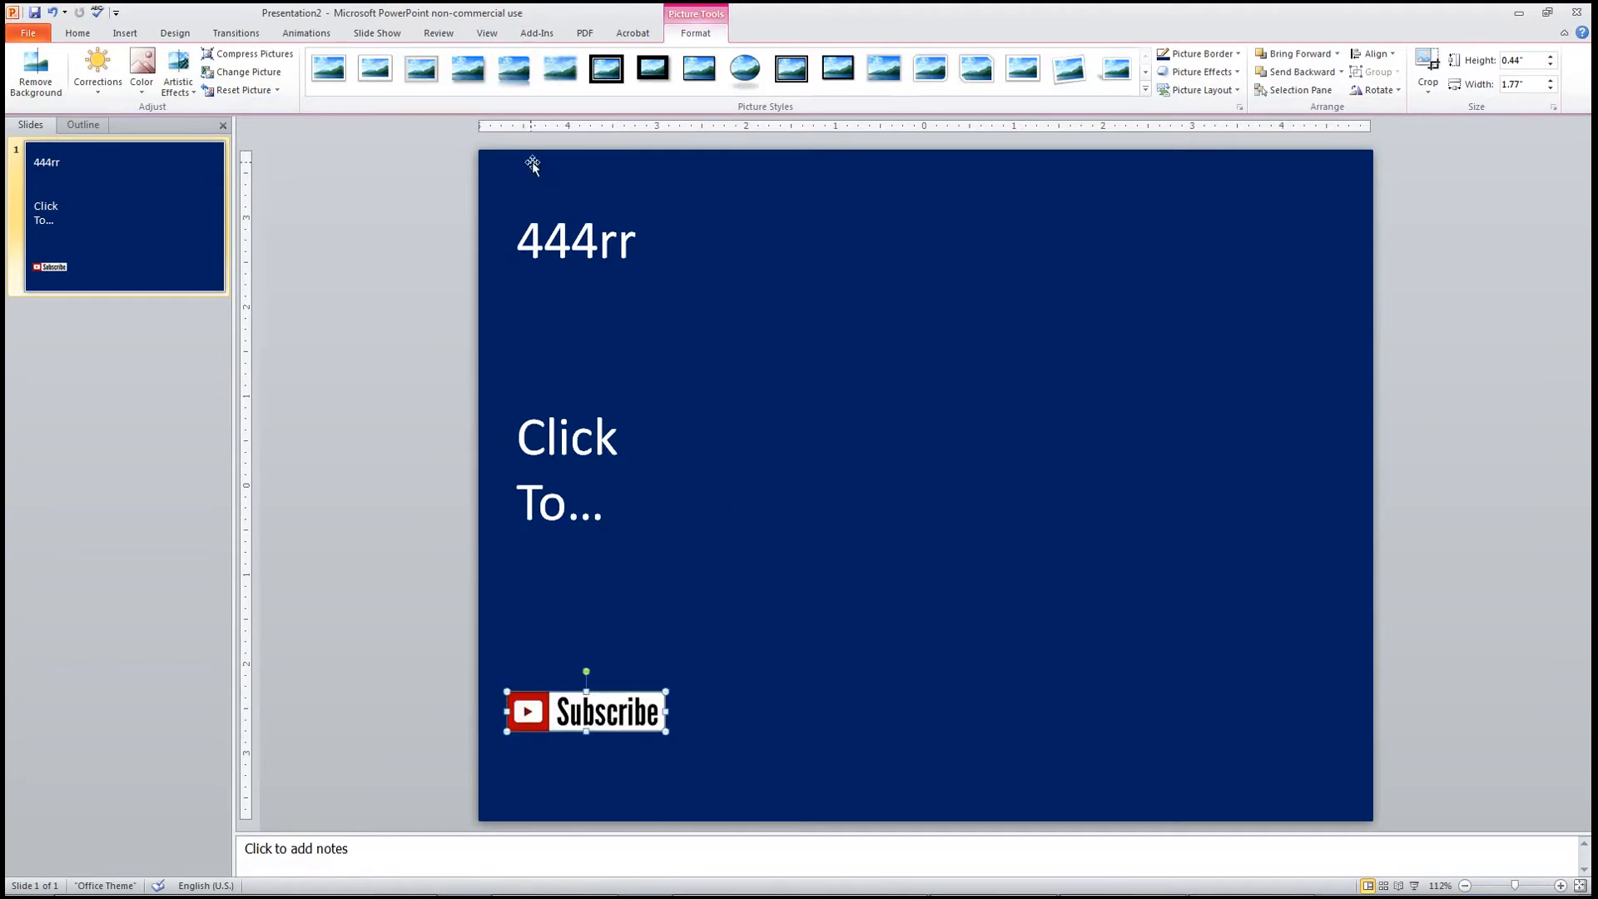
Place a copy of the "444rr" text box to its right and change the copy's text to "Watch magic"
click(529, 218)
drag(531, 202, 726, 199)
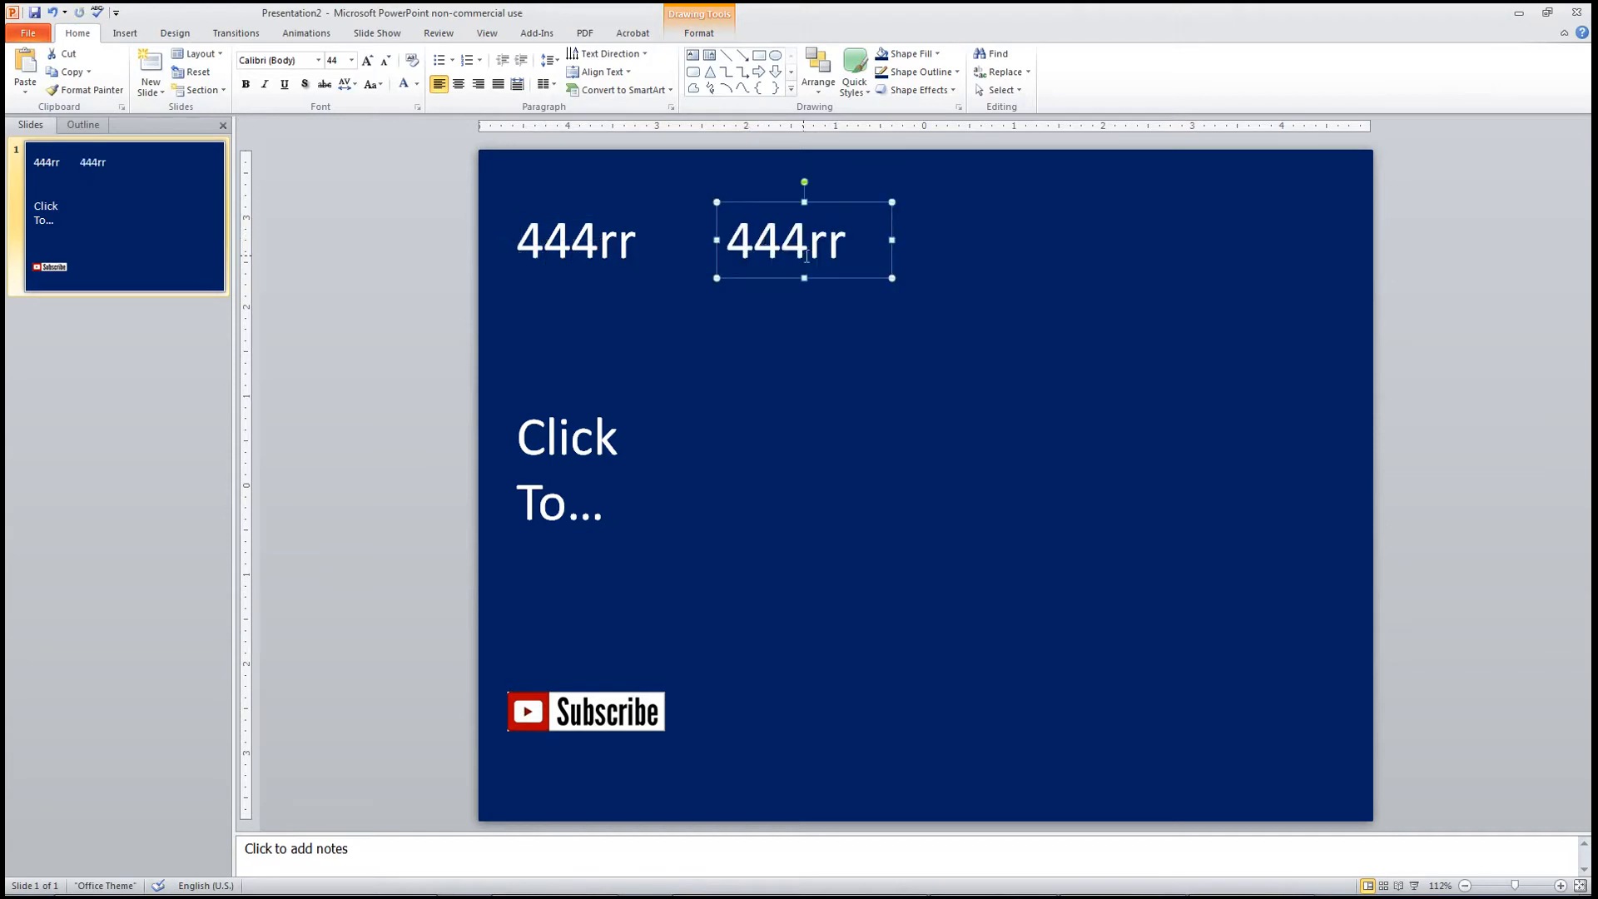
double_click(843, 245)
text(Watc)
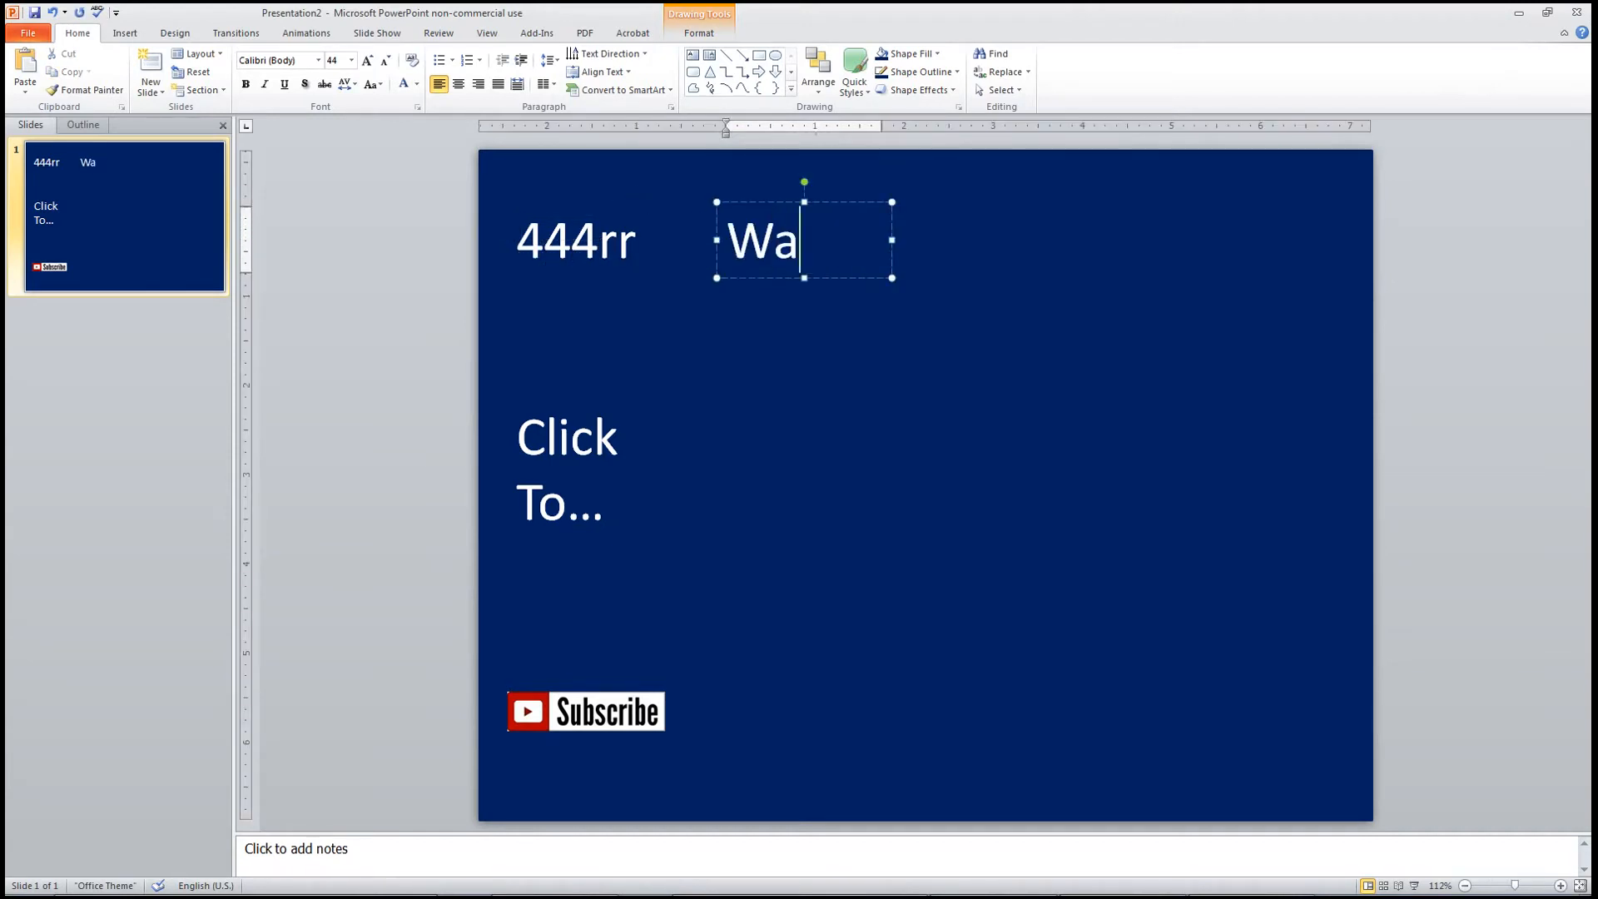
key(BackSpace)
key(BackSpace)
text(atch)
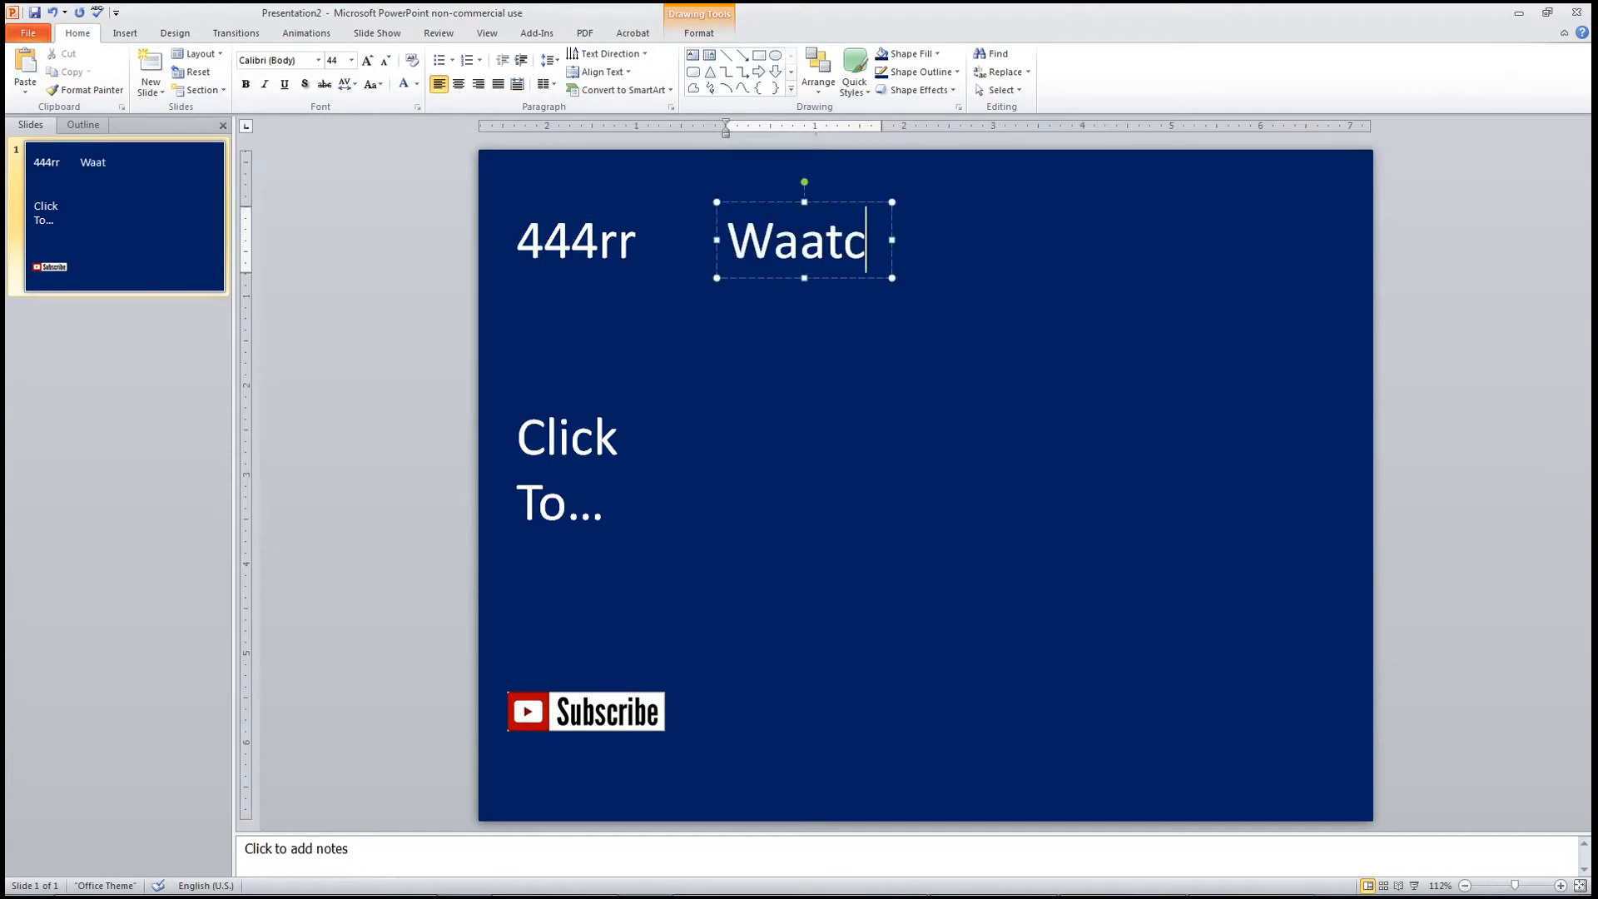
key(BackSpace)
key(BackSpace)
key(BackSpace)
key(BackSpace)
text(tch )
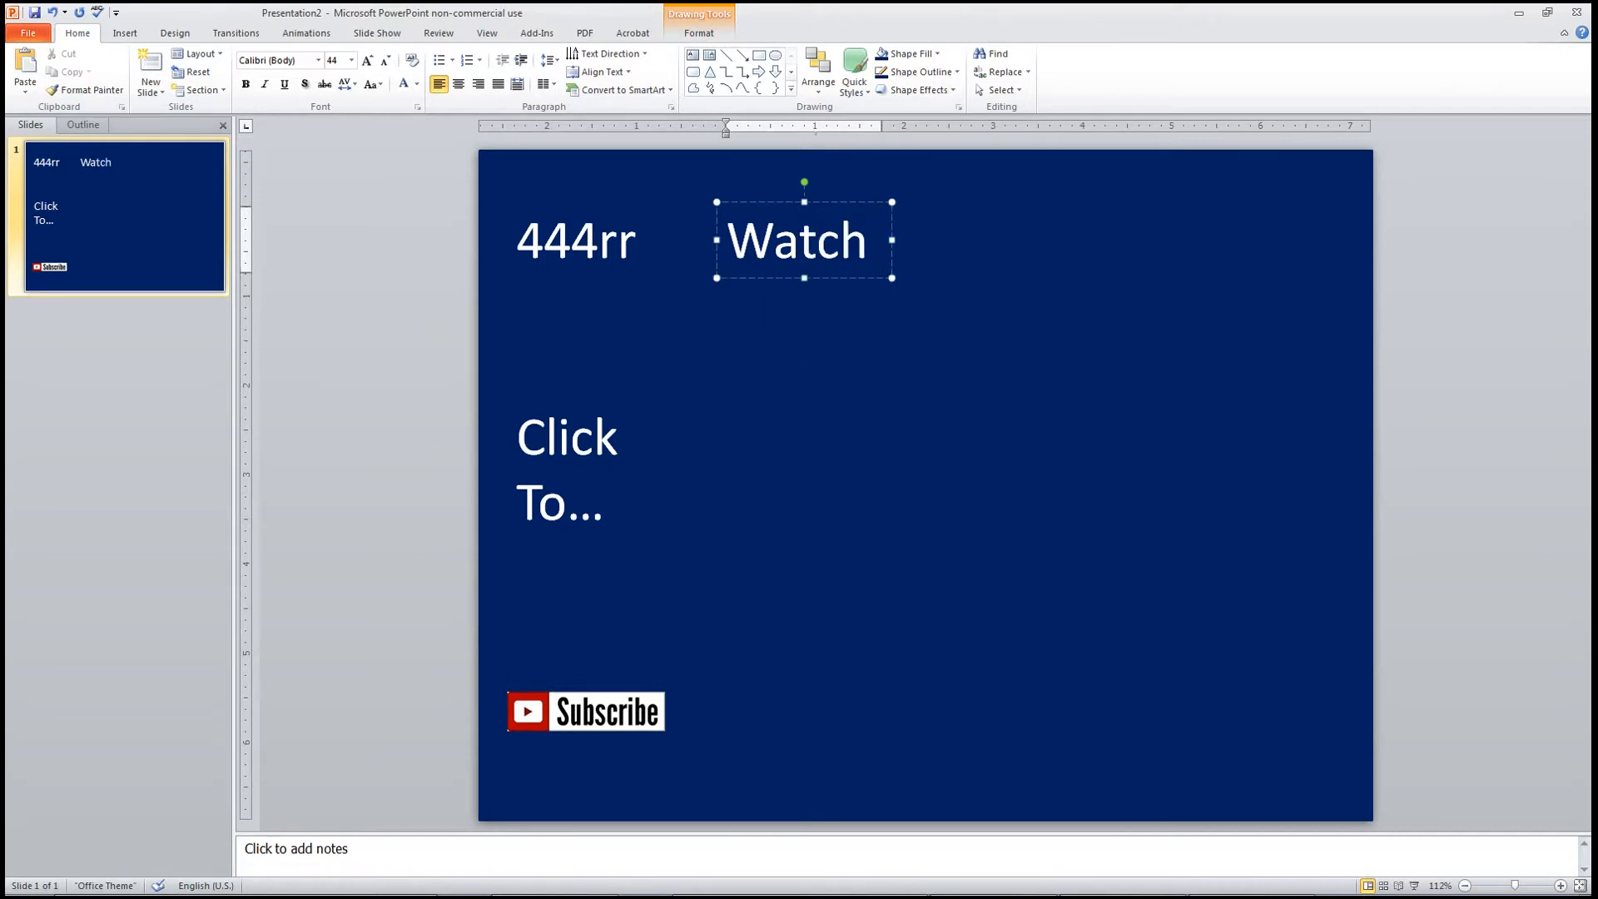
text(a)
key(BackSpace)
text(magic)
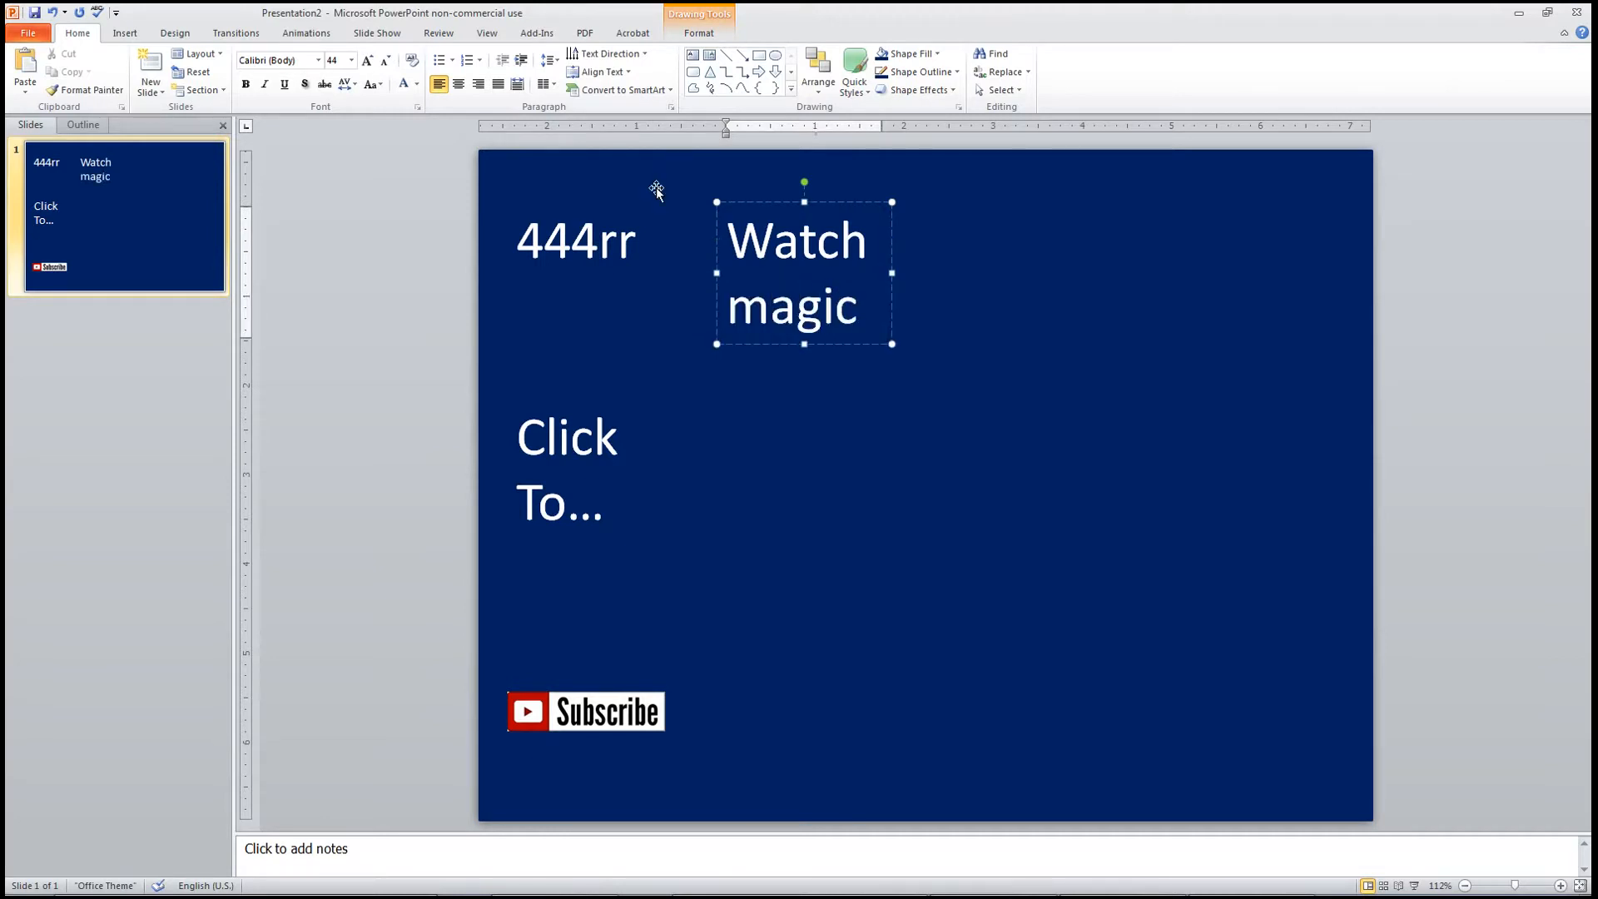
Duplicate the "Watch magic" text box and place the copy directly below it, beside "Click To..."
click(836, 203)
key(ctrl+d)
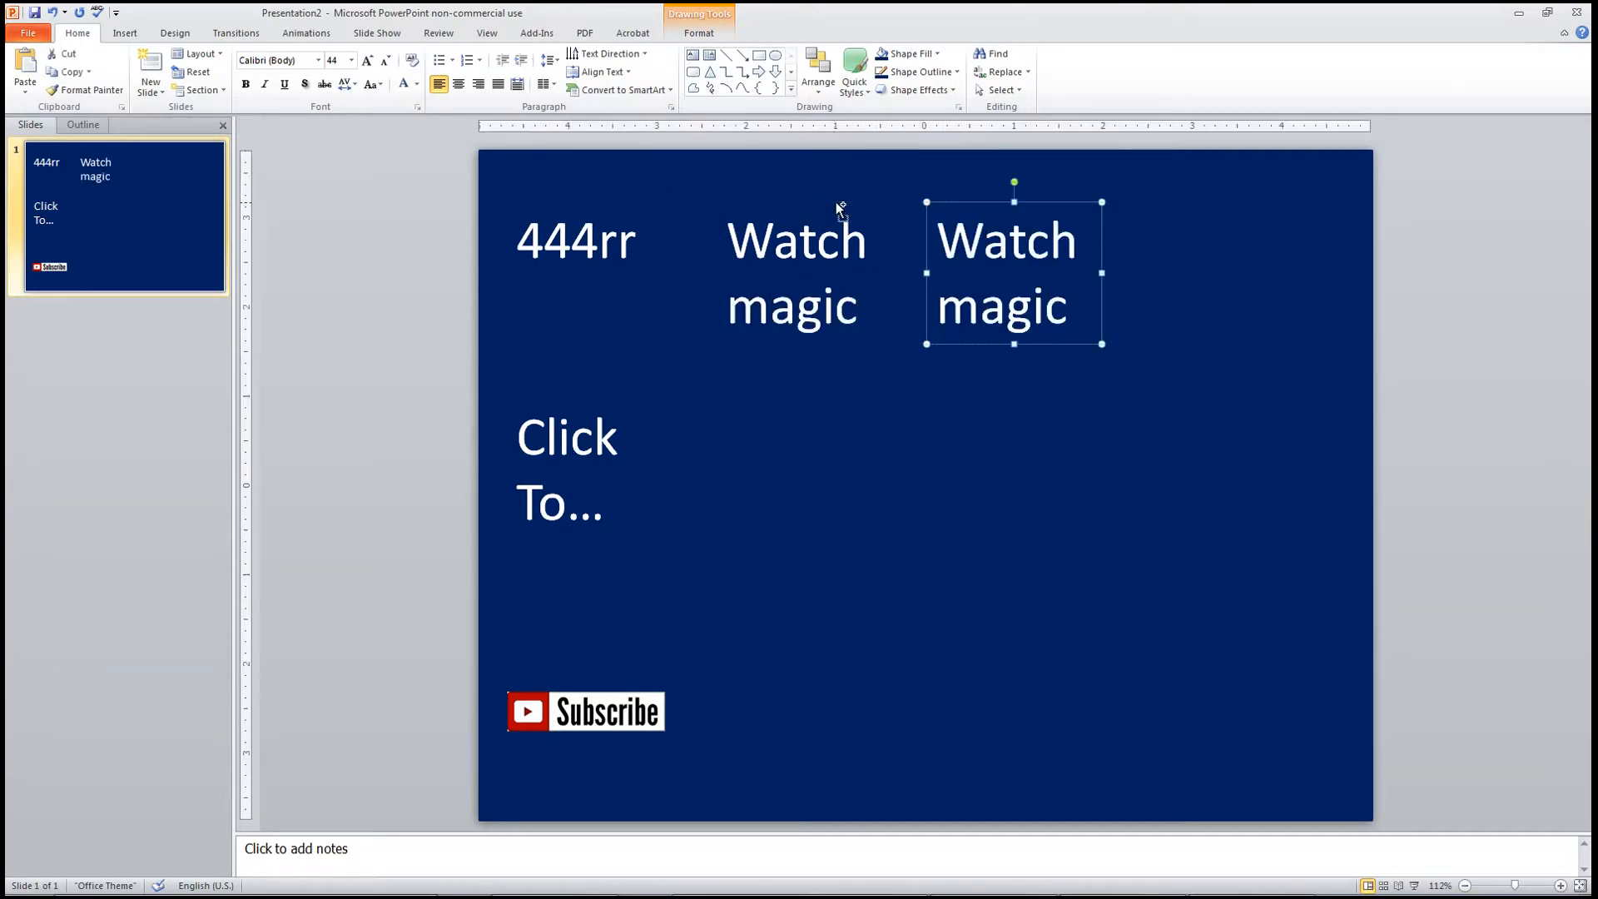
drag(1024, 204, 814, 391)
Change "magic" in the lower copy to "Magician 101" and widen the text box so "Magician" fits on one line
double_click(845, 505)
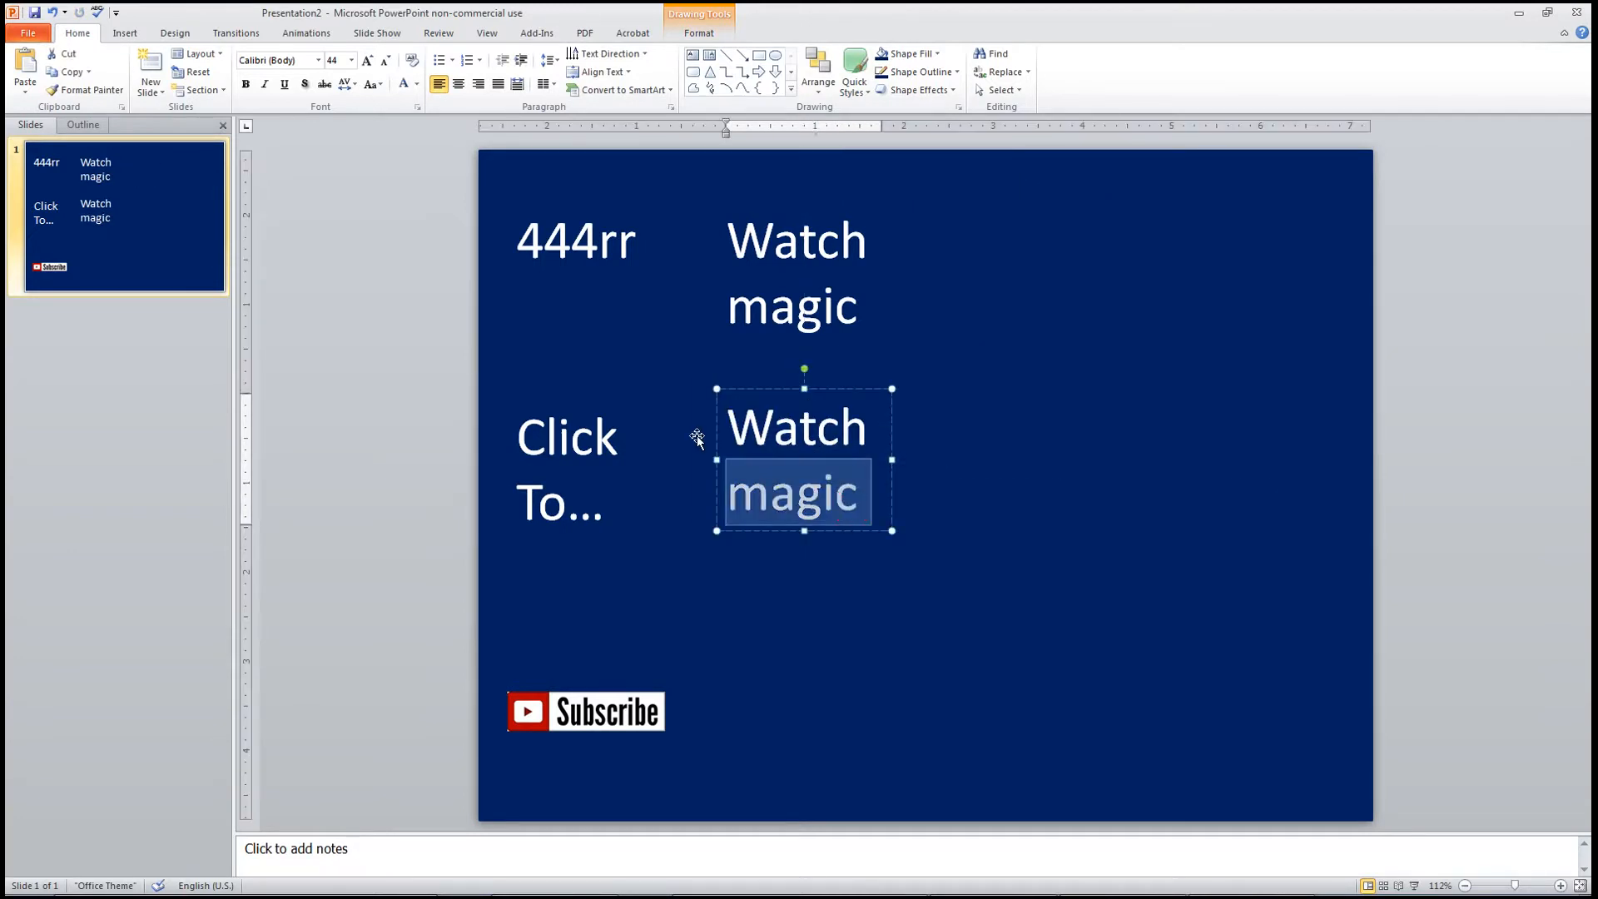
text(The)
key(BackSpace)
key(BackSpace)
key(BackSpace)
text(Ma)
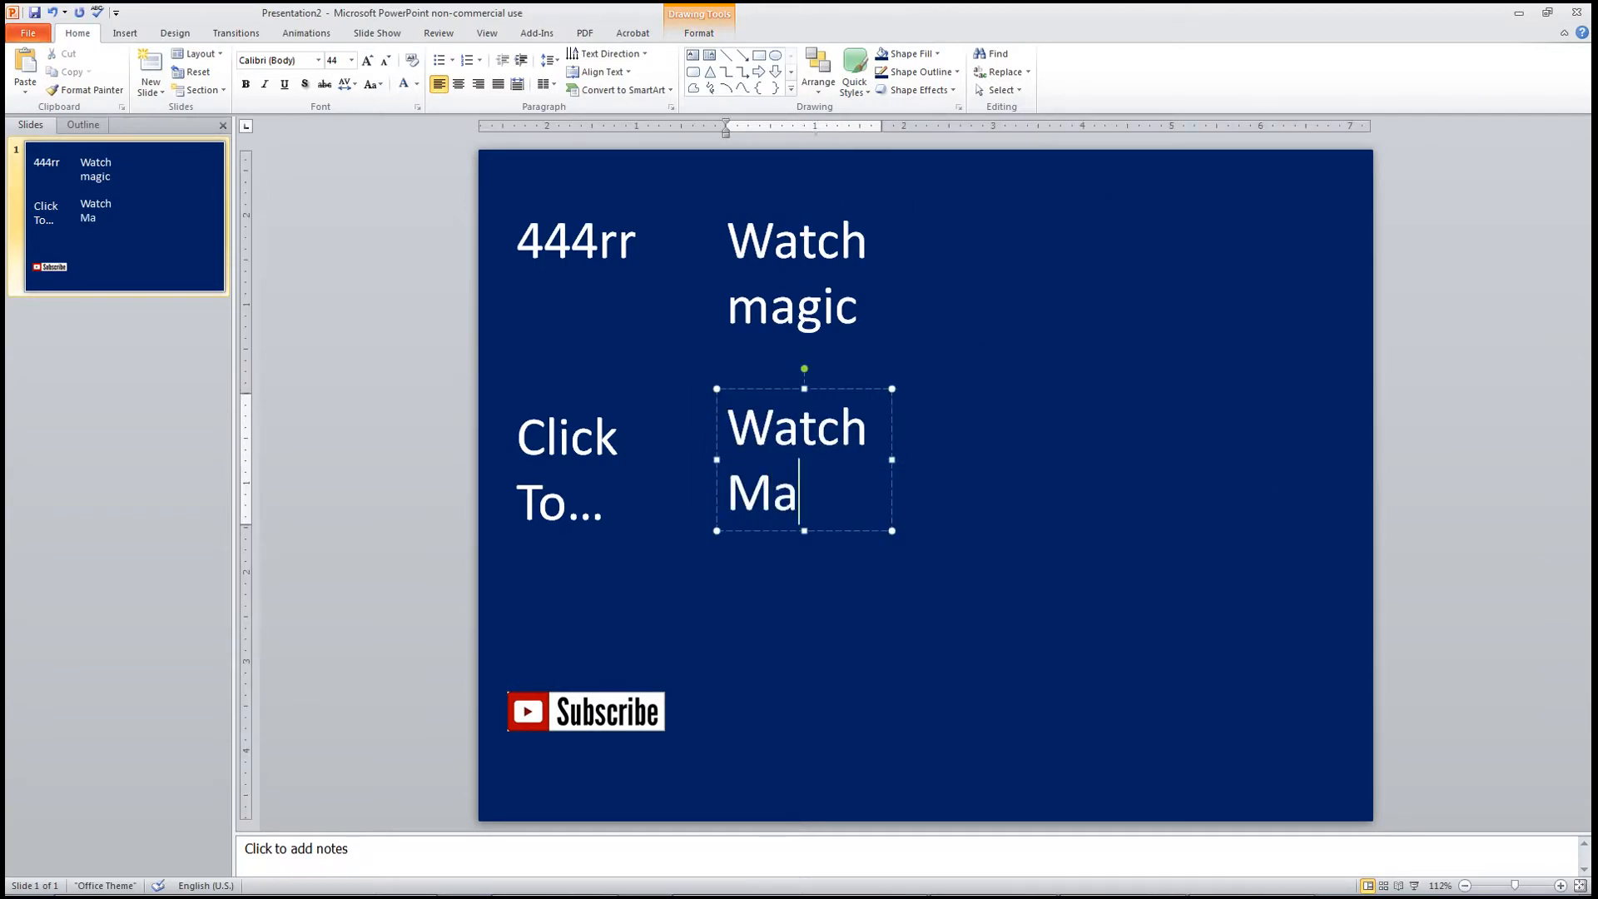
text(gician 101)
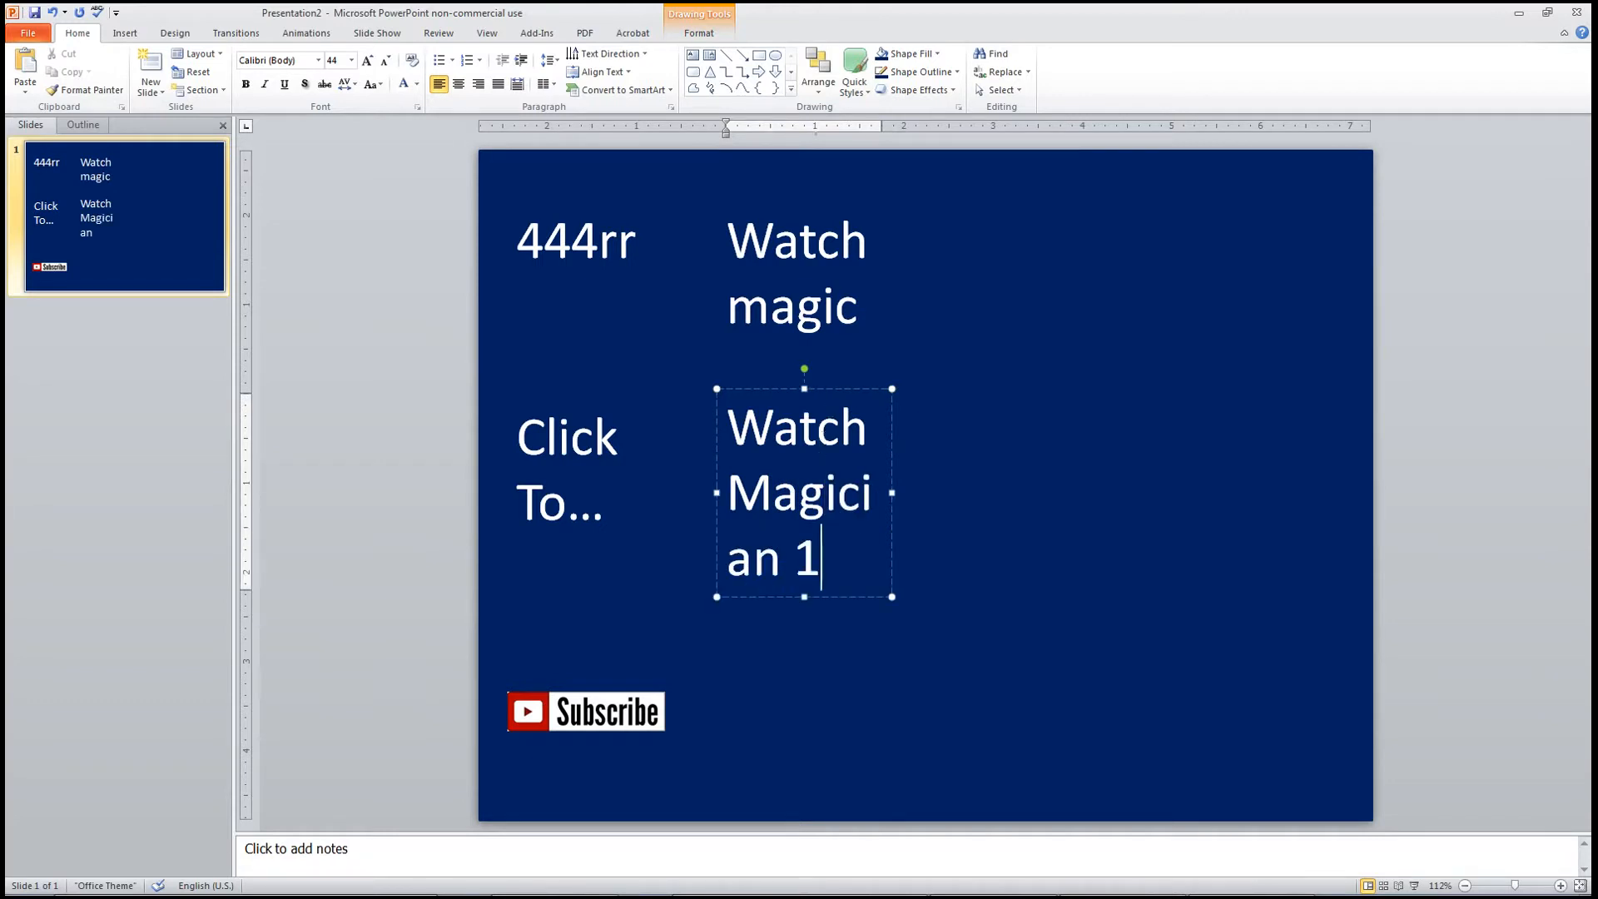
click(897, 495)
drag(892, 494, 958, 494)
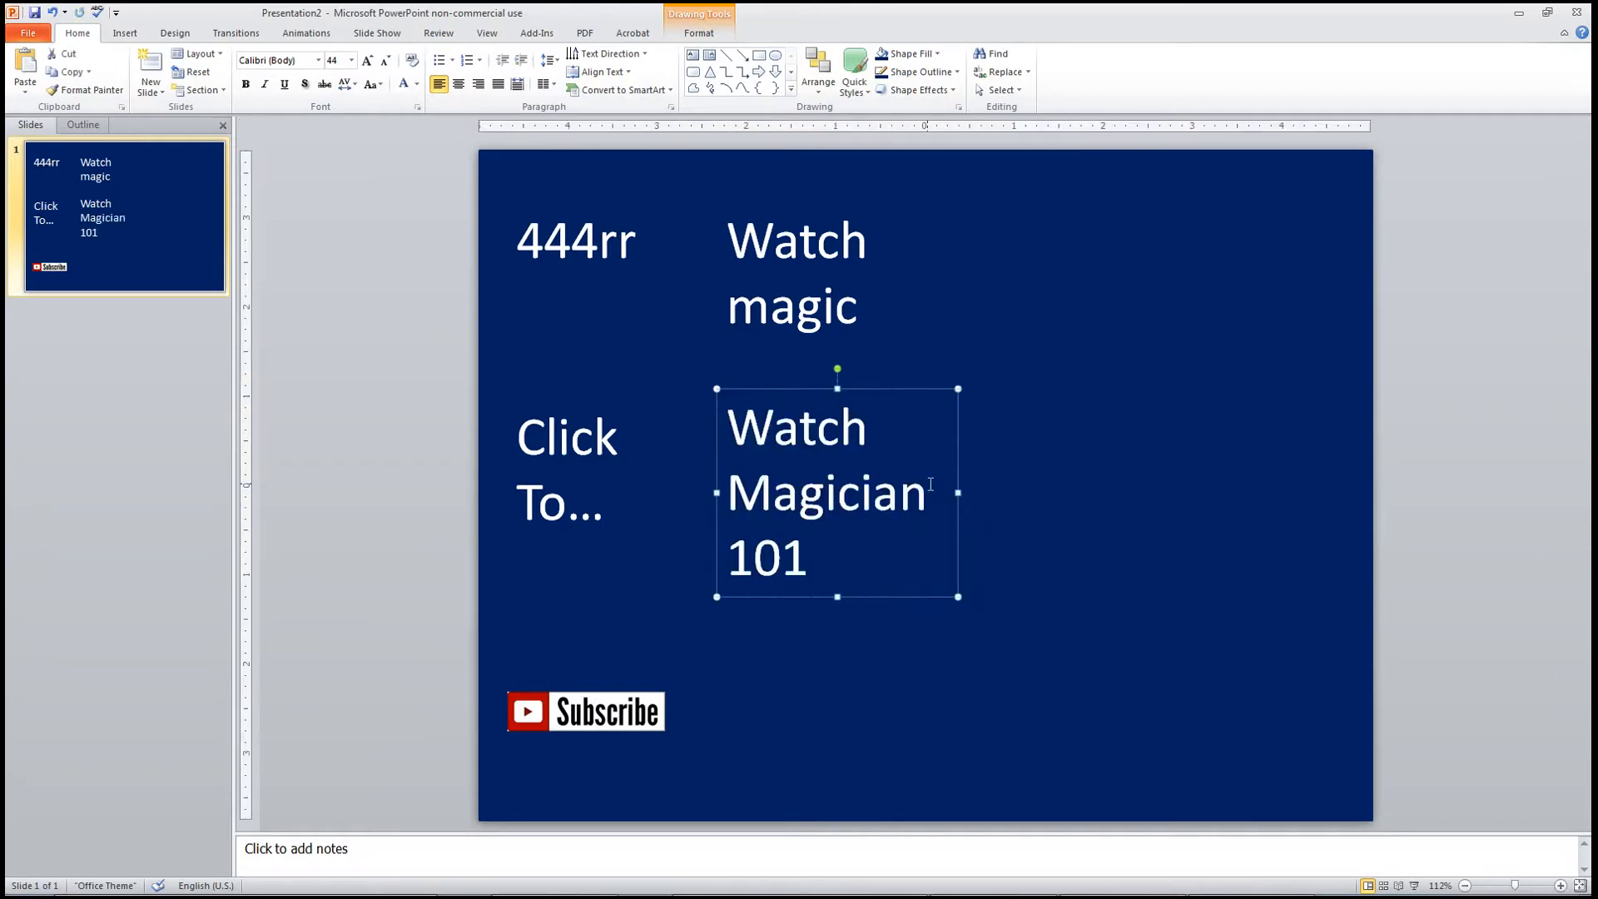
Capitalize the first letter of "magic" in the upper caption so it reads "Watch Magic"
click(773, 310)
key(BackSpace)
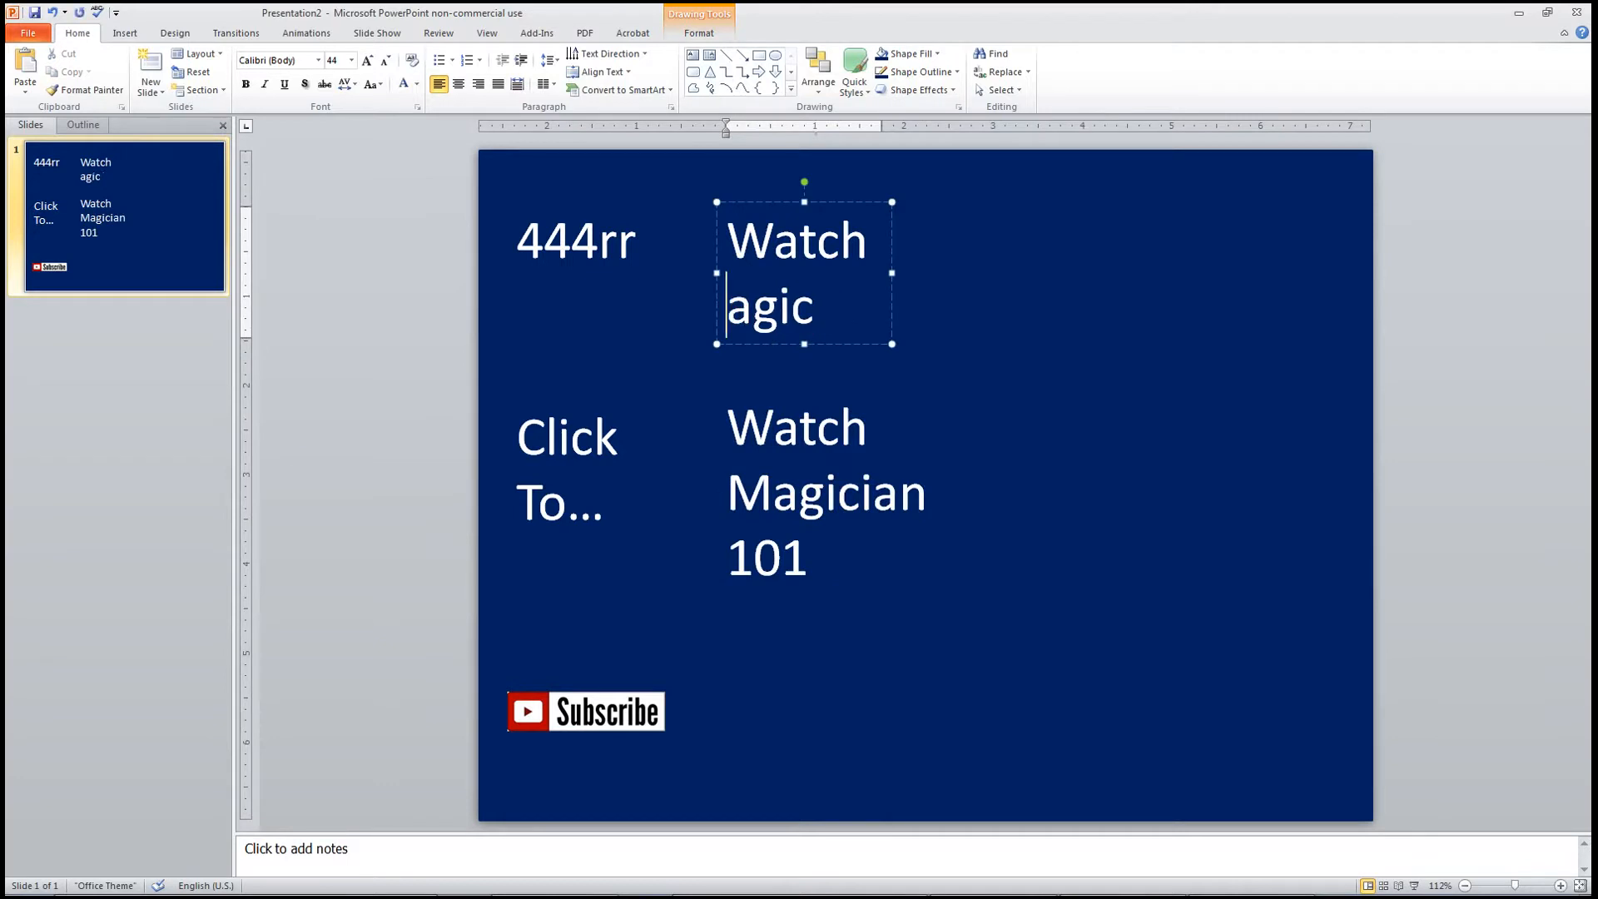
text(M)
Place a copy of the "Watch Magician 101" text box below it, beside the Subscribe picture, and change its text to "Watch The Talk Is Right"
click(763, 395)
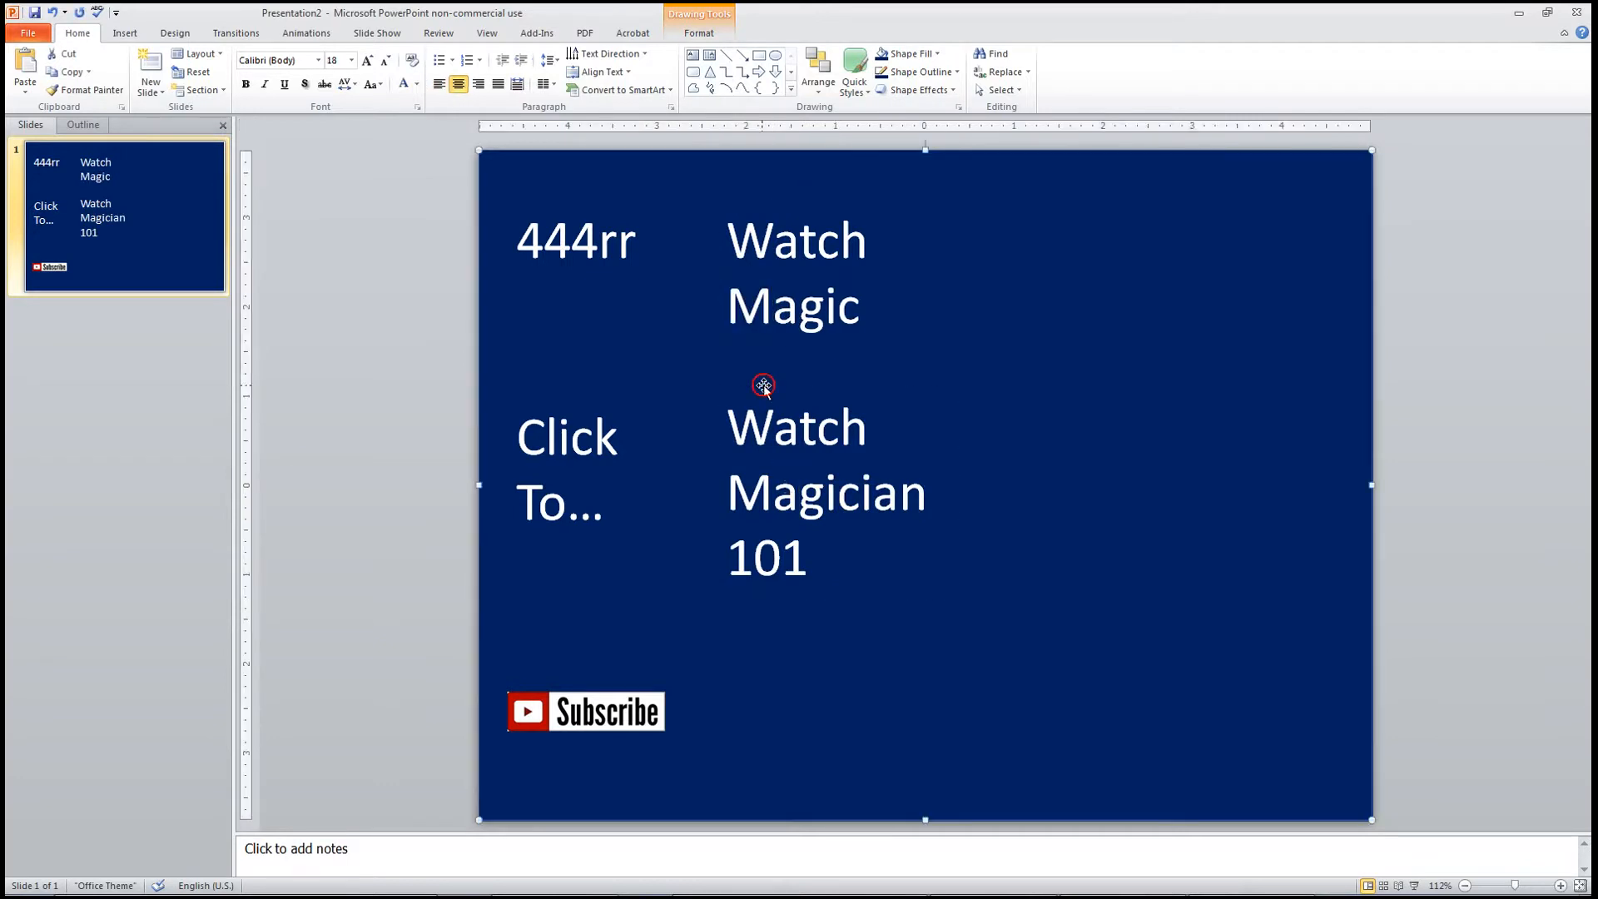
drag(763, 392, 768, 614)
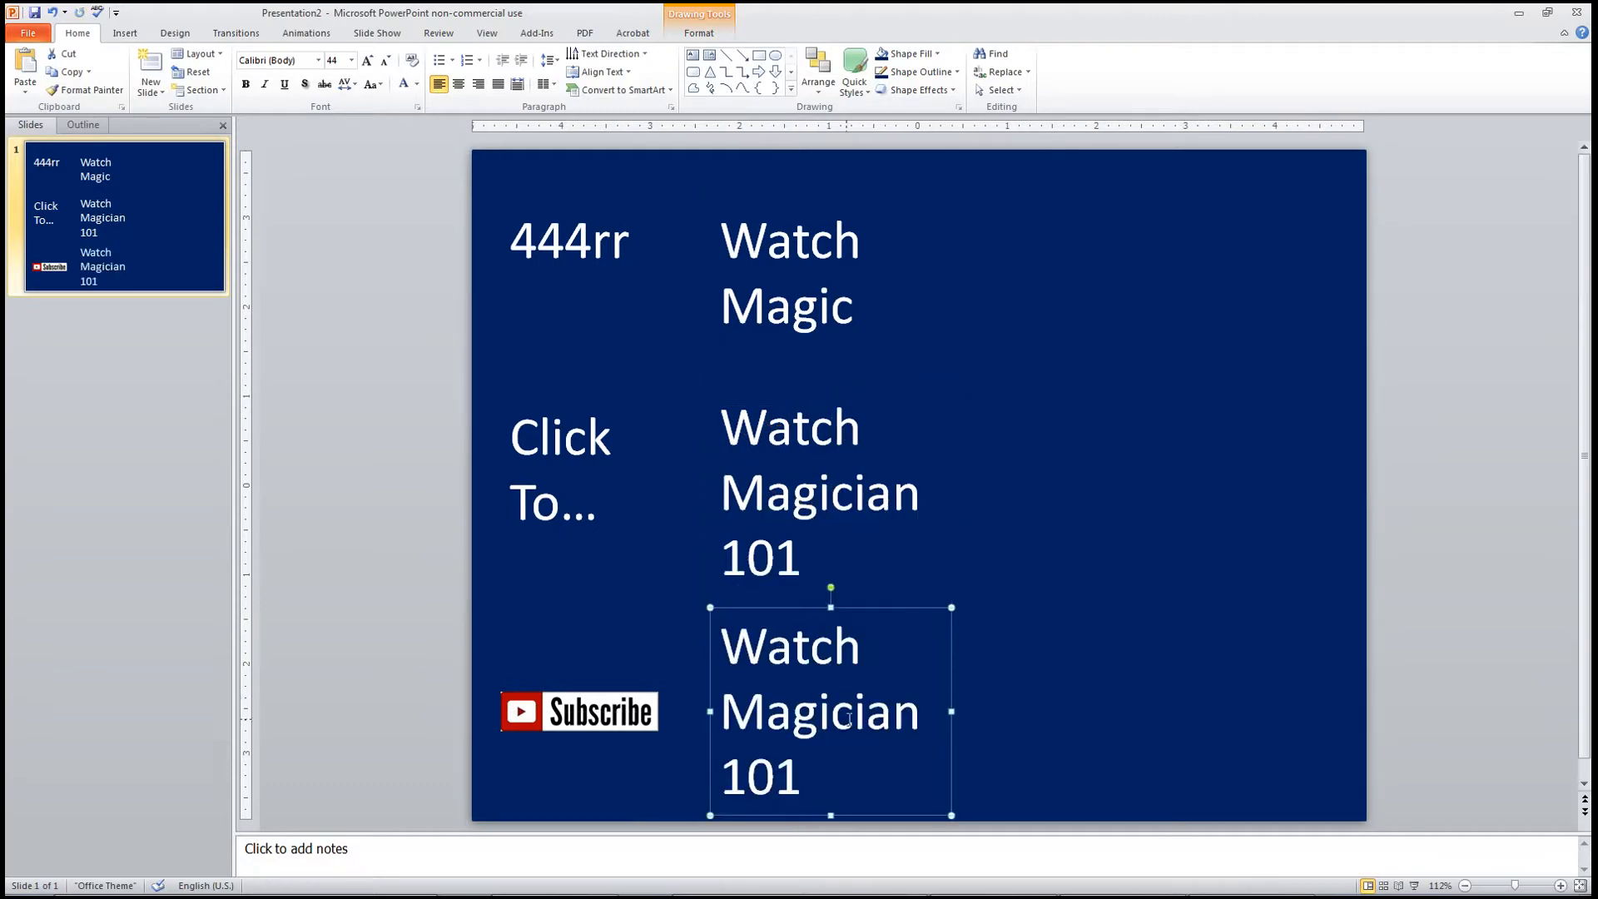
drag(913, 721, 735, 712)
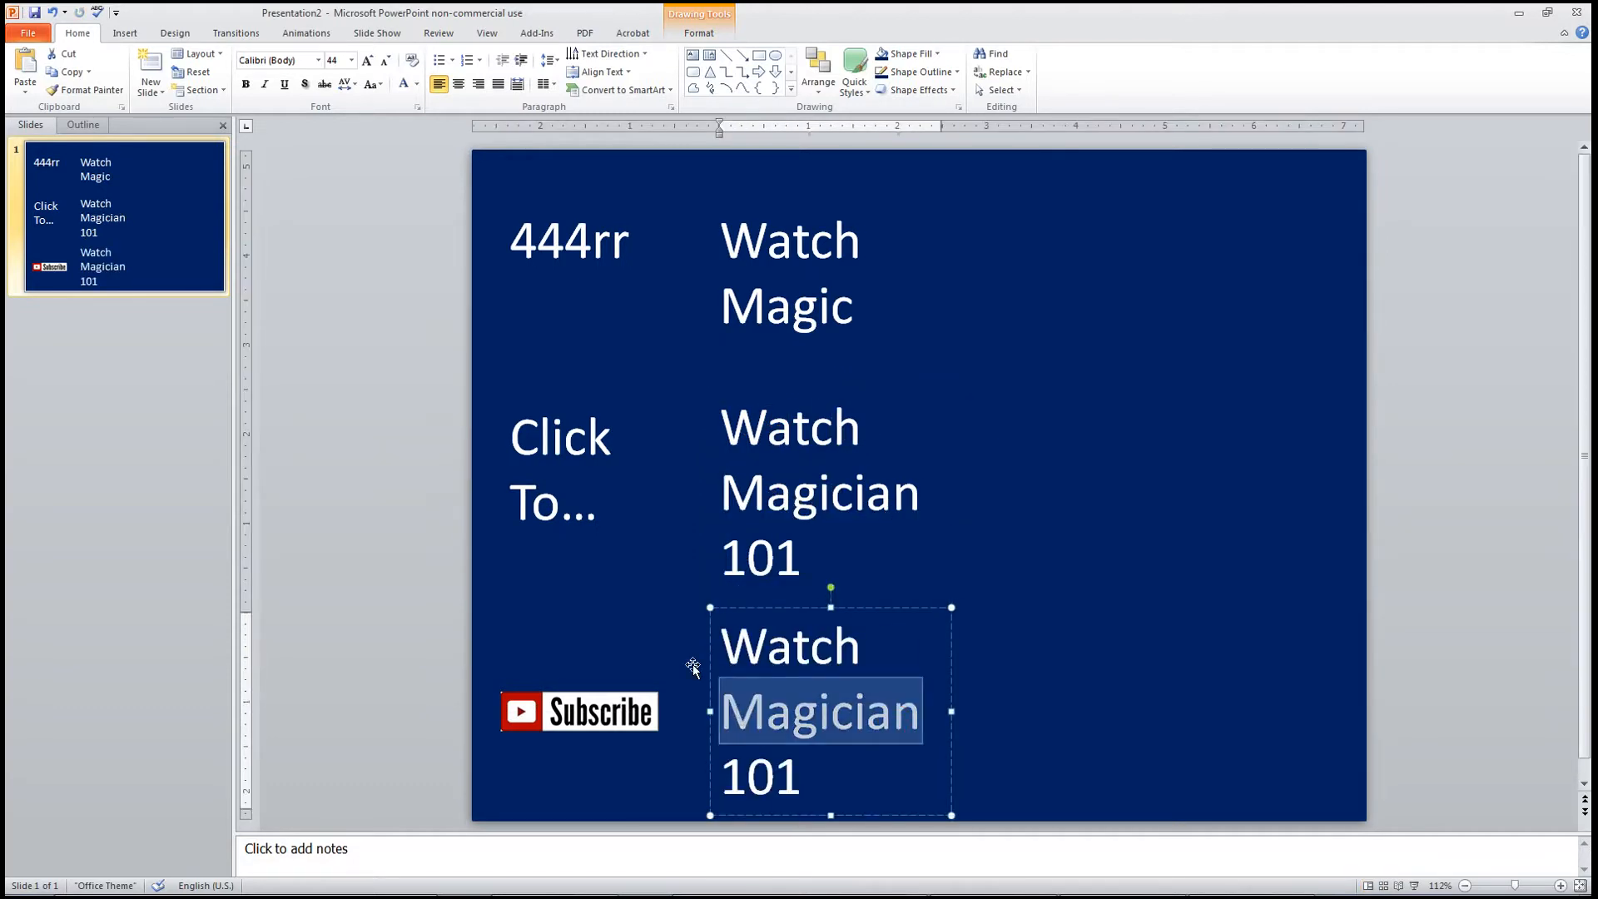
text(The Talk )
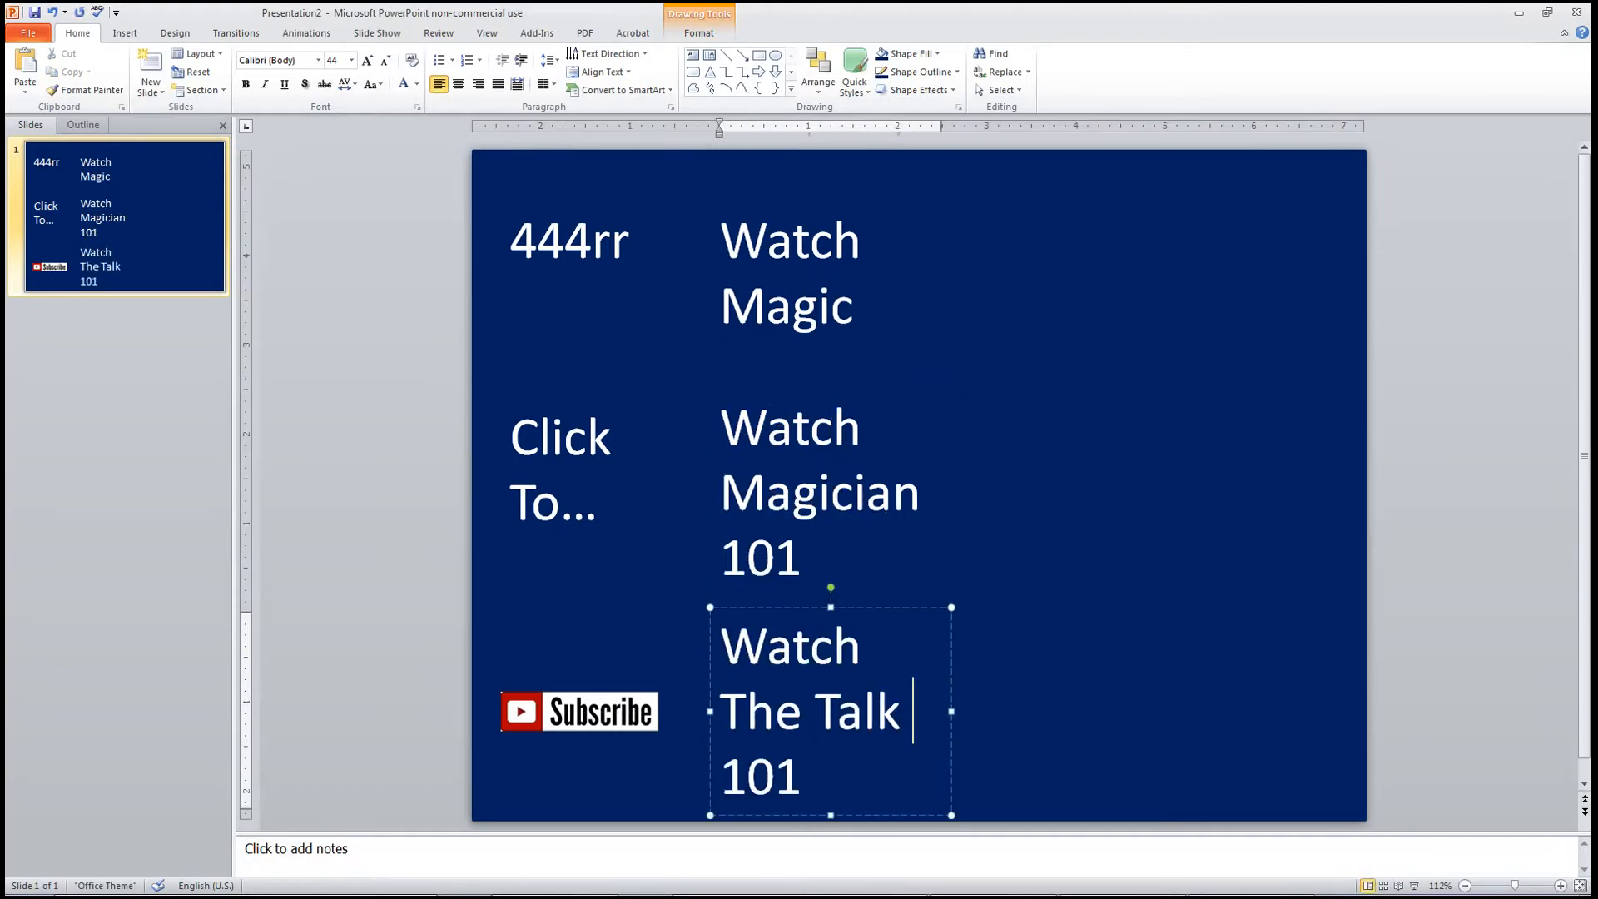
text(Is)
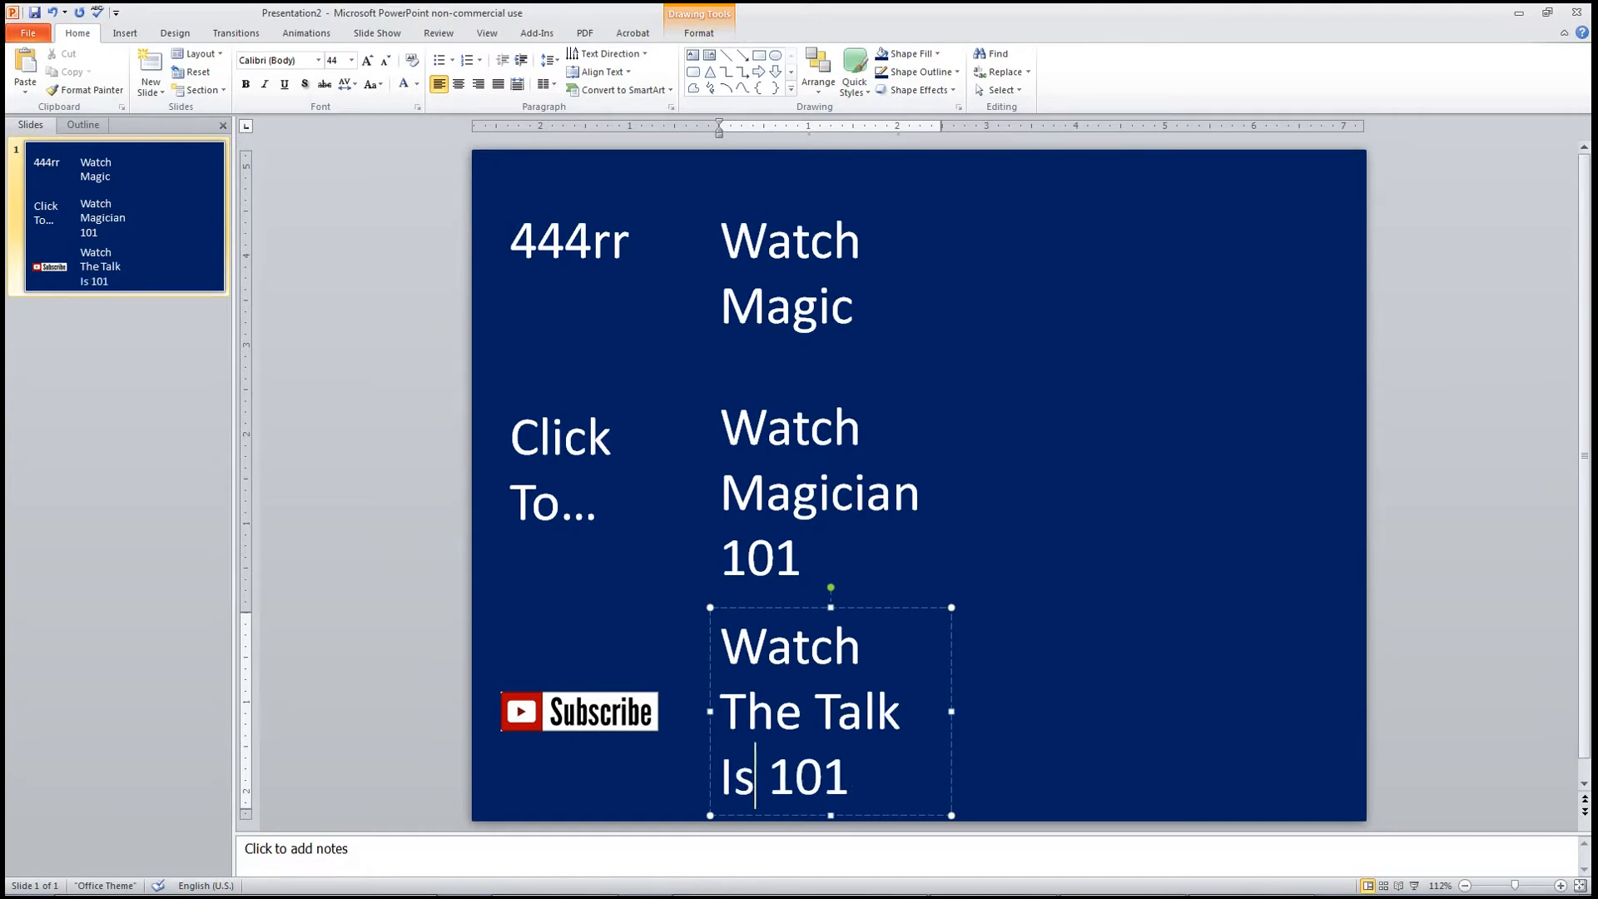
text( Right)
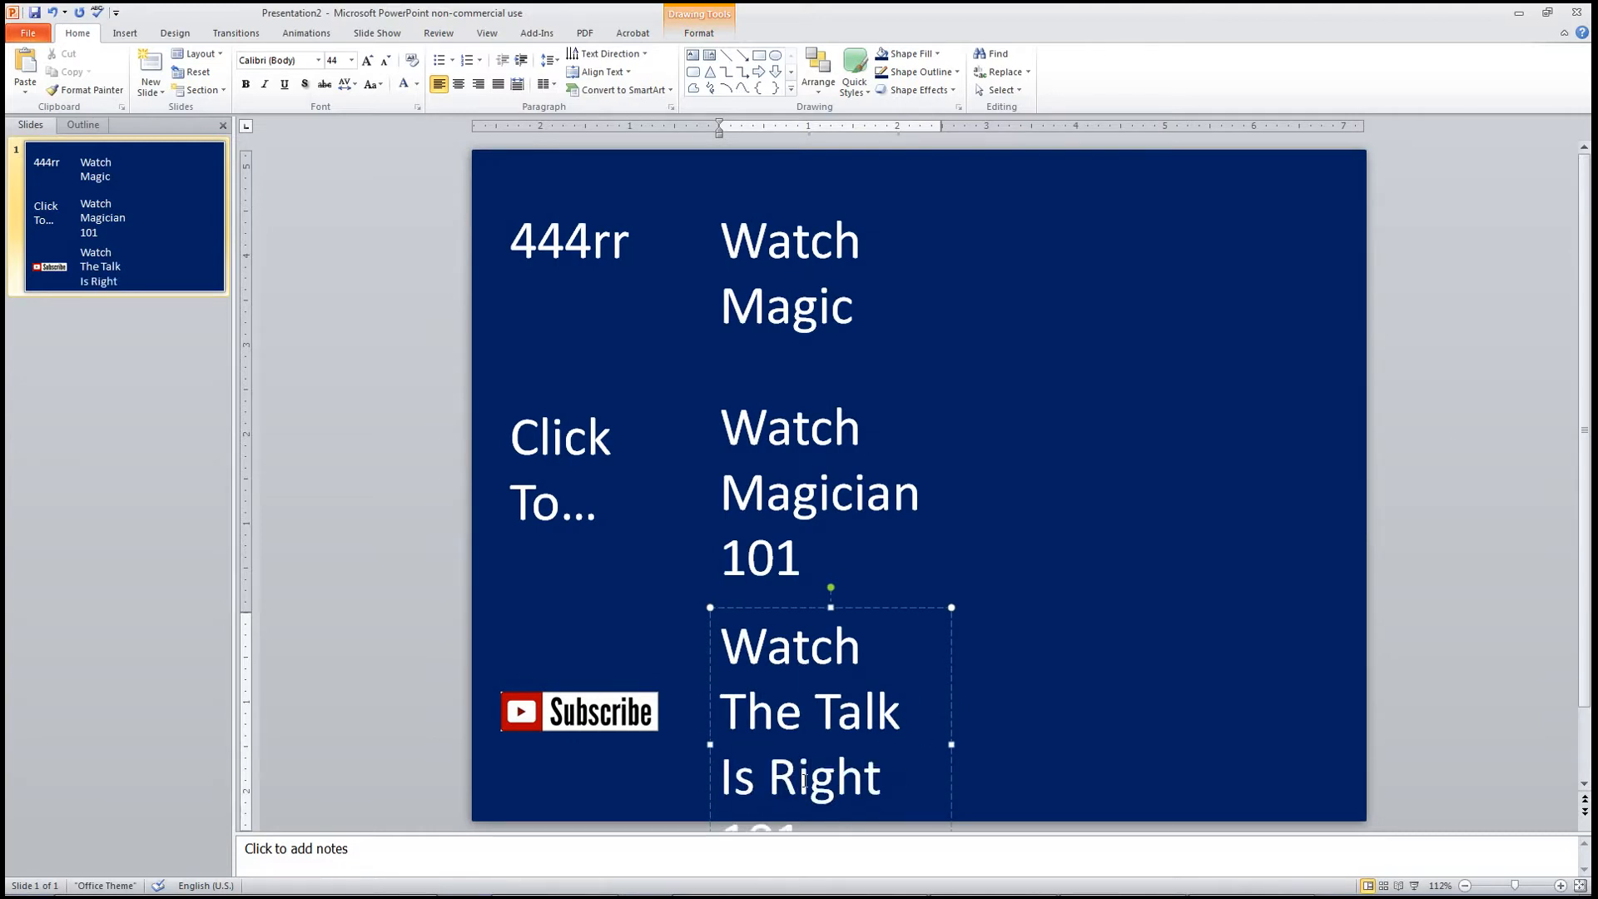
drag(803, 828, 703, 810)
key(BackSpace)
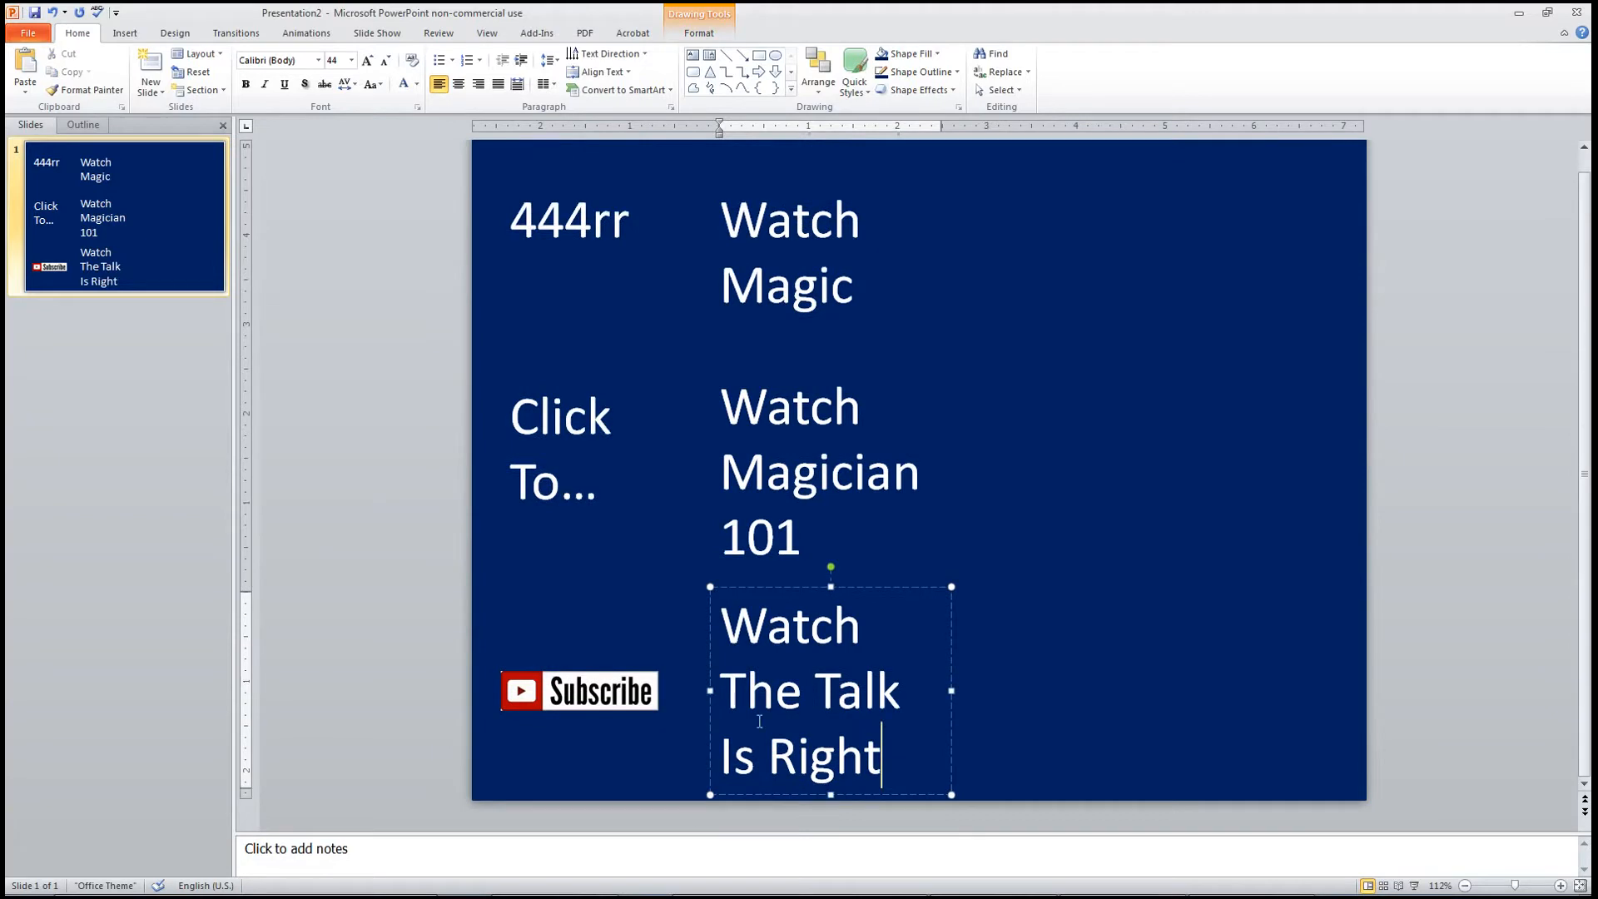
Move the three "Watch" captions slightly upward to even out their vertical spacing
click(786, 471)
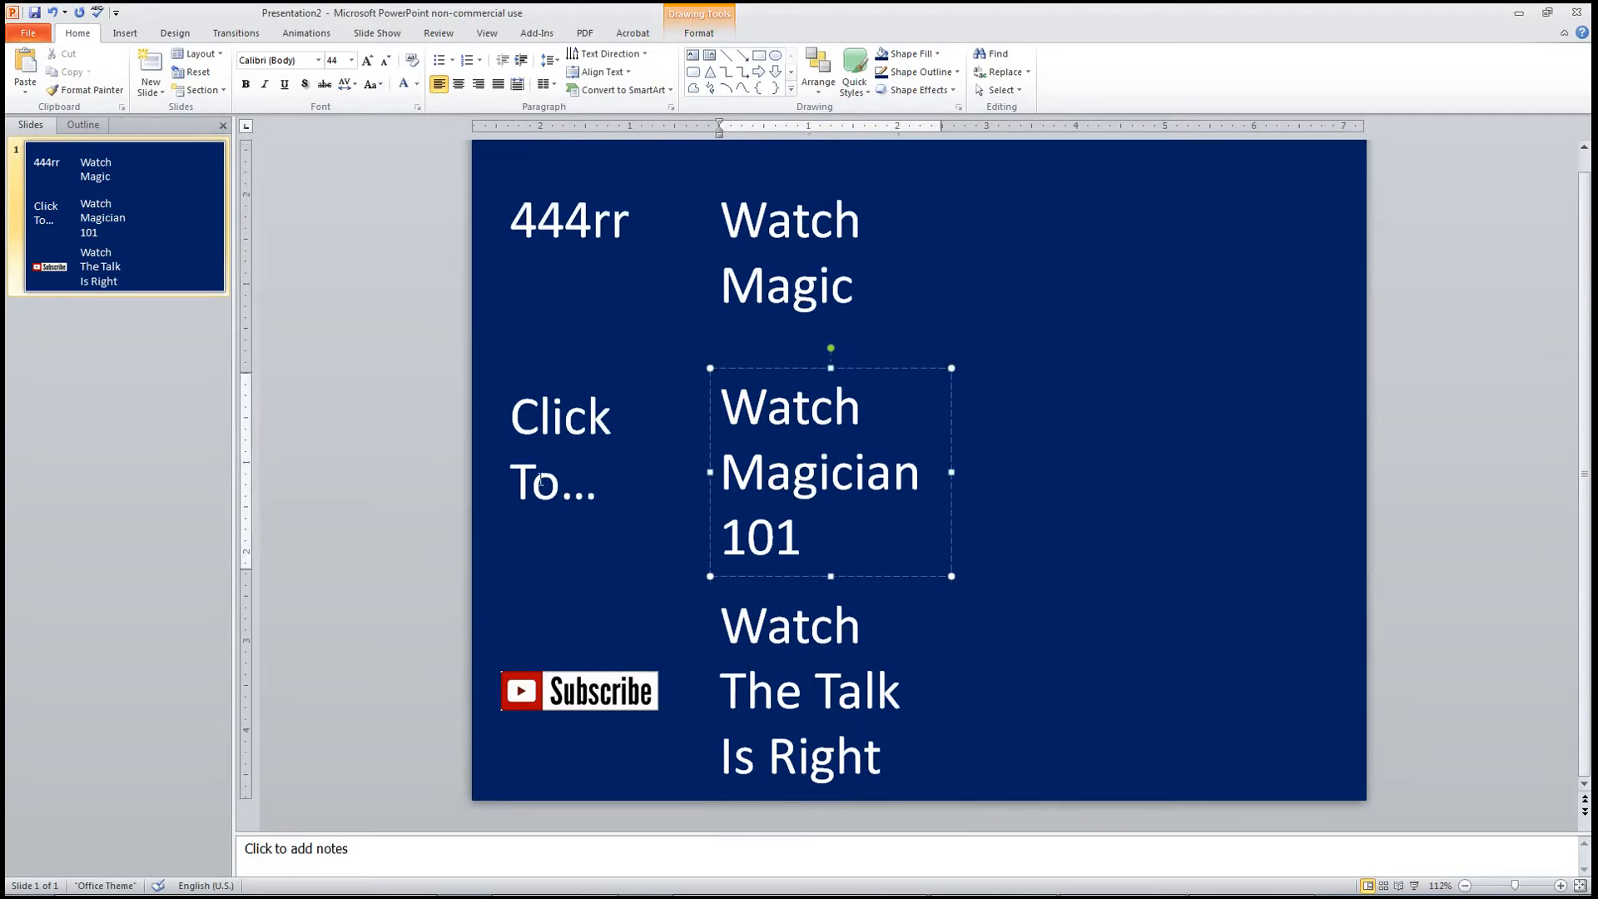
click(365, 551)
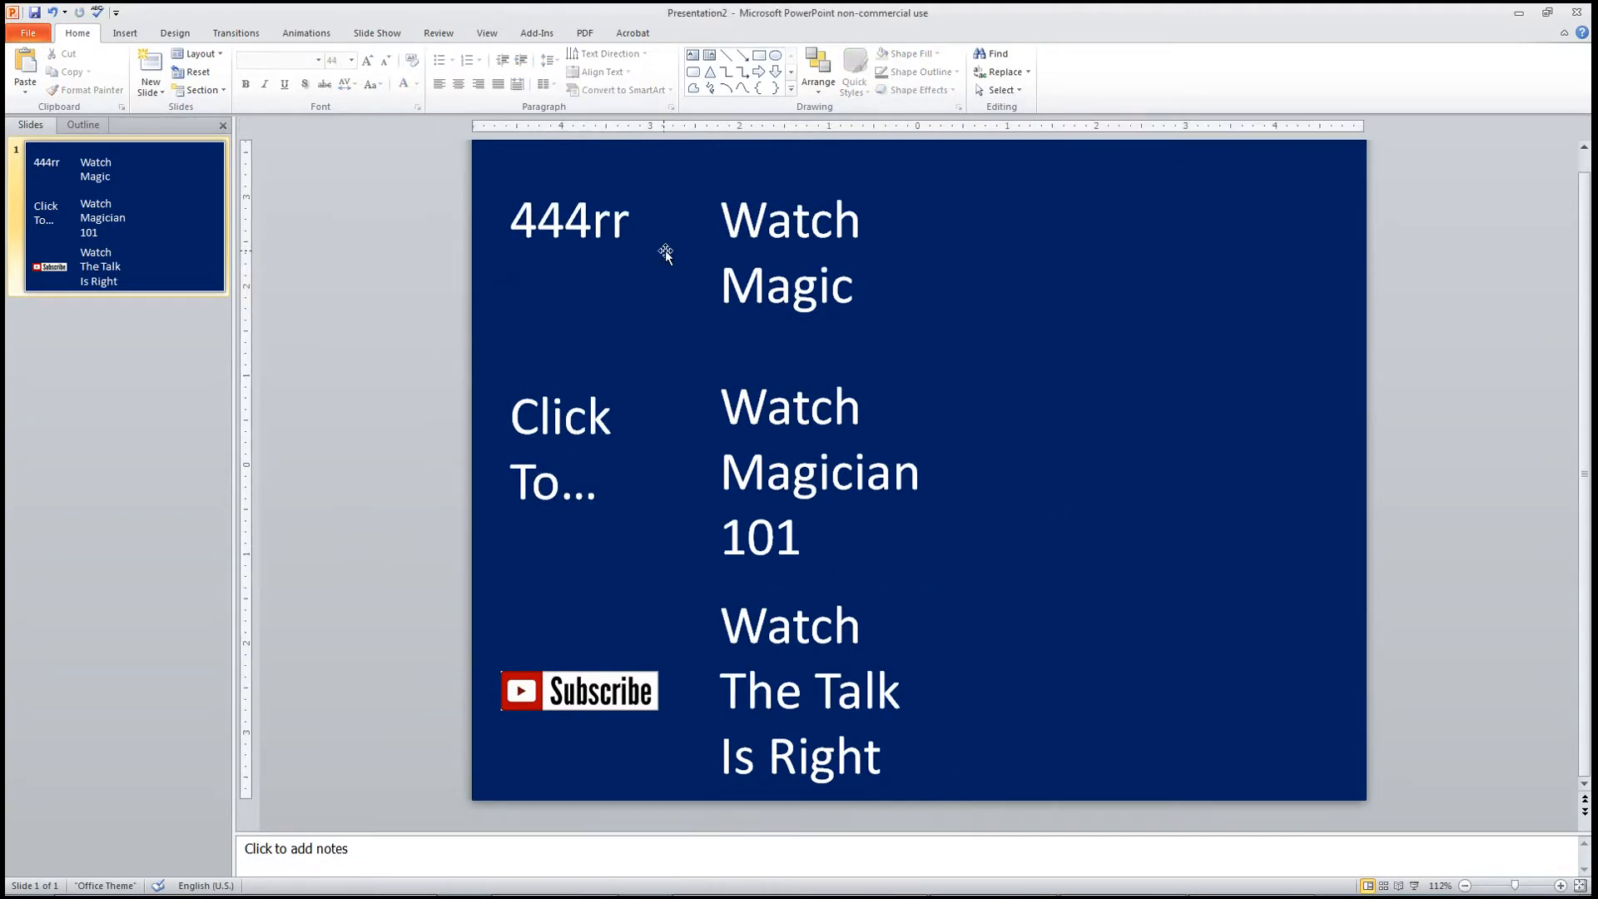
click(757, 179)
drag(758, 179, 751, 162)
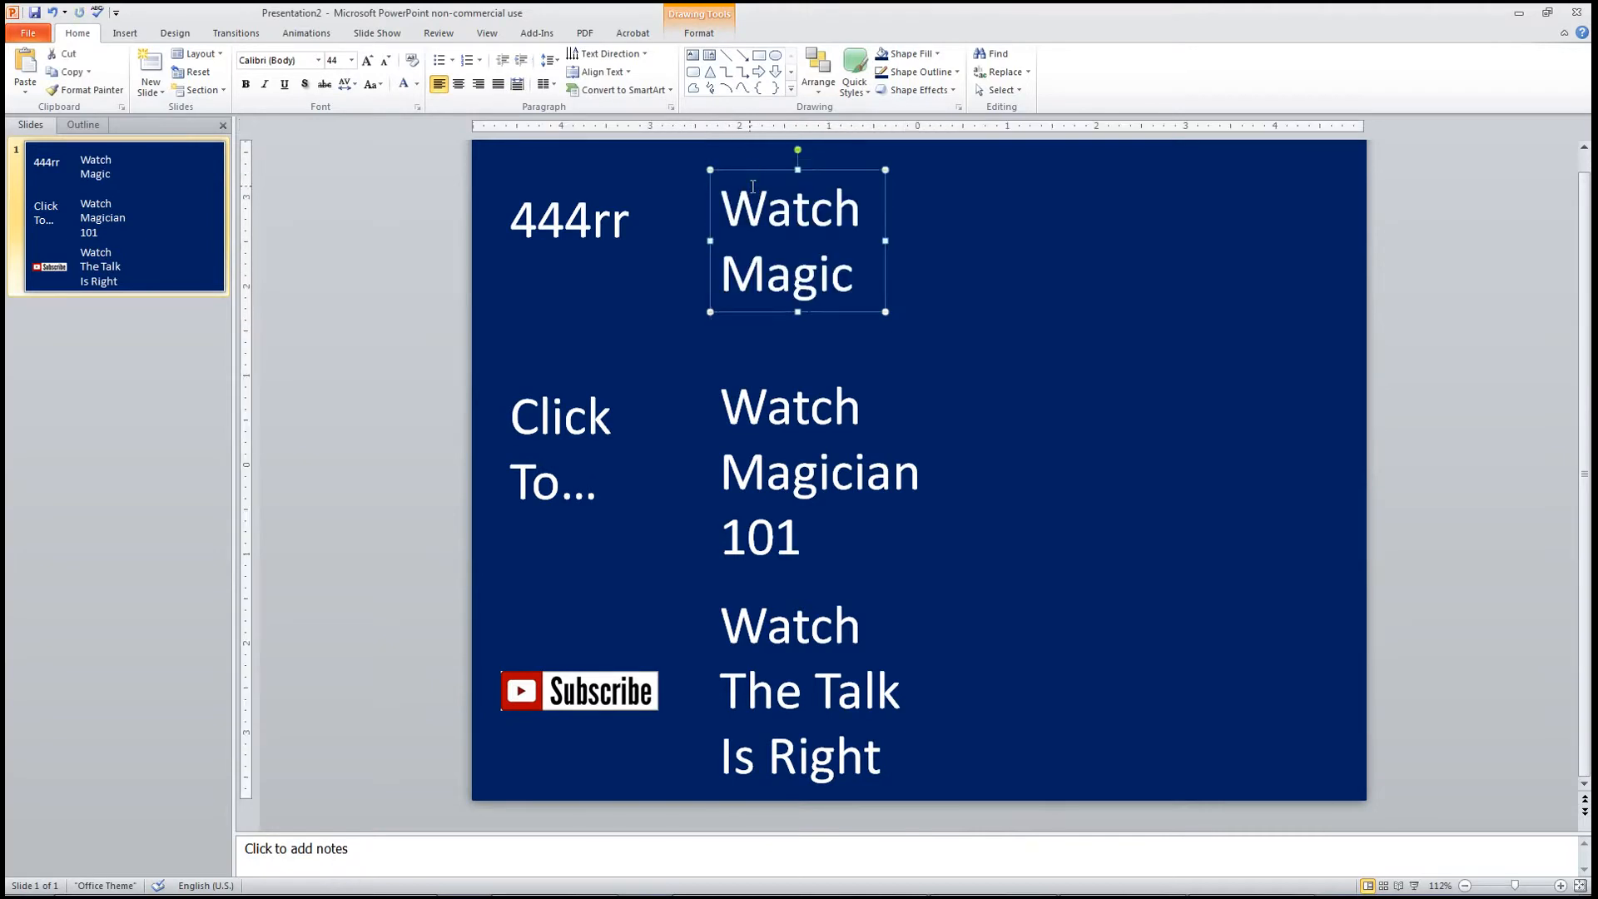
click(766, 403)
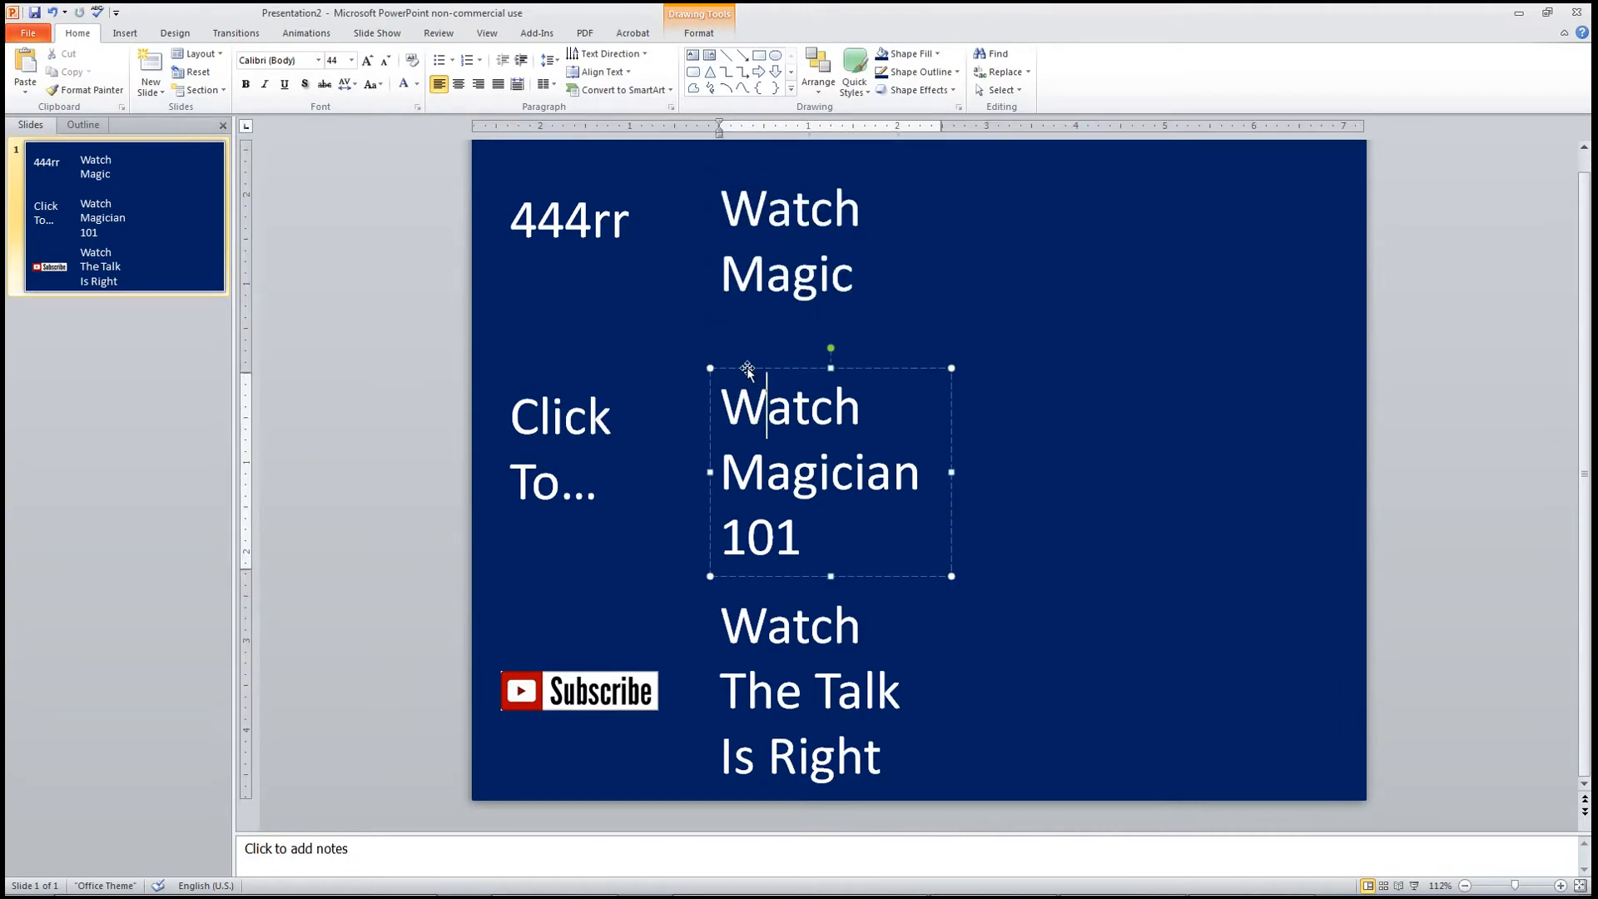
drag(748, 370, 746, 363)
click(792, 628)
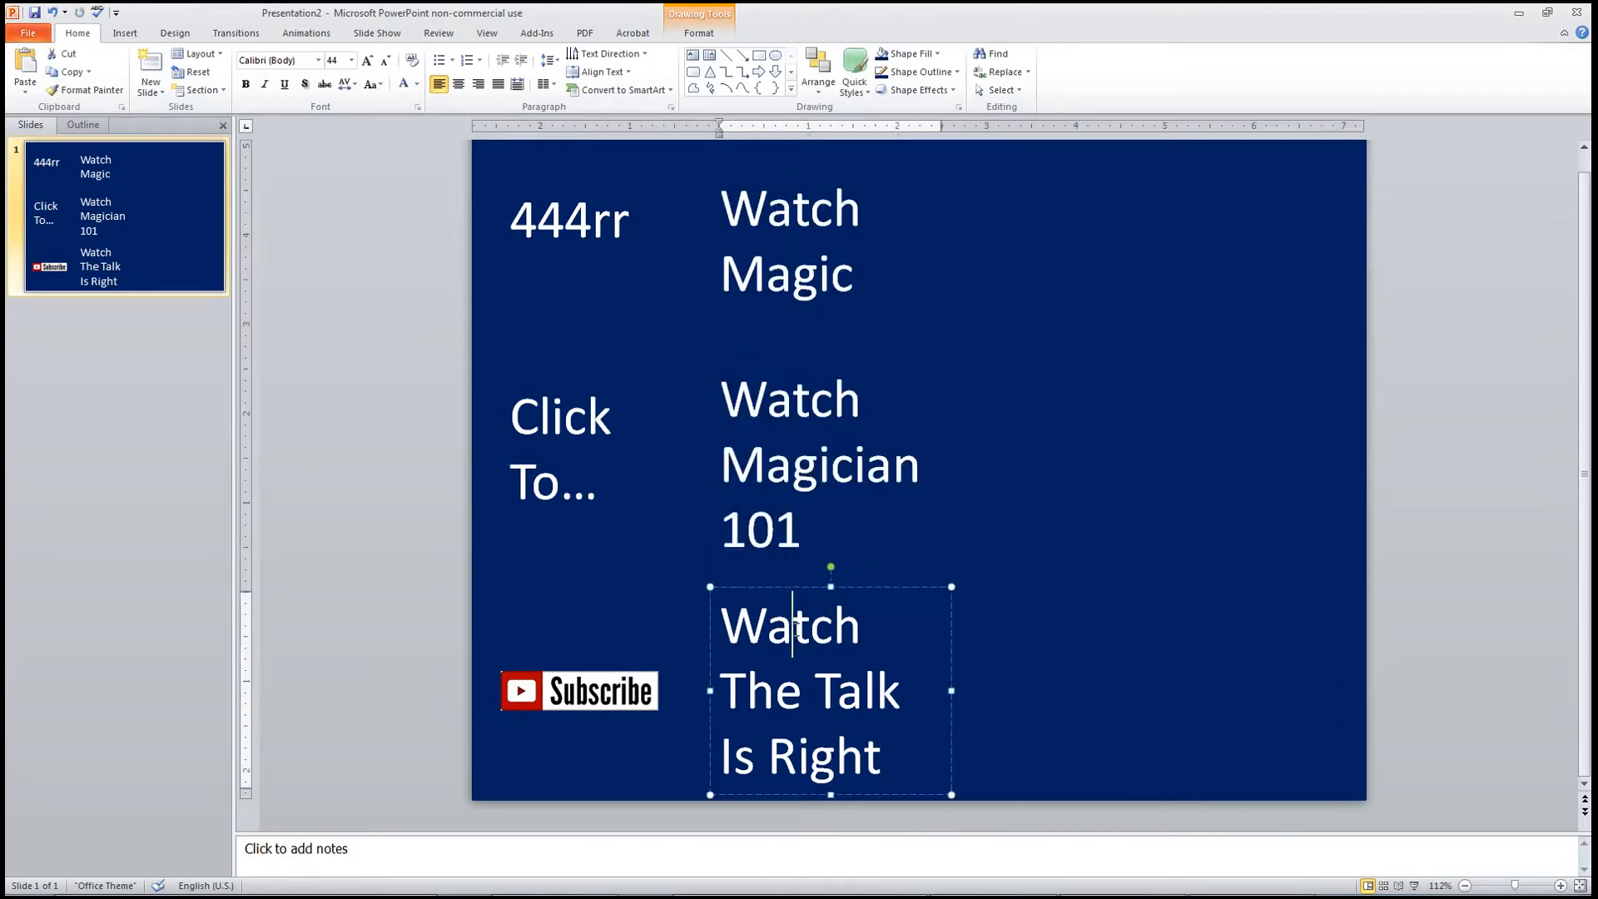
drag(777, 582, 781, 580)
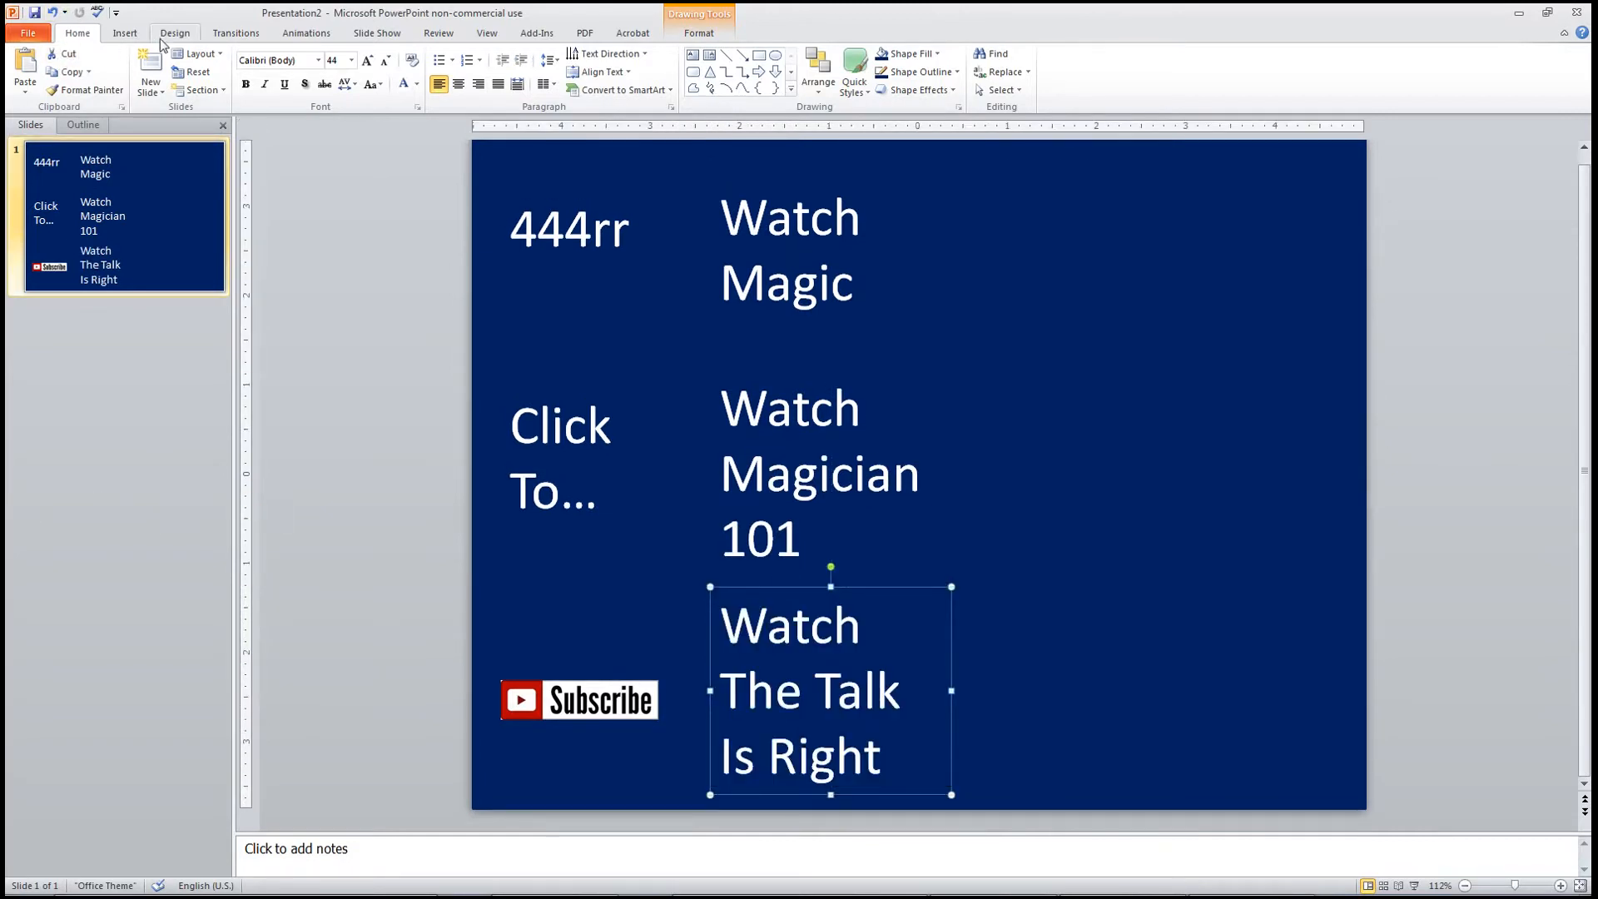
Insert the video file "out 1" from the Videos library onto the slide
click(126, 33)
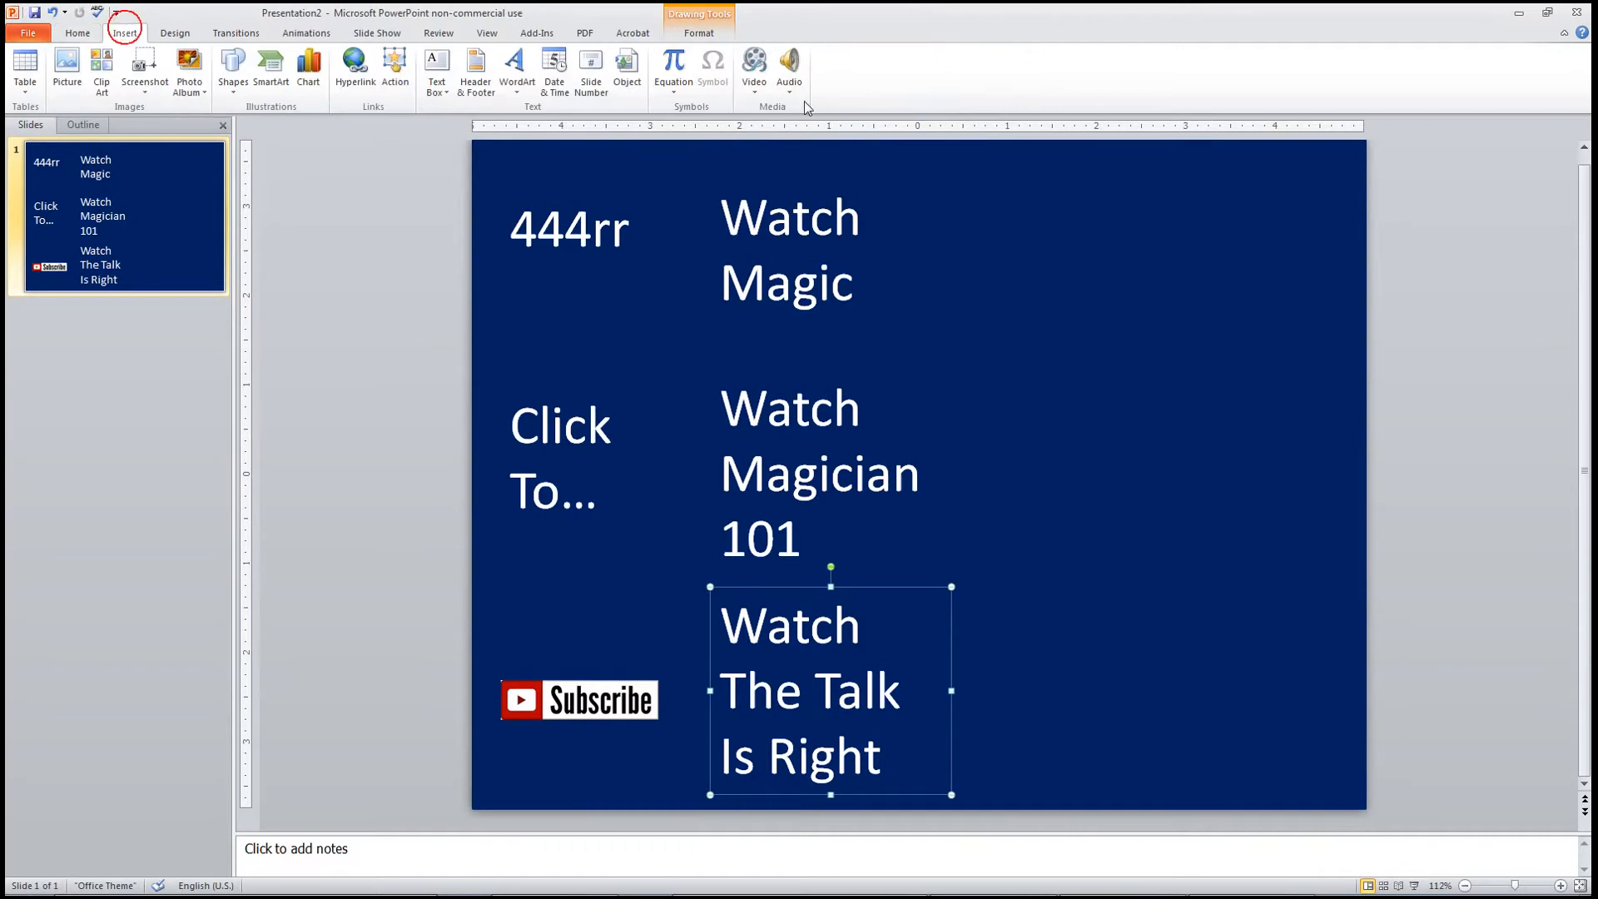
click(747, 60)
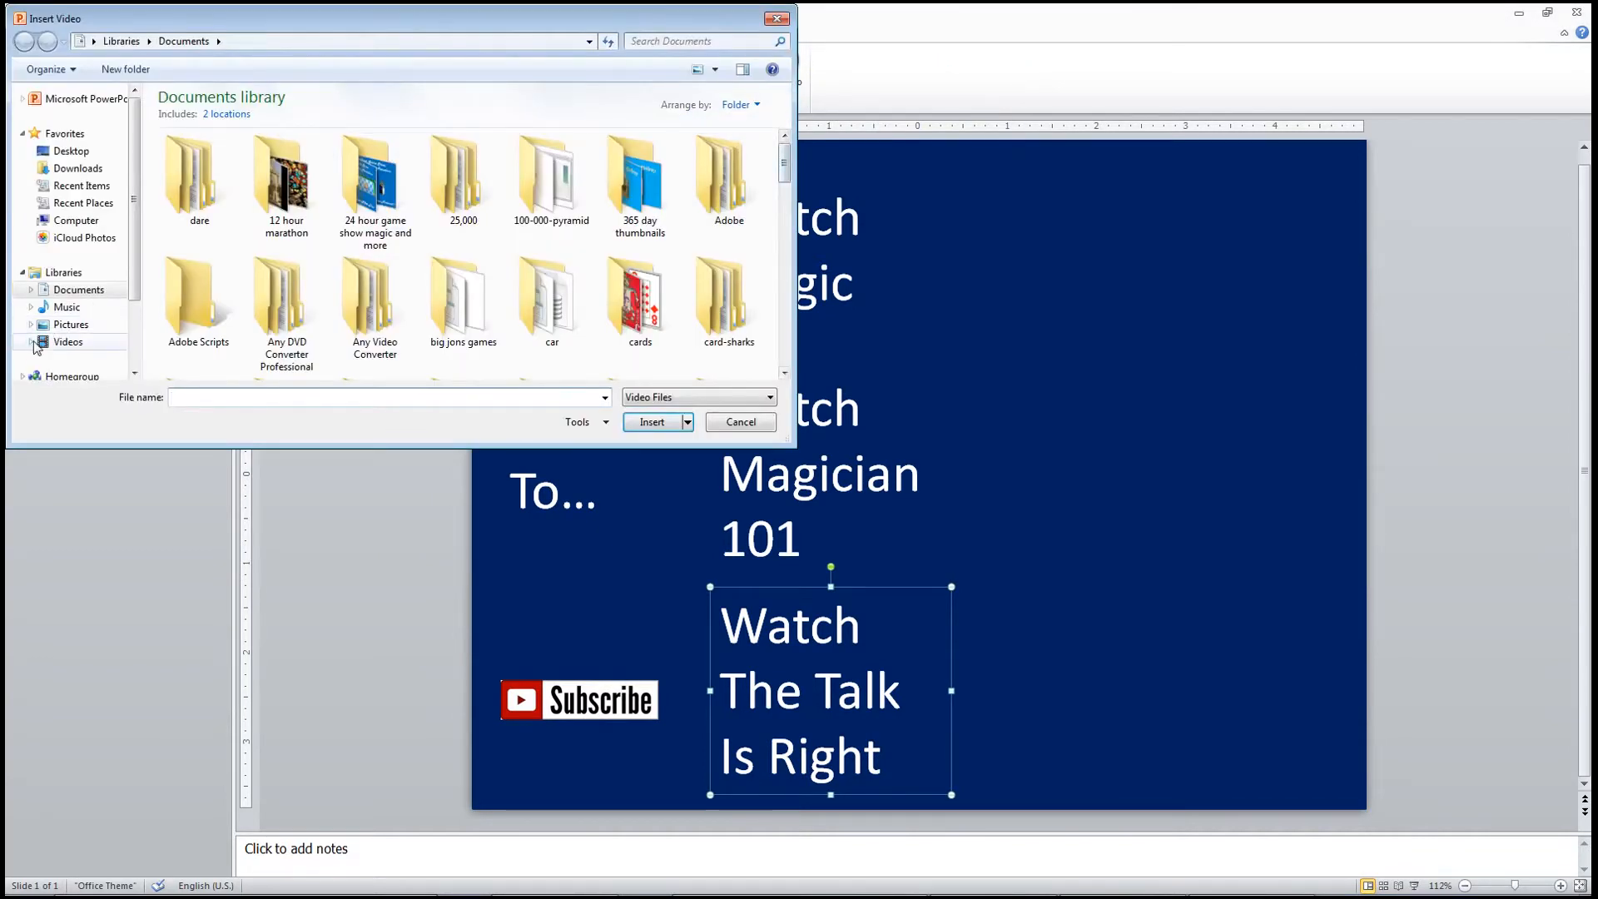
click(68, 342)
drag(786, 158, 793, 300)
double_click(463, 179)
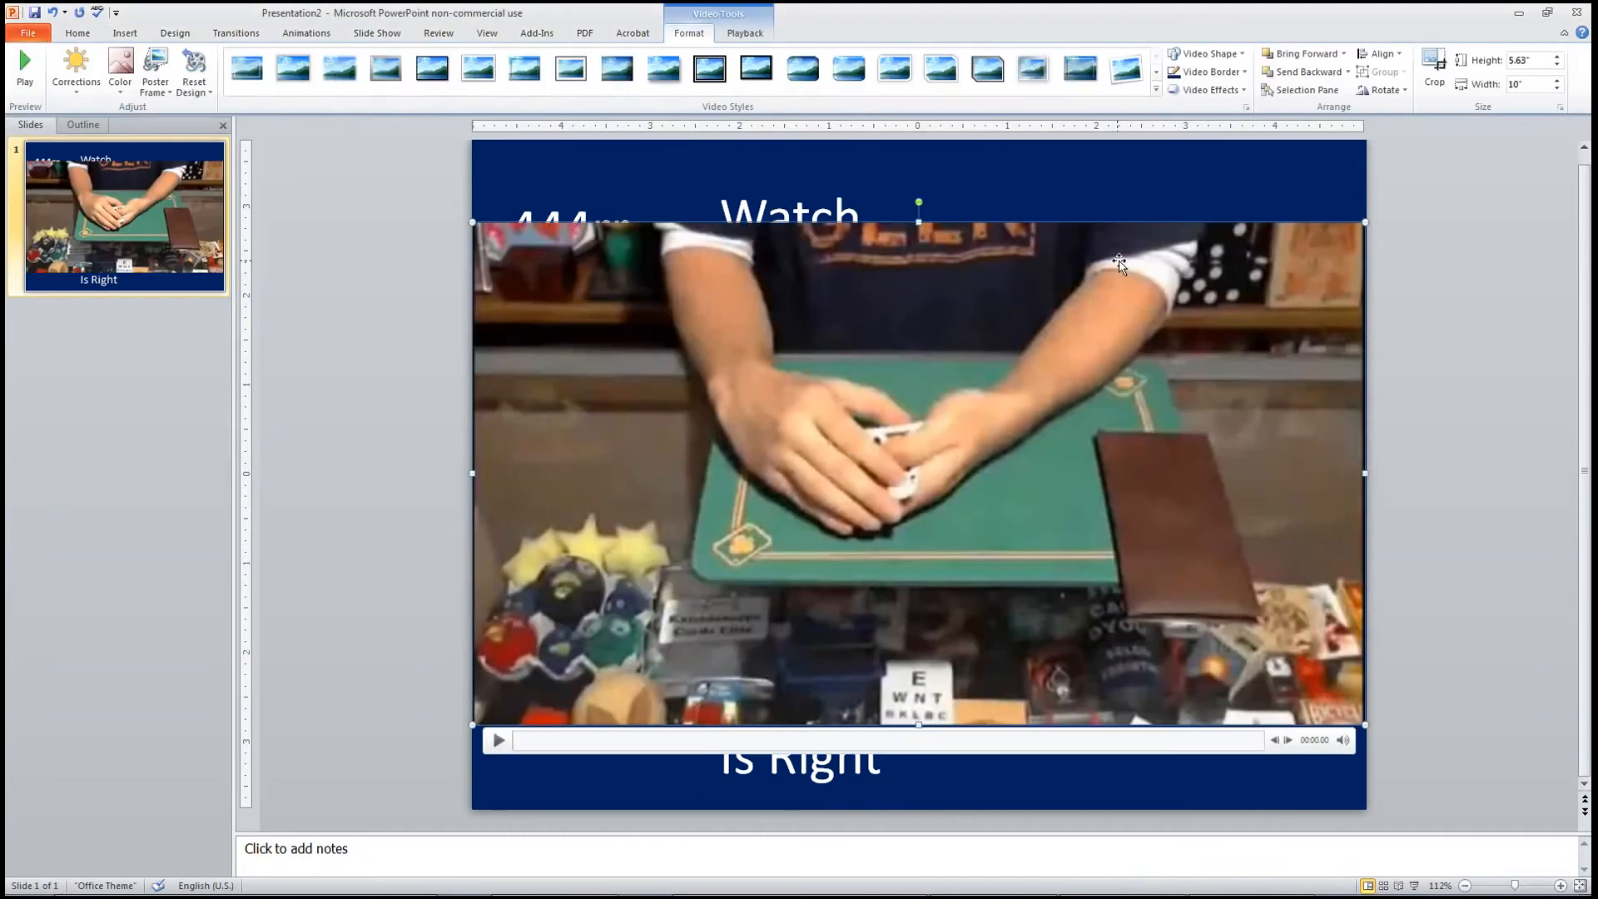
Shrink the card-table video to about a third of the slide's width and place it to the right of "Watch Magic"
drag(1369, 217, 735, 576)
drag(632, 648, 1156, 265)
drag(1259, 337, 1220, 291)
Move the "444rr" text box slightly down, level with the middle of the "Watch Magic" caption
click(620, 188)
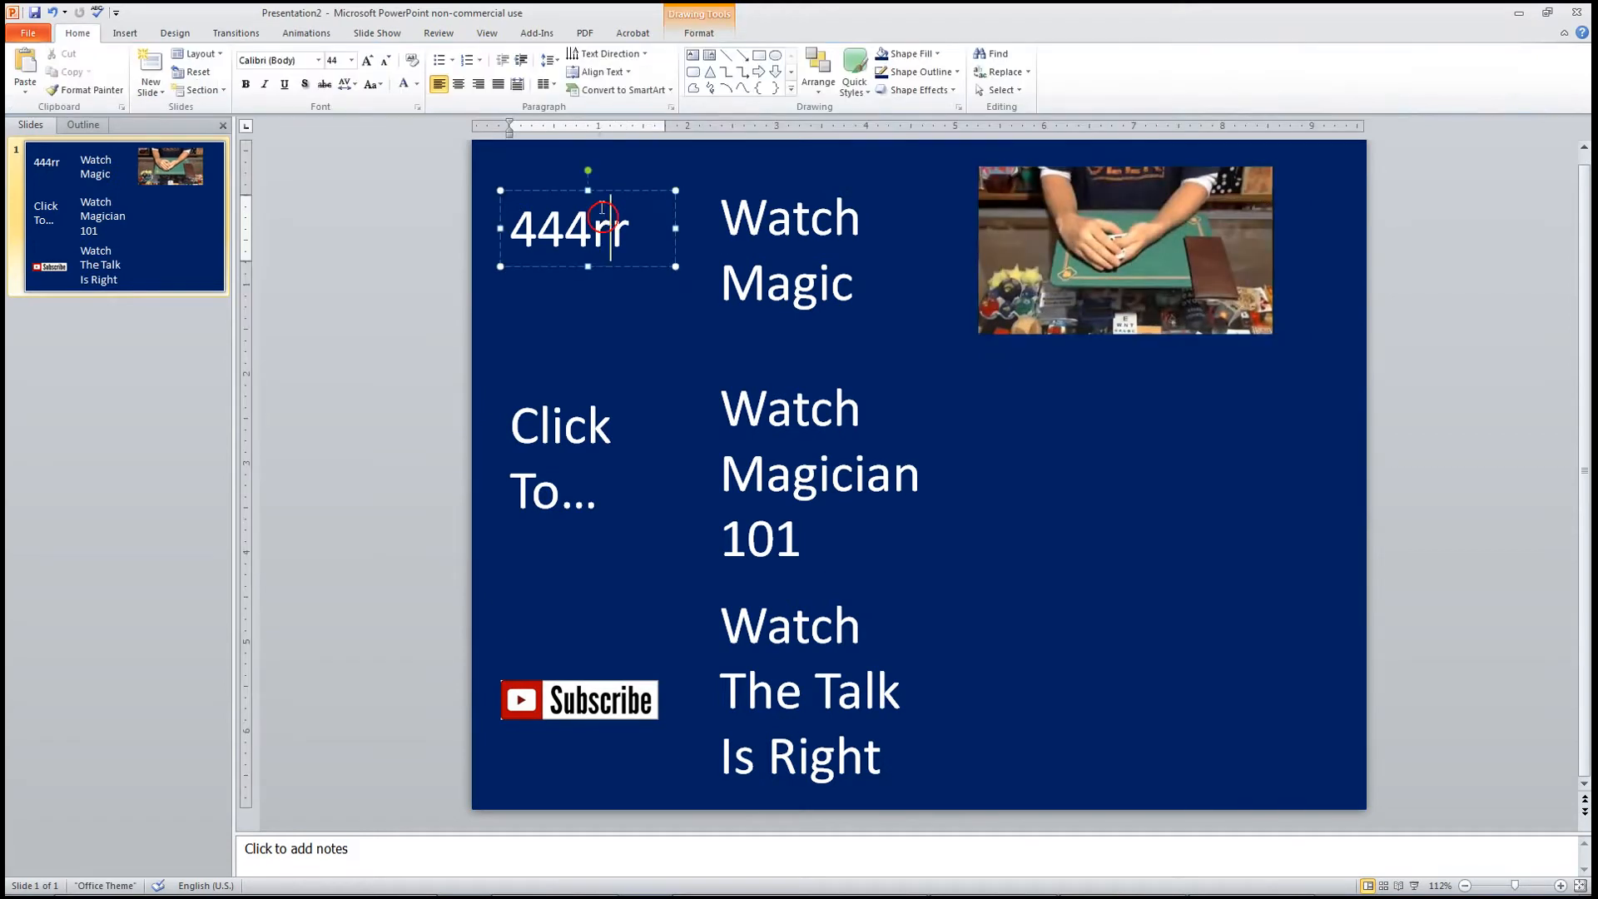
drag(617, 187, 614, 211)
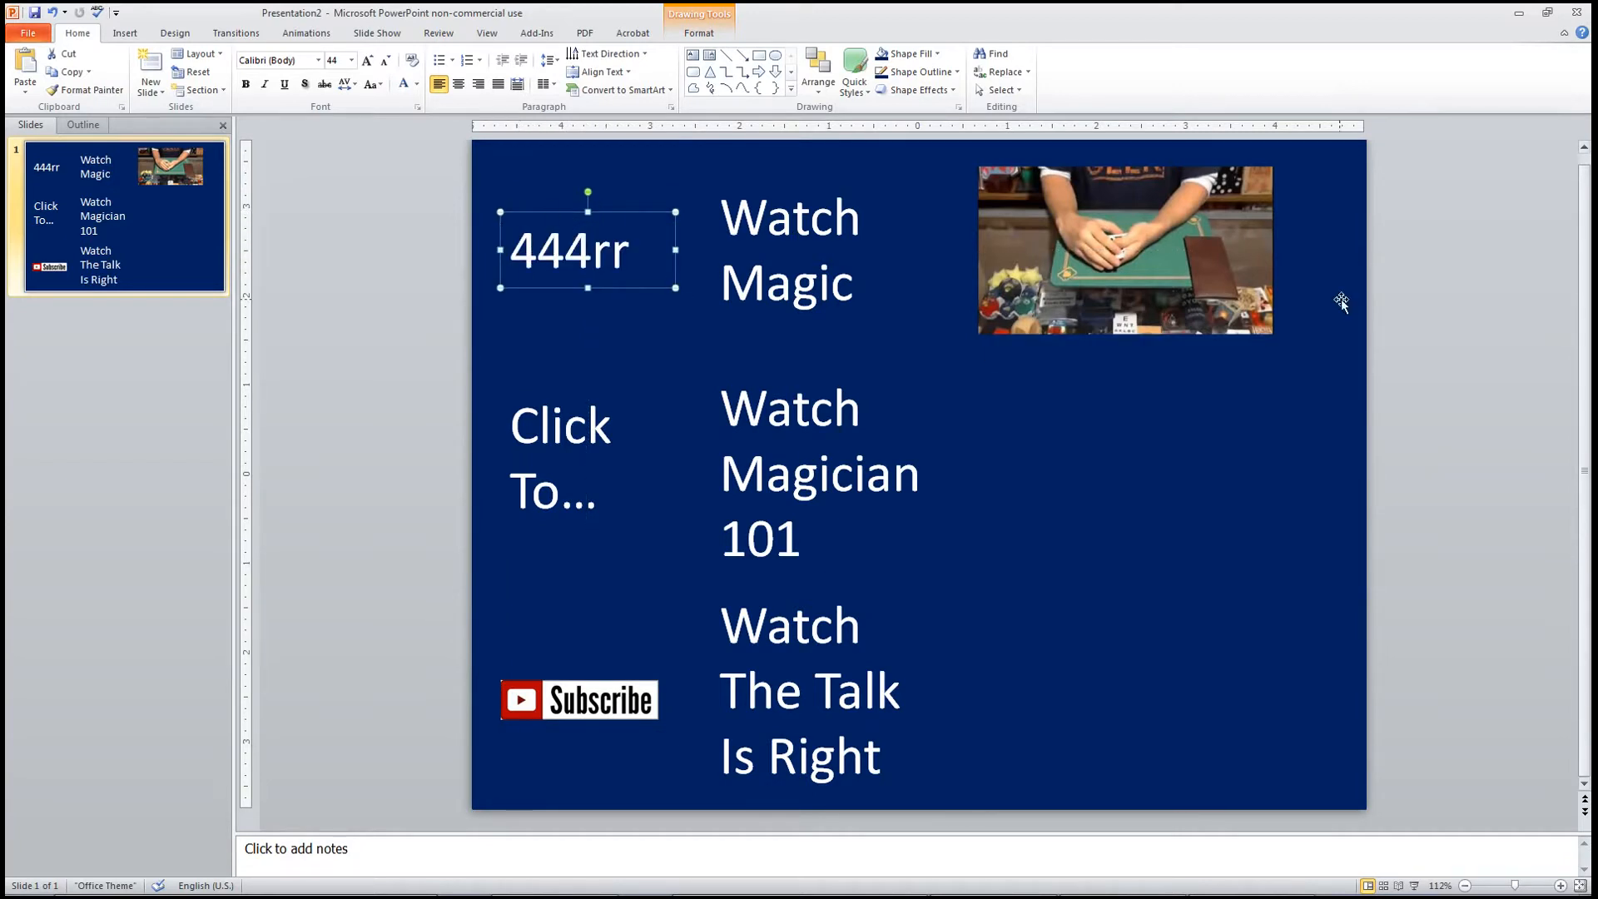
Insert the video file "out 4" from the Videos library onto the slide
click(129, 32)
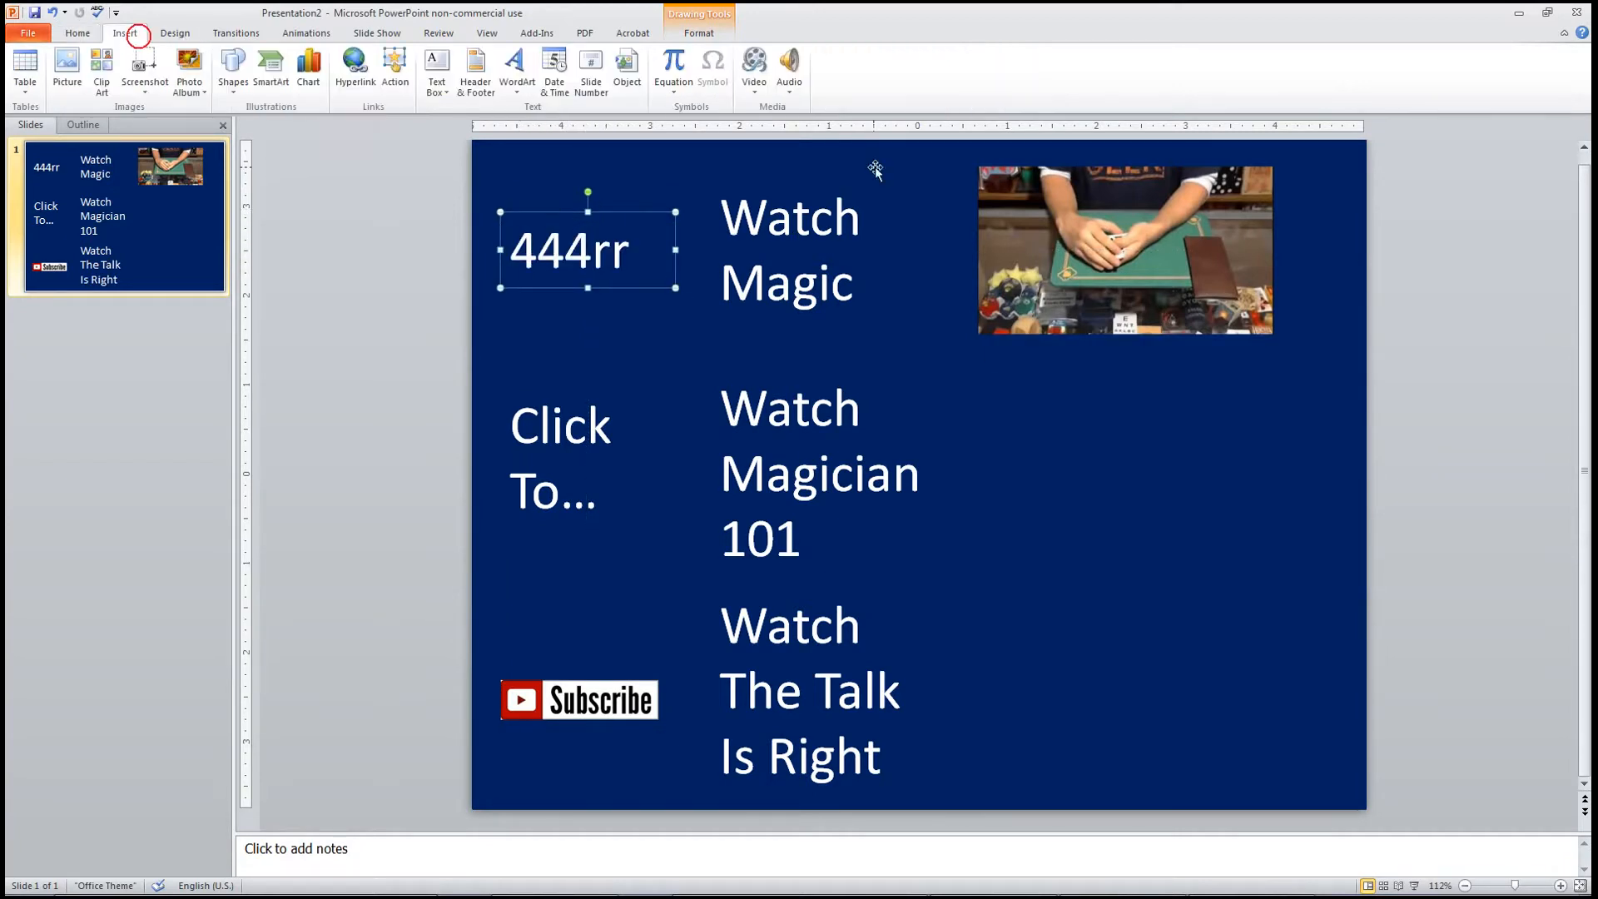
click(749, 81)
click(800, 110)
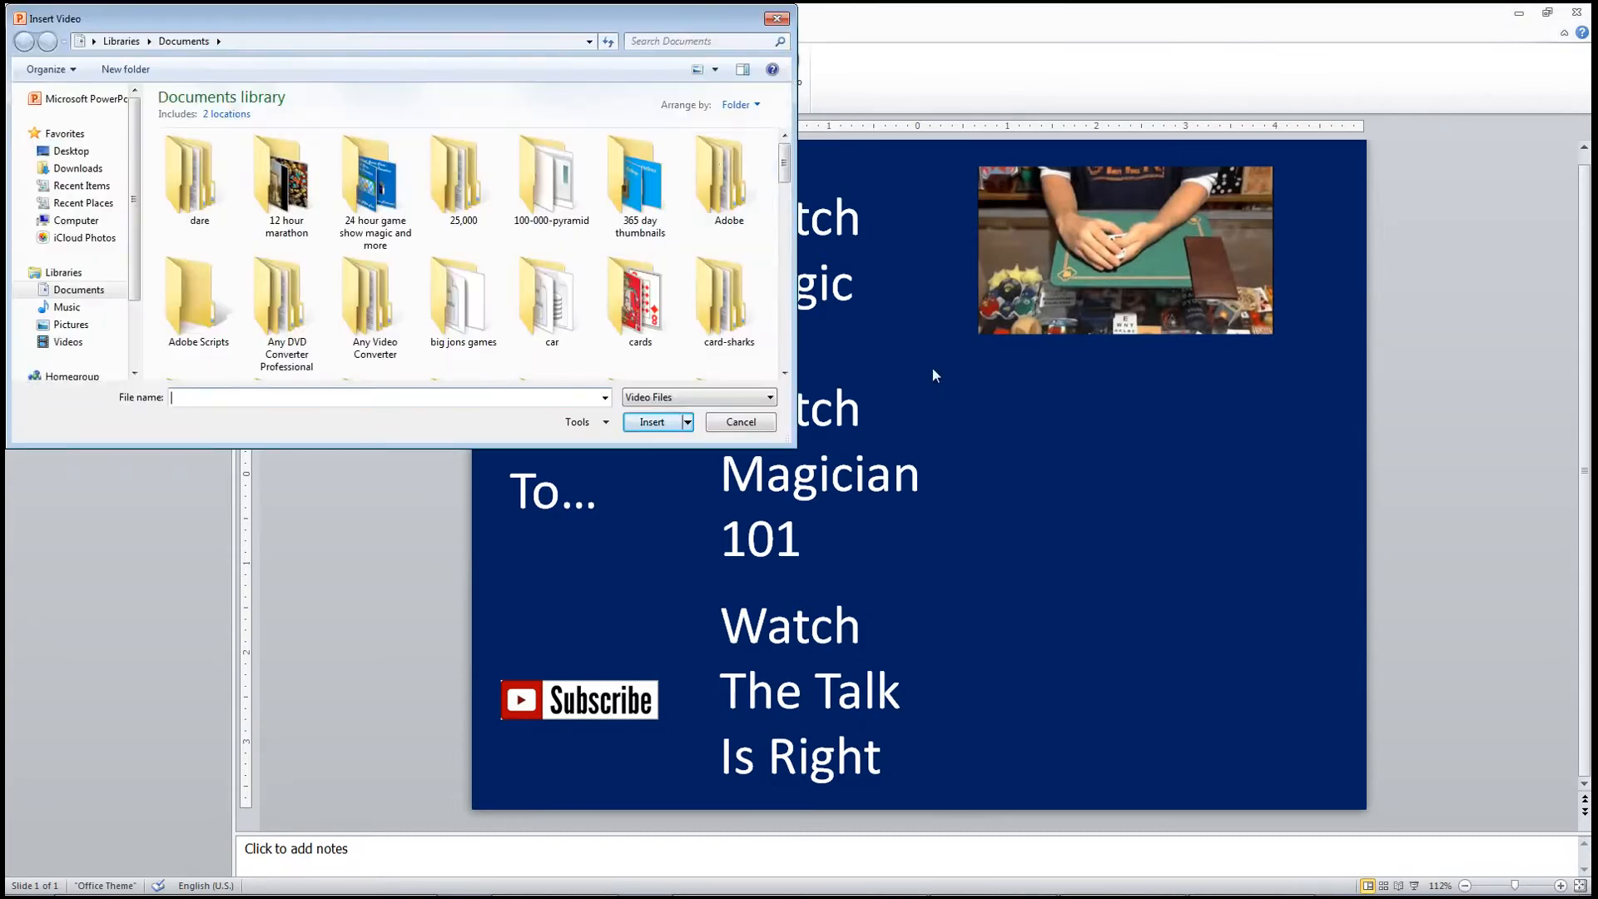
scroll(781, 150, down, 10)
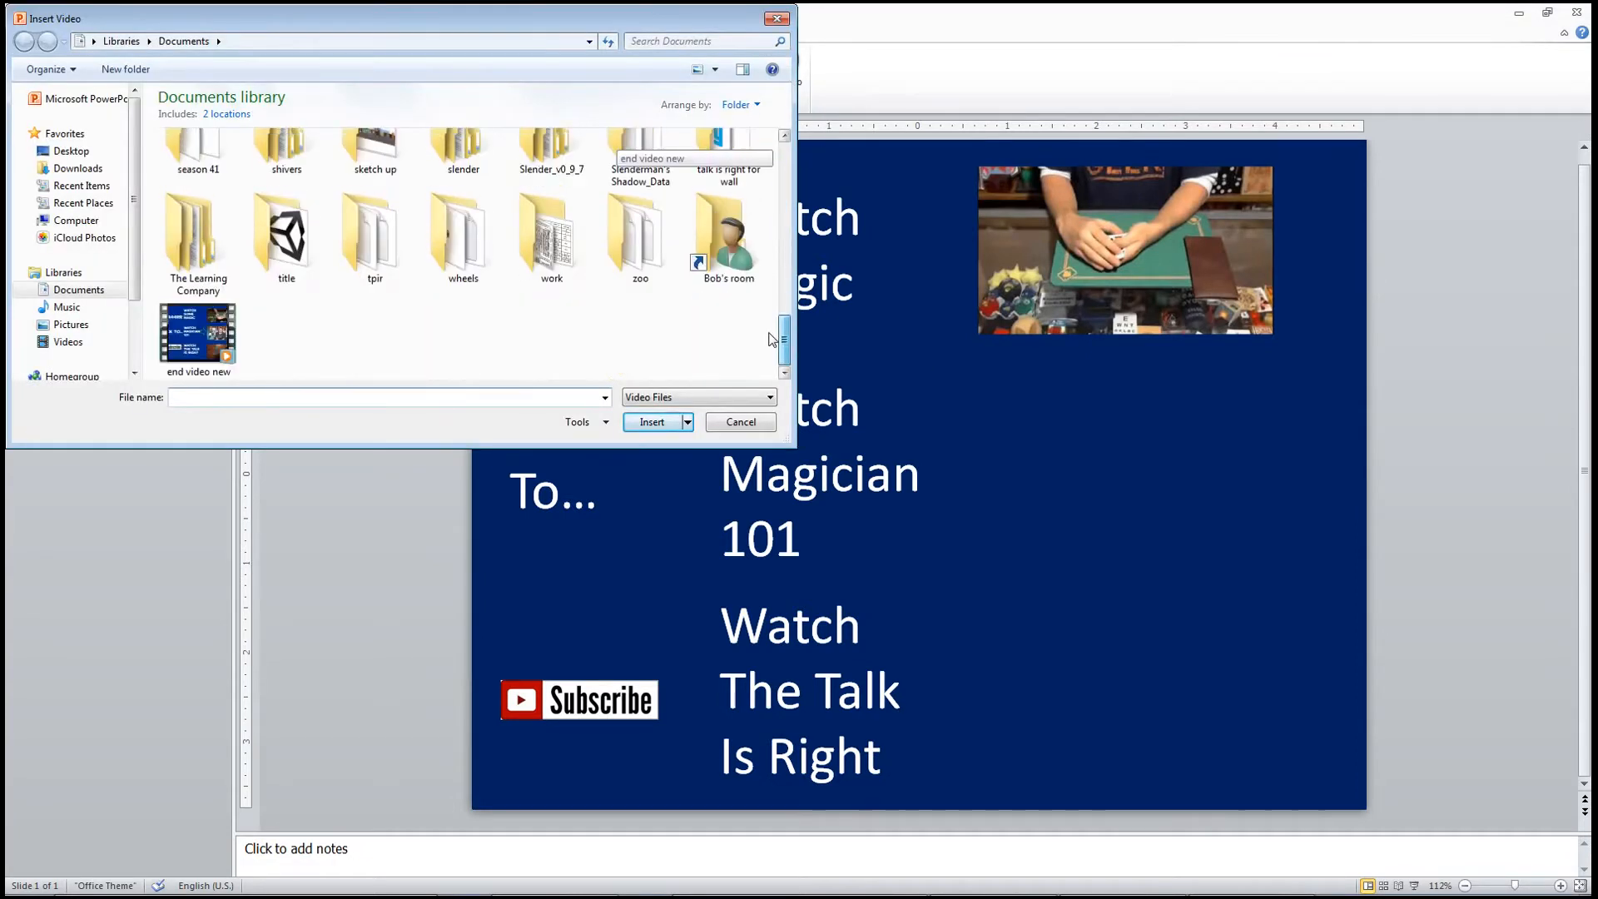
click(80, 347)
drag(784, 164, 784, 317)
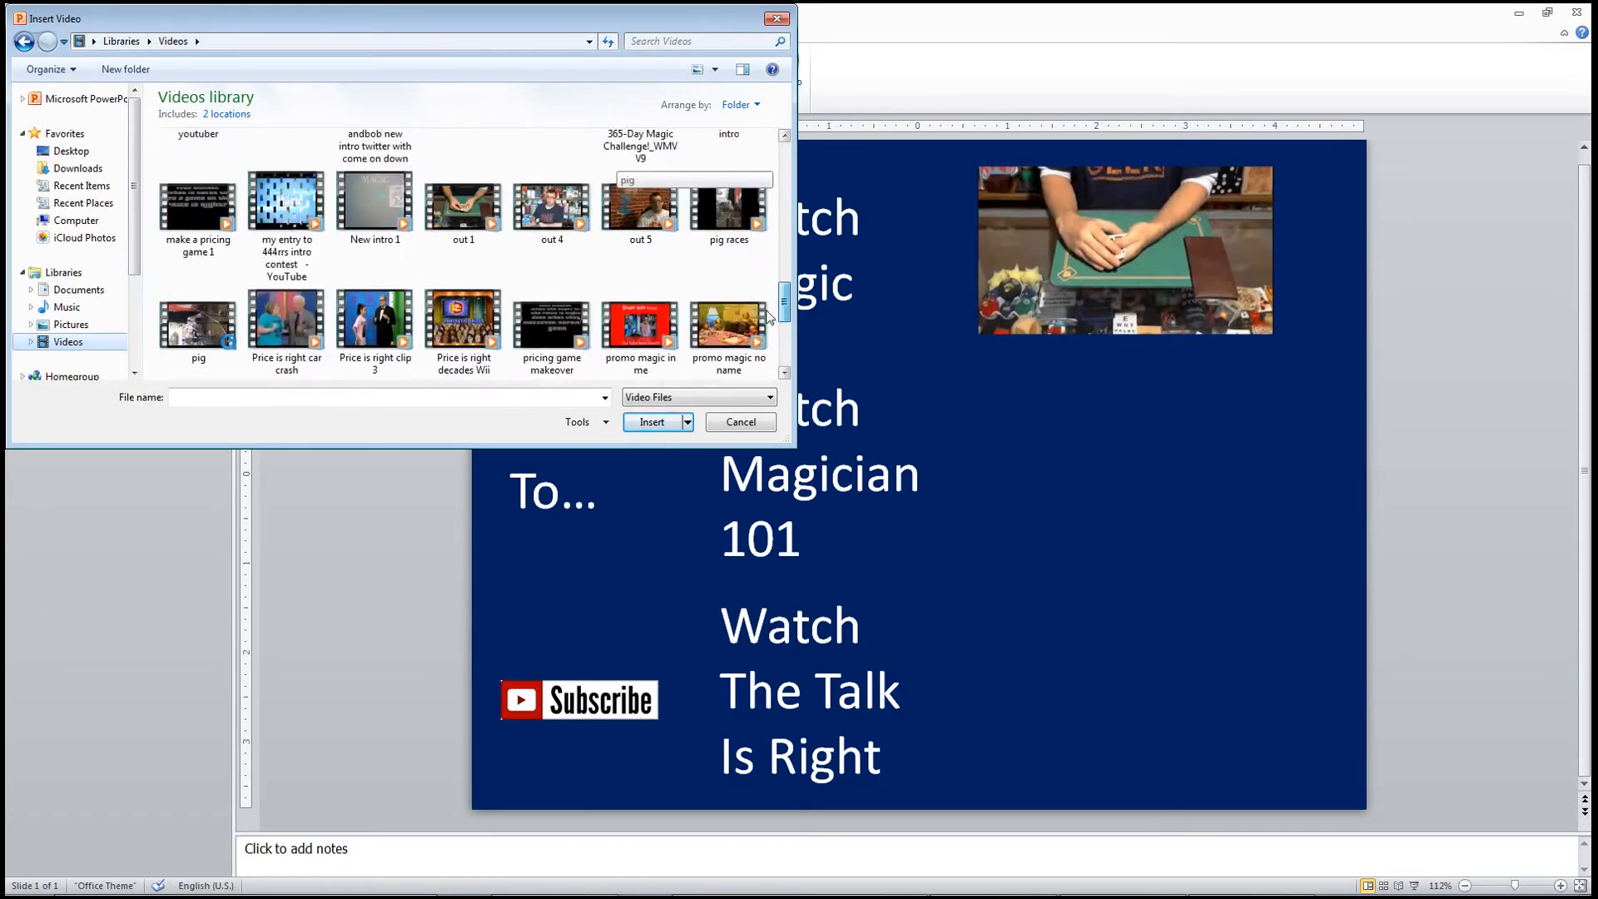
double_click(544, 205)
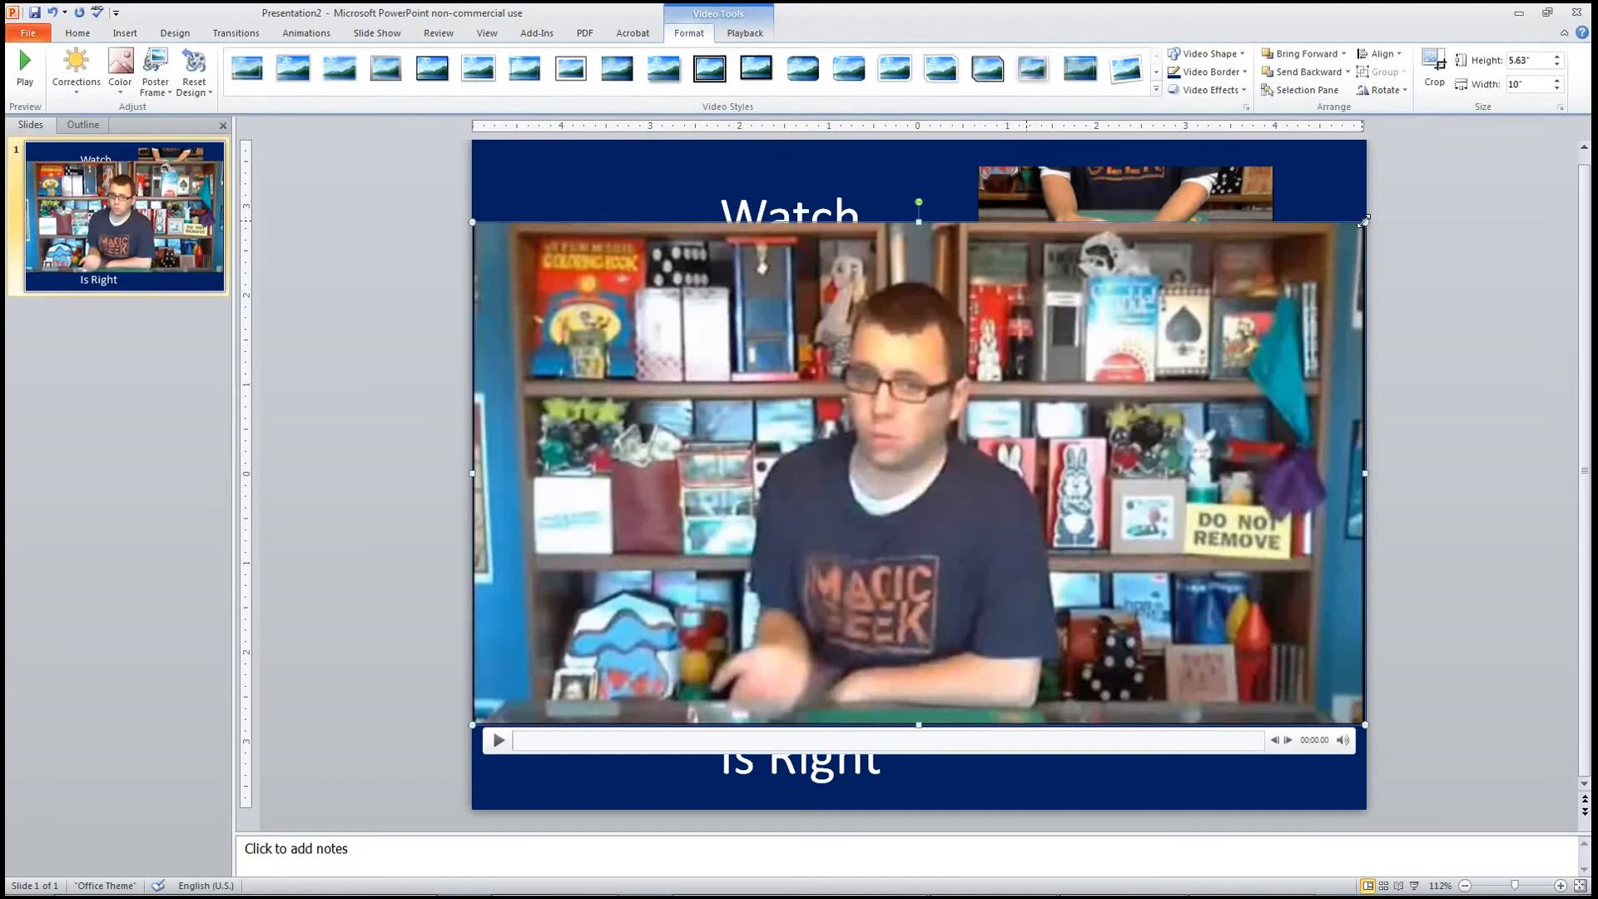
Shrink the bookshelf video to about 1.89" by 3.32", matching the first video, and place it below that one, beside "Watch Magician 101"
drag(1364, 221, 760, 564)
drag(1122, 460, 1122, 460)
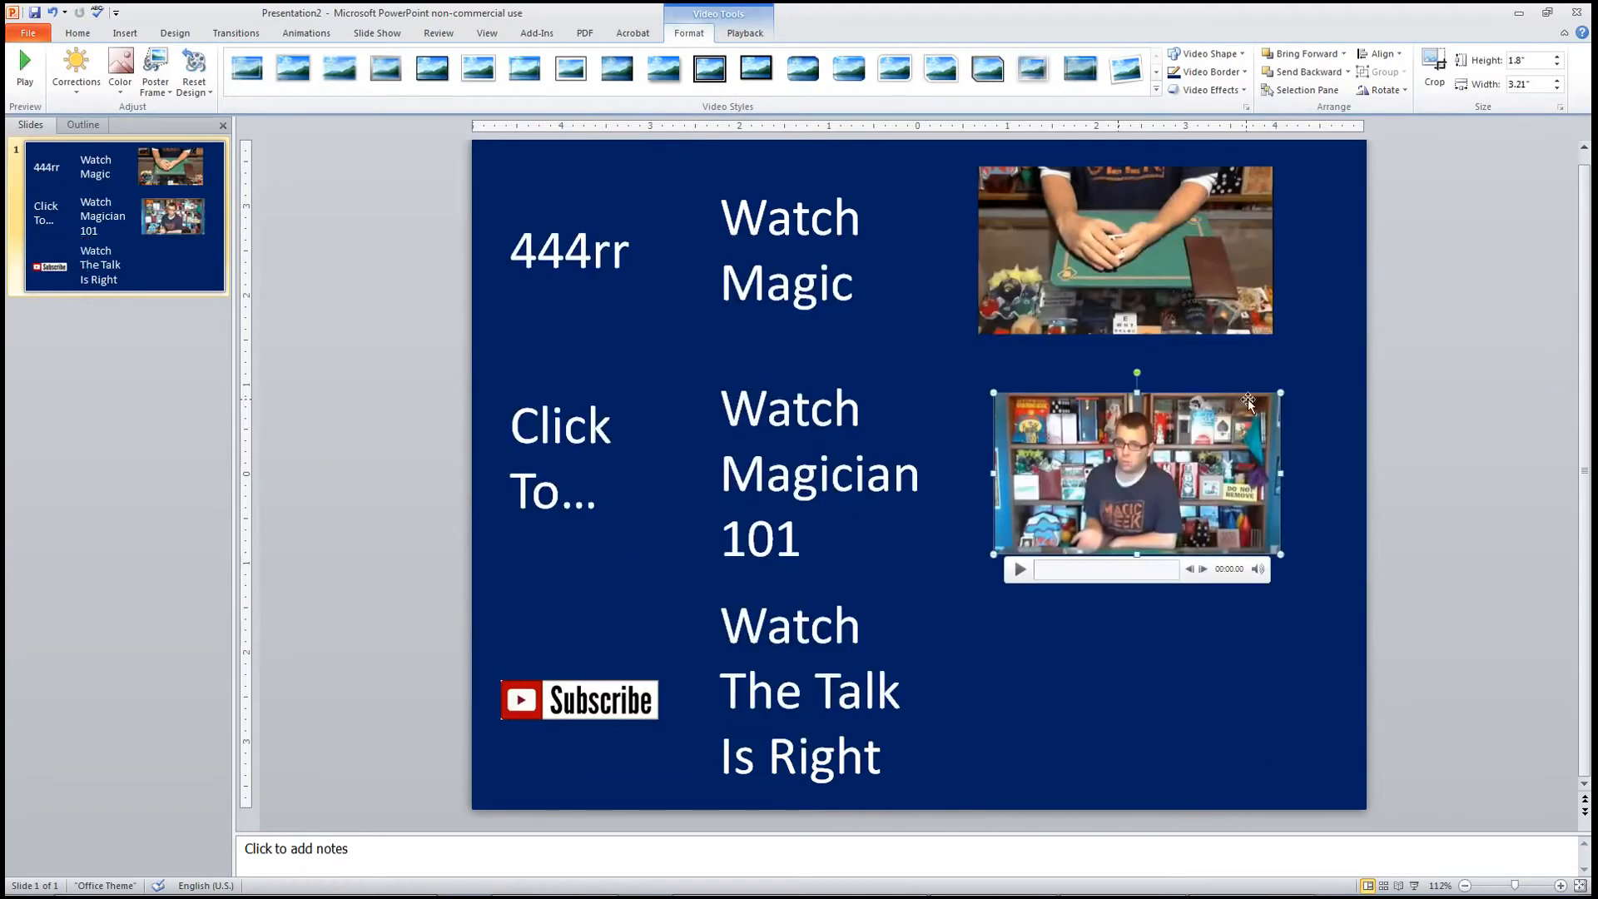
drag(1274, 402, 1166, 457)
drag(1113, 524, 1274, 330)
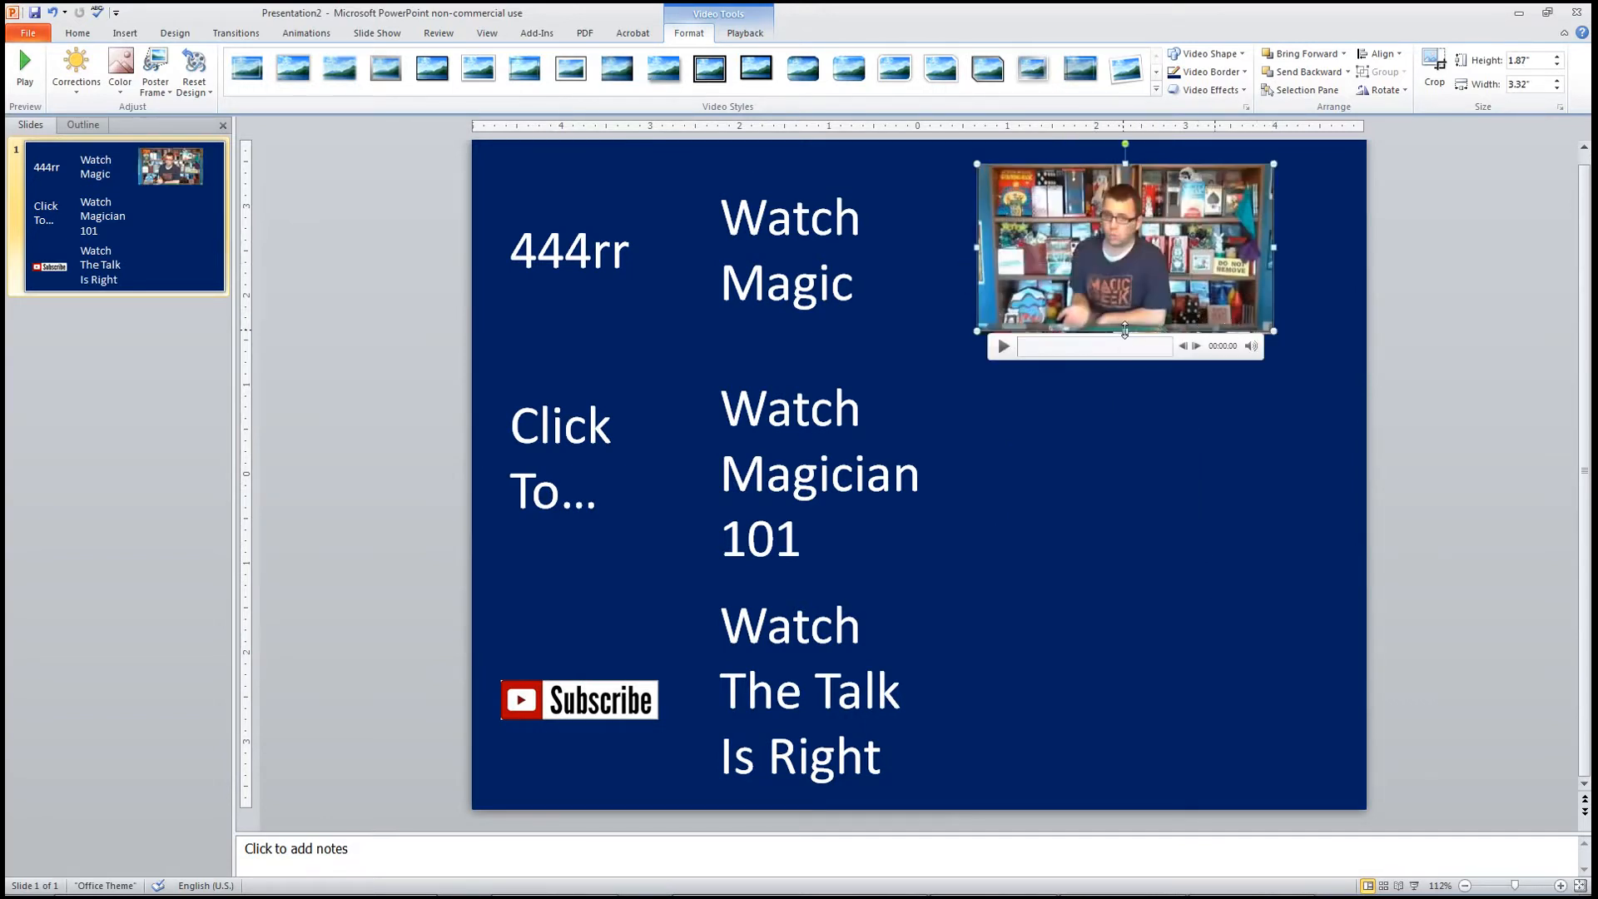
drag(1124, 331, 1125, 334)
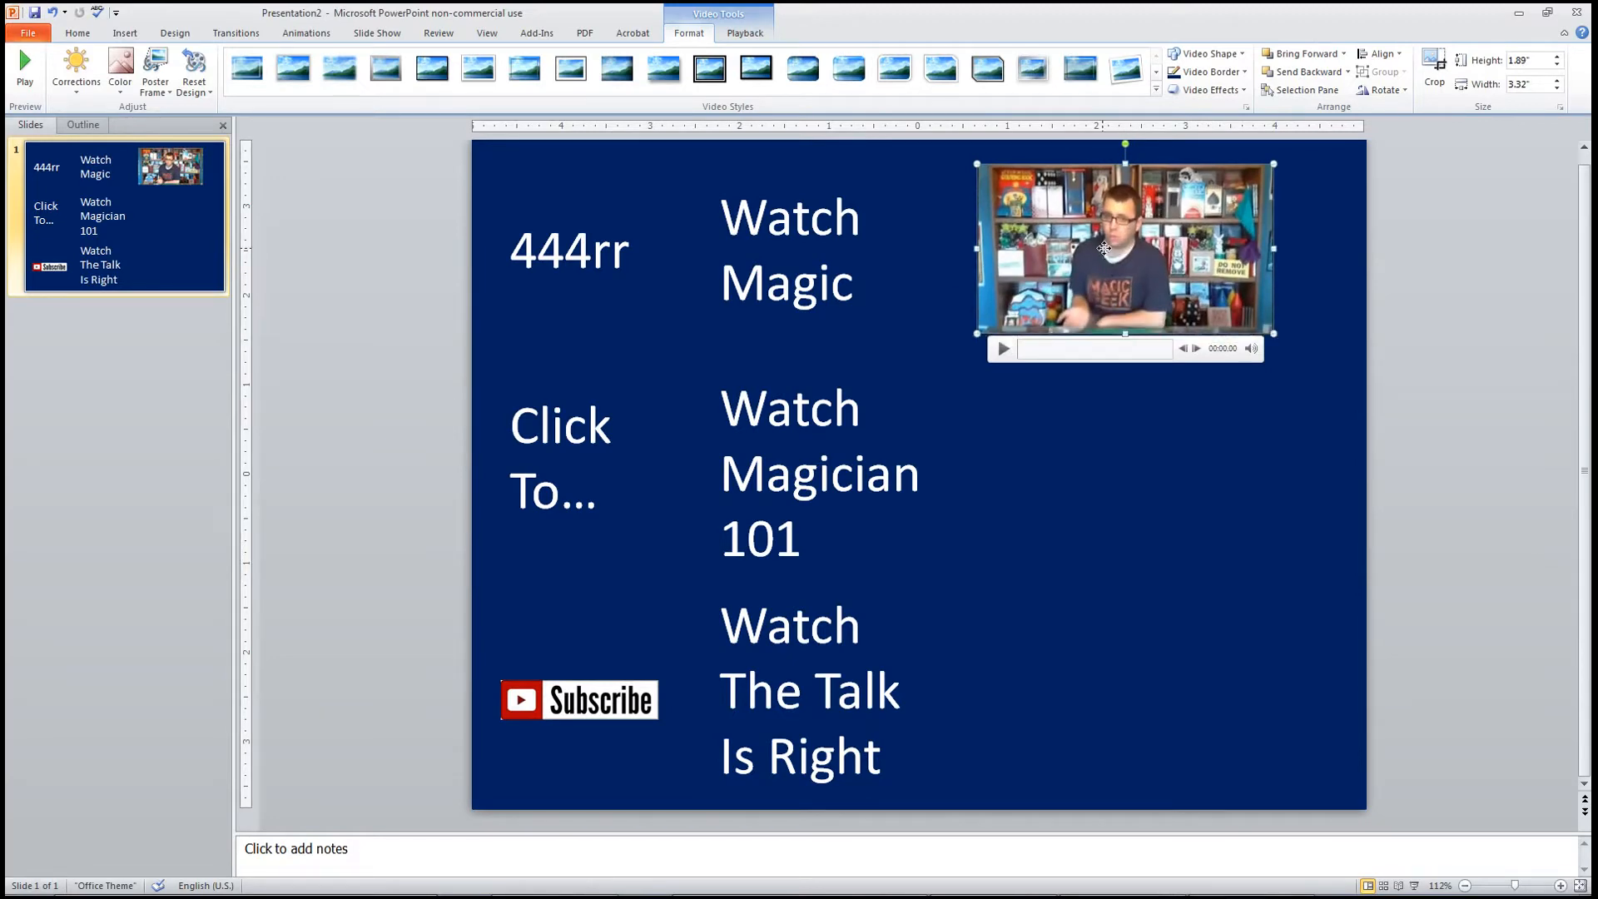
drag(1103, 252, 974, 487)
Start inserting a third video from file and browse the Documents library
click(125, 33)
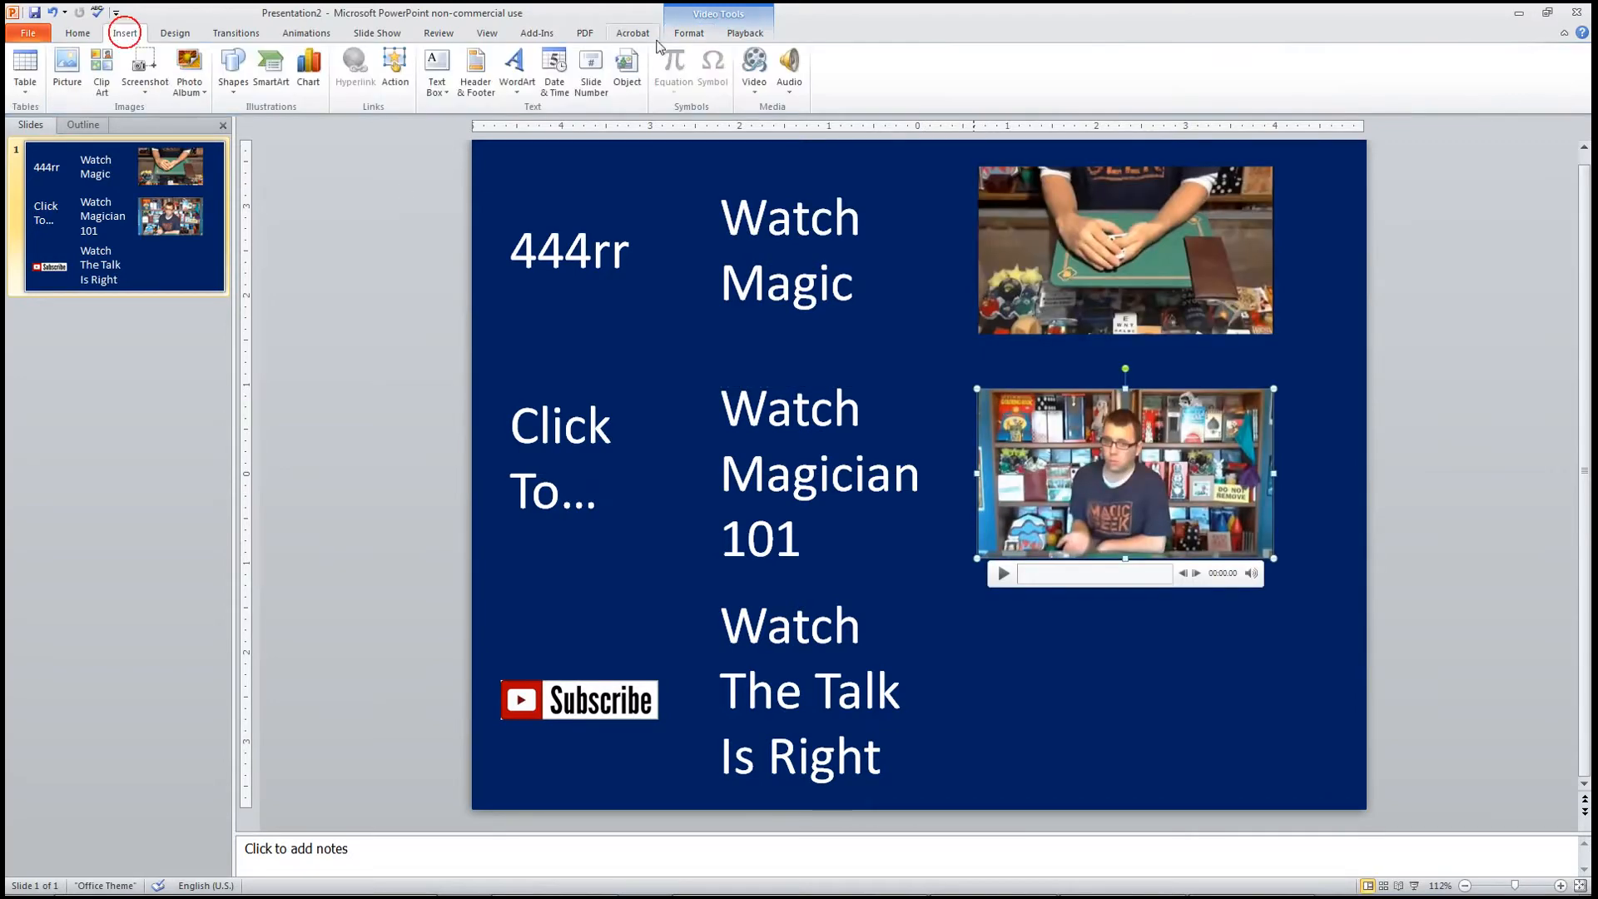
click(754, 60)
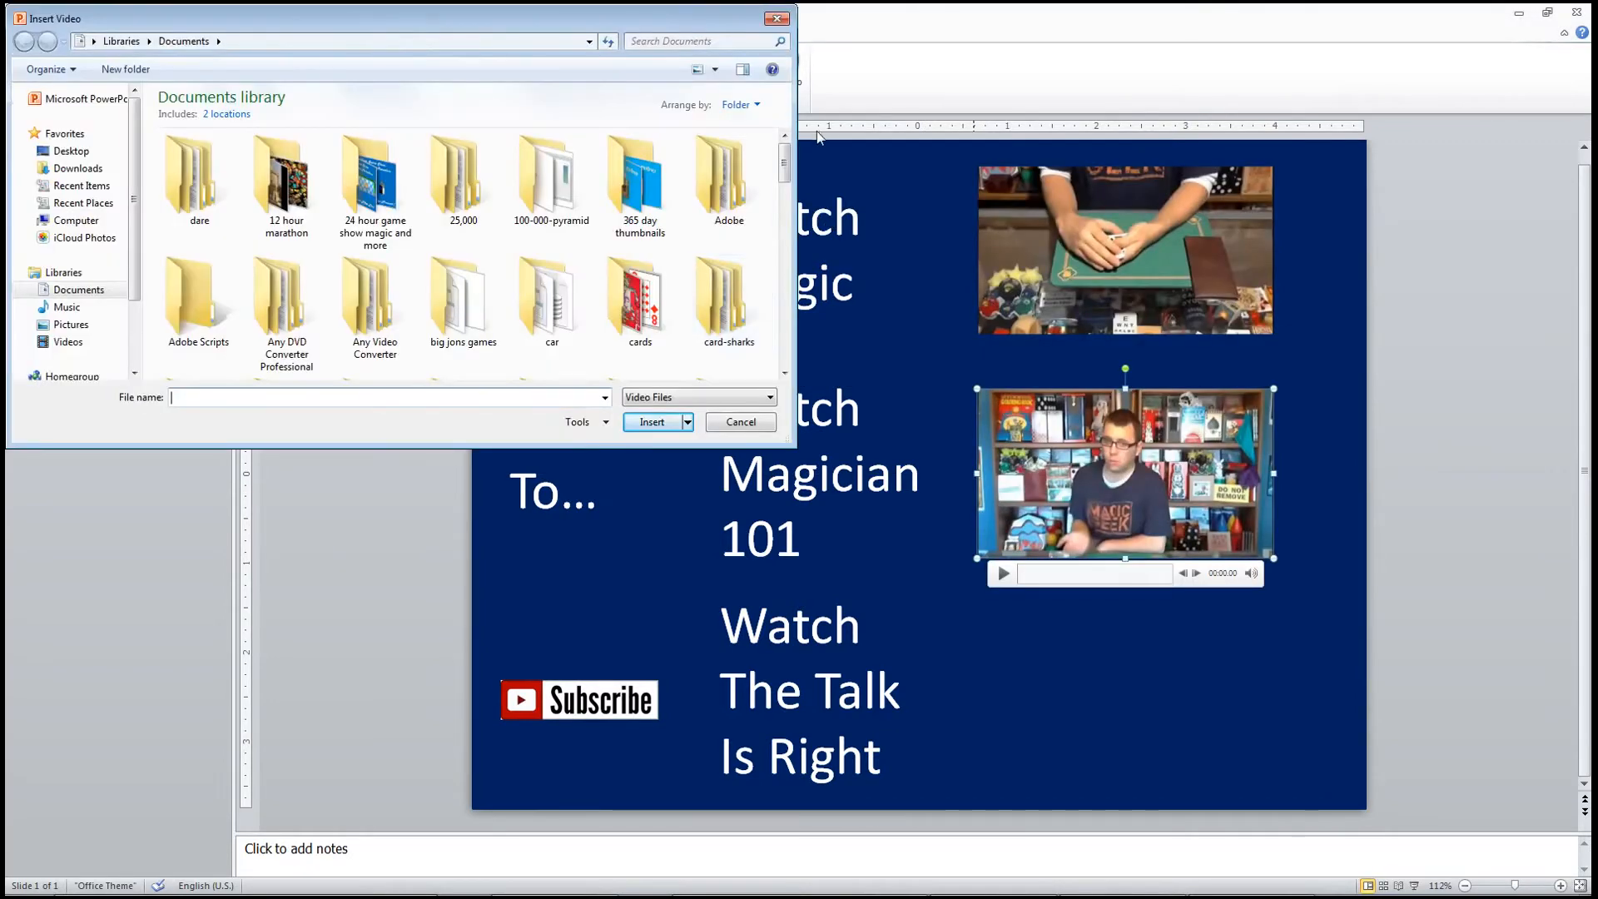
drag(787, 154, 804, 333)
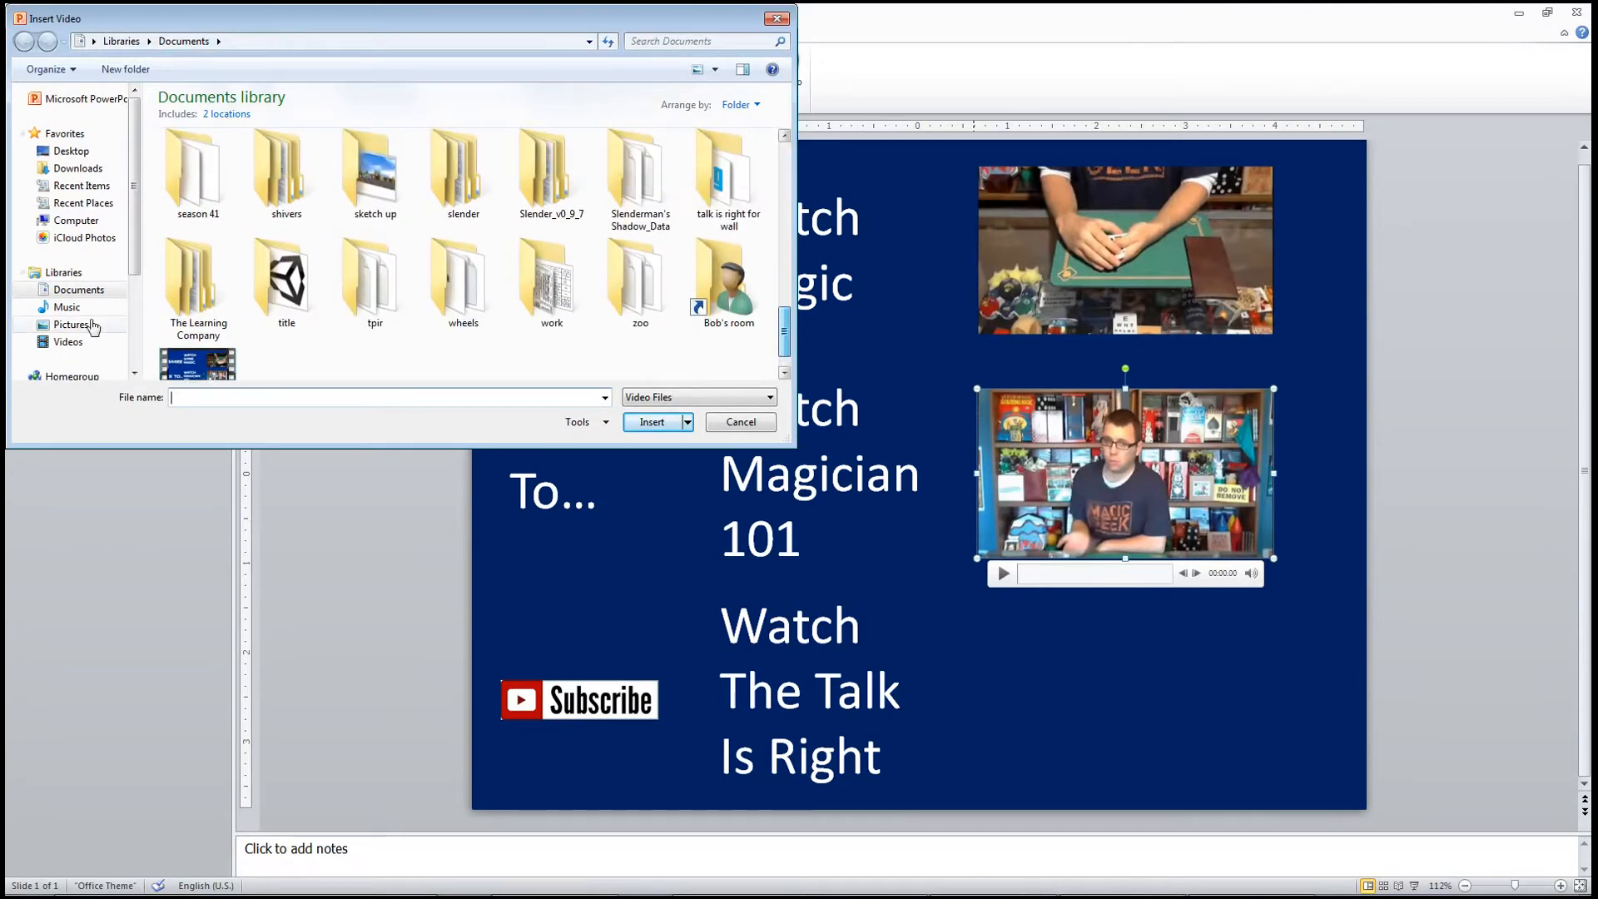
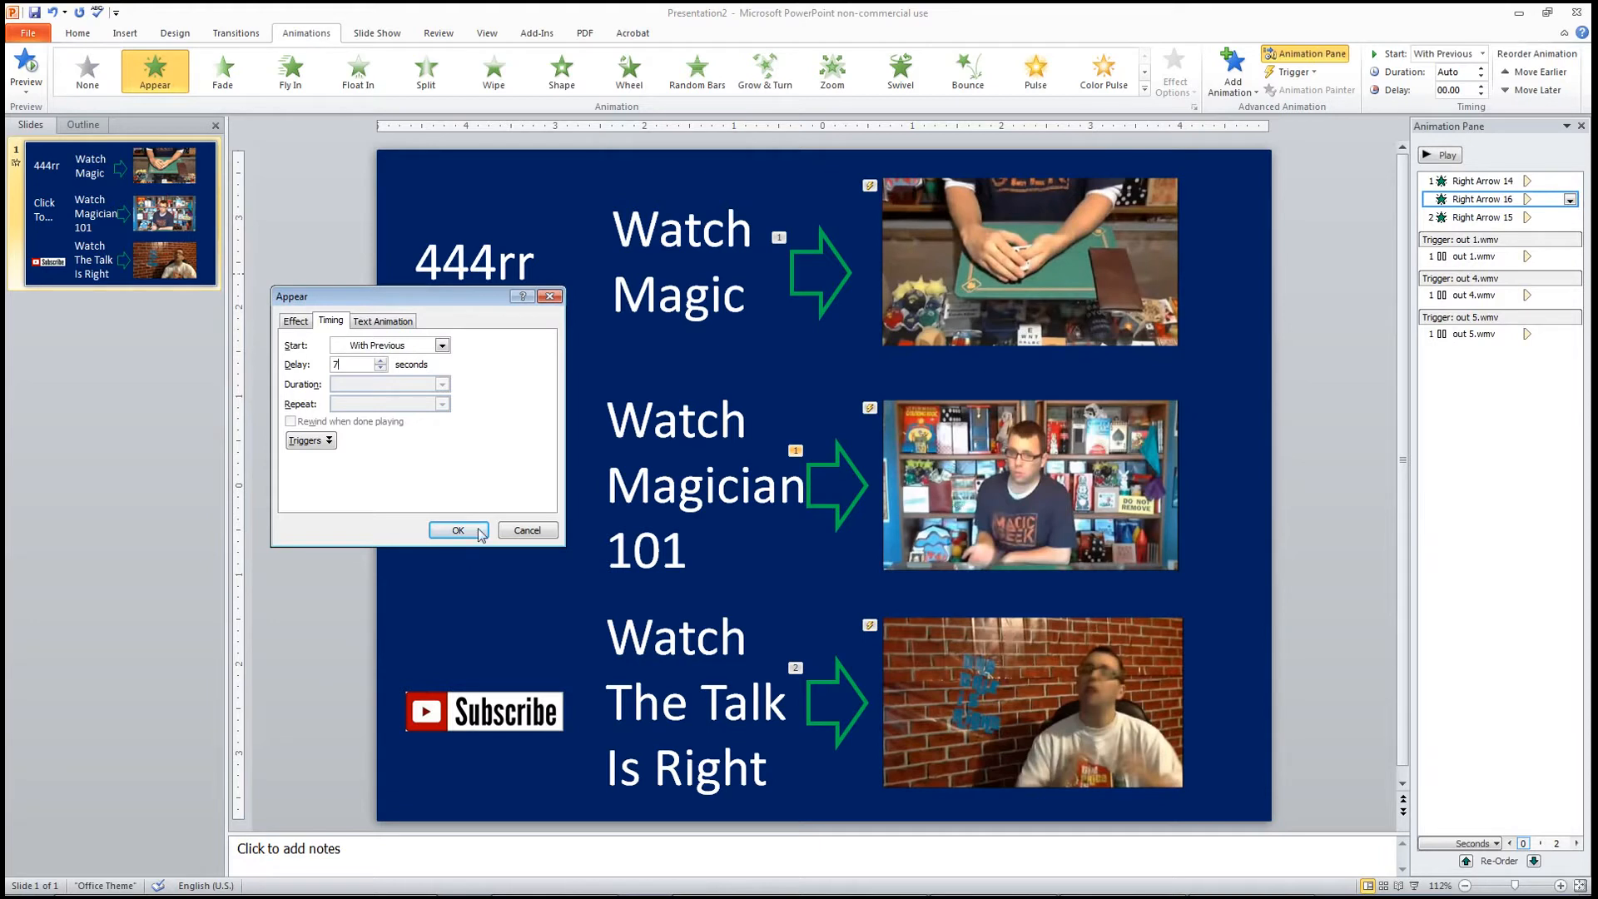
Apply a 7-second delay to the Appear animation of the arrow beside "Watch Magician 101"
click(443, 530)
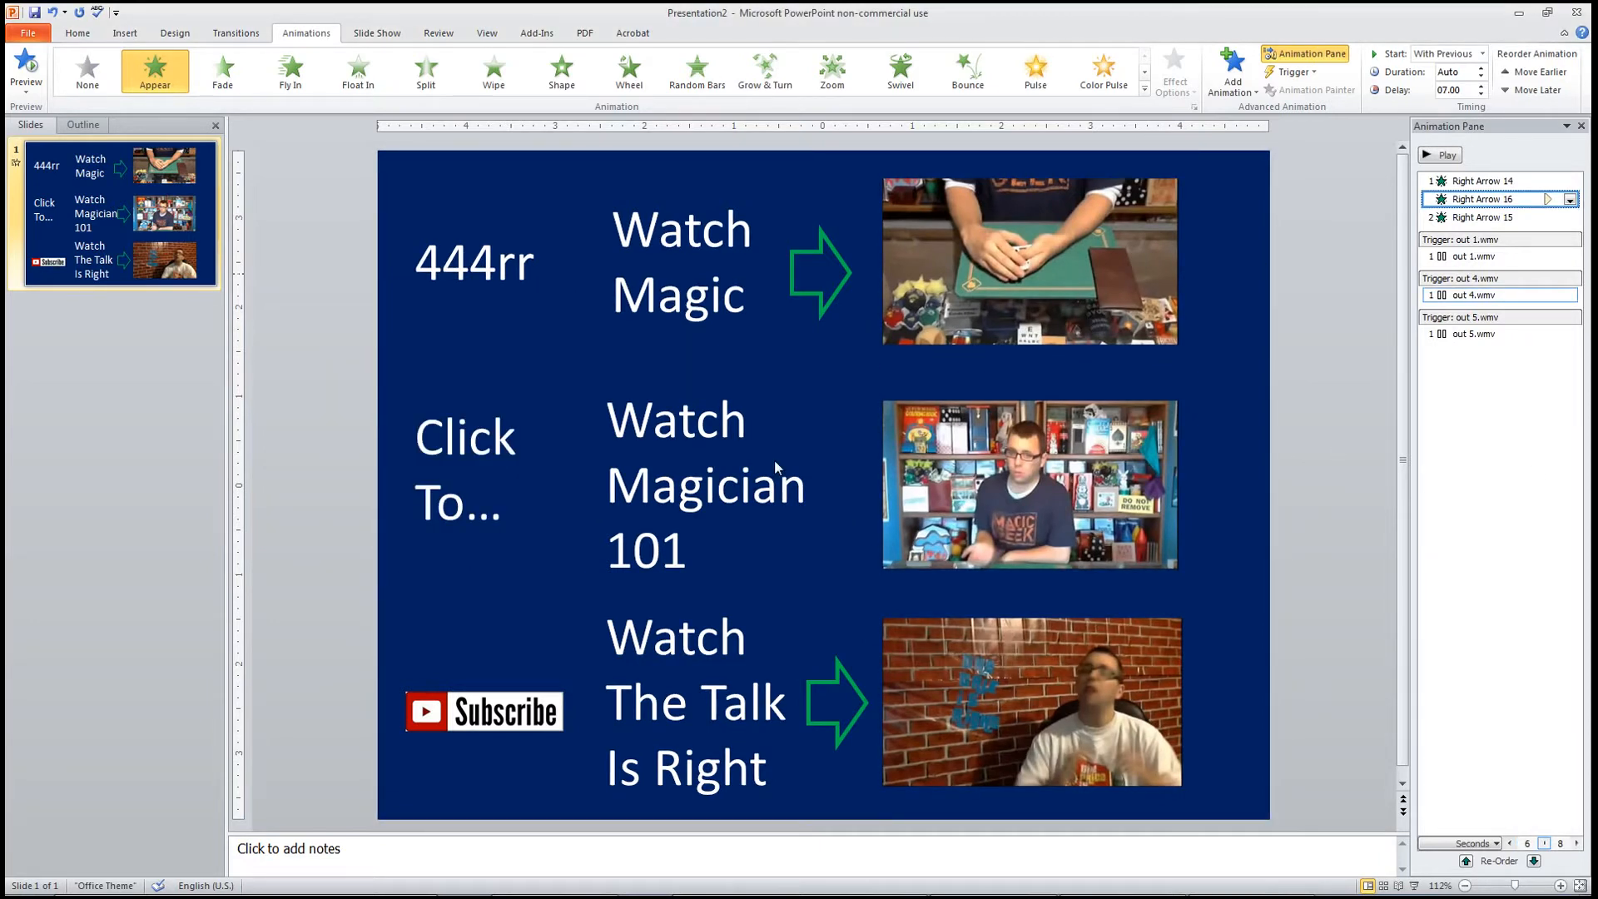
Set the Appear animation of the arrow beside "Watch The Talk Is Right" to start With Previous
click(834, 682)
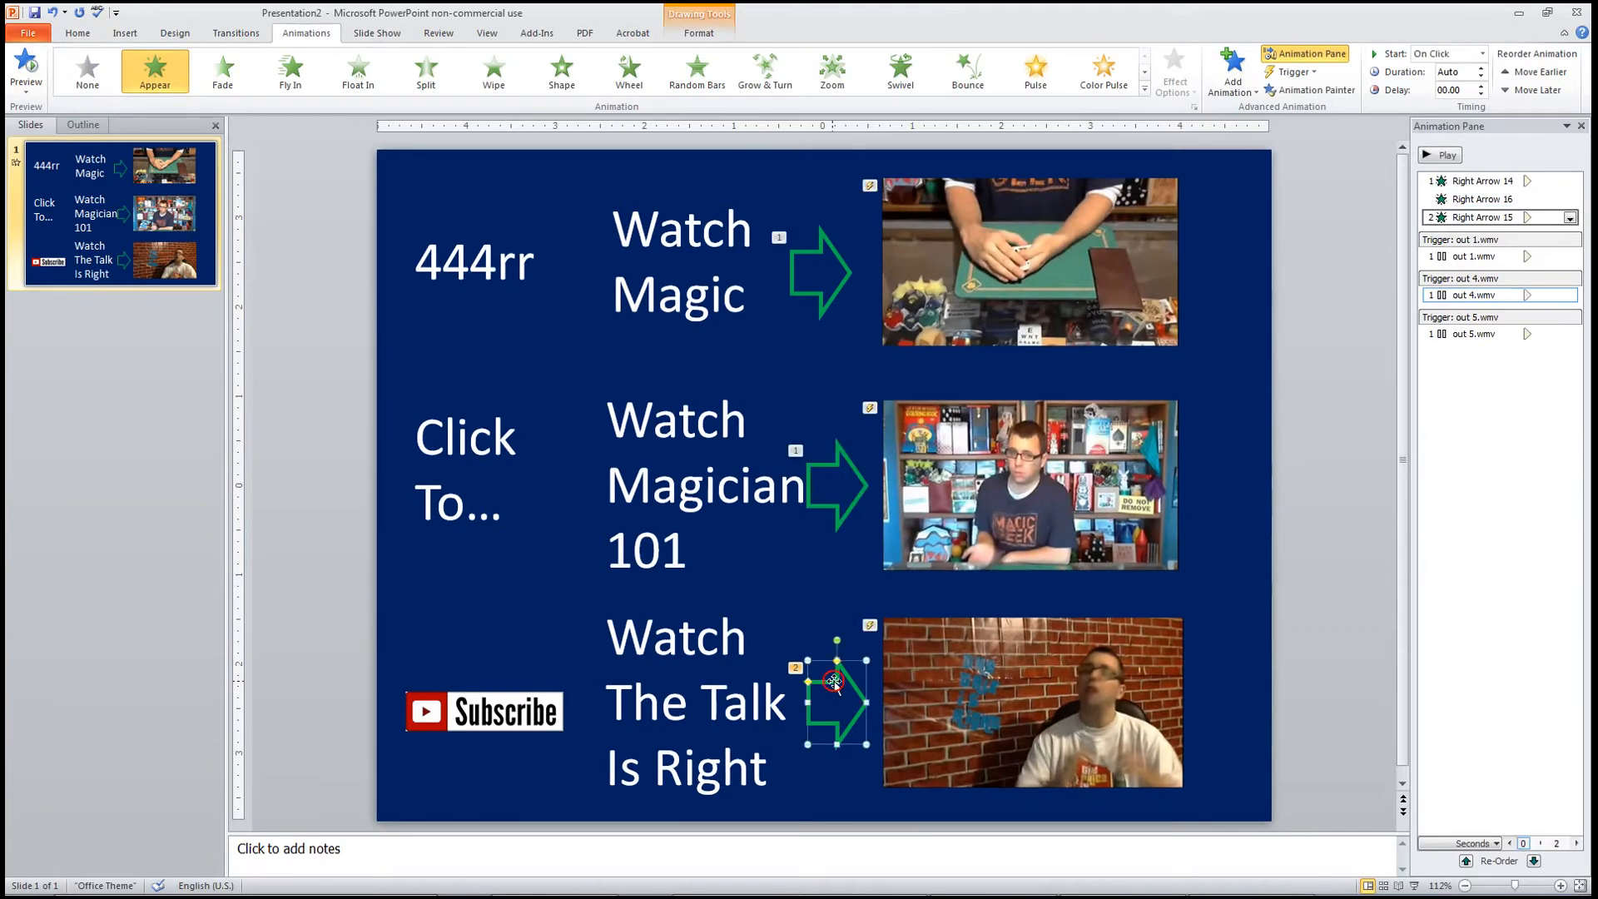
mouse_move(1074, 689)
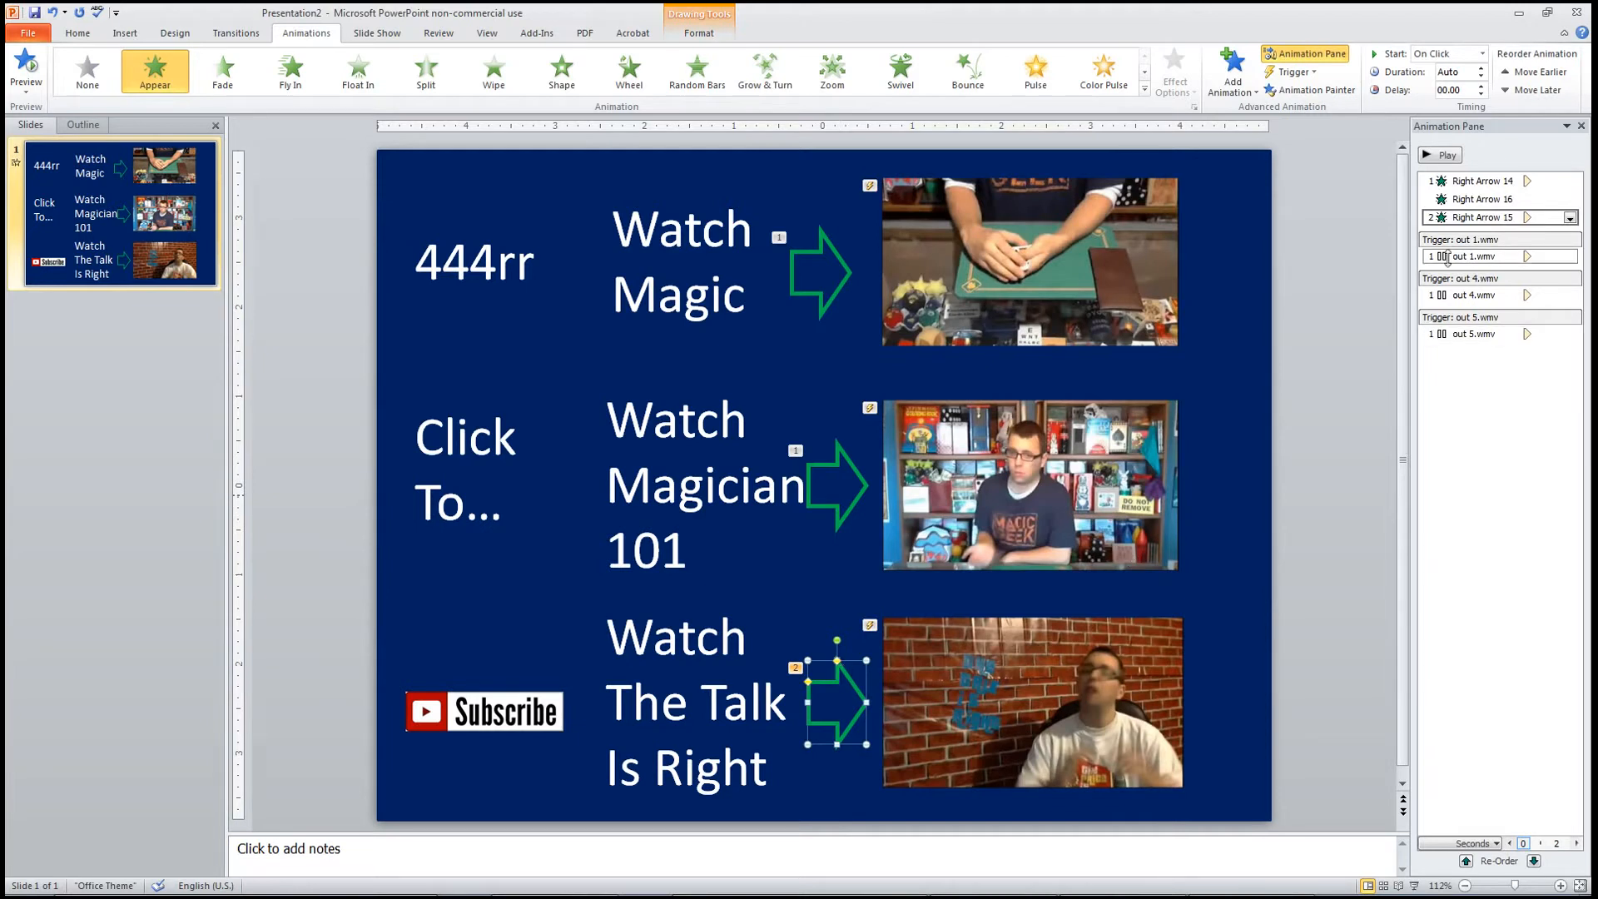
right_click(1469, 218)
click(1494, 255)
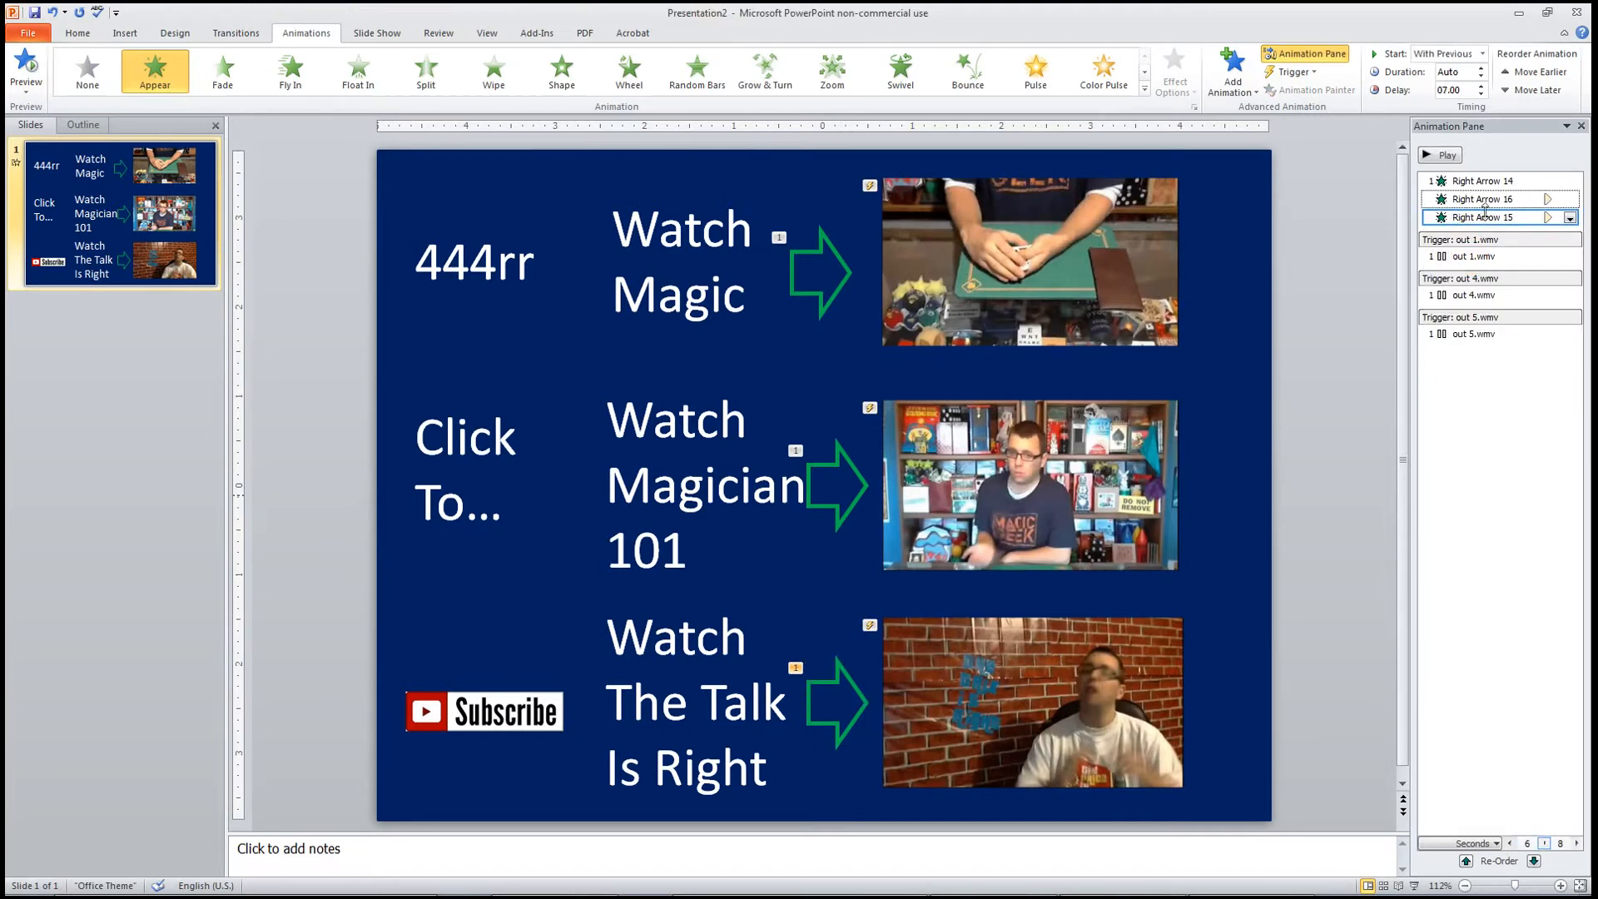
Apply a 14-second delay to the Appear animation of the arrow beside "Watch The Talk Is Right"
right_click(1480, 218)
click(1471, 314)
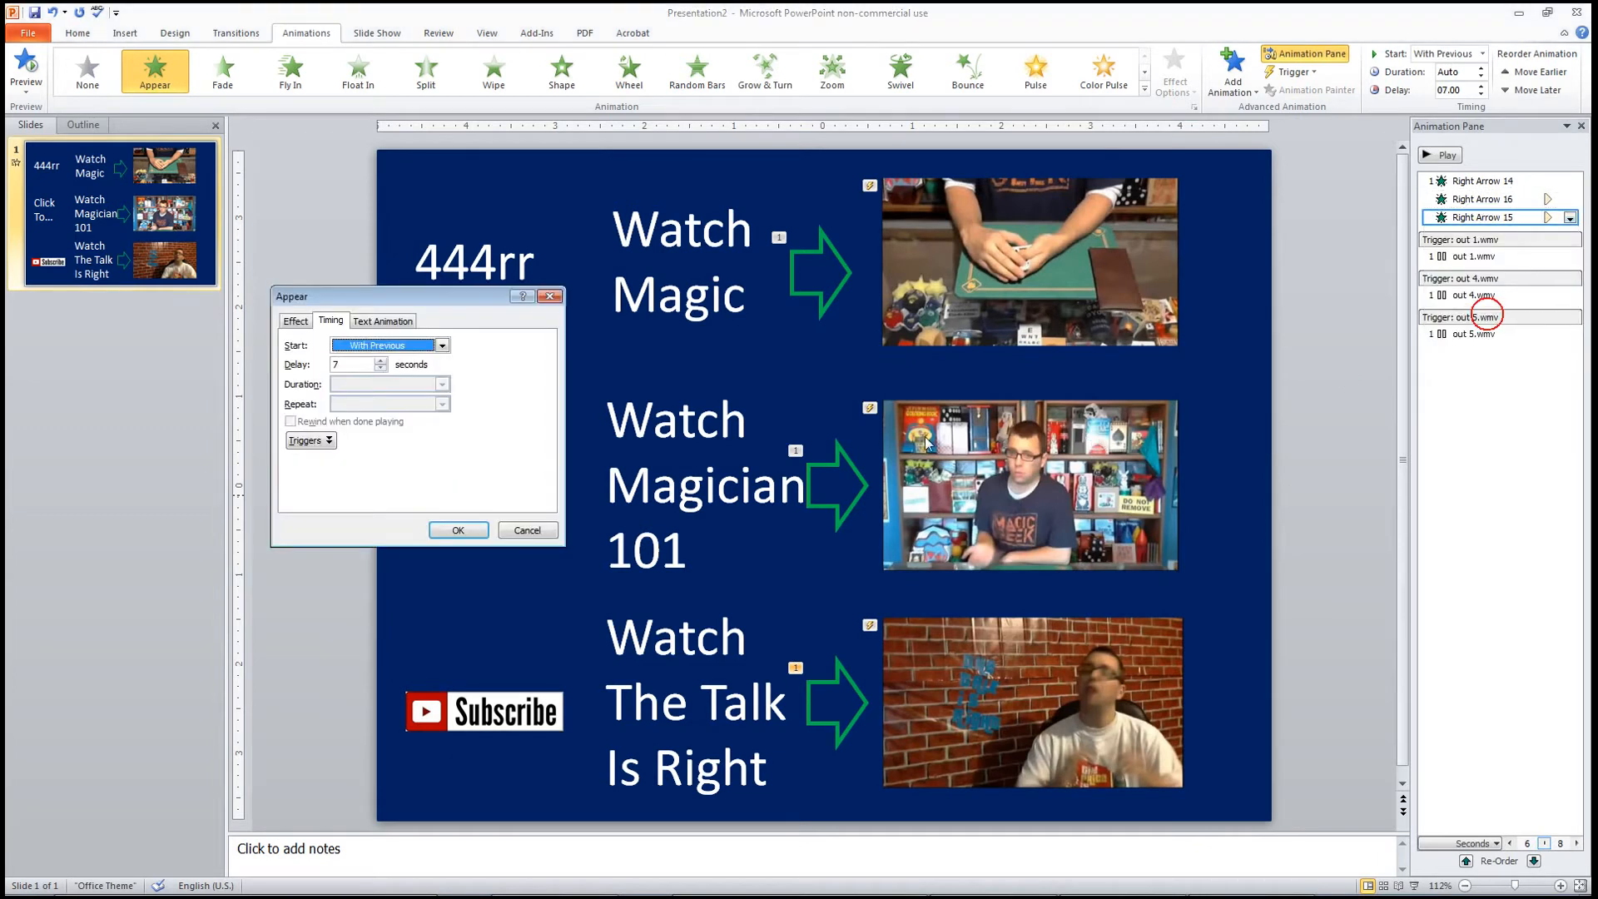
drag(356, 359, 317, 363)
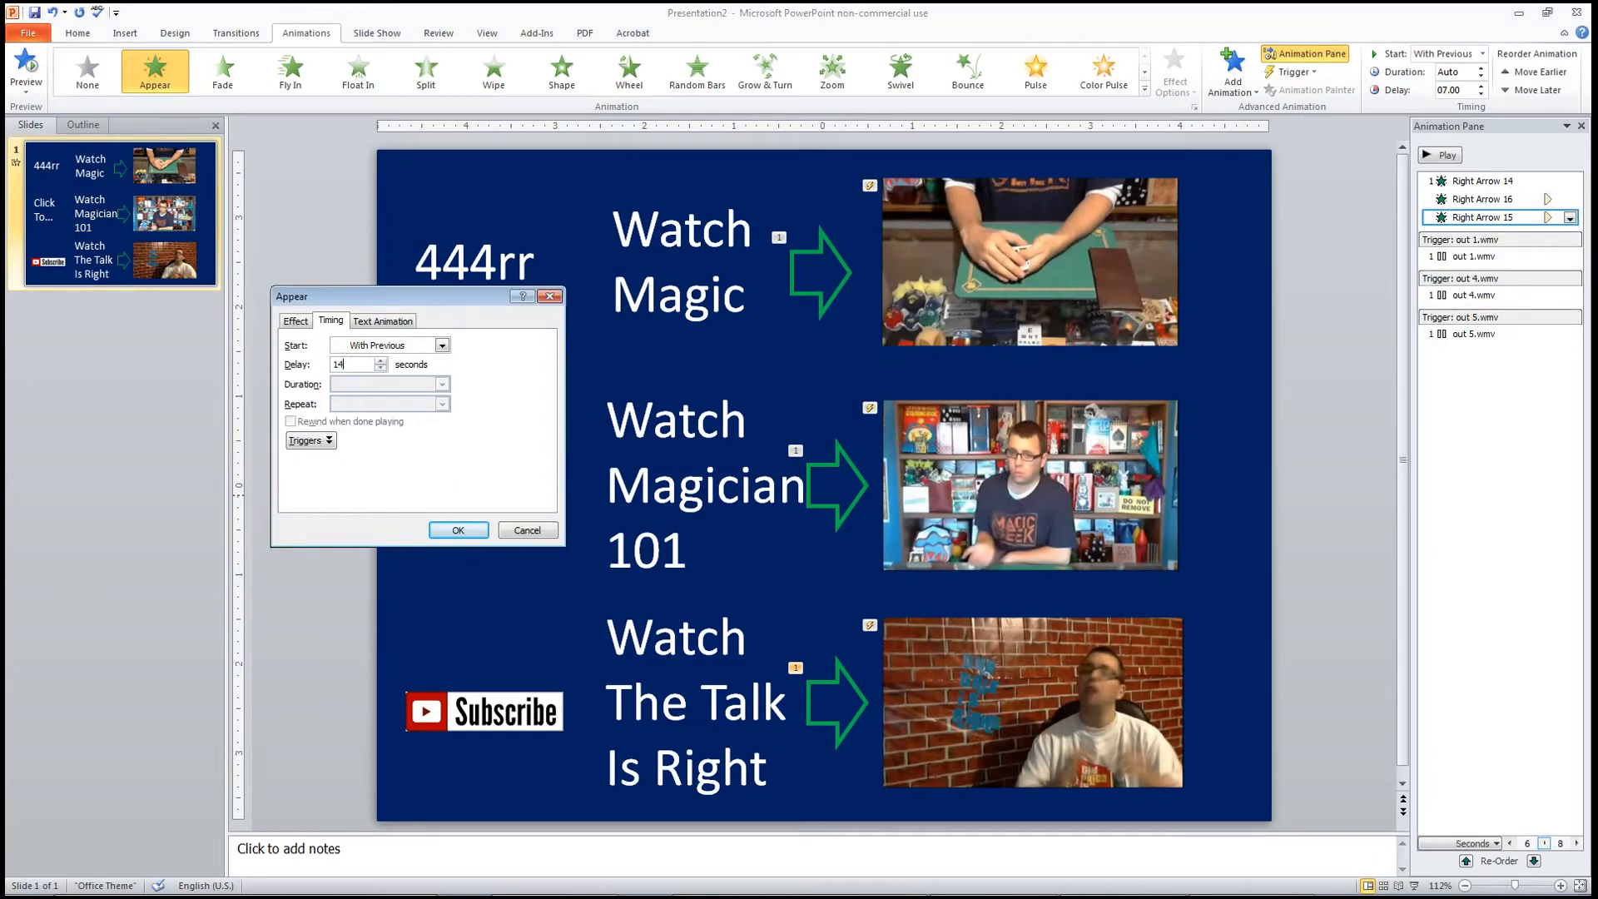
text(14)
key(Return)
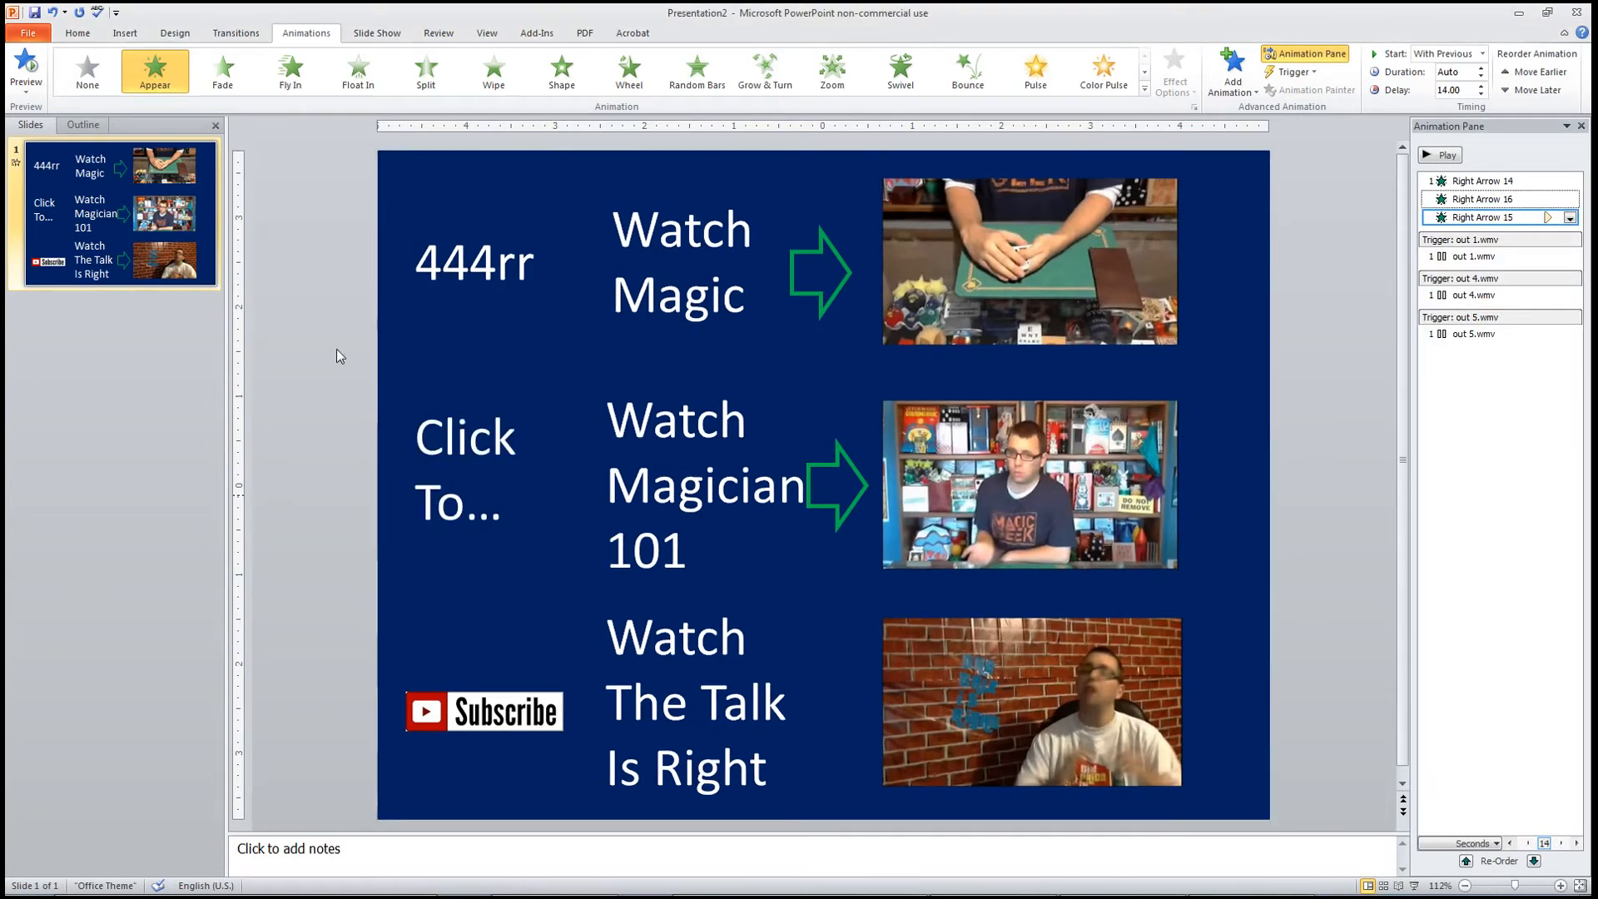
click(337, 412)
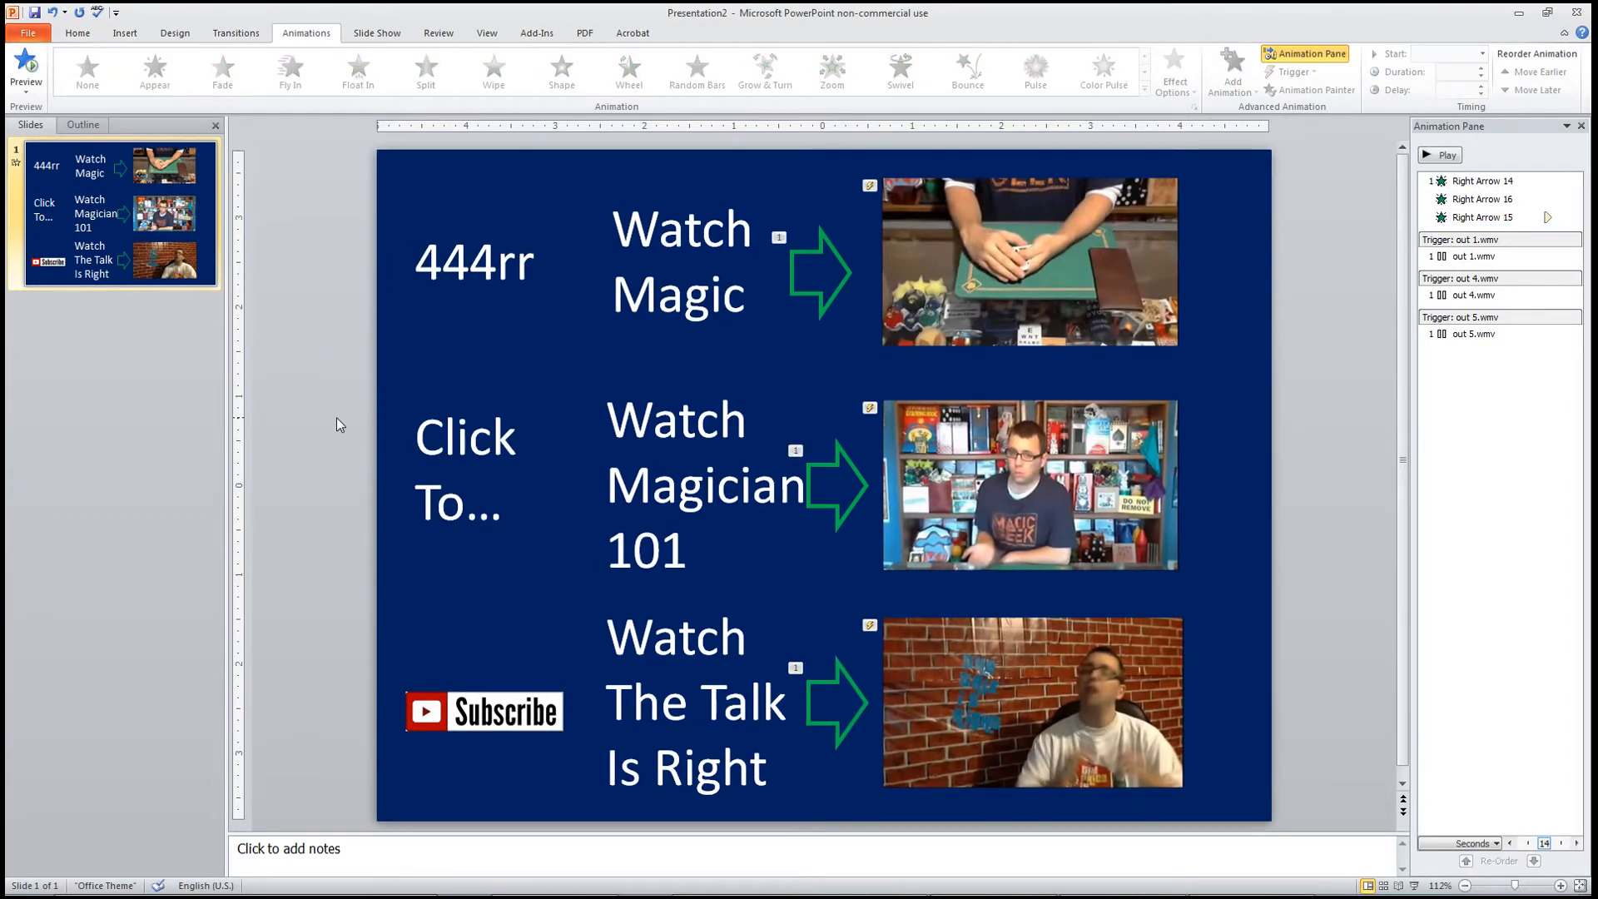
click(976, 243)
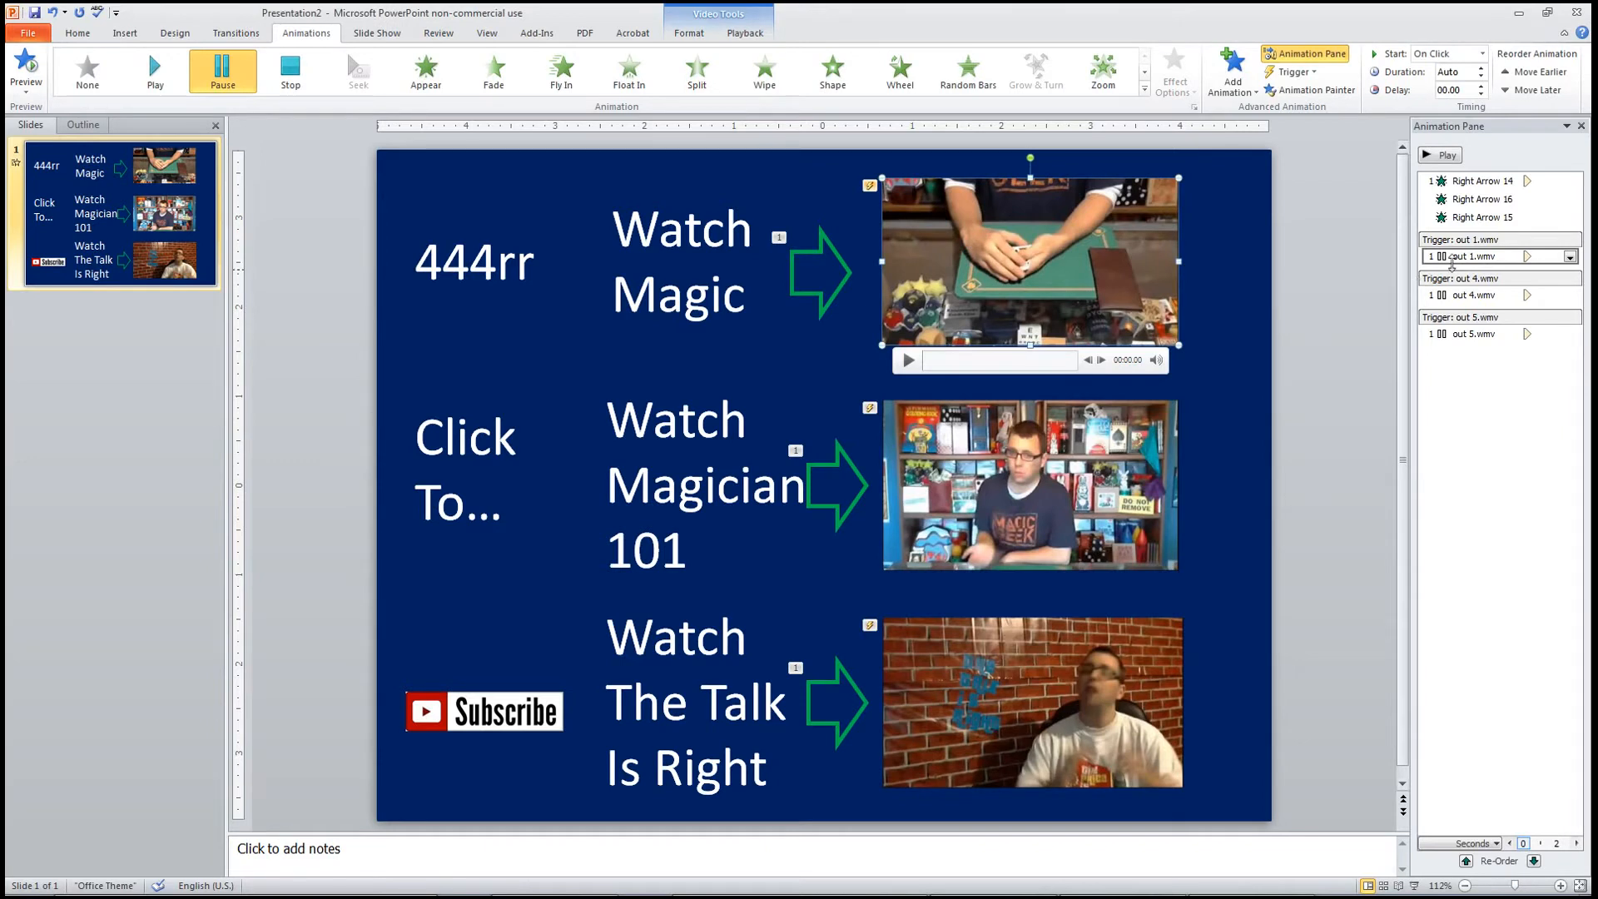
right_click(1458, 260)
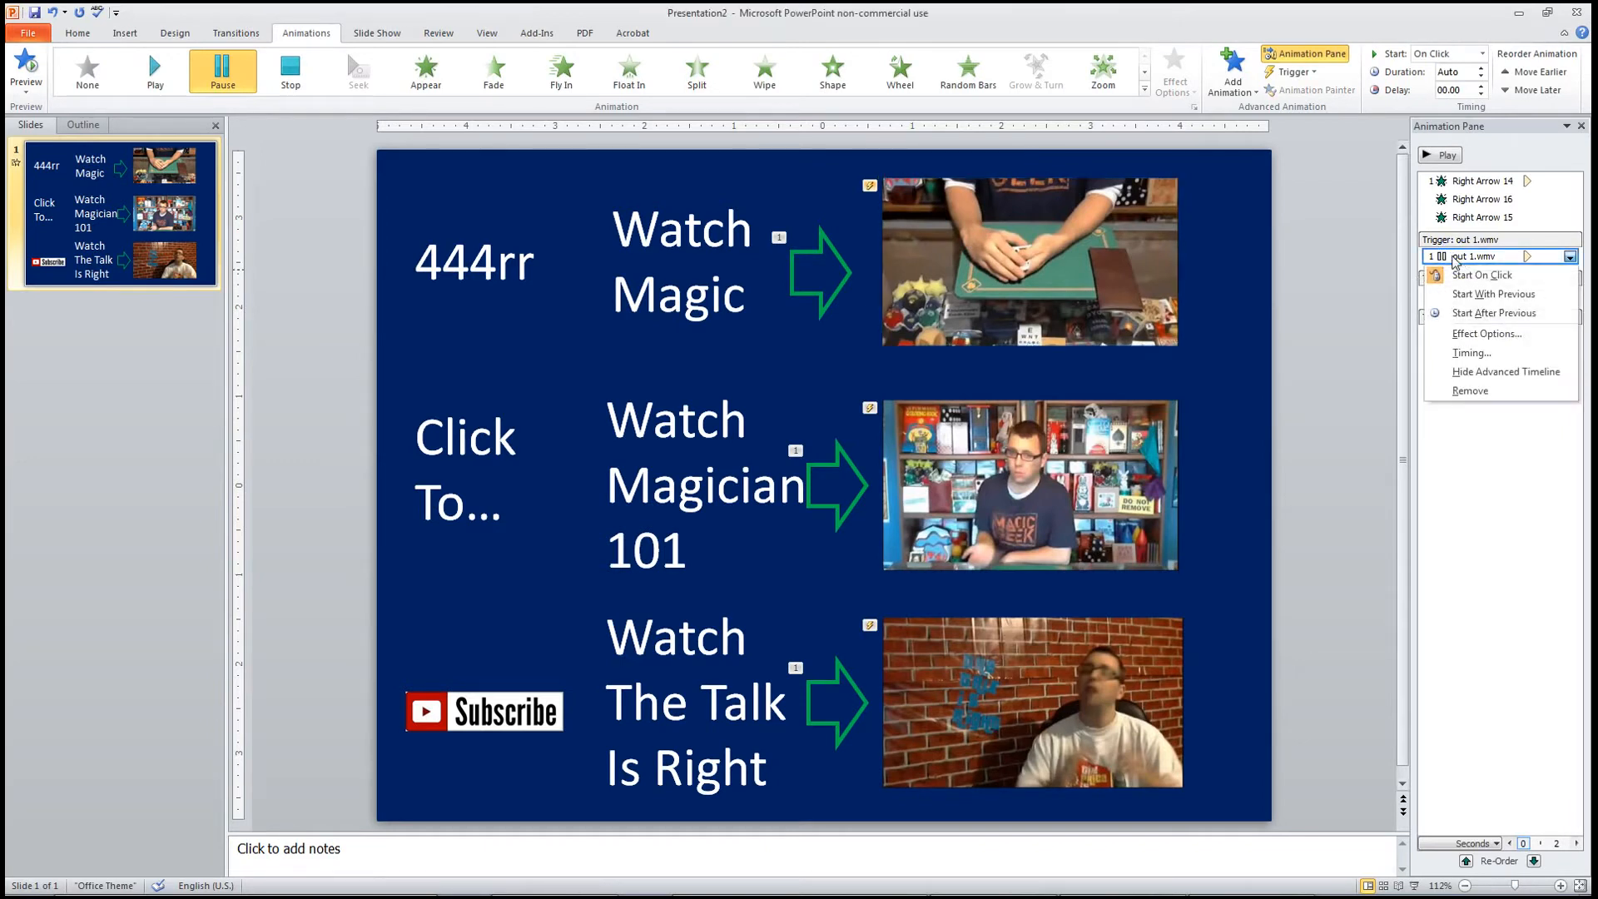
click(1454, 262)
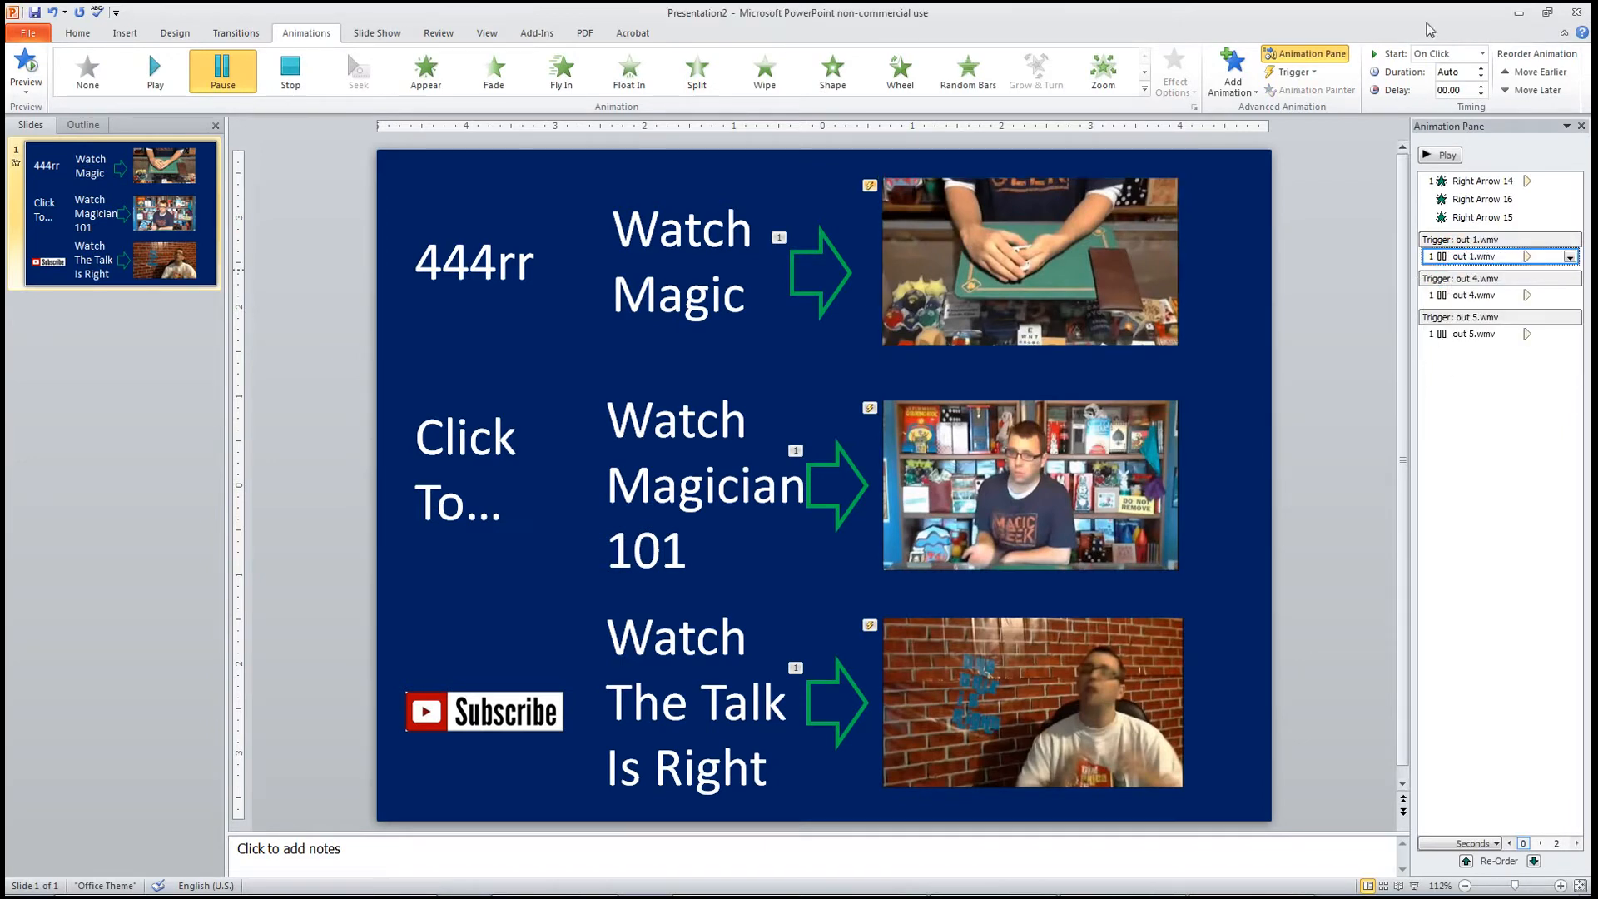
click(1447, 50)
click(1447, 48)
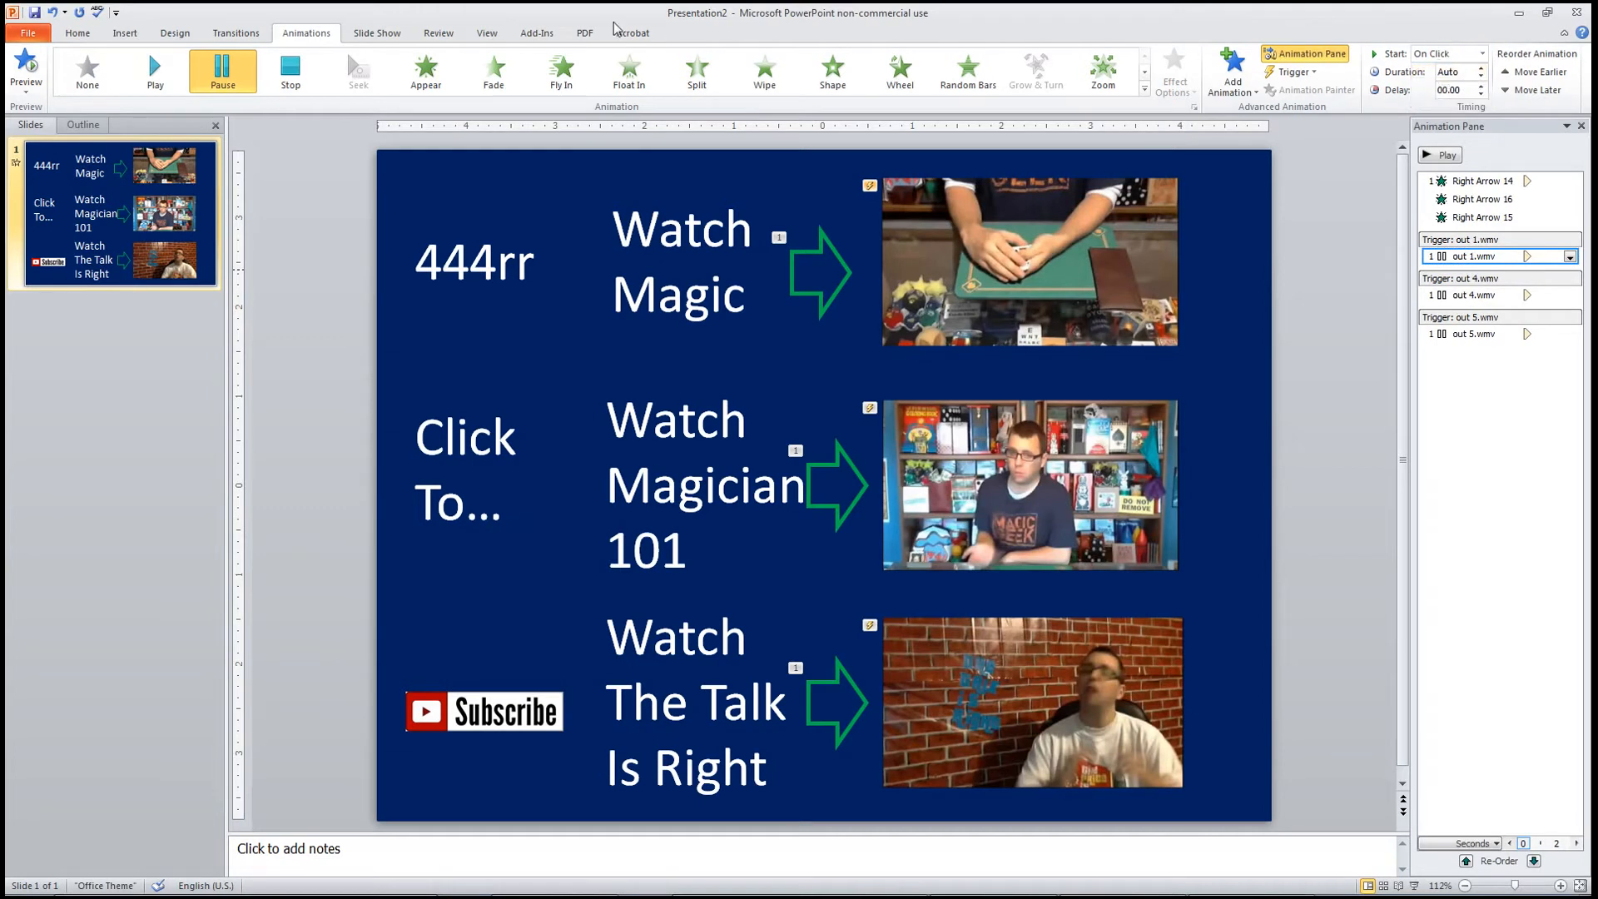
Set the video beside "Watch Magic" to start playing Automatically
click(1035, 286)
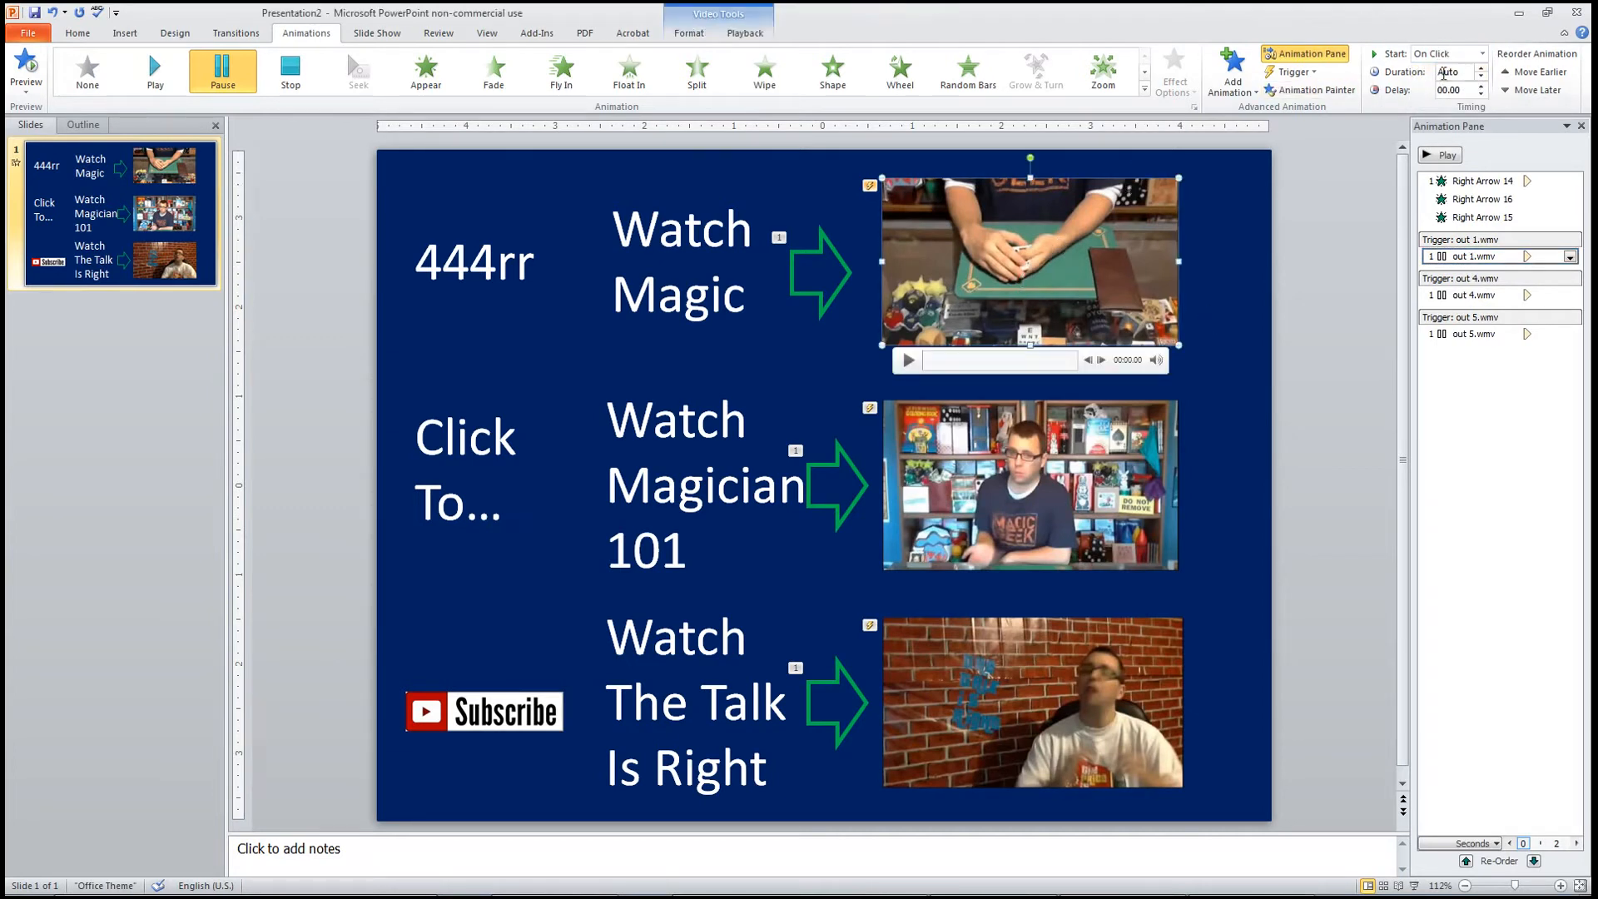
click(1447, 56)
click(1451, 55)
click(747, 37)
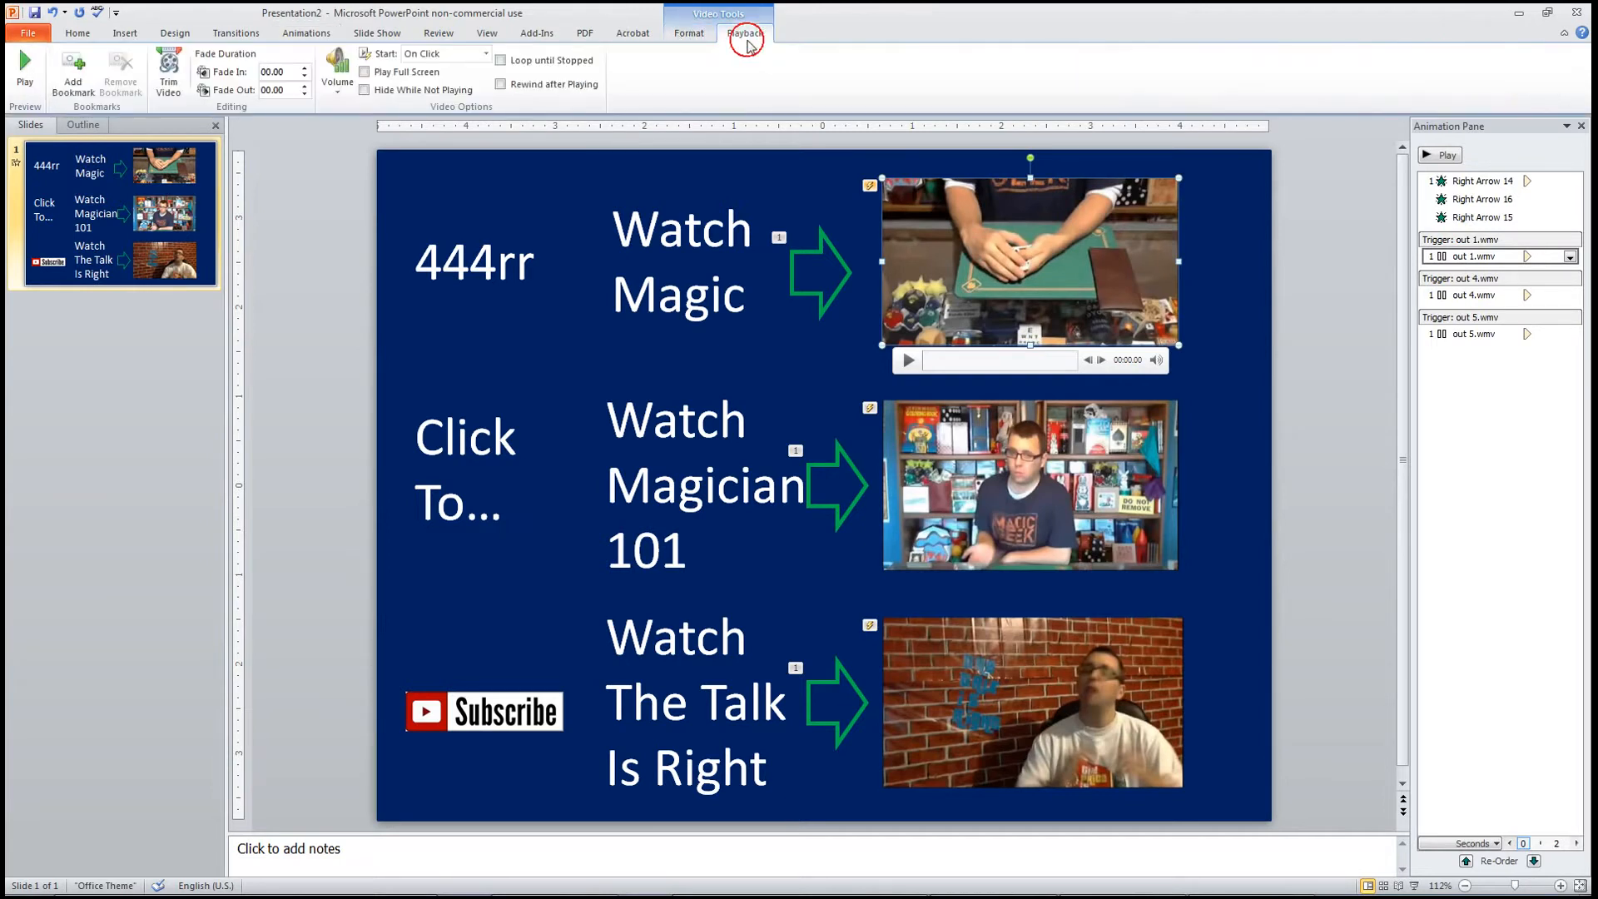
click(430, 58)
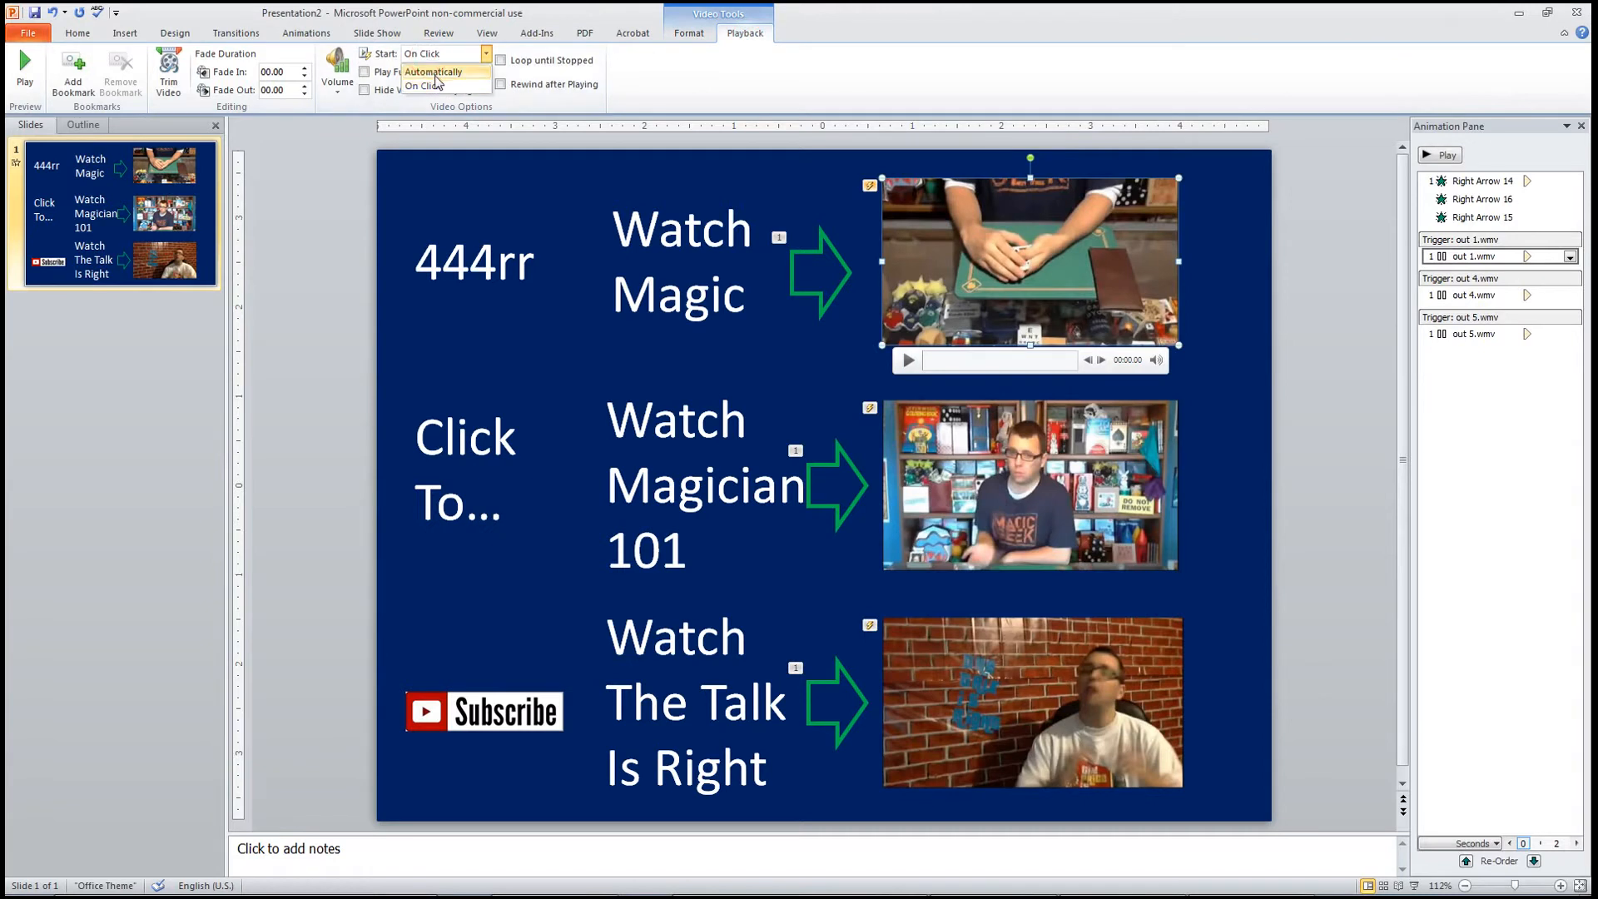
click(438, 86)
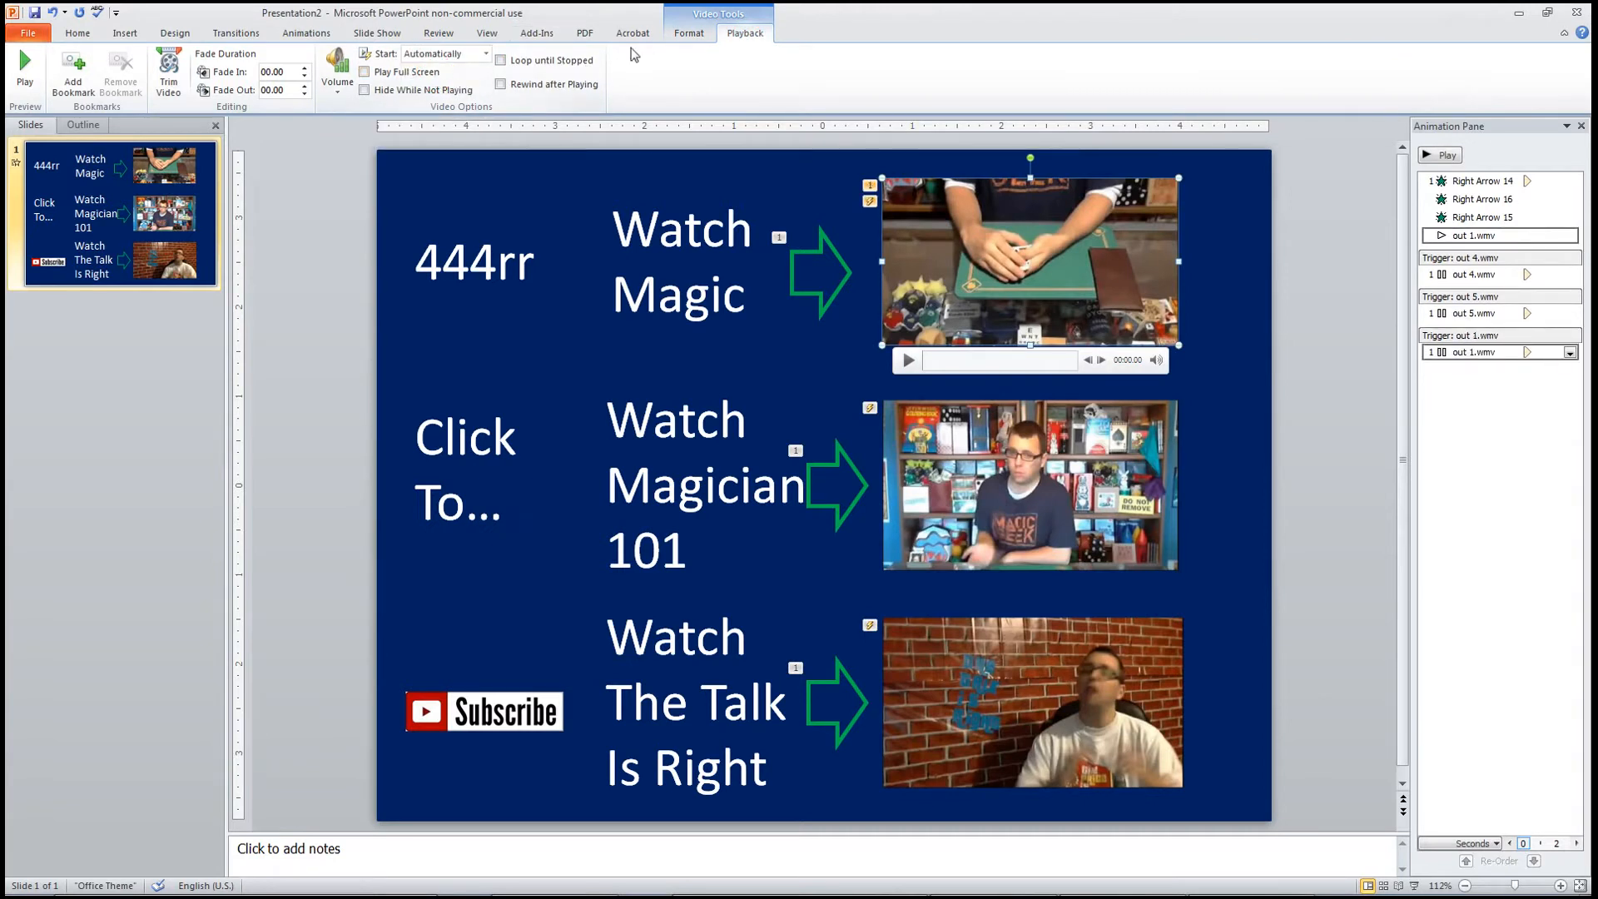
Set the videos beside "Watch Magician 101" and "Watch The Talk Is Right" to start playing Automatically
click(1017, 416)
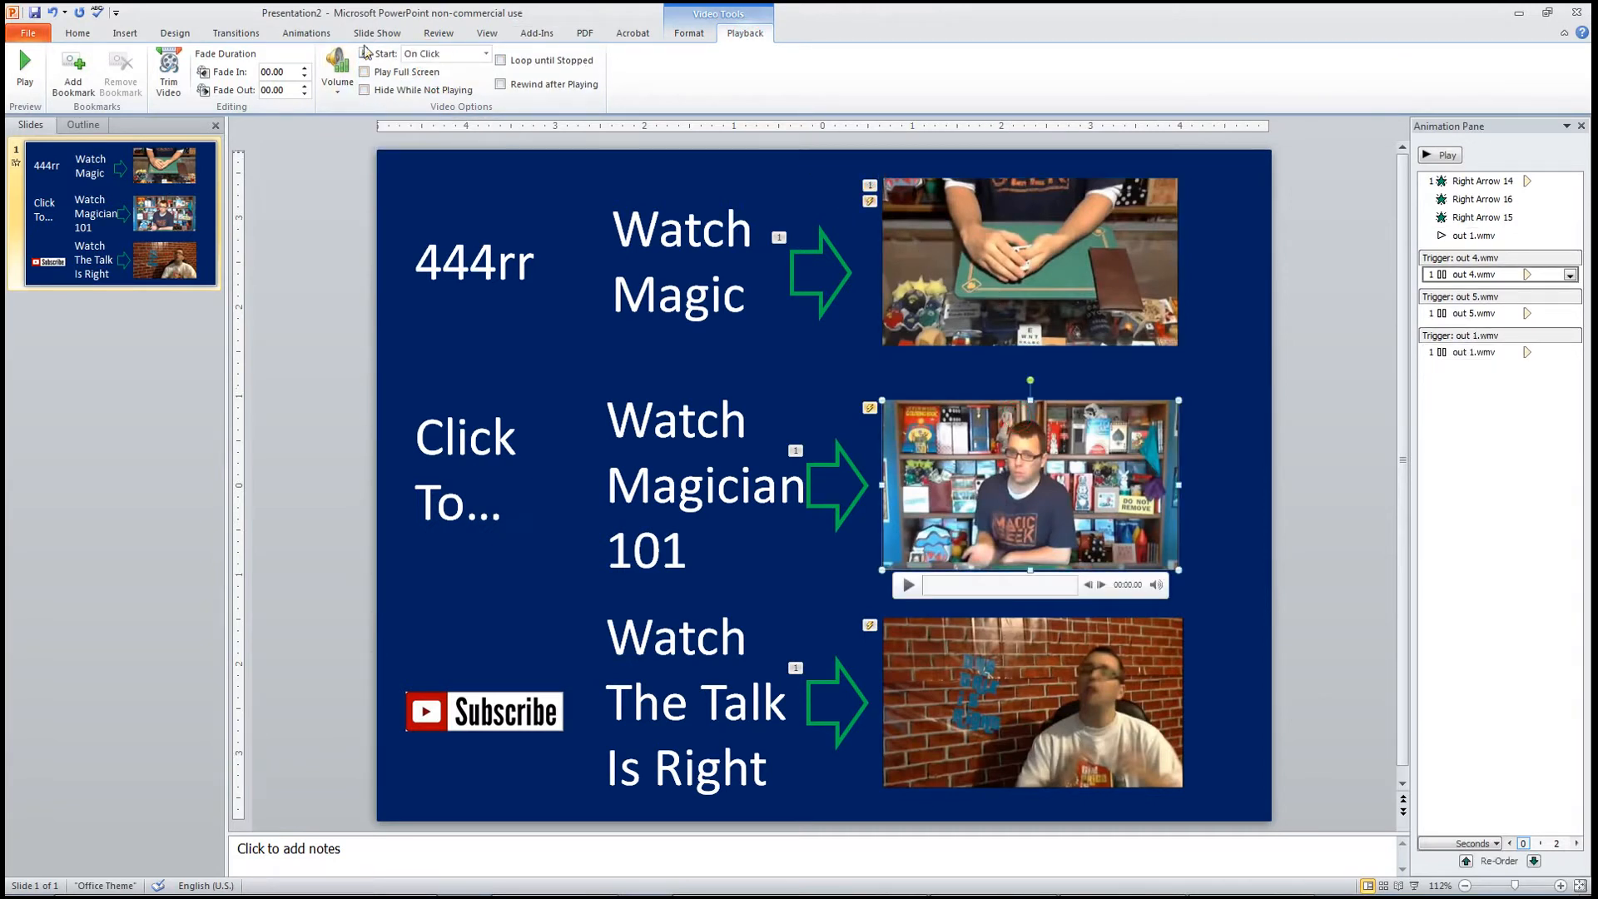
click(445, 54)
click(433, 66)
click(998, 652)
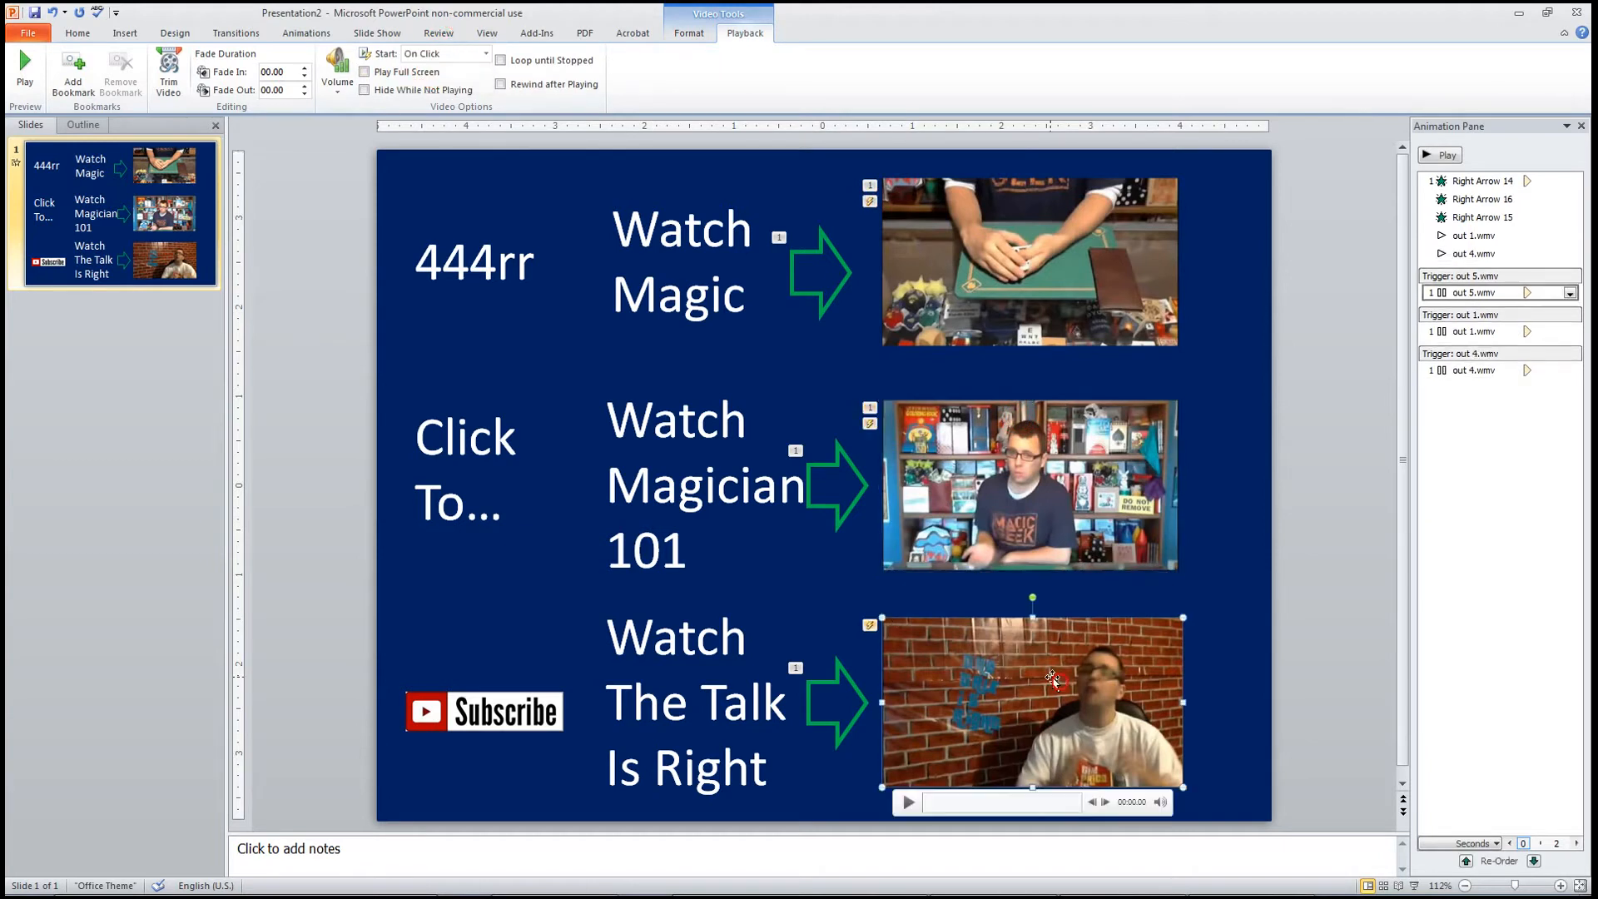
click(463, 54)
click(442, 72)
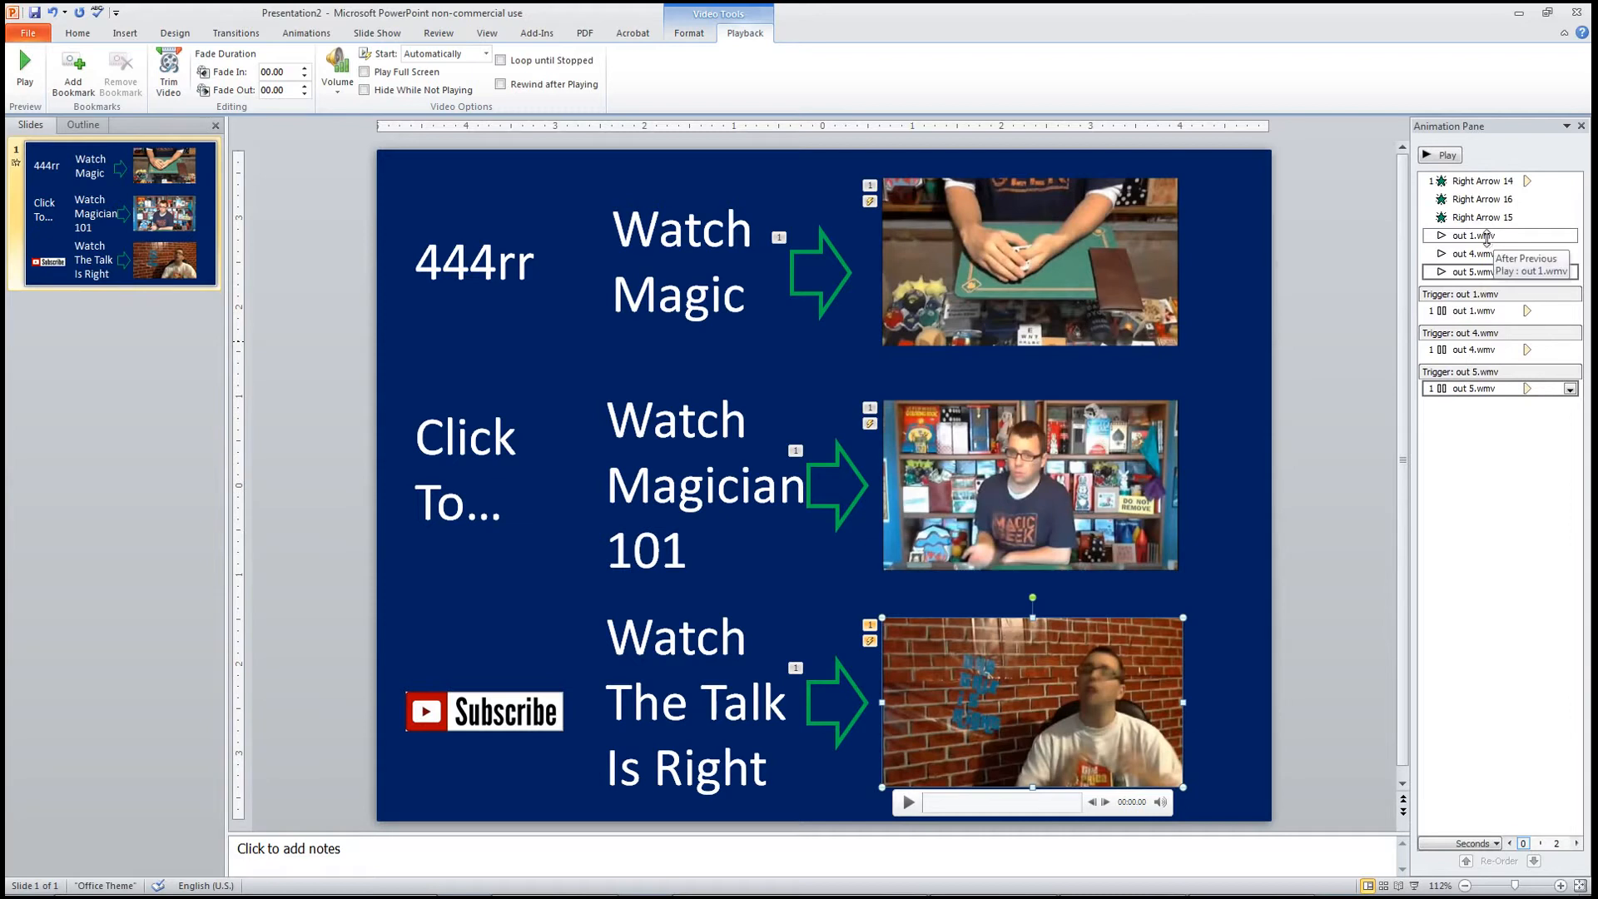
Set the play effect of out 1.wmv to start With Previous with a delay of 0 seconds
click(1487, 242)
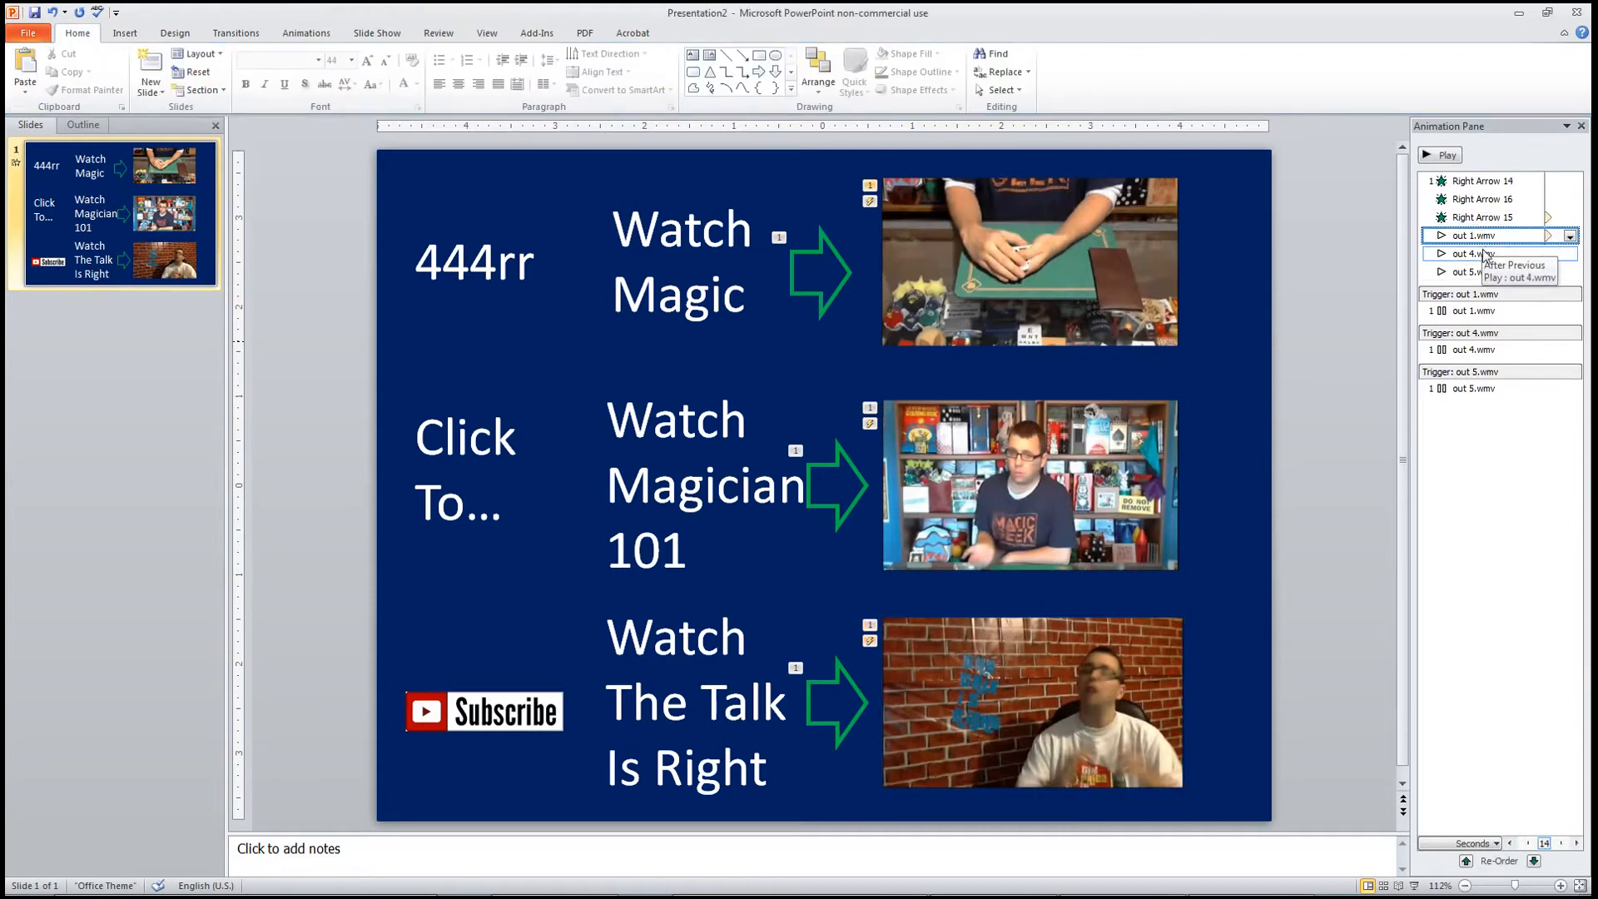
right_click(1485, 240)
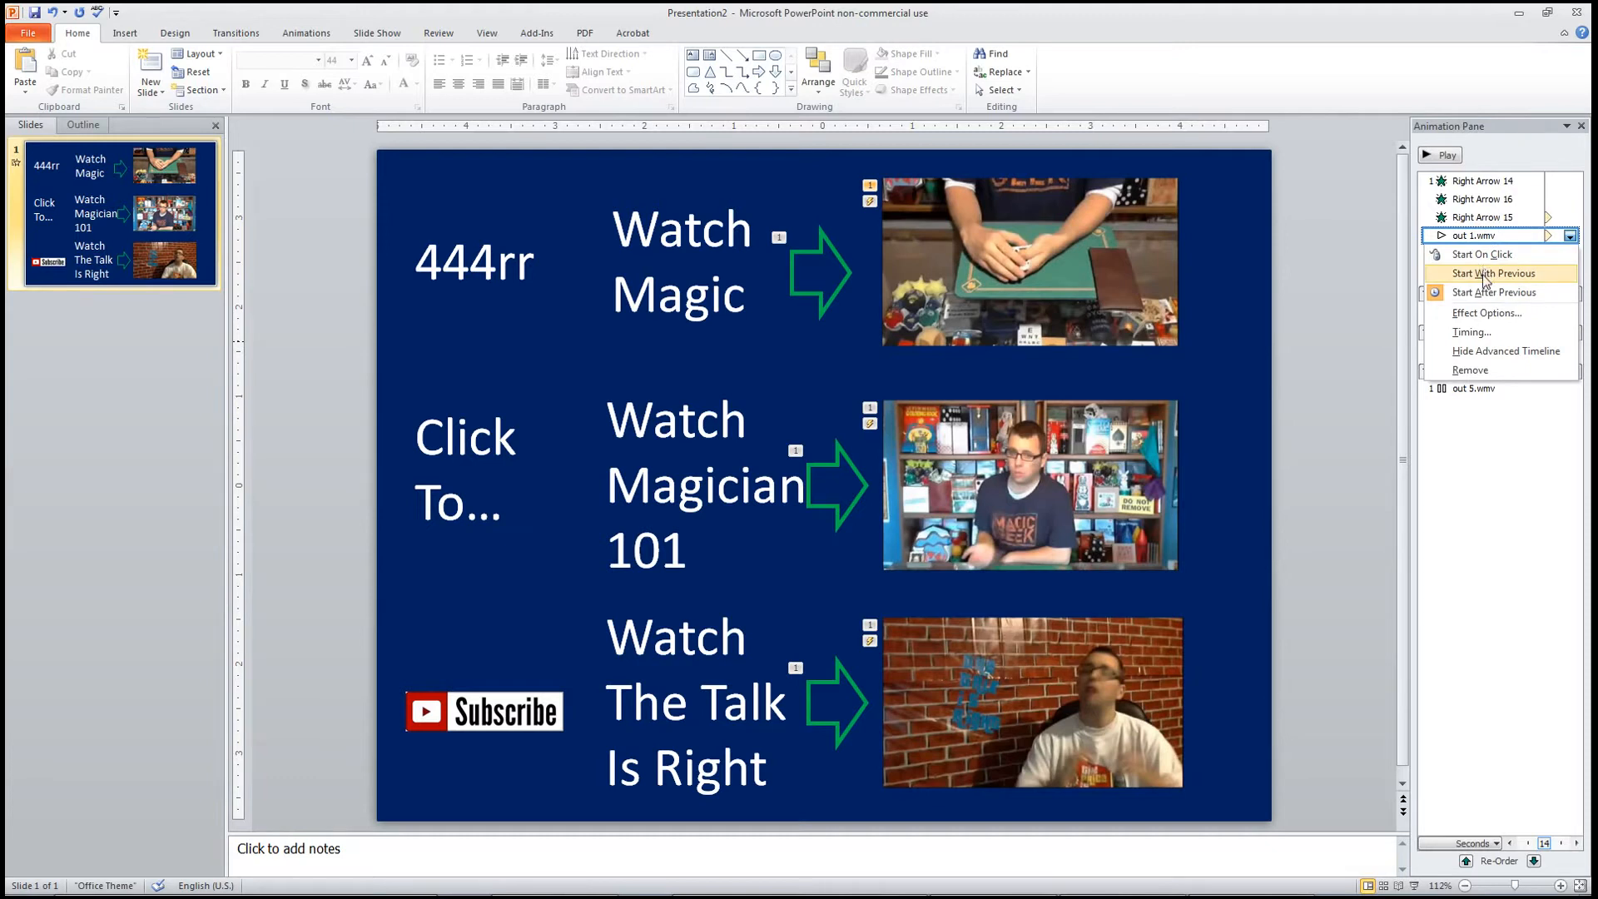
click(1486, 274)
right_click(1485, 239)
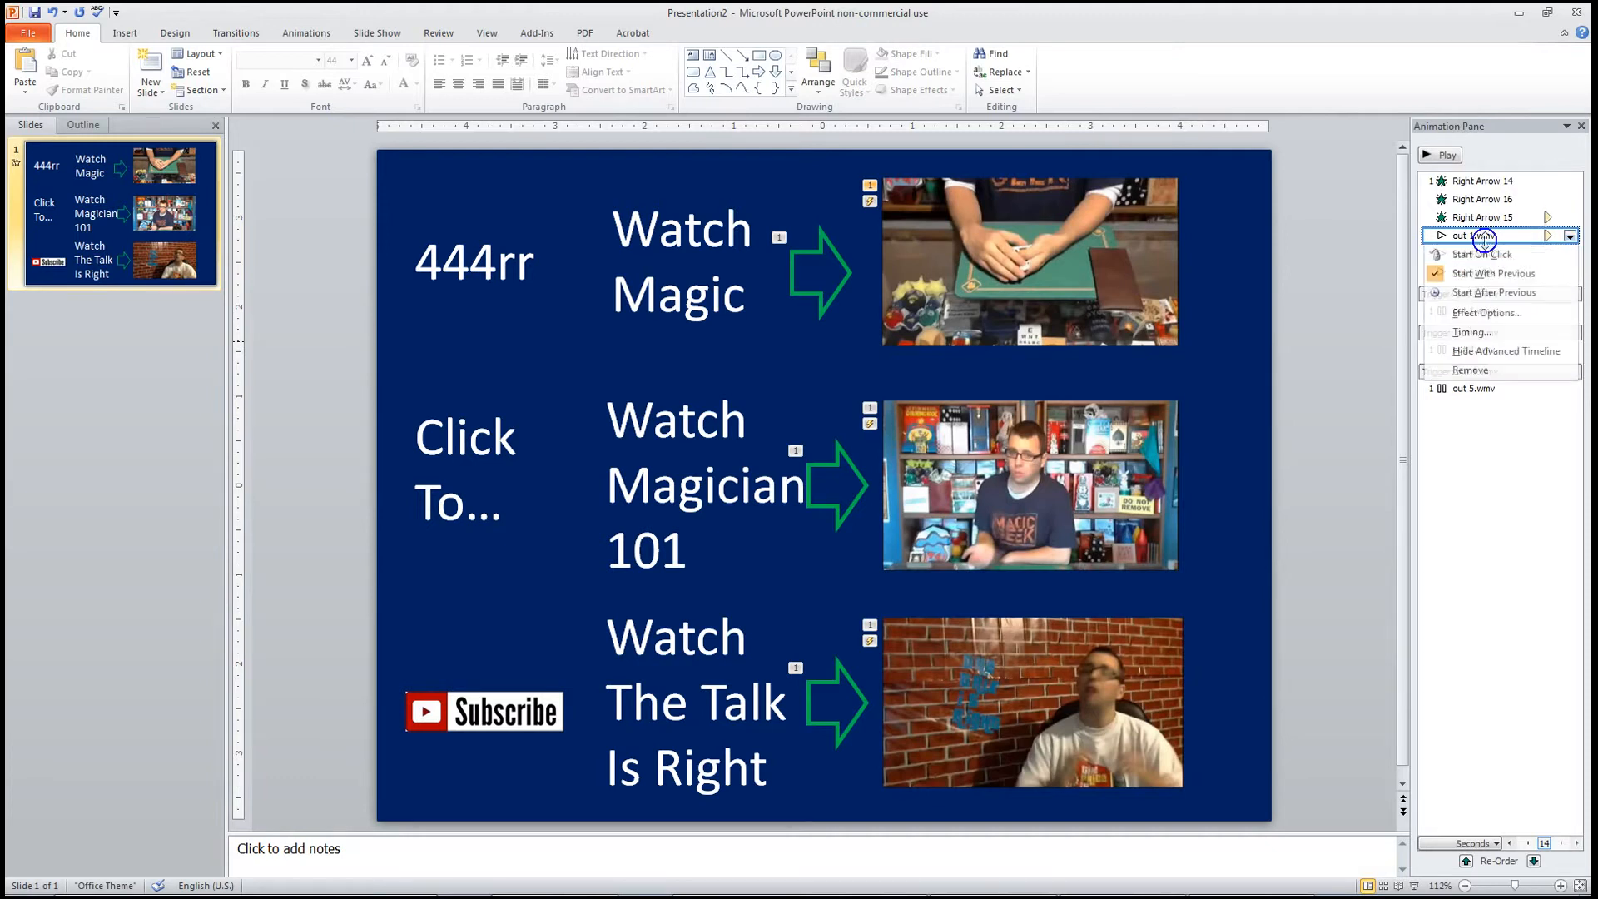
click(1472, 332)
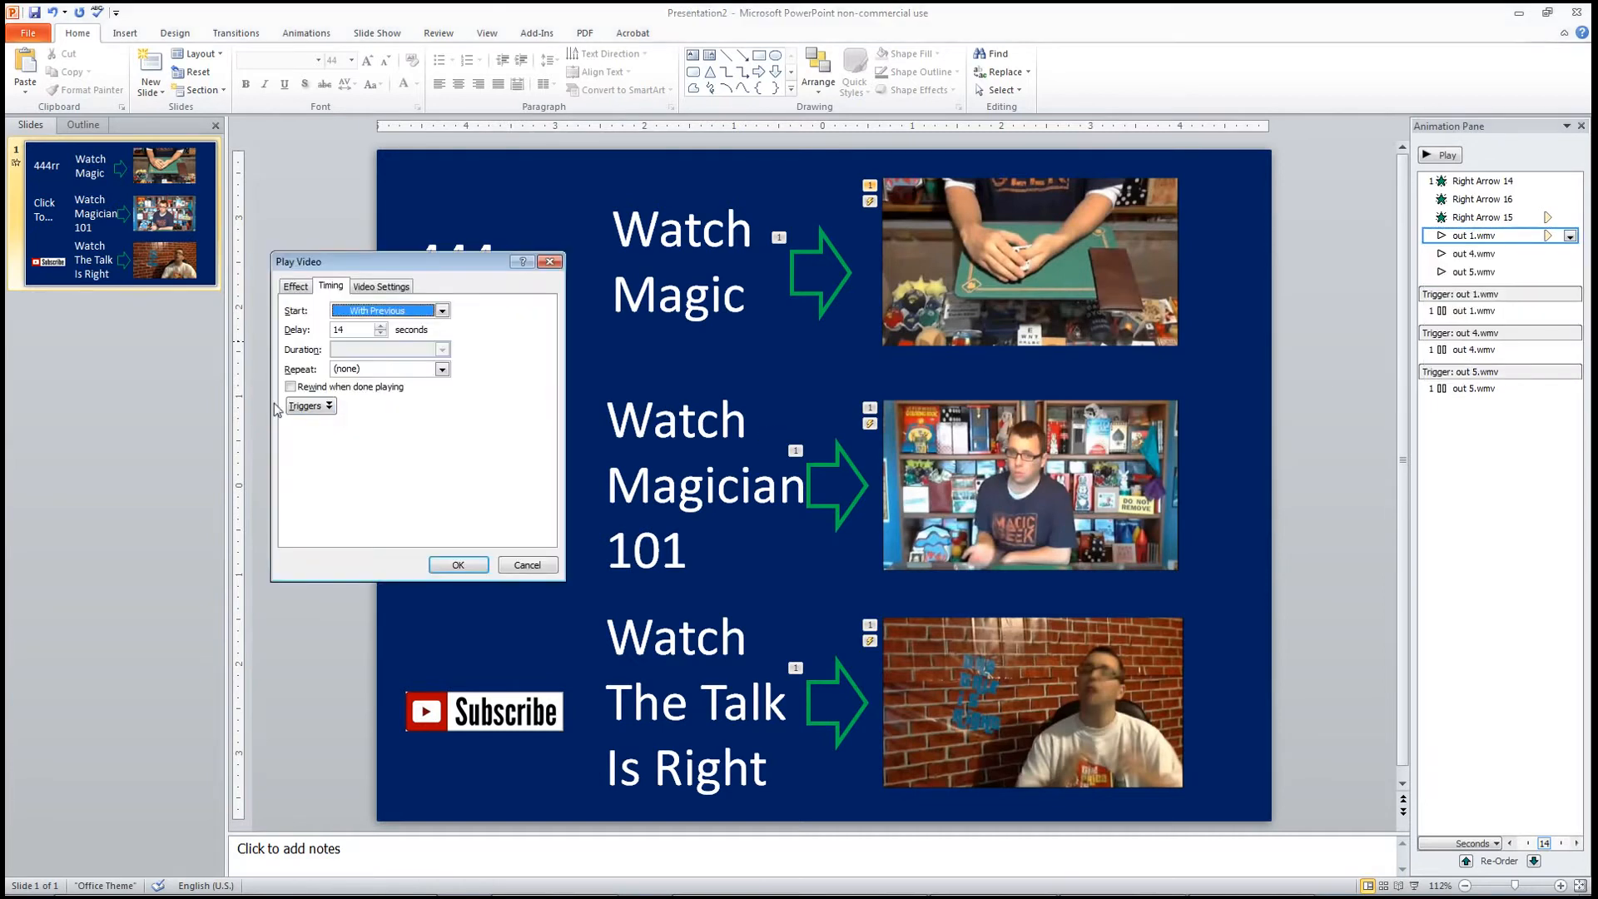
double_click(350, 329)
text(0)
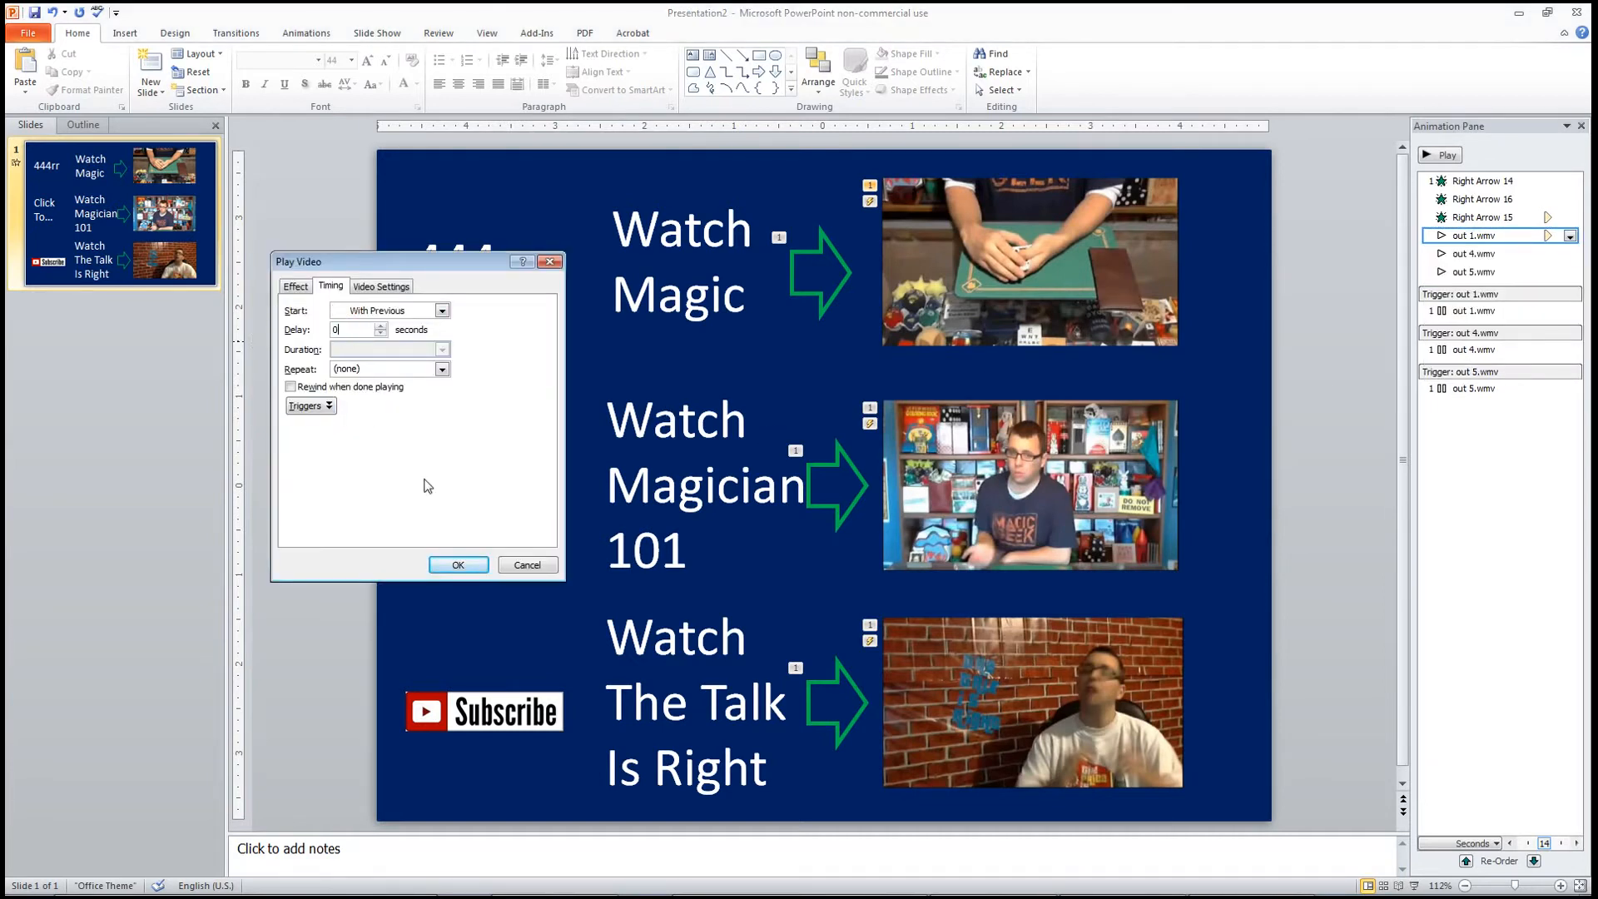
click(458, 565)
Set the play effect of out 4.wmv to start With Previous with a 7-second delay, matching the arrow beside "Watch Magician 101"
click(1456, 255)
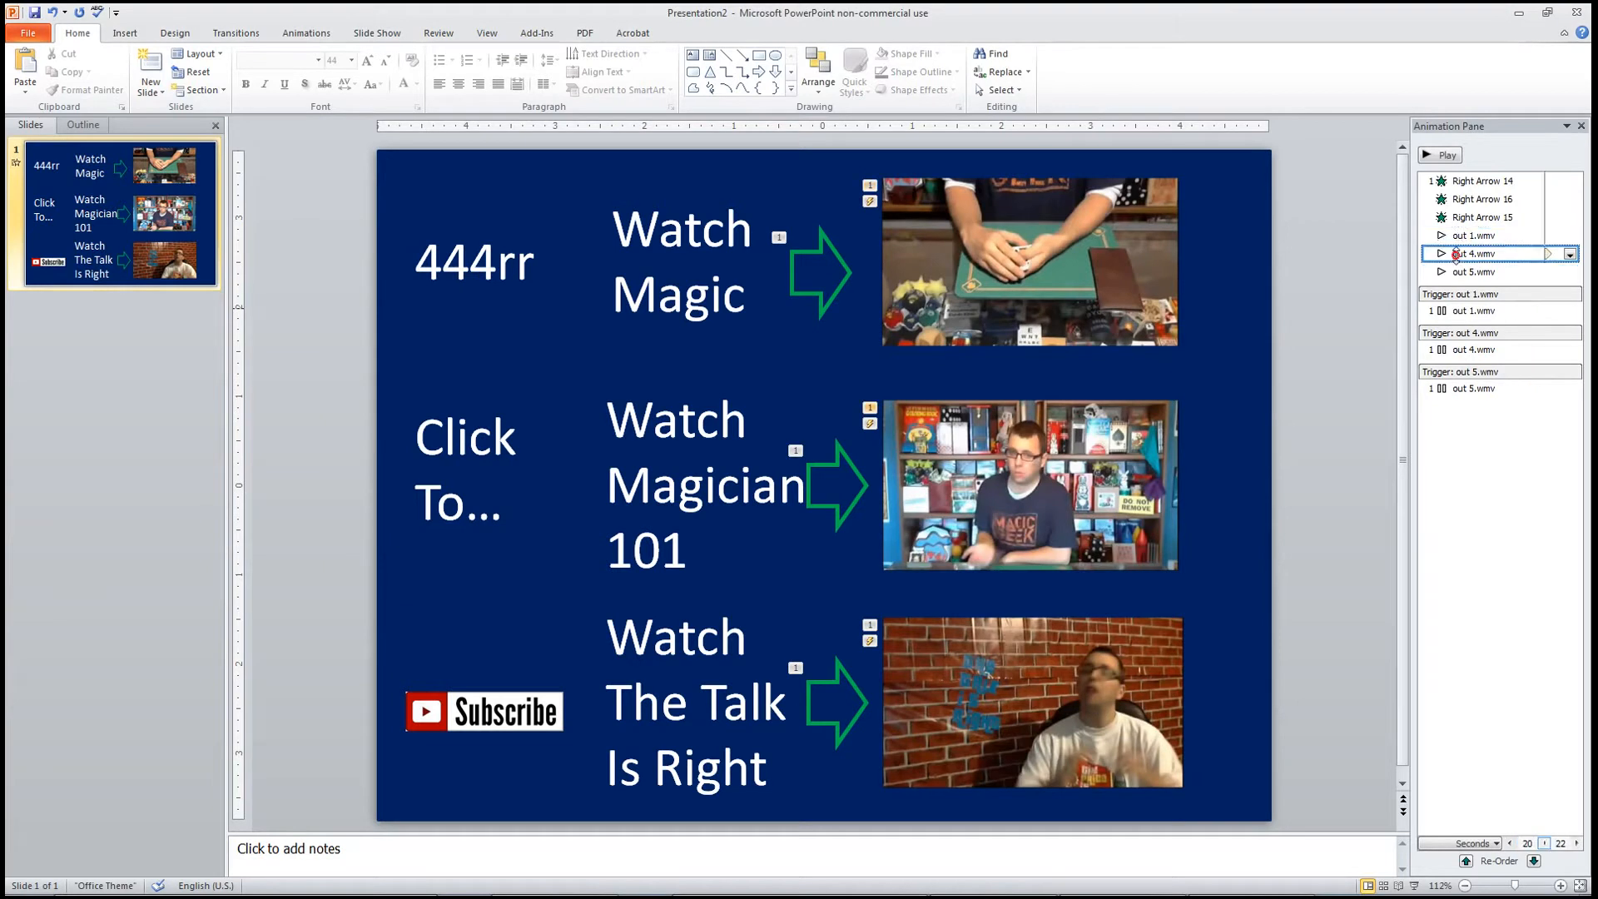
right_click(1455, 254)
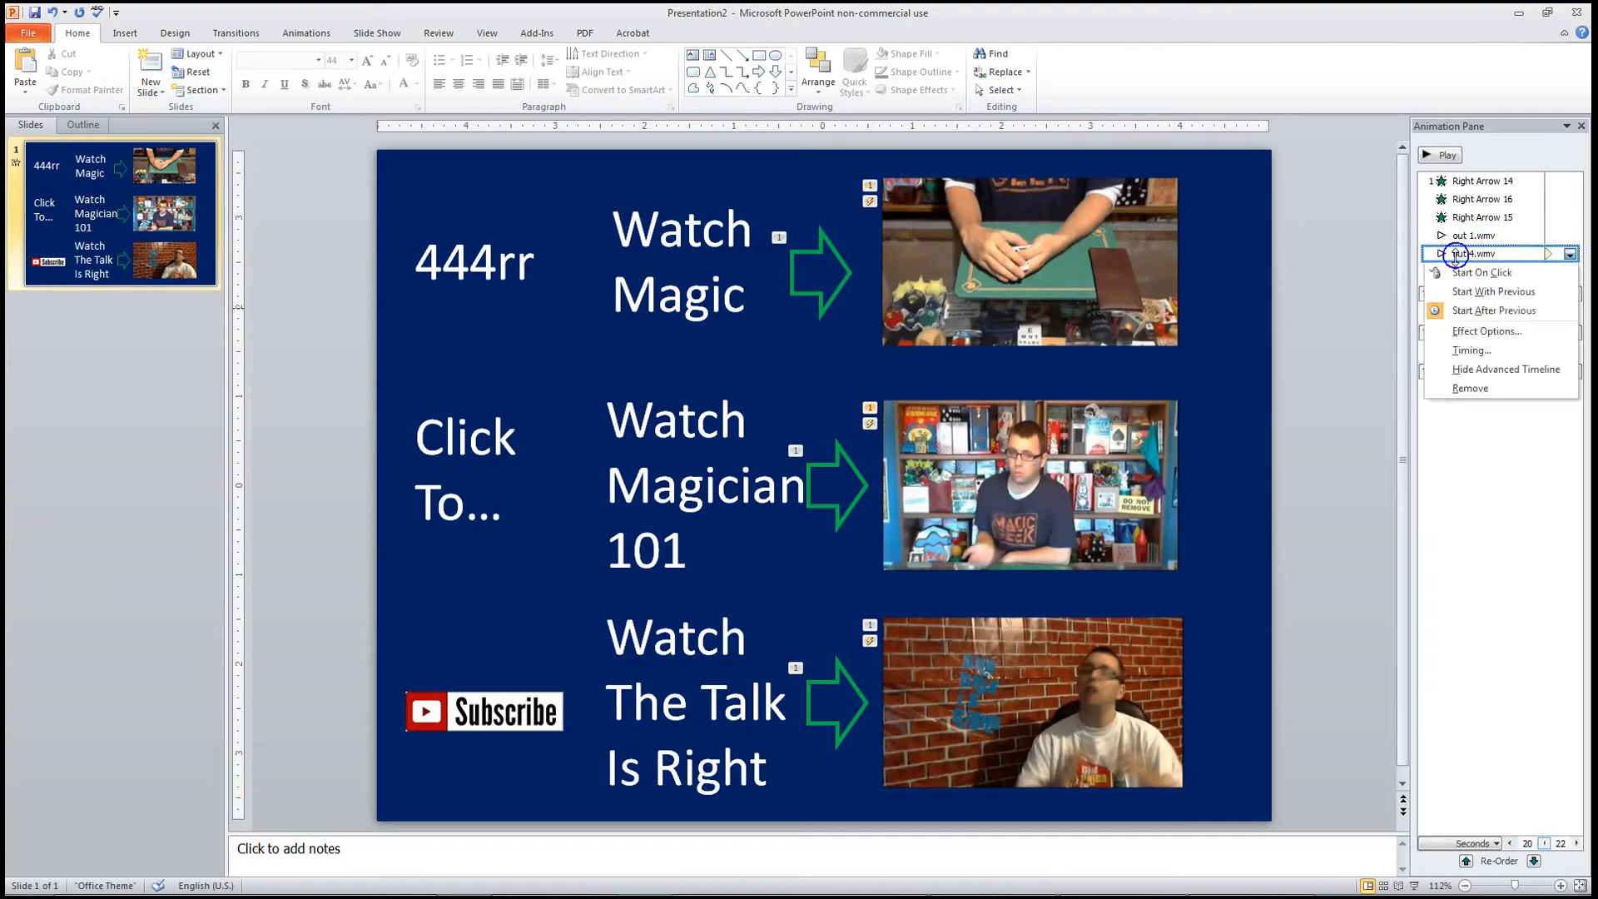
click(1492, 292)
right_click(1480, 253)
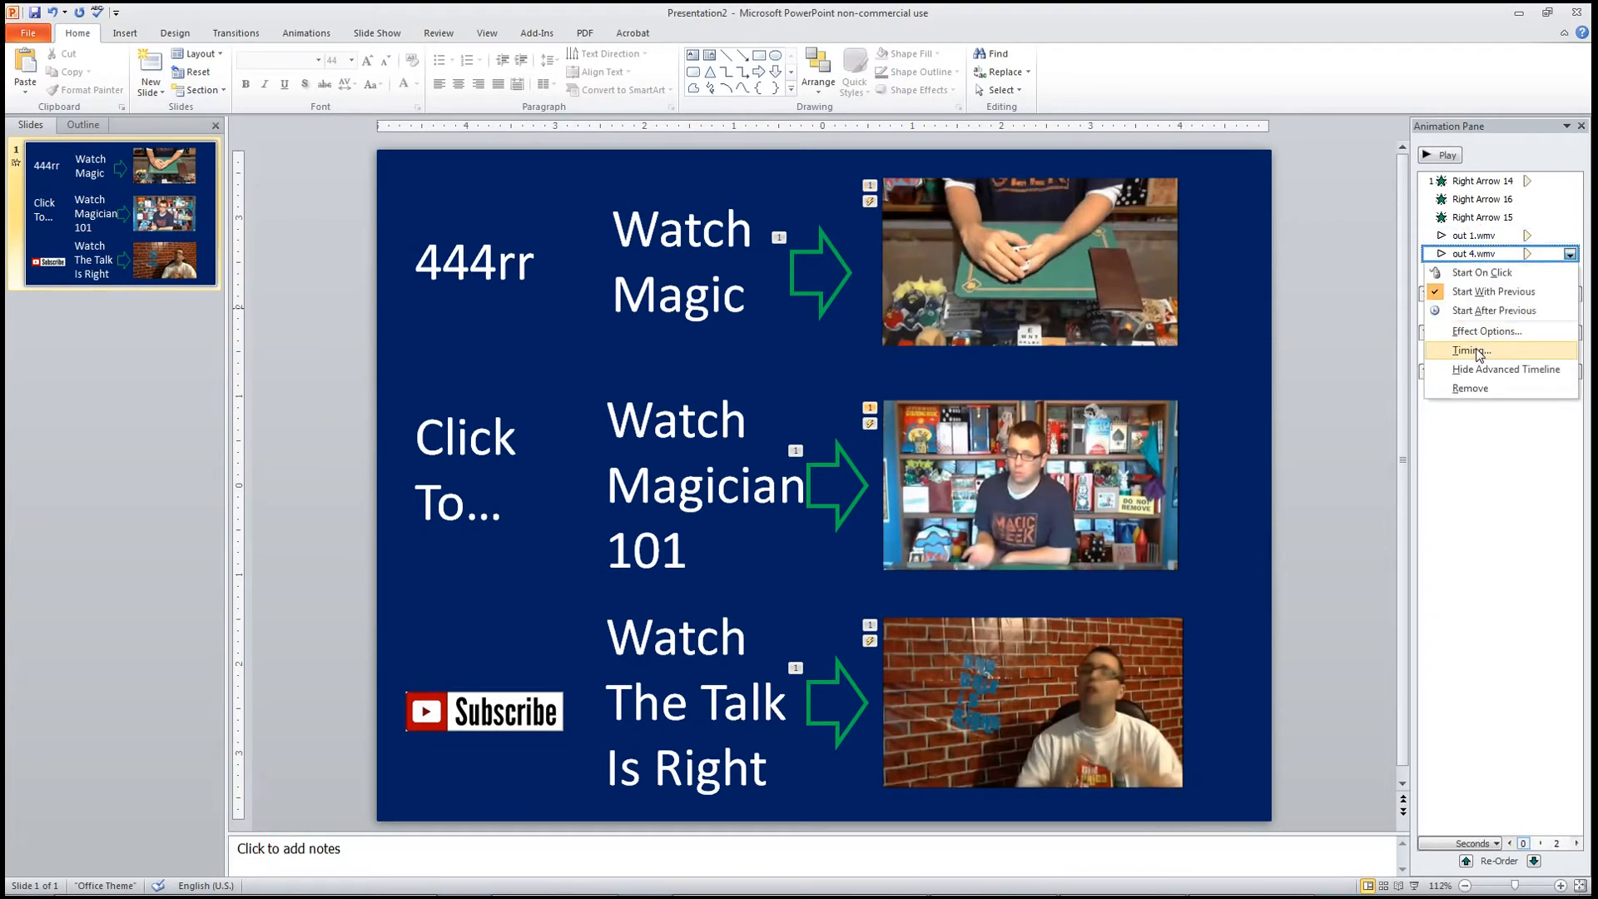
click(1472, 350)
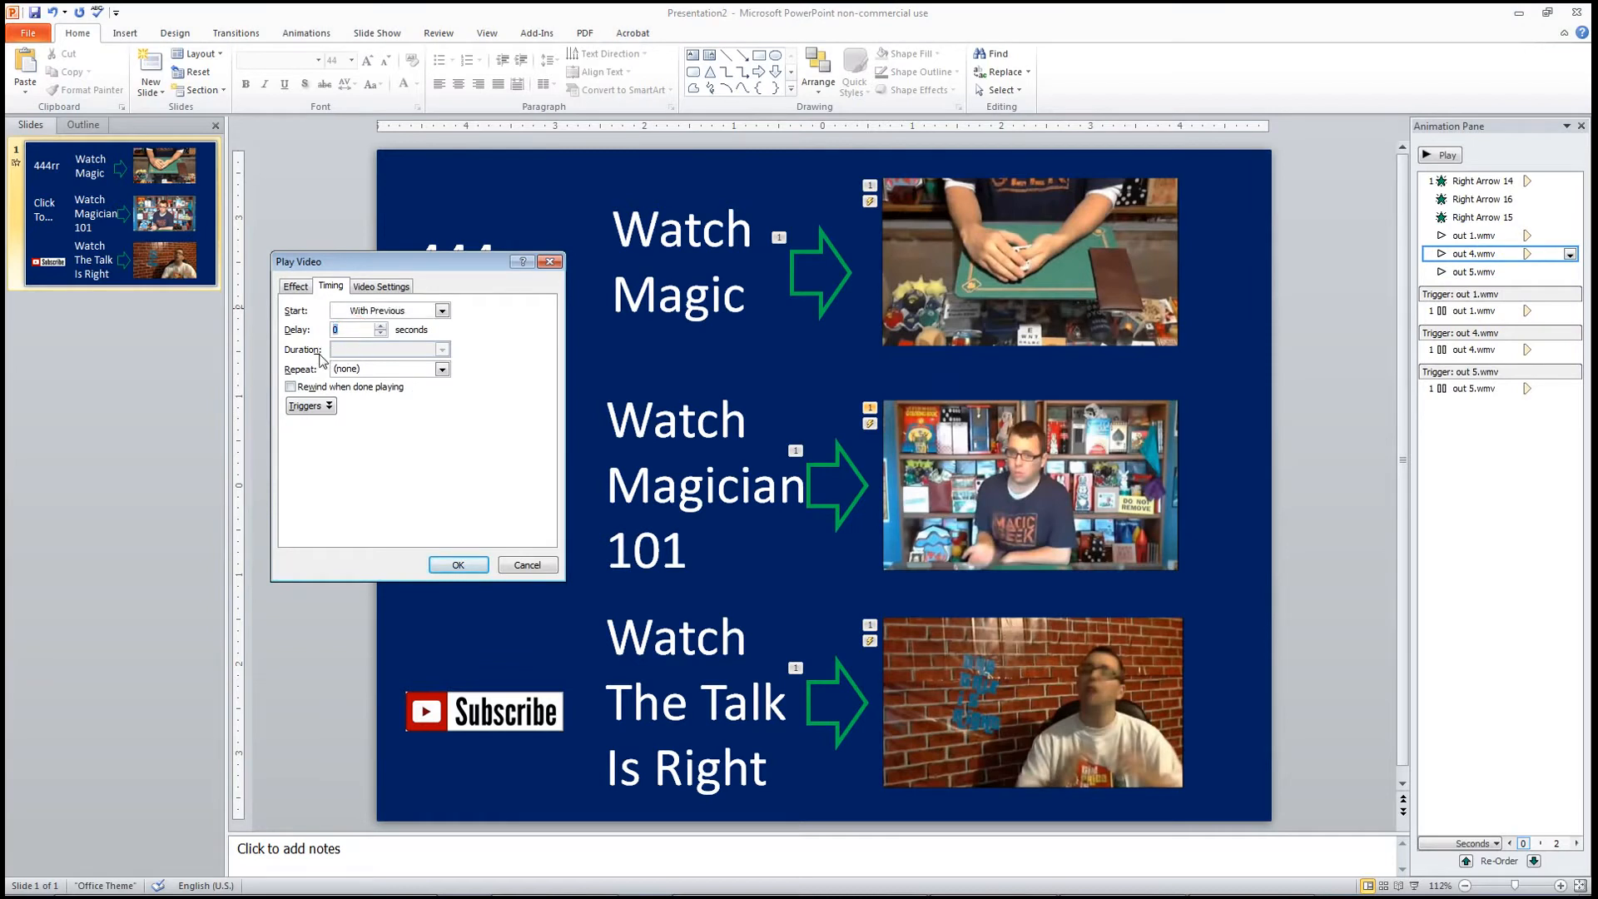
key(Return)
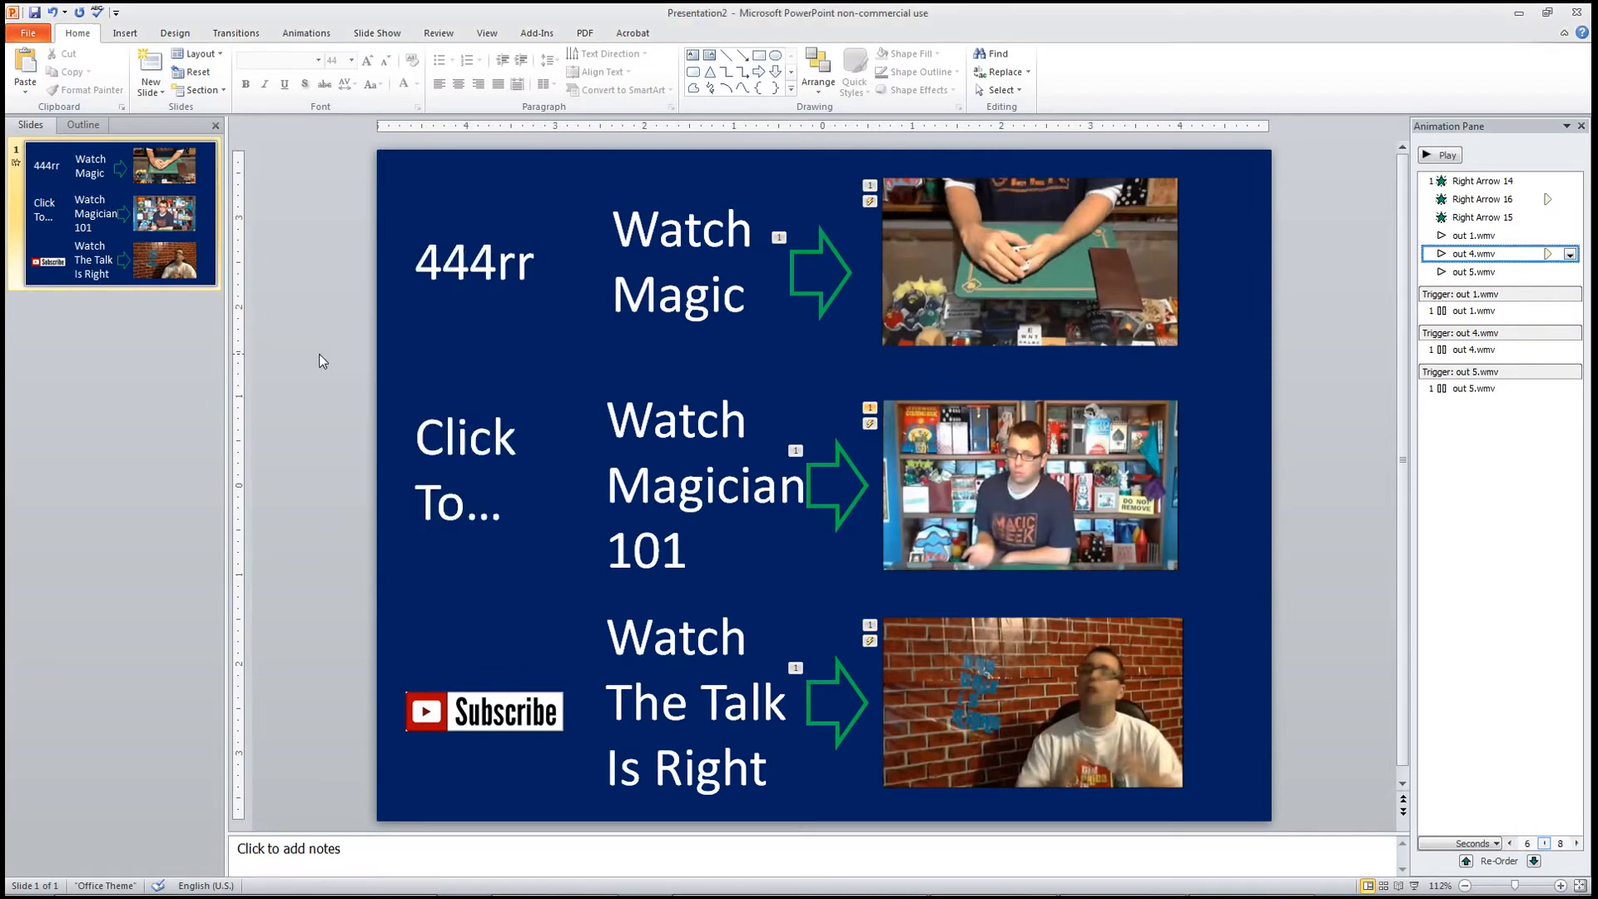
right_click(1457, 270)
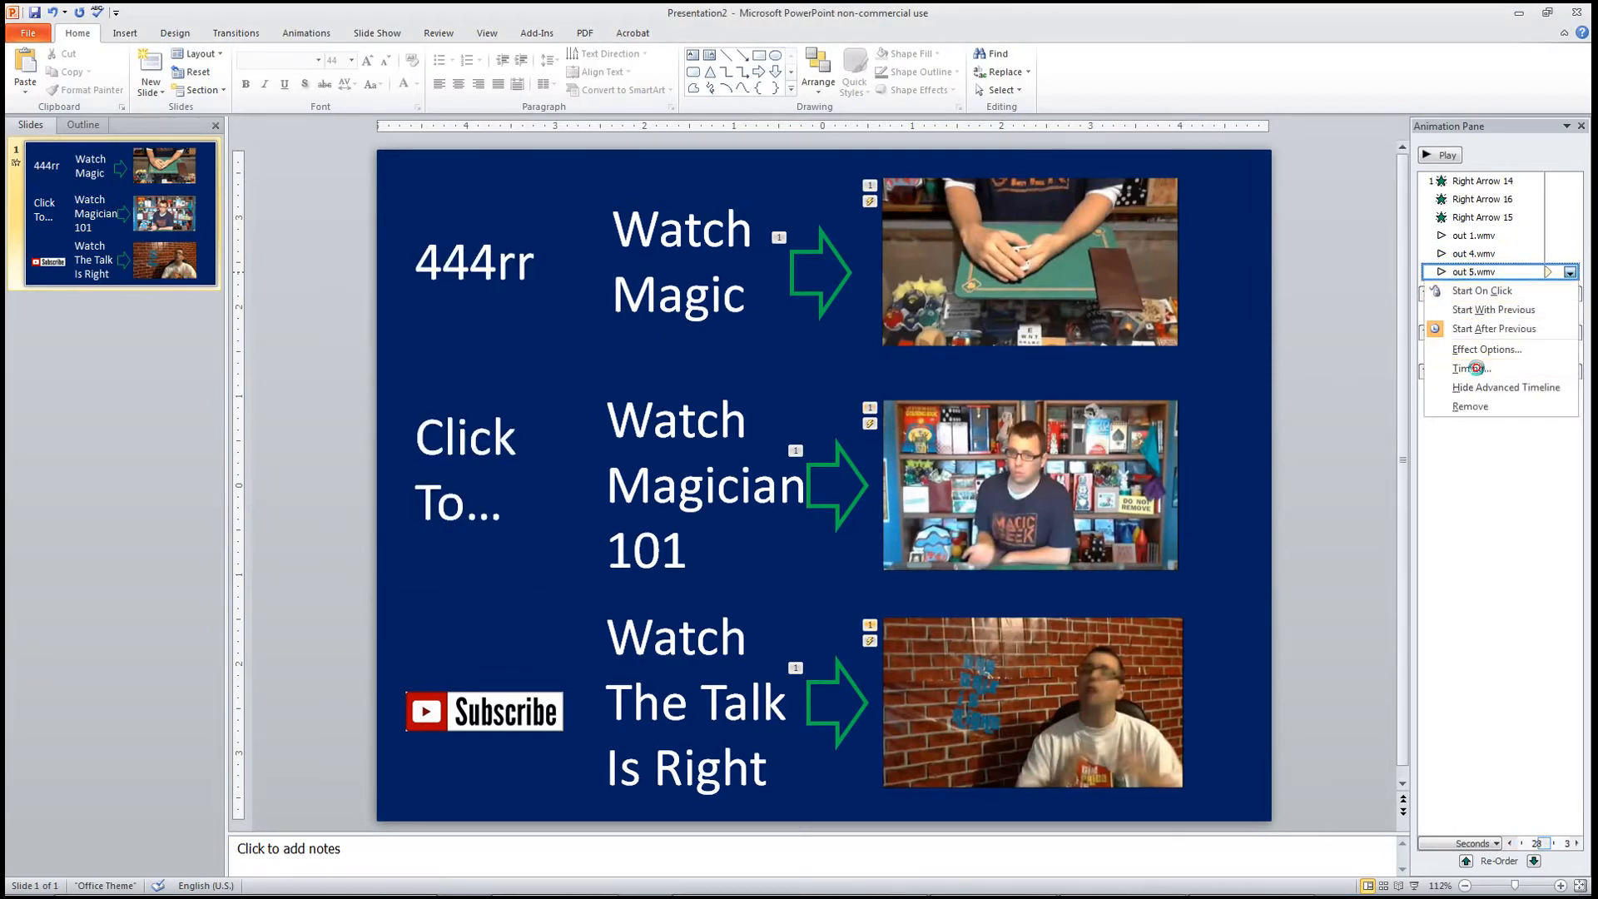
click(1472, 368)
click(526, 563)
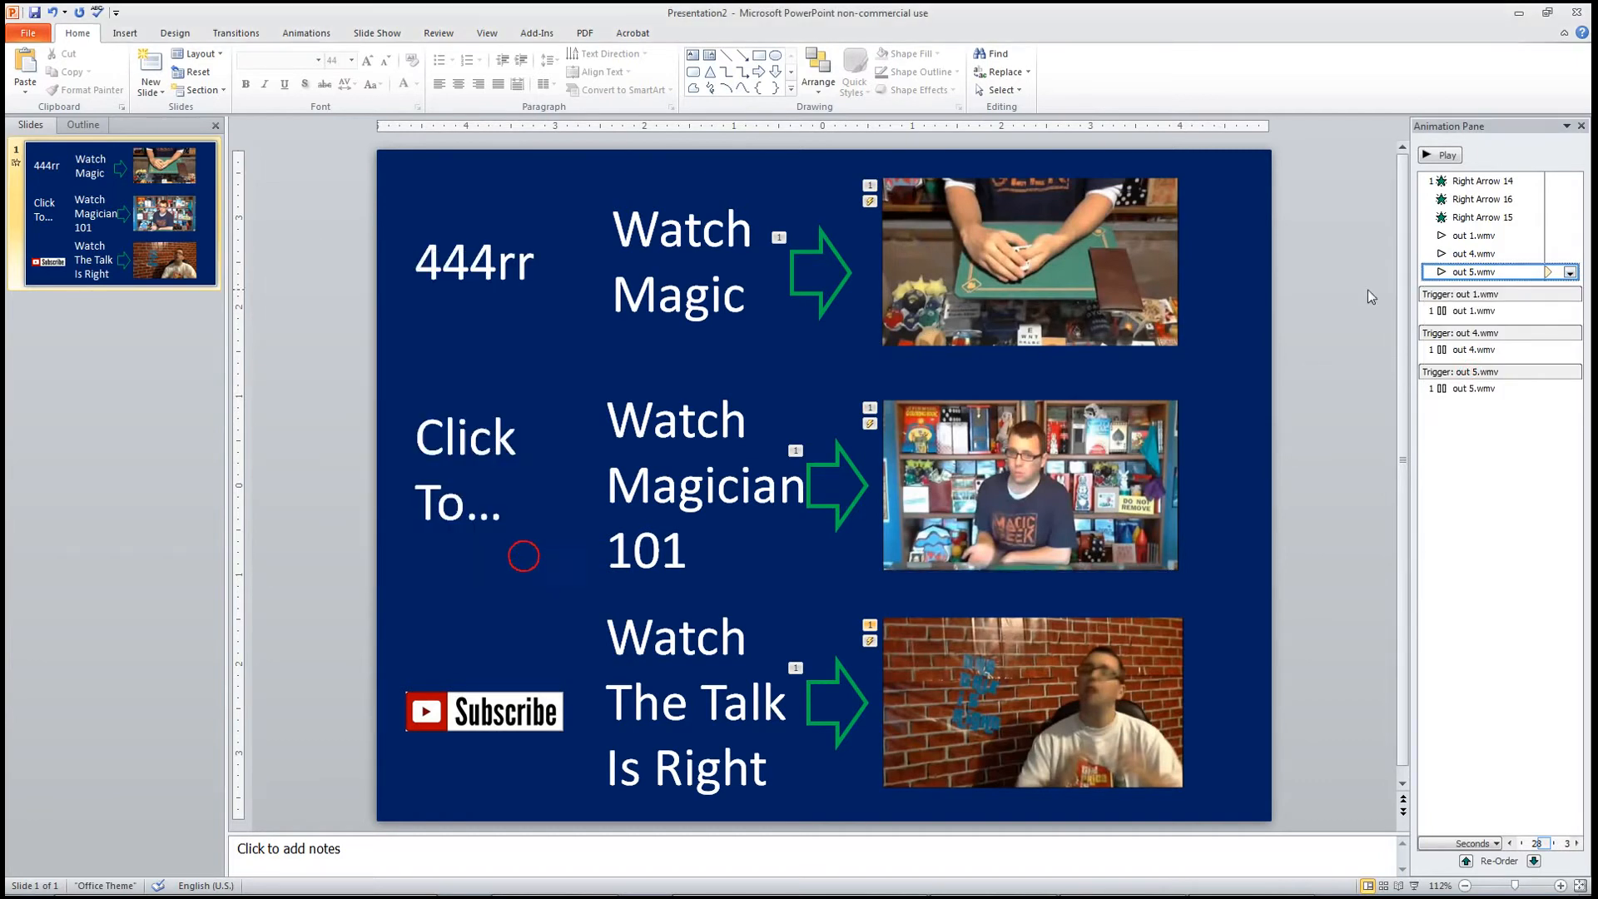
Set the play effect of out 5.wmv to start With Previous with a delay of 14 seconds
right_click(1456, 272)
click(1494, 308)
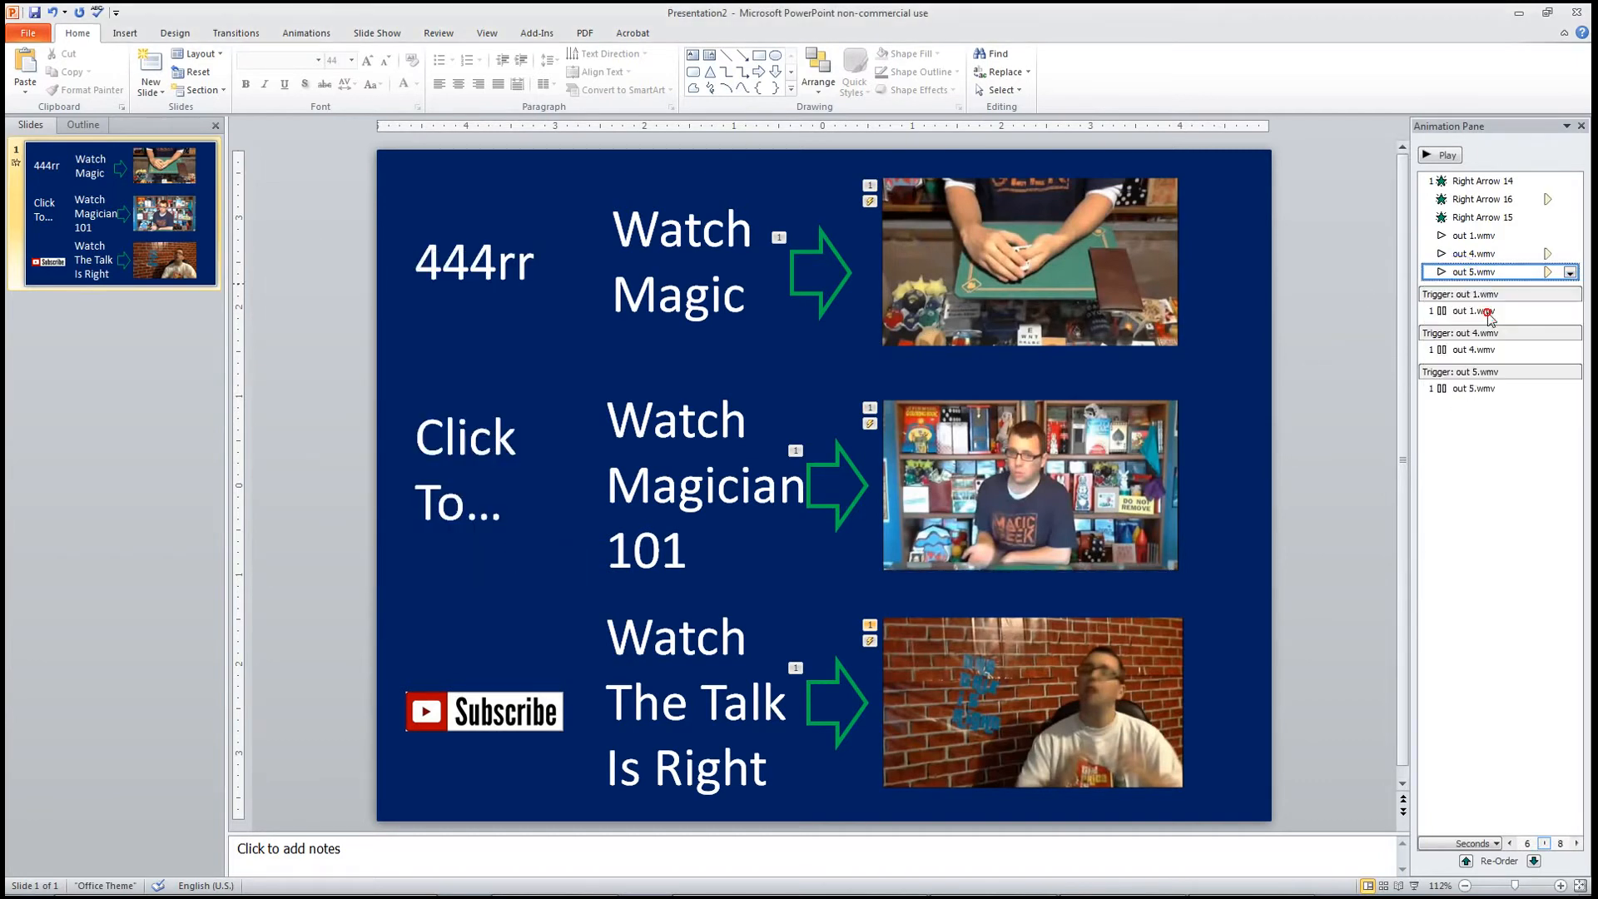
right_click(1479, 272)
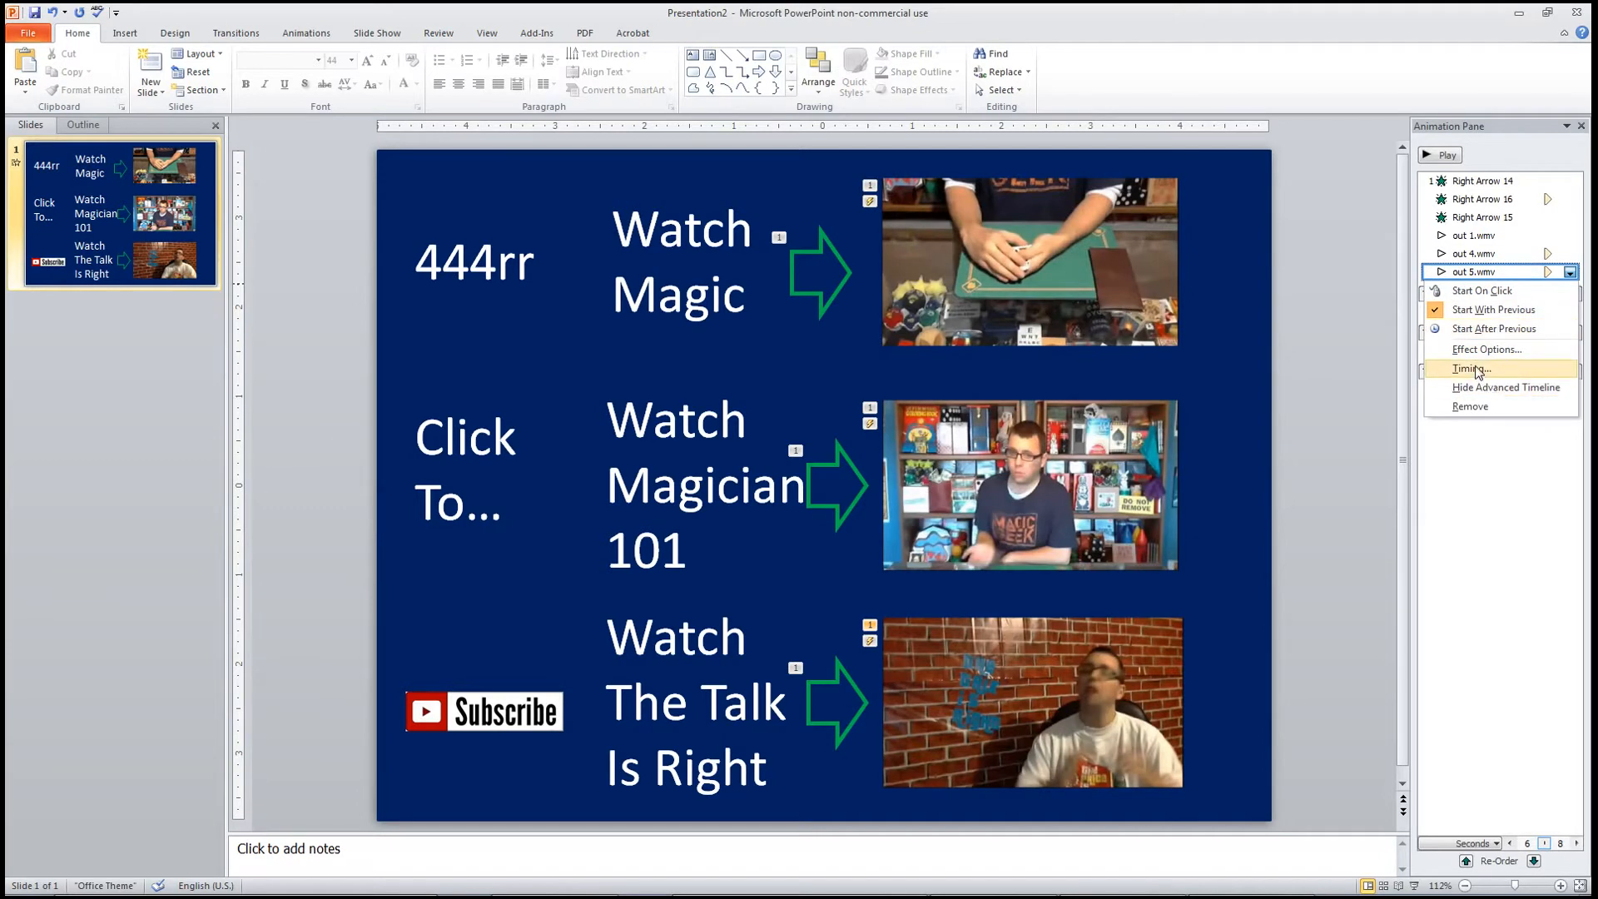
click(1472, 368)
drag(355, 331, 294, 330)
text(14)
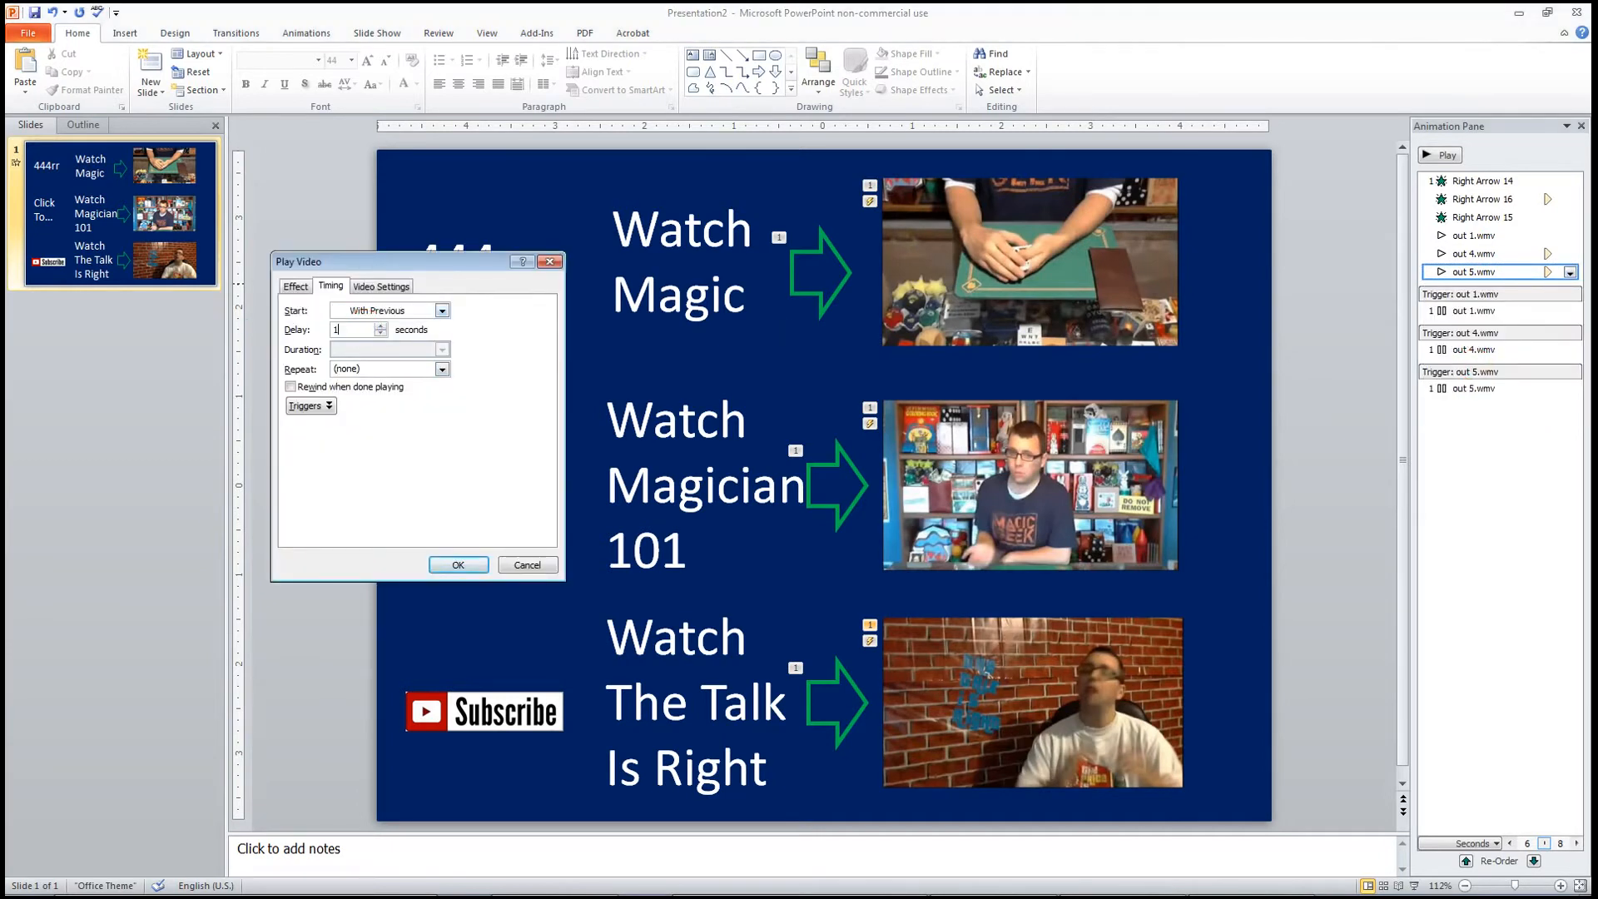
key(Return)
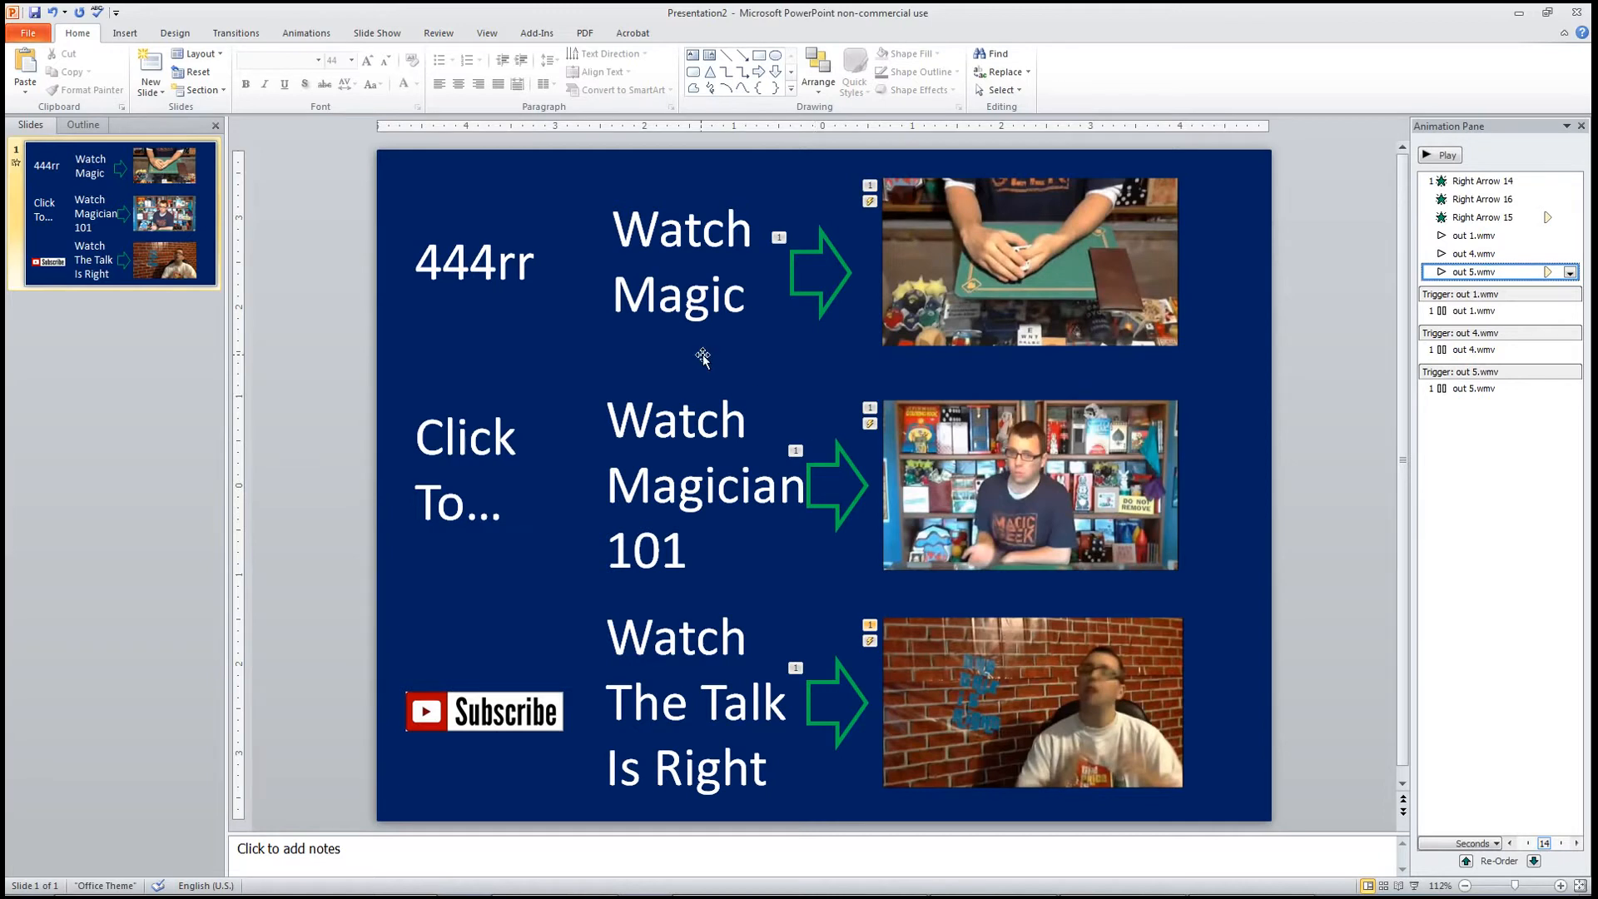
click(827, 249)
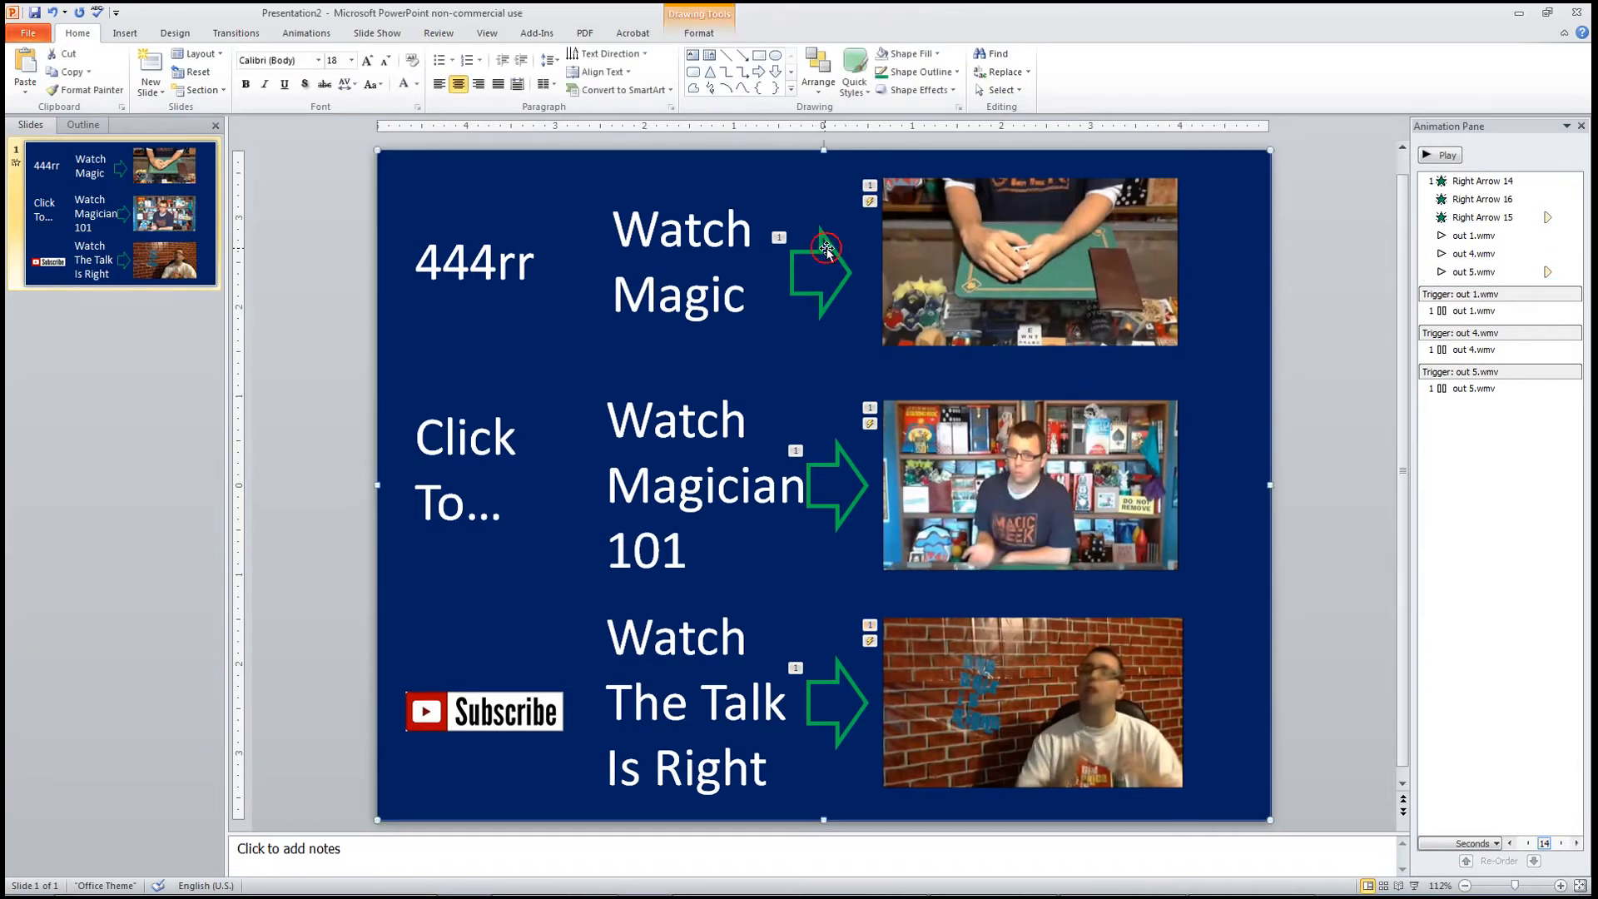
click(824, 247)
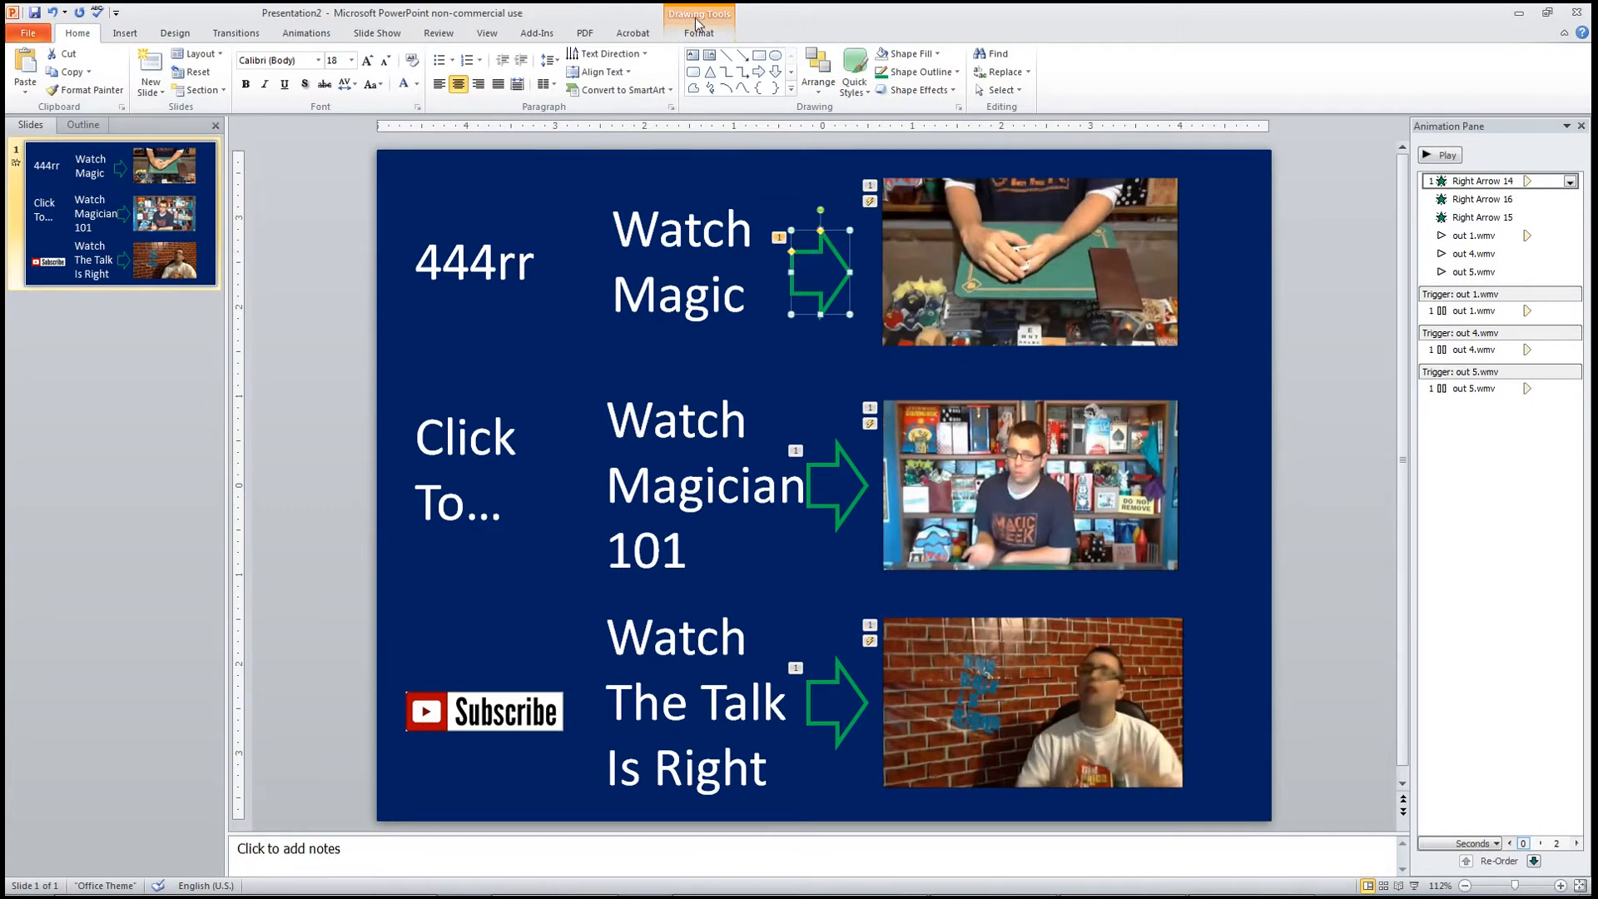
click(275, 34)
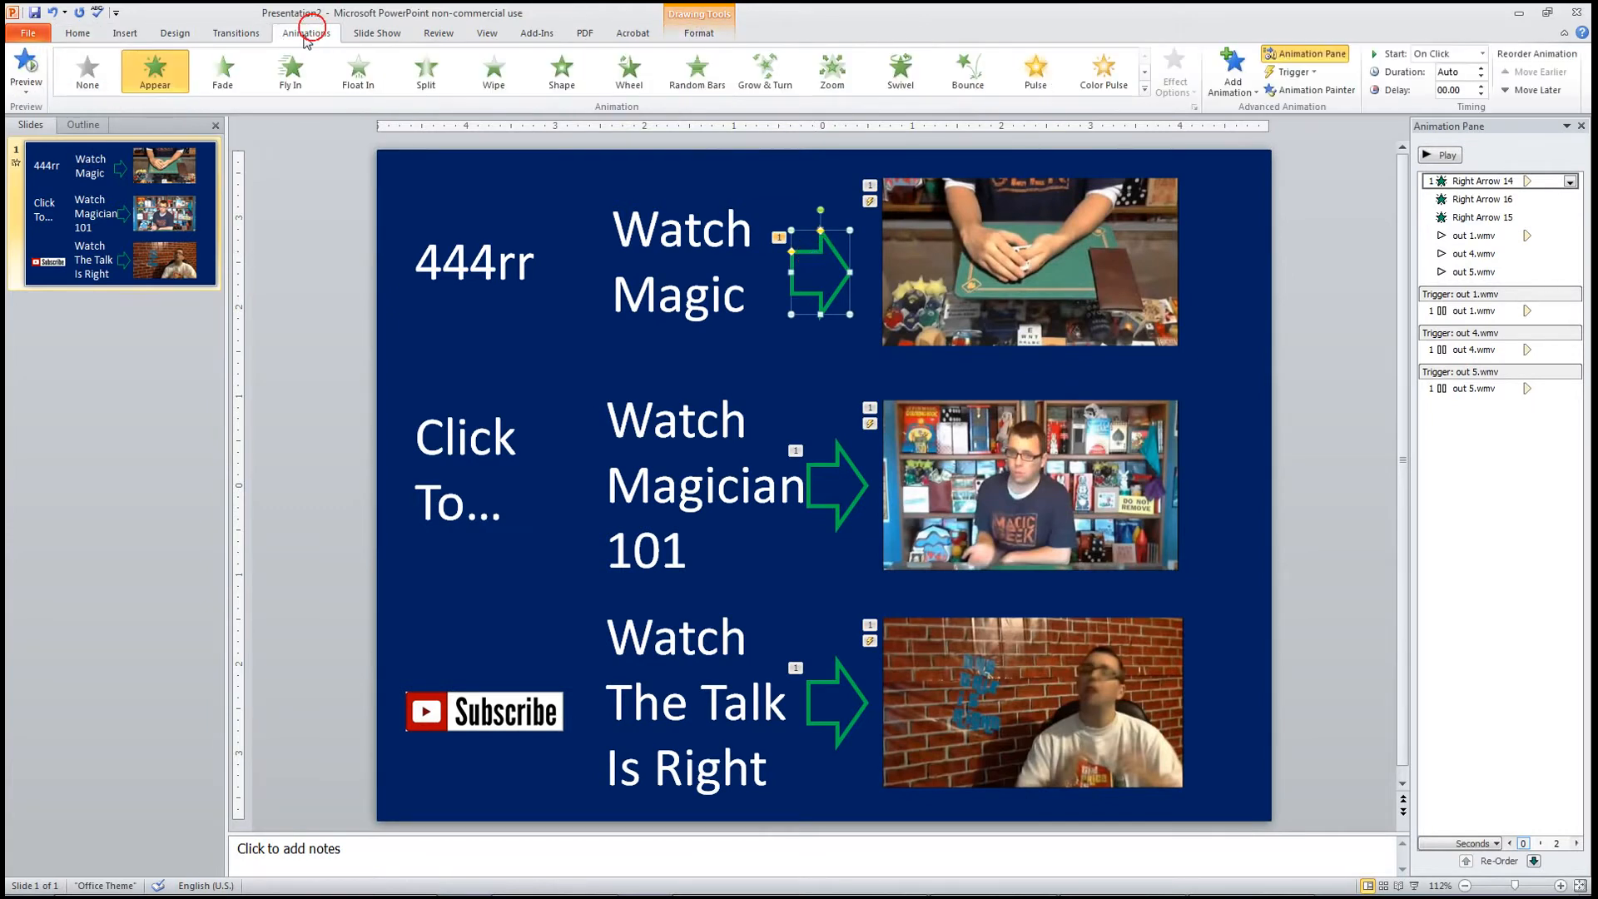
click(1233, 75)
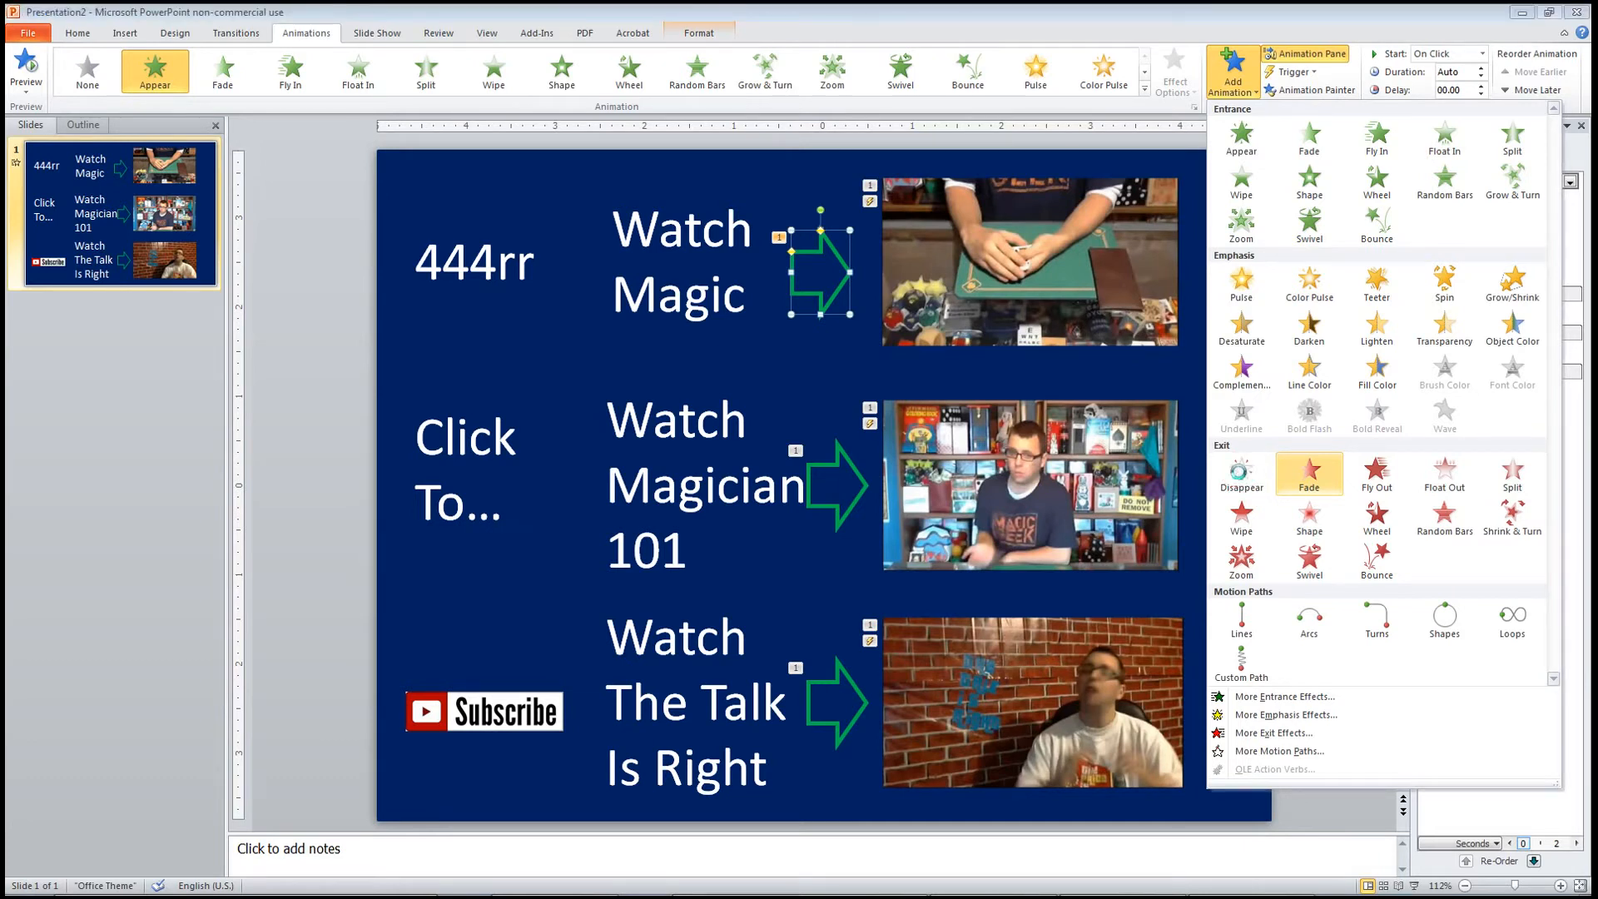
key(Escape)
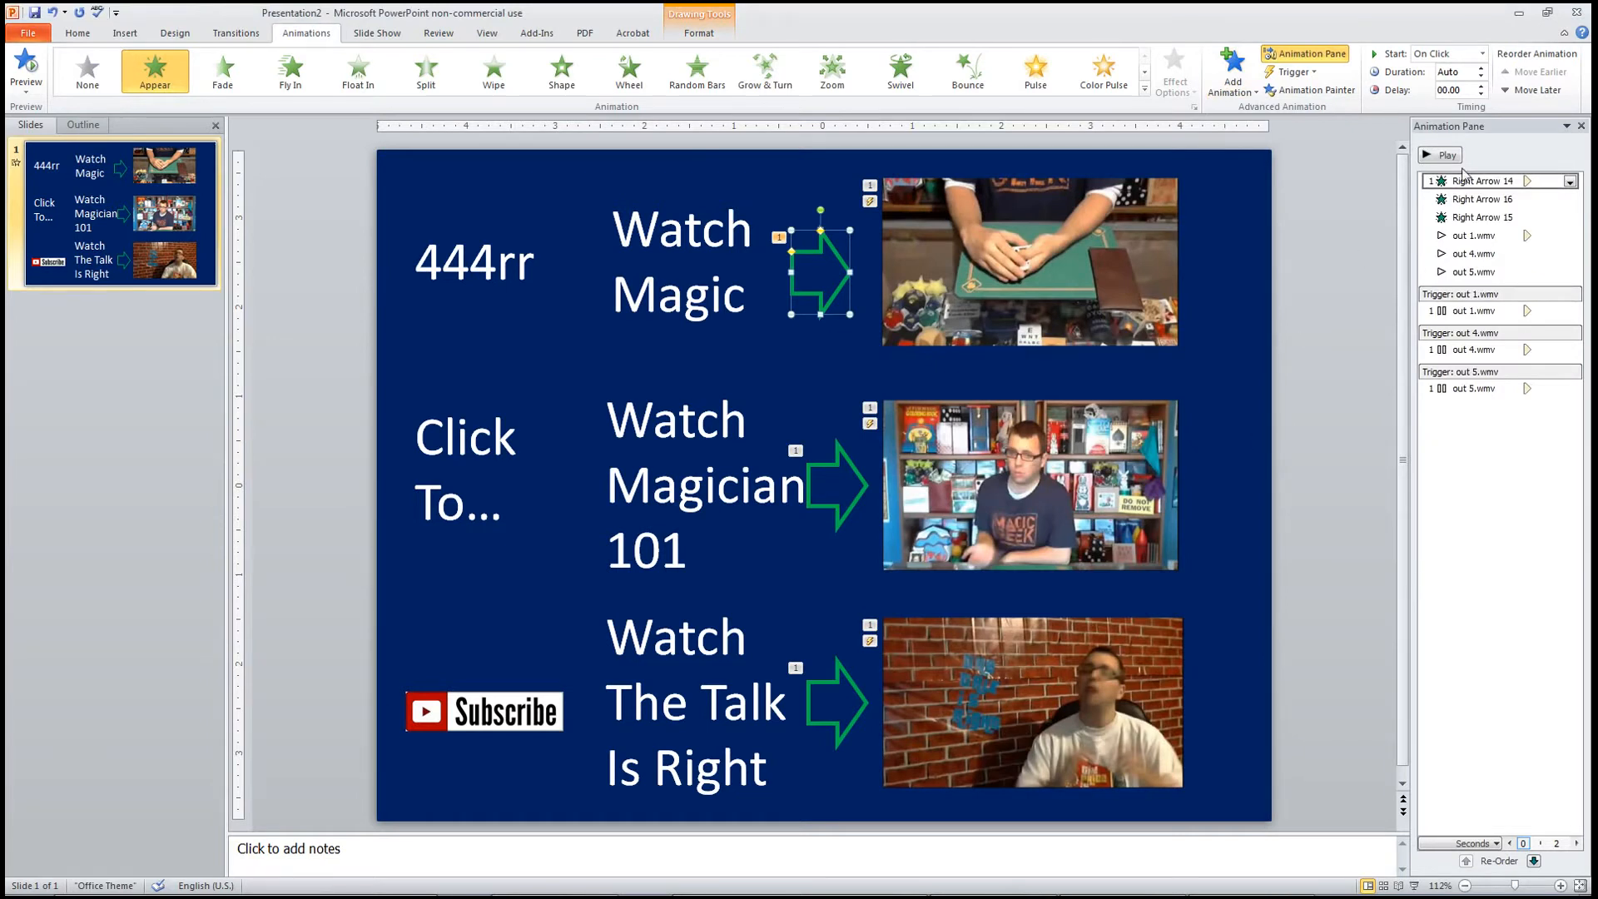
click(1233, 73)
click(1233, 83)
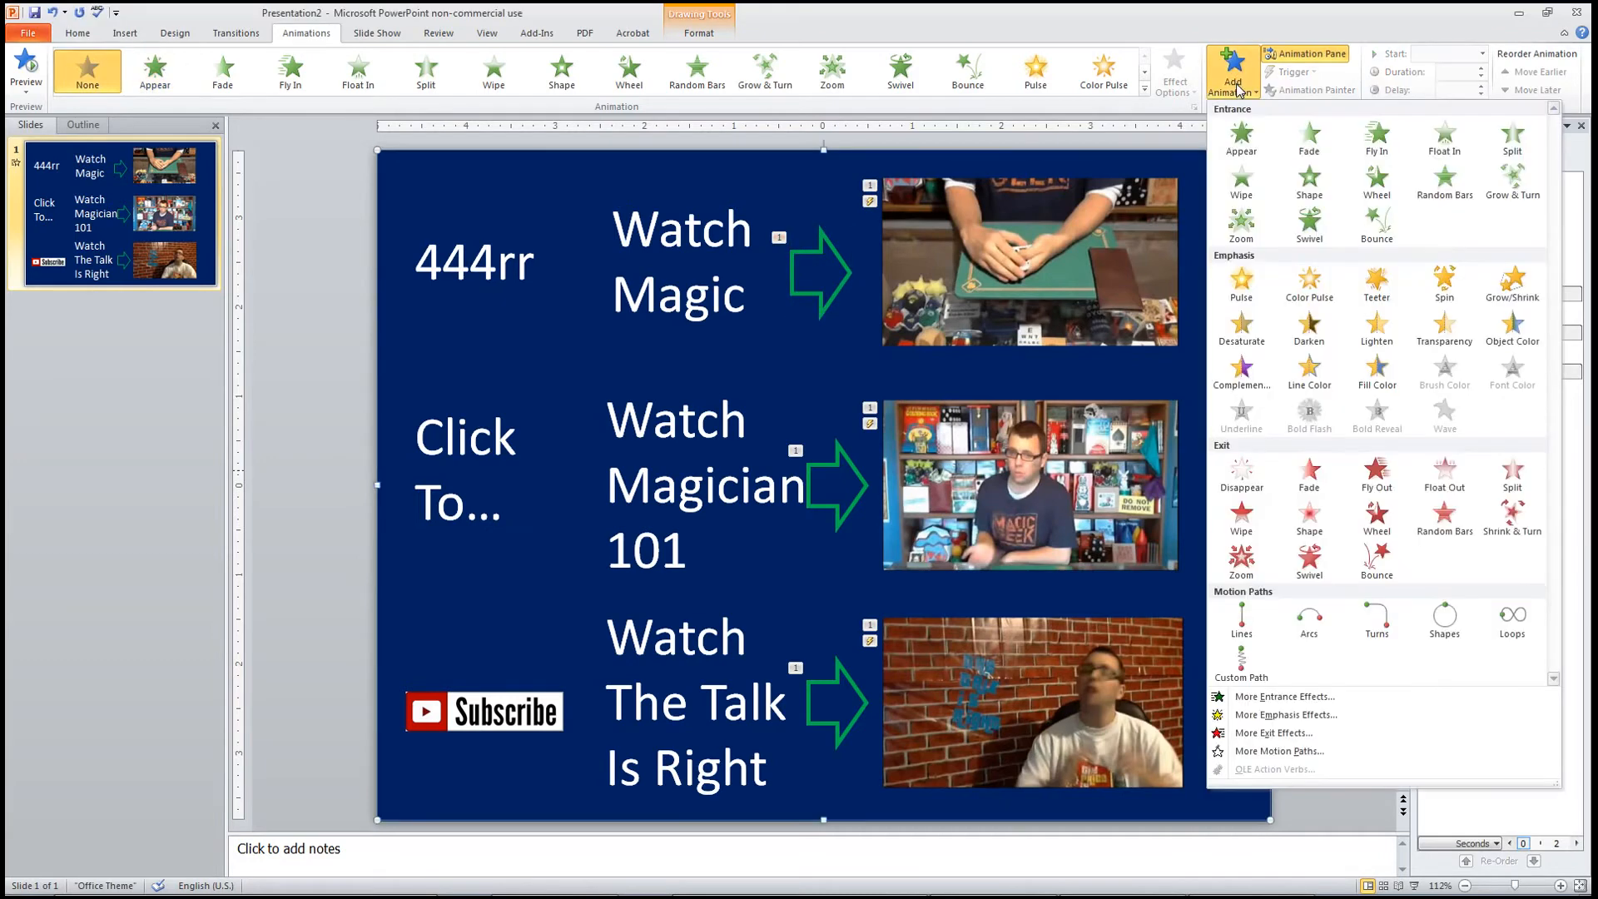
click(1234, 83)
click(1234, 83)
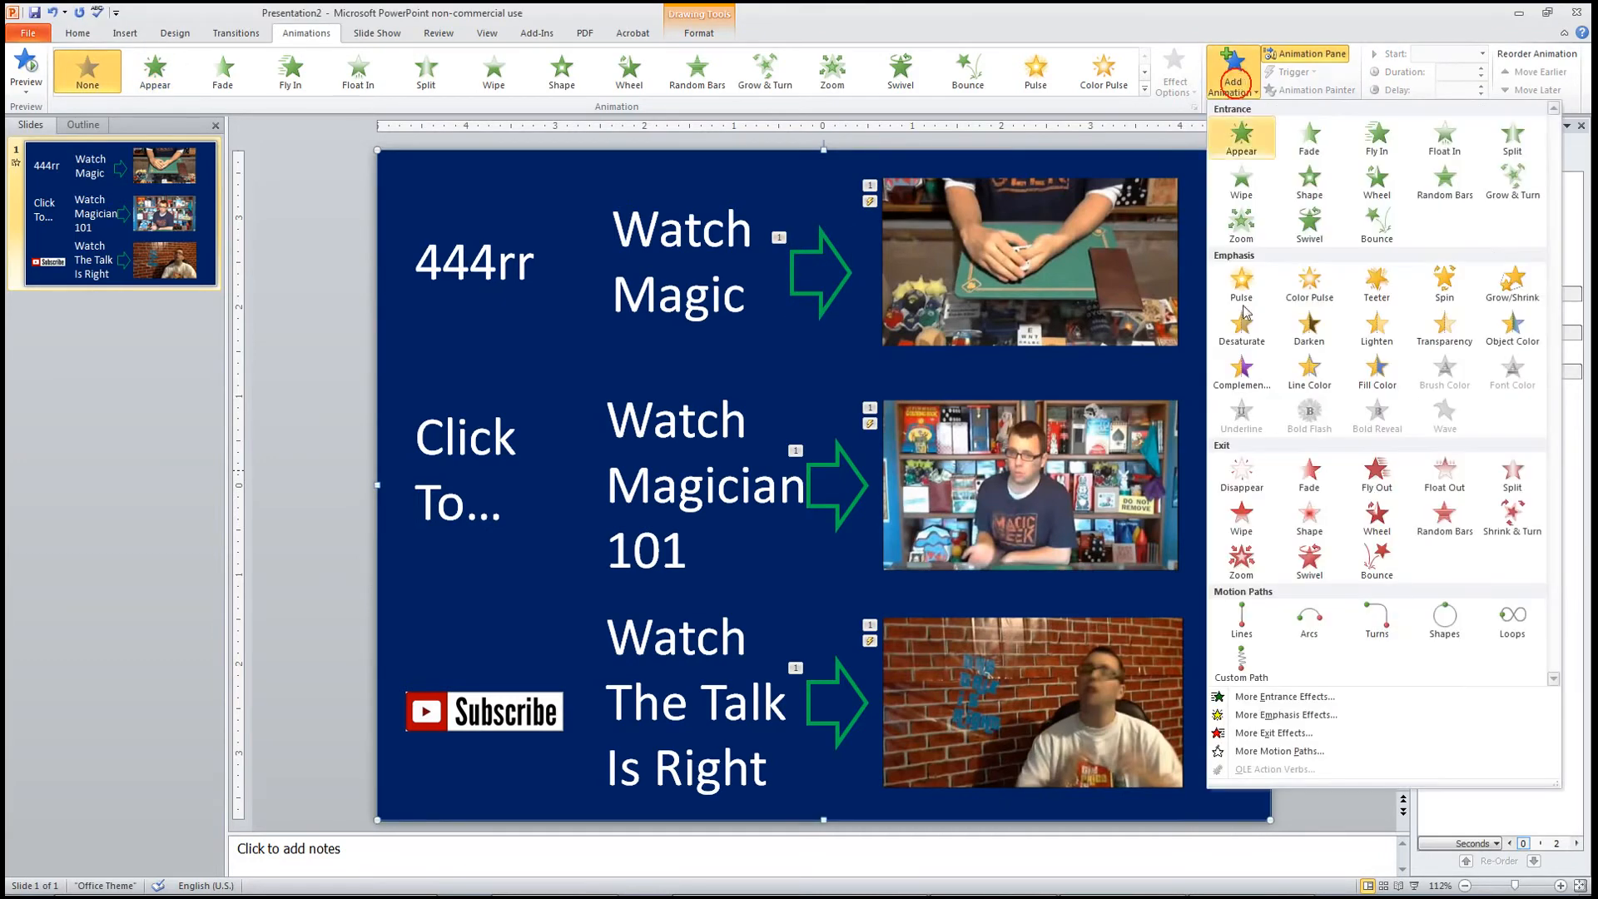
click(1253, 479)
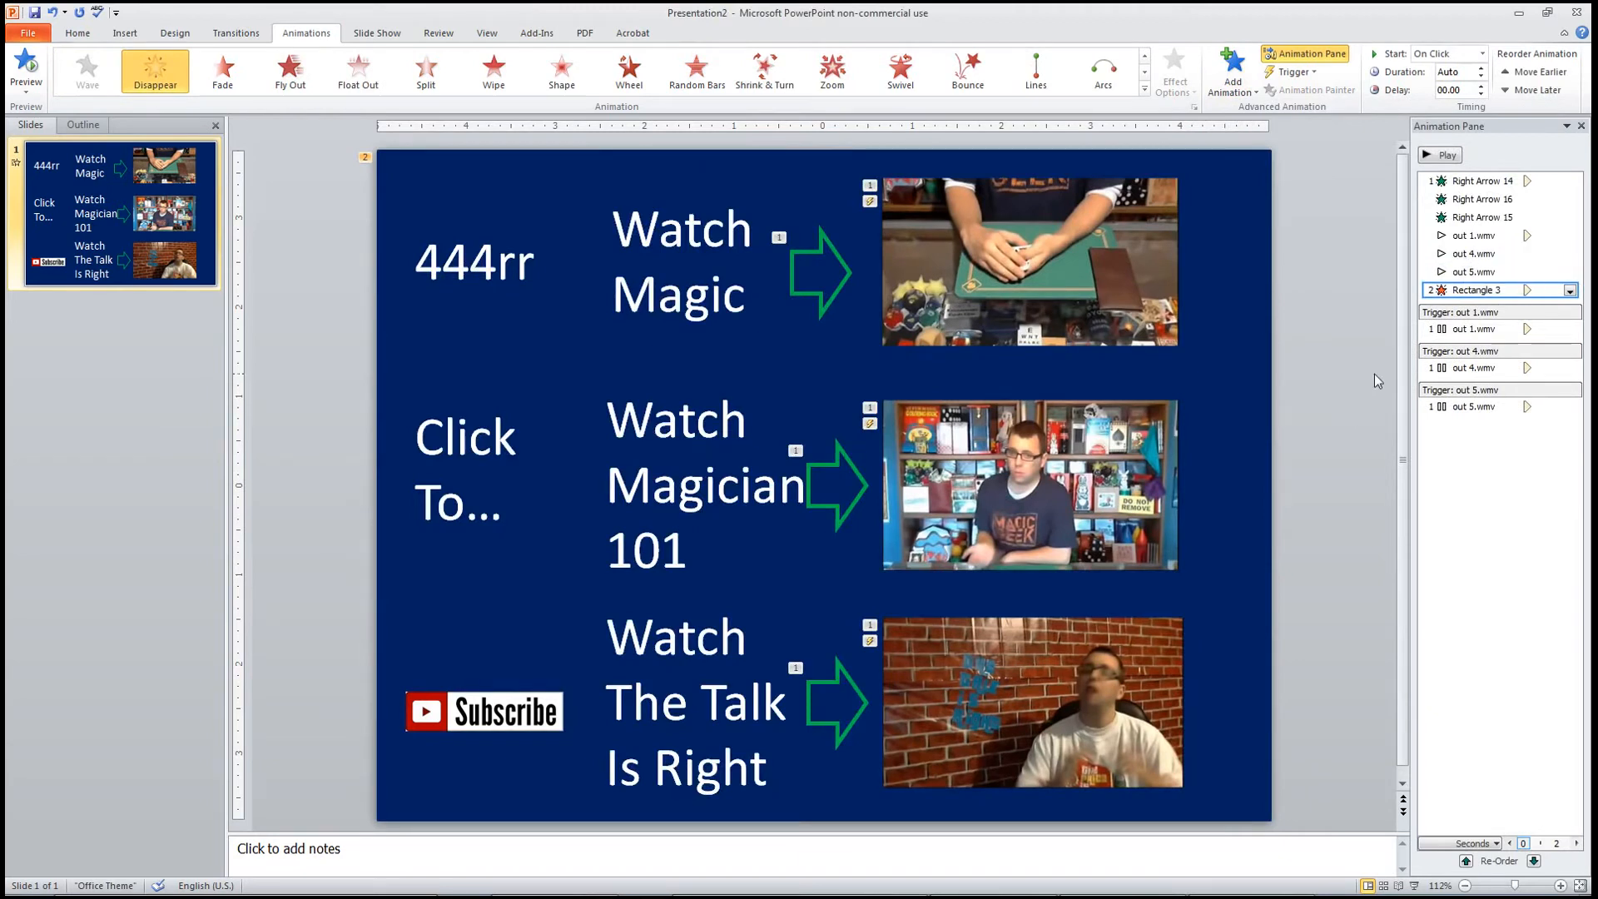
key(Delete)
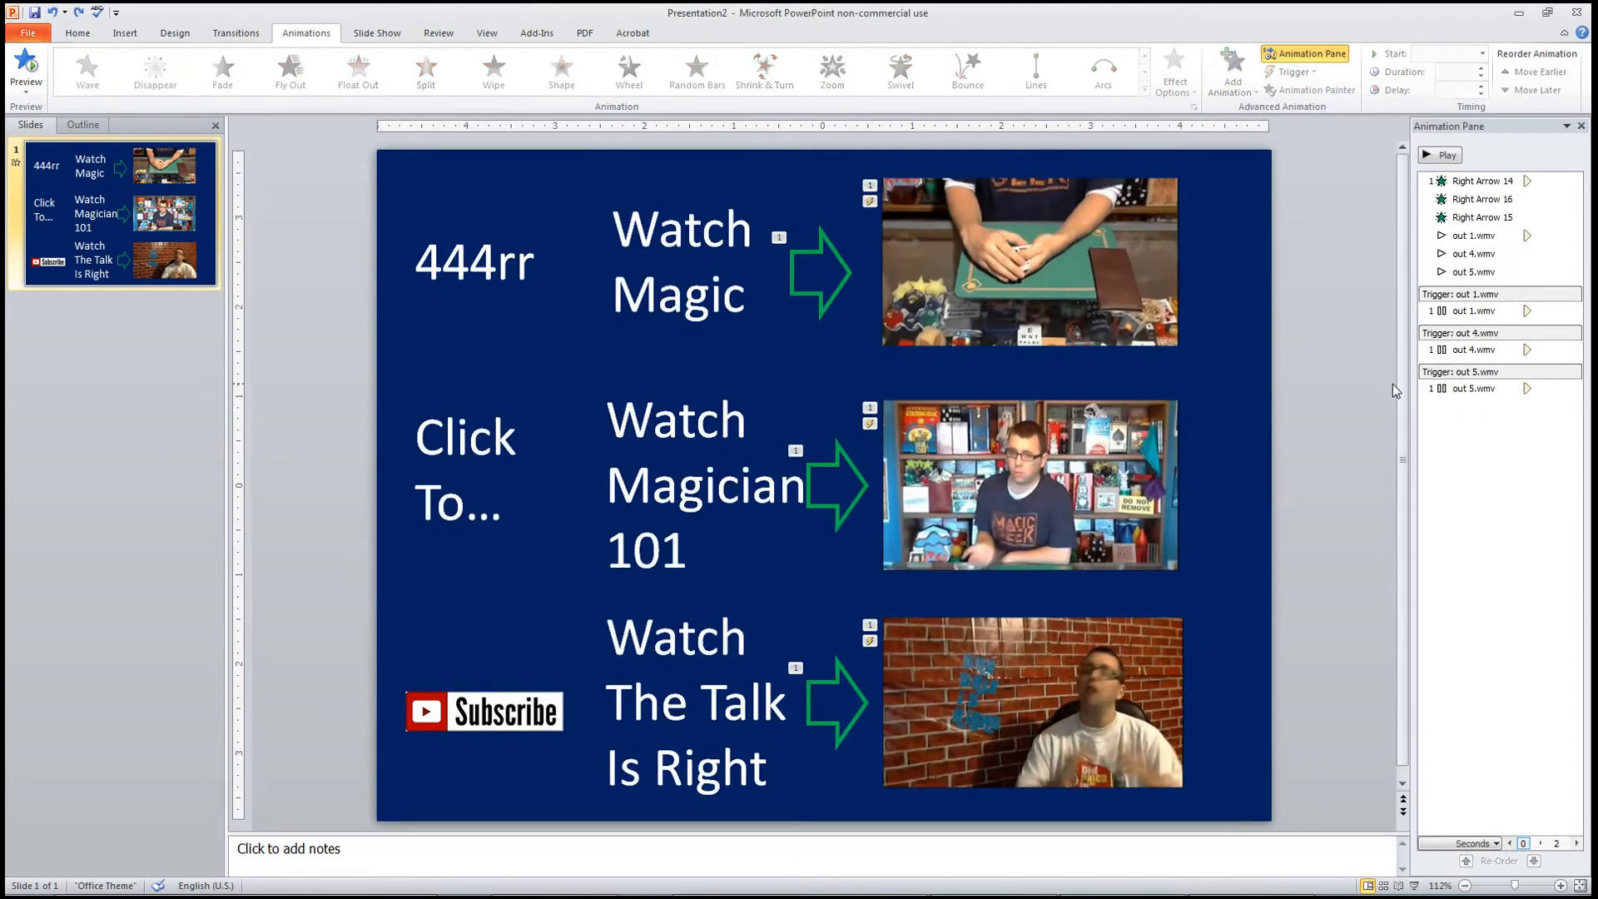
Add a Disappear exit effect to the arrow beside "Watch Magic"
click(822, 266)
right_click(823, 264)
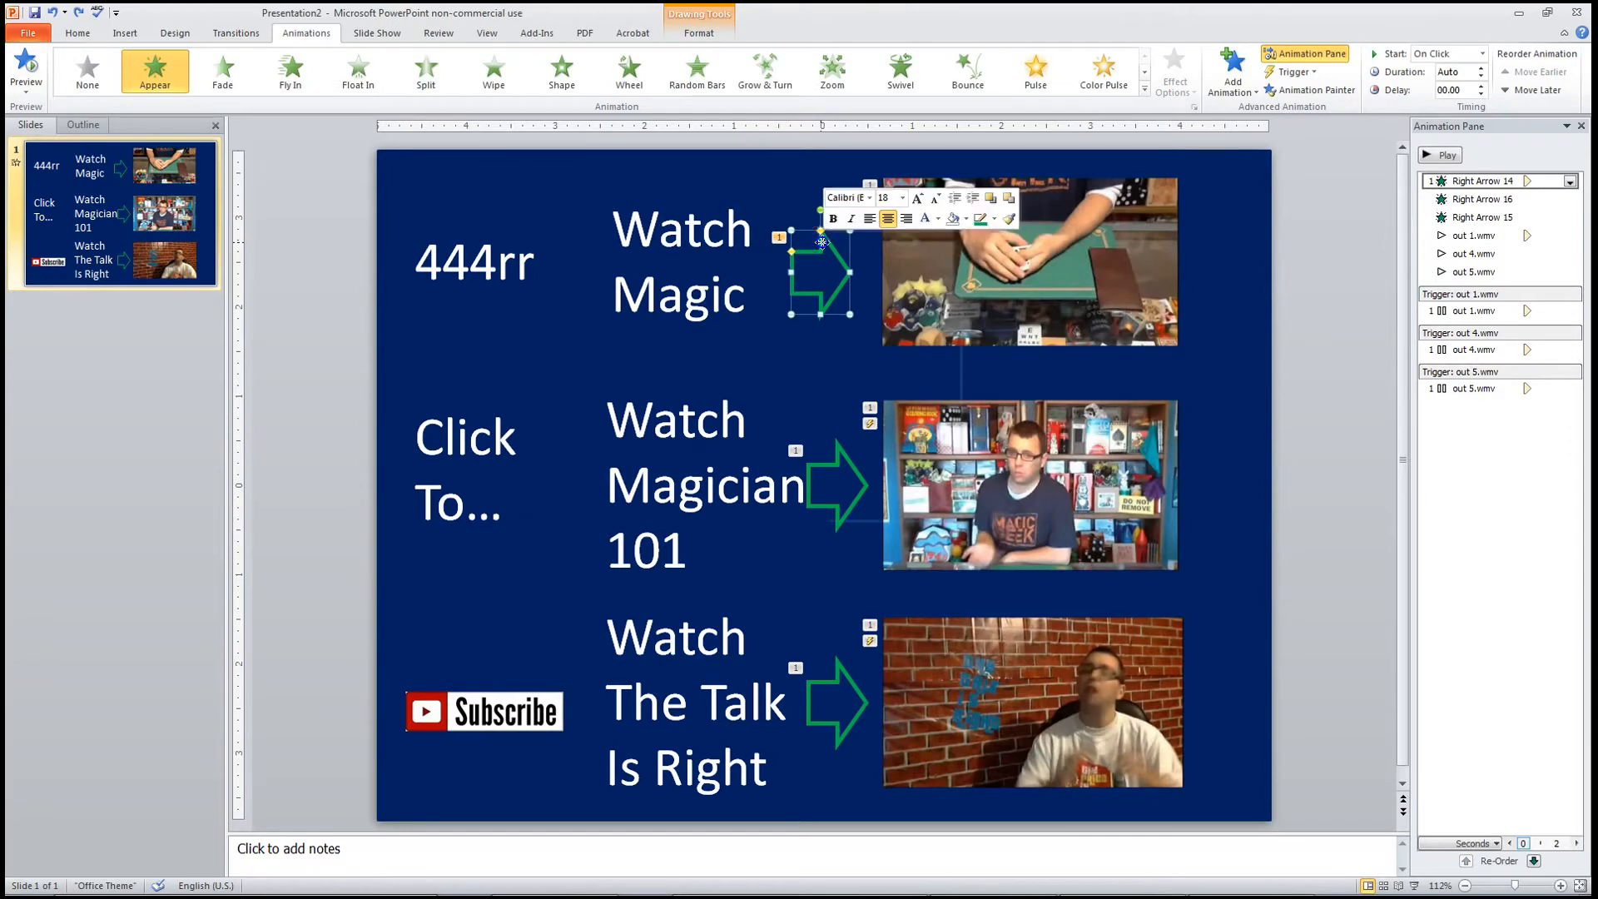
click(1254, 75)
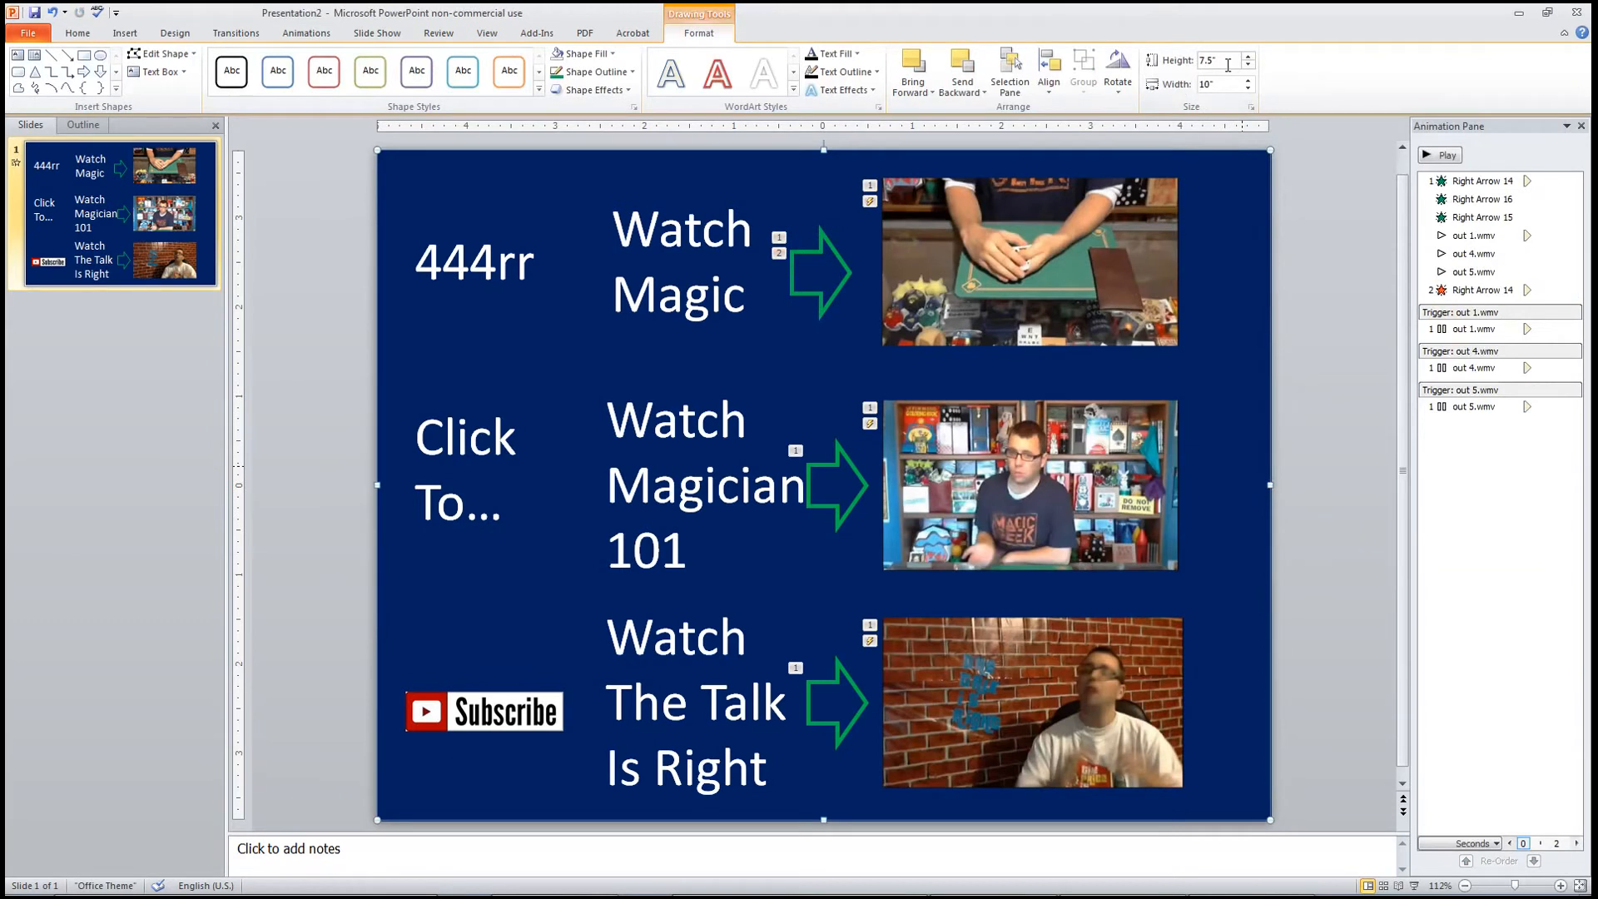
Set the Disappear effect of the "Watch Magic" arrow to start With Previous with a 7-second delay
click(1469, 289)
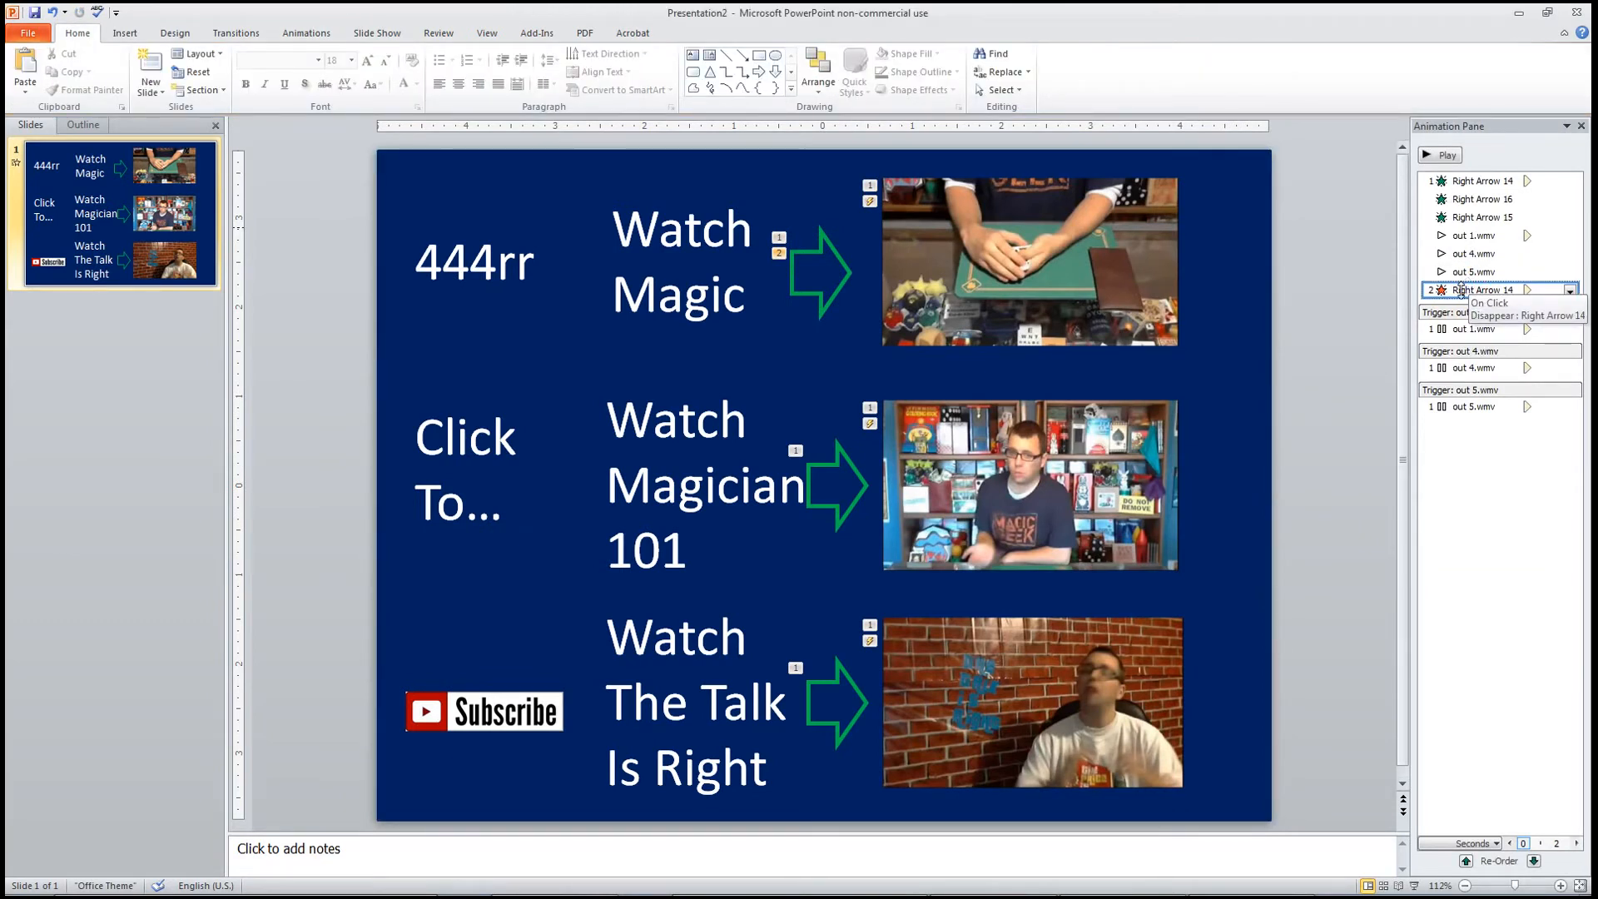
right_click(1462, 291)
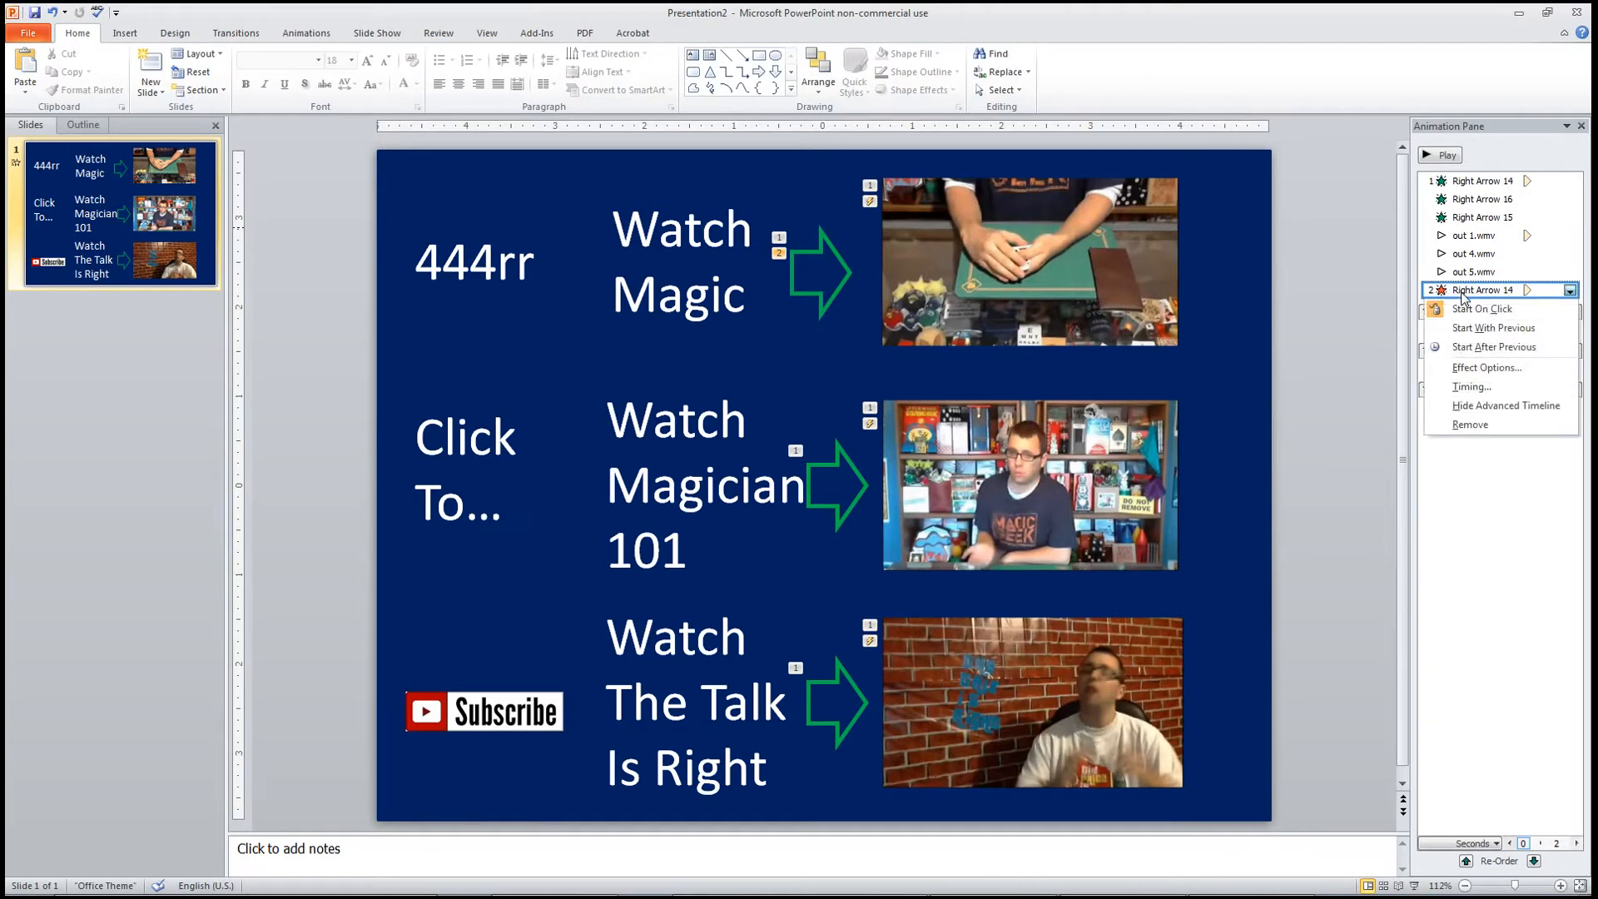
click(1461, 333)
click(1570, 290)
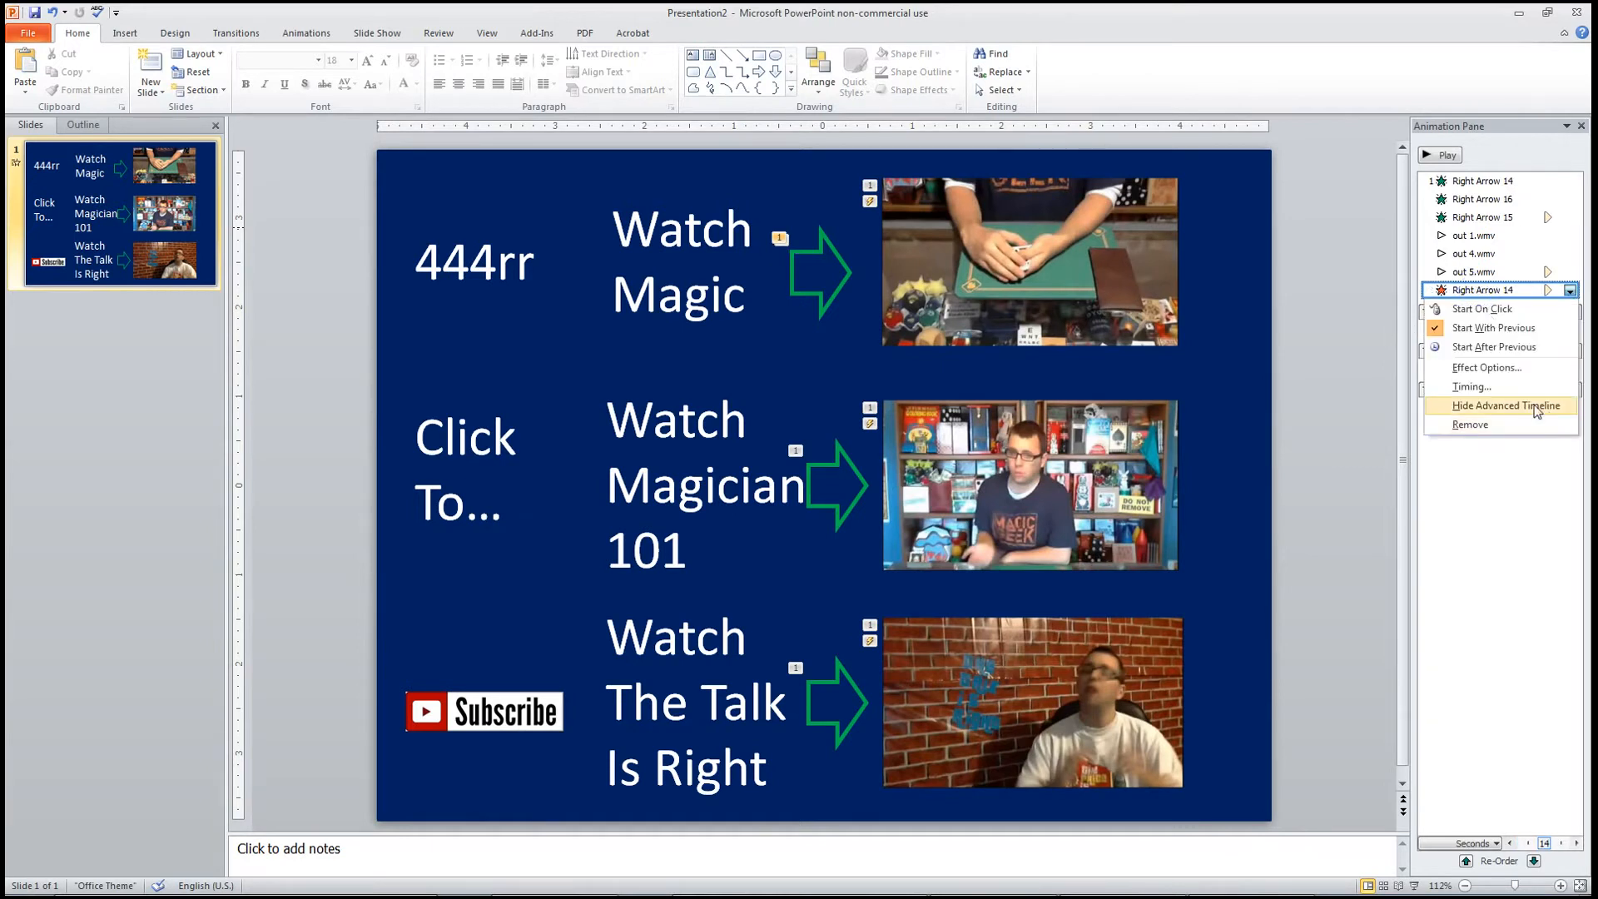
click(1520, 388)
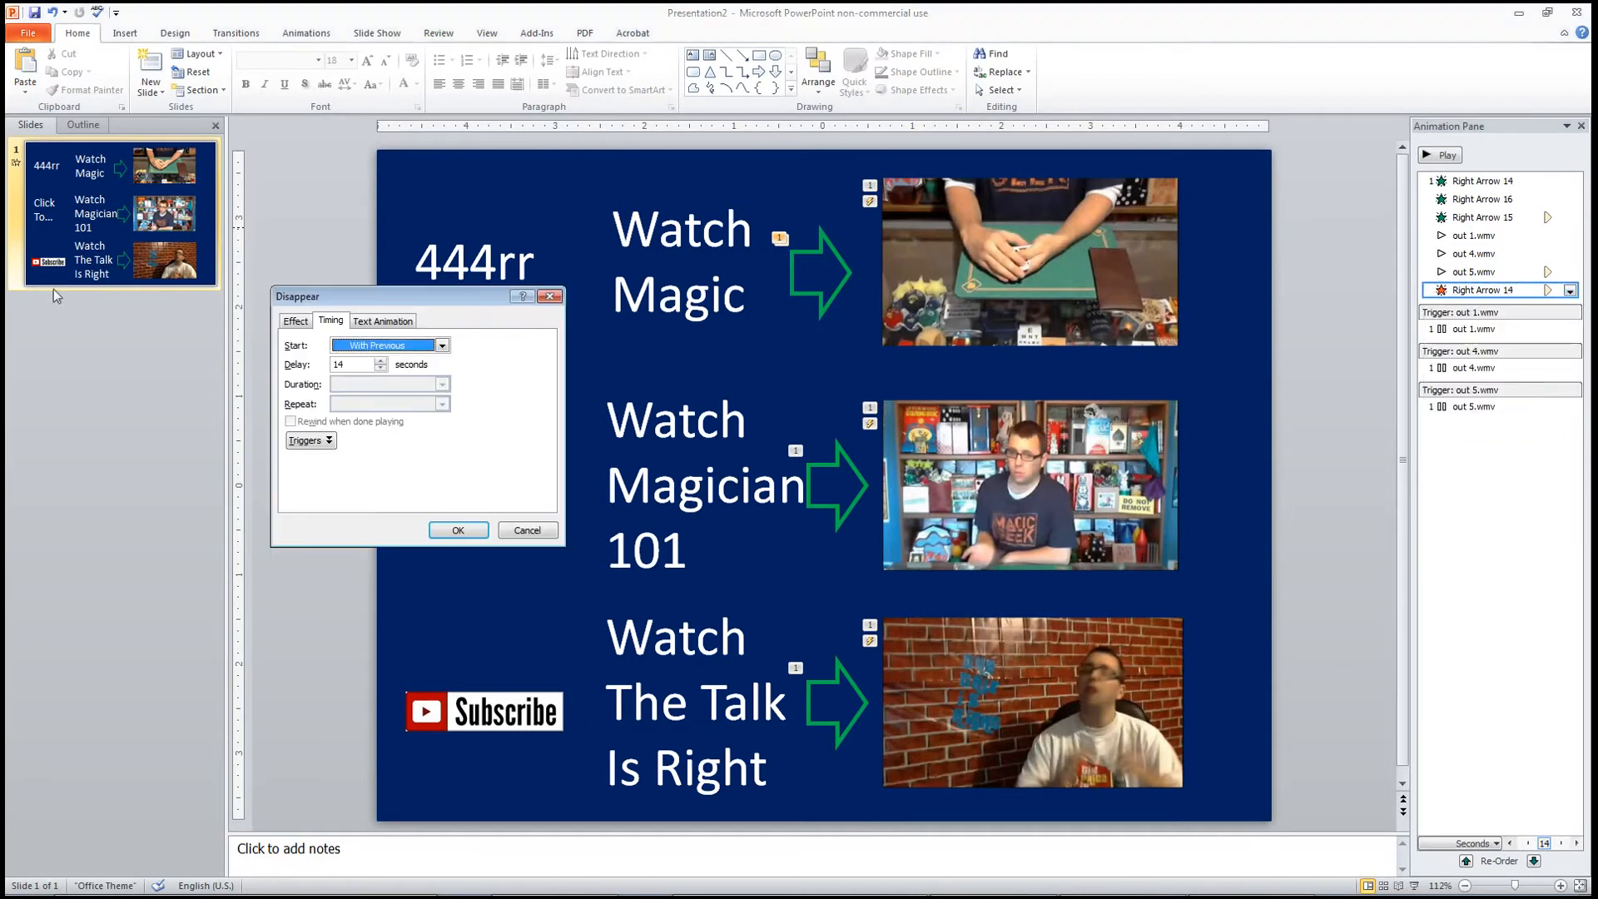
double_click(340, 365)
text(7)
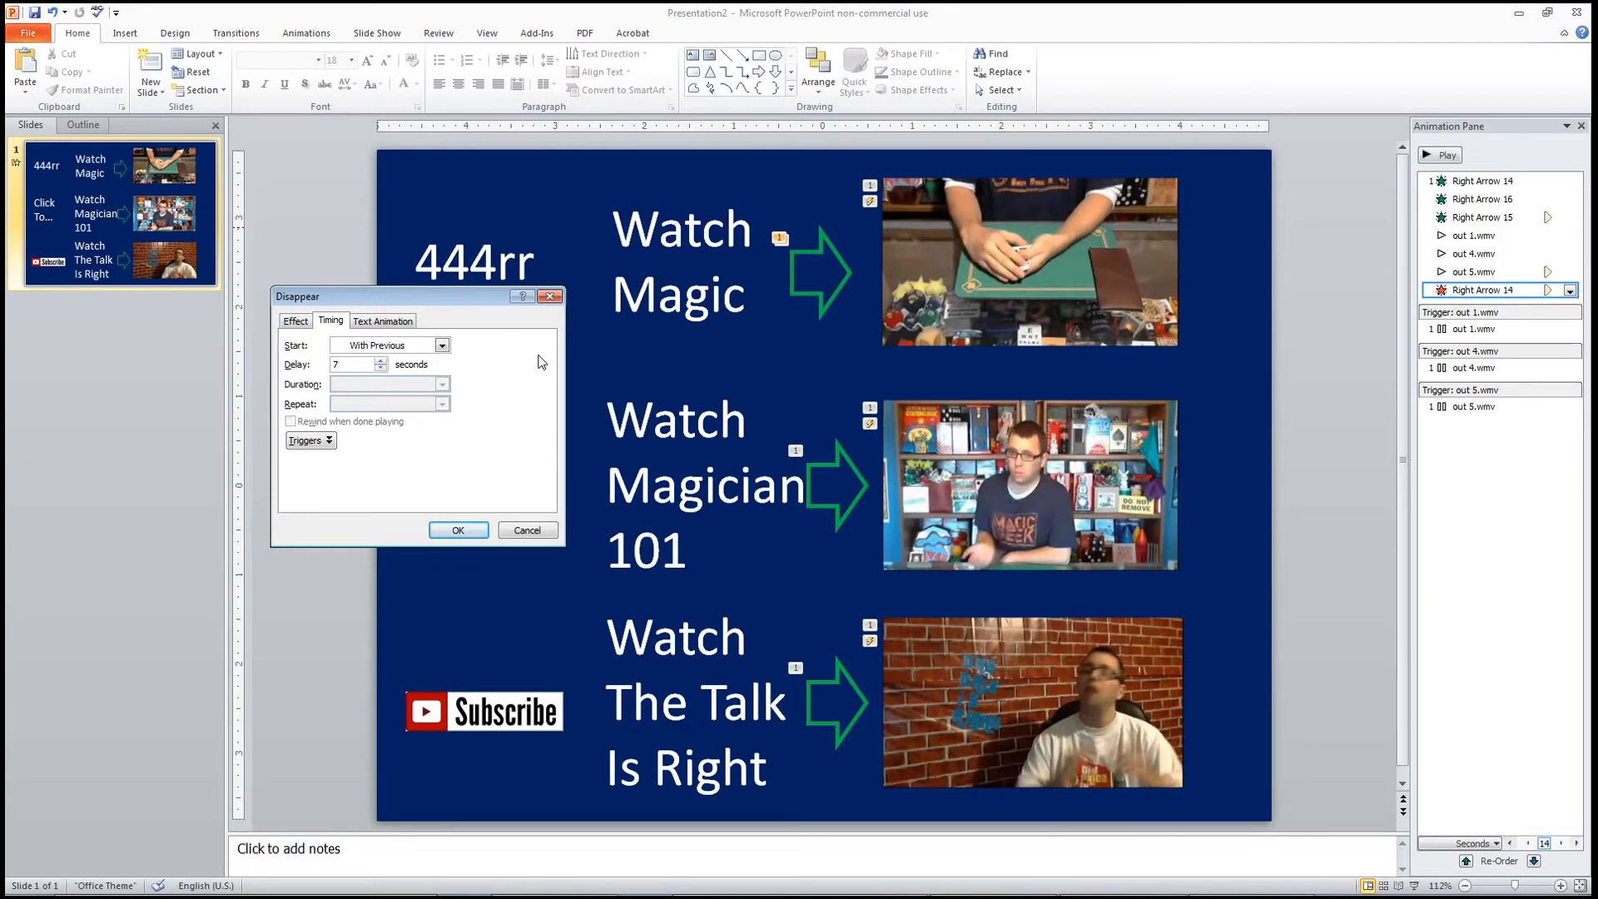
key(Return)
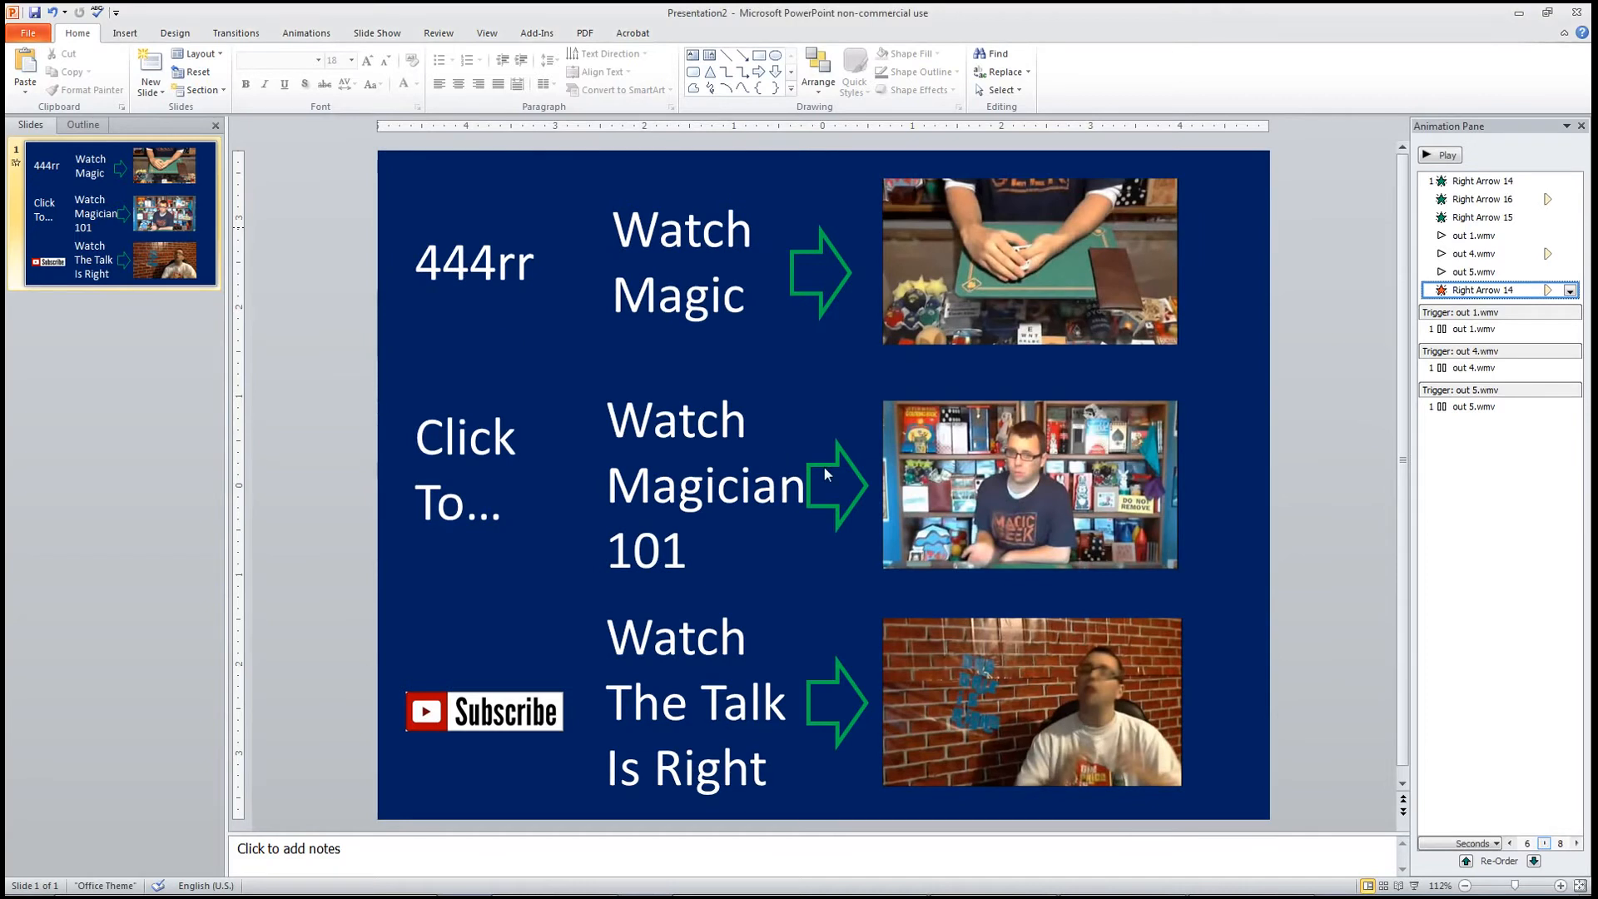
Add a Disappear exit effect to the arrow beside "Watch Magician 101"
click(841, 464)
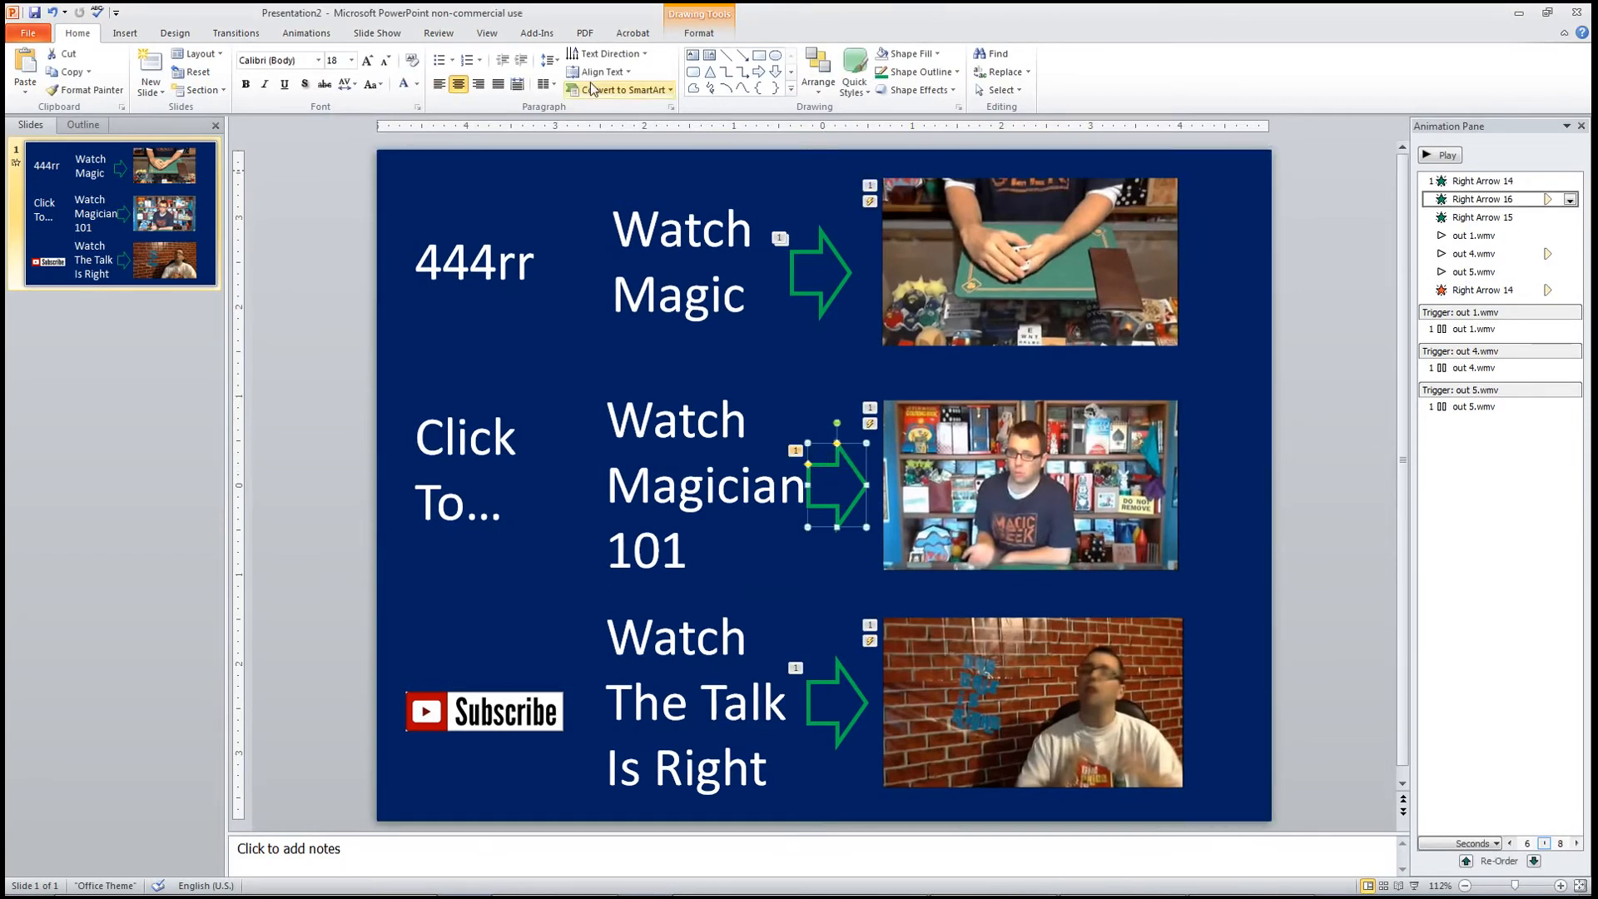
click(299, 35)
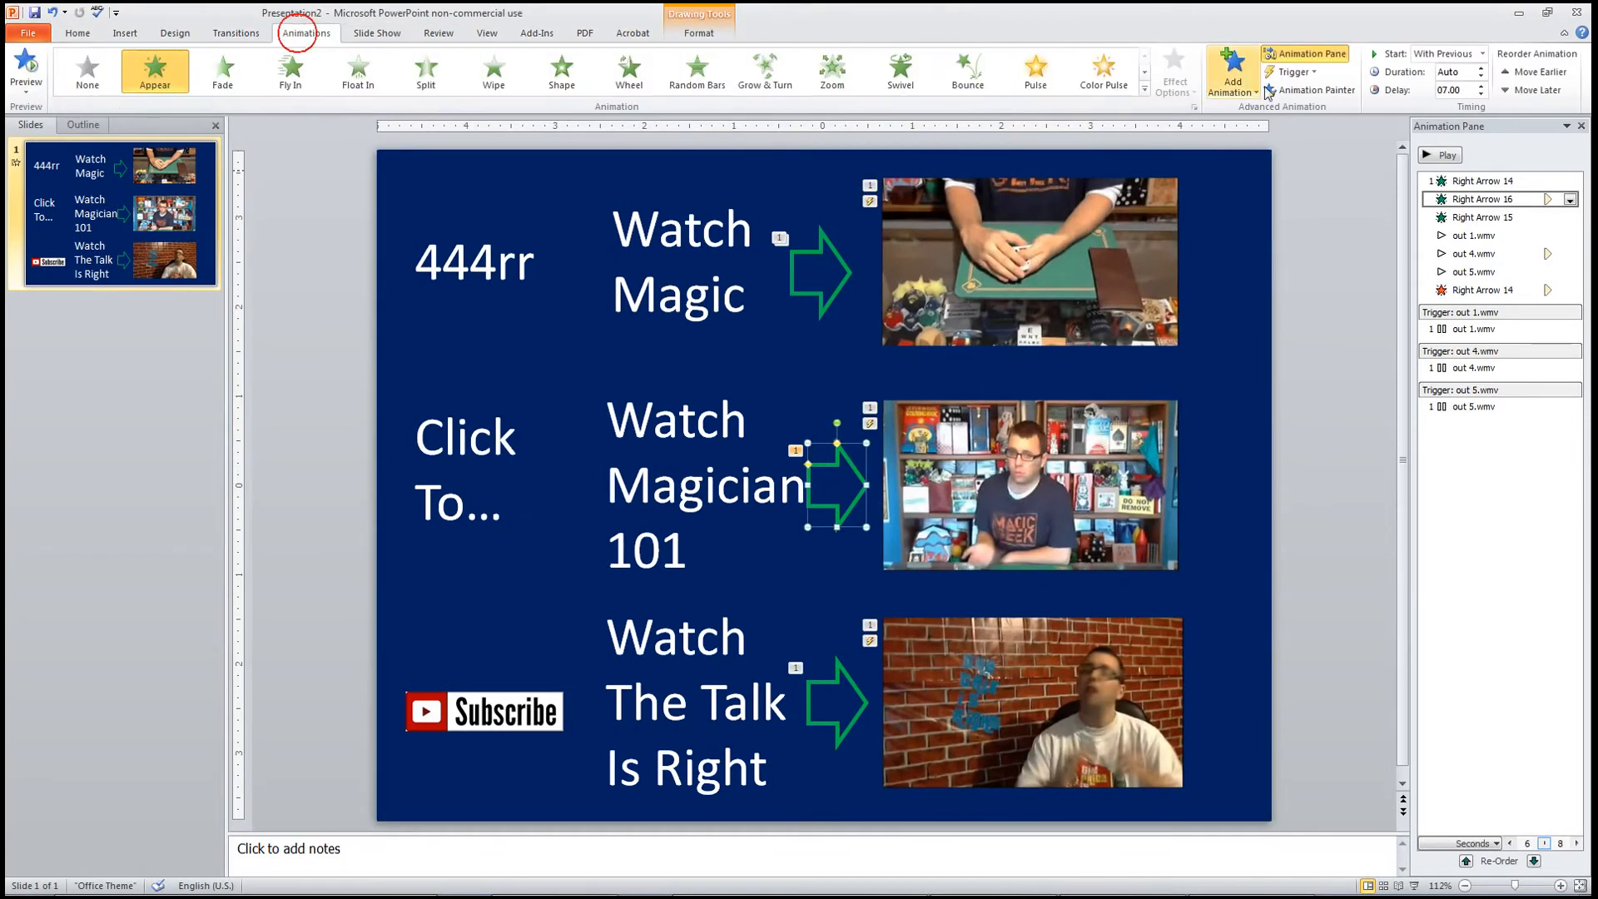
click(1233, 73)
click(1241, 476)
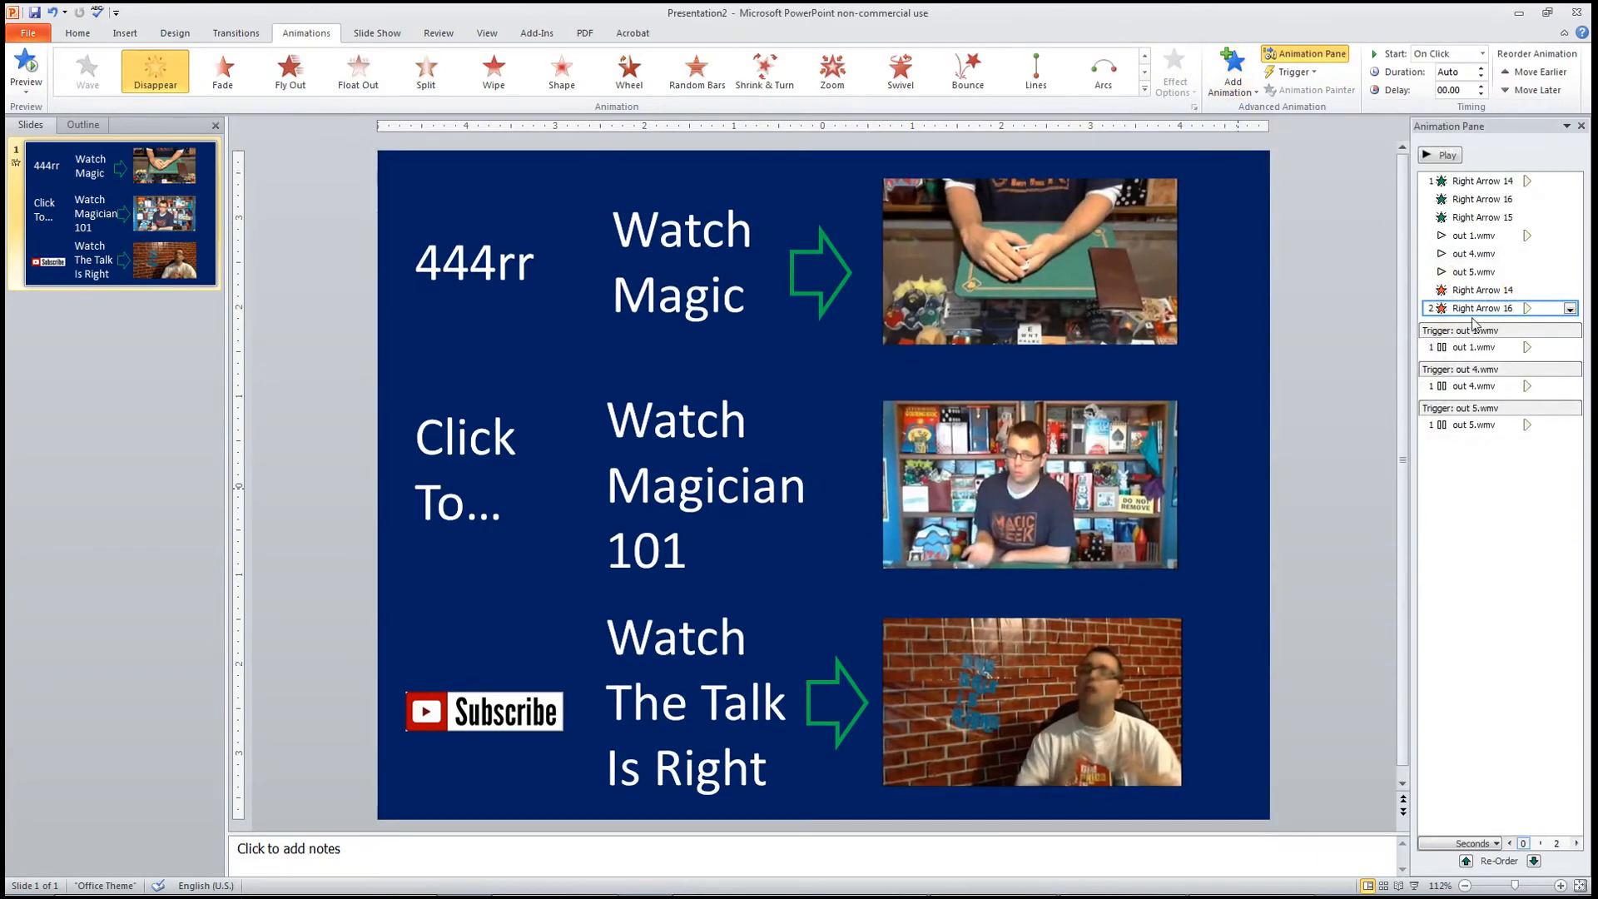
Set the Disappear effect of the "Watch Magician 101" arrow to start With Previous with a 14-second delay
right_click(1475, 310)
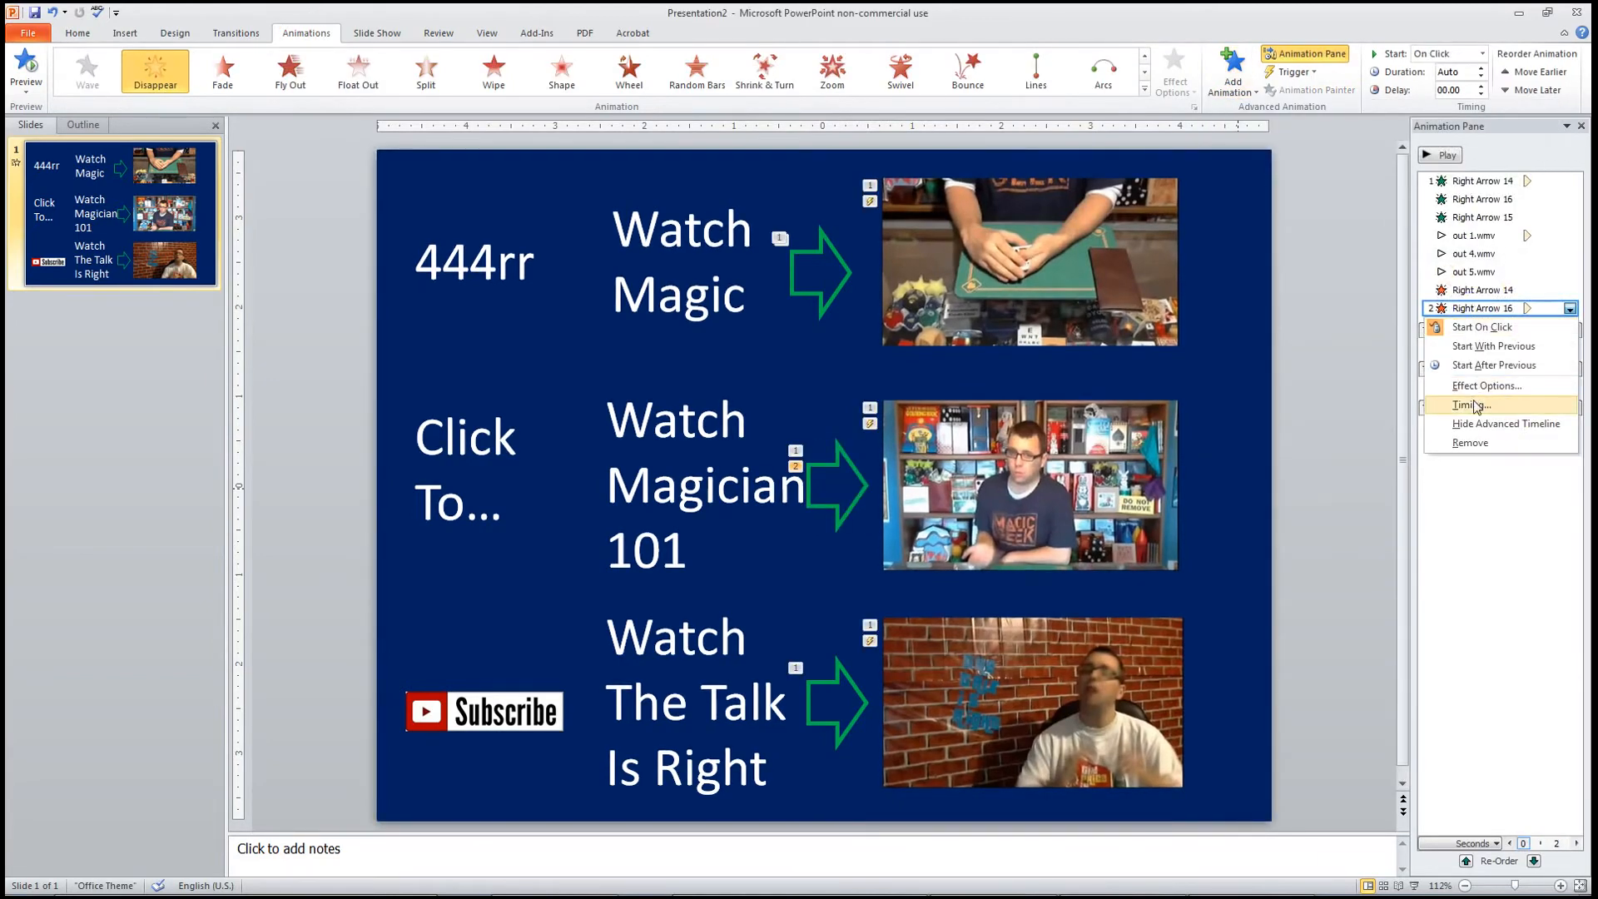
click(1470, 349)
right_click(1480, 308)
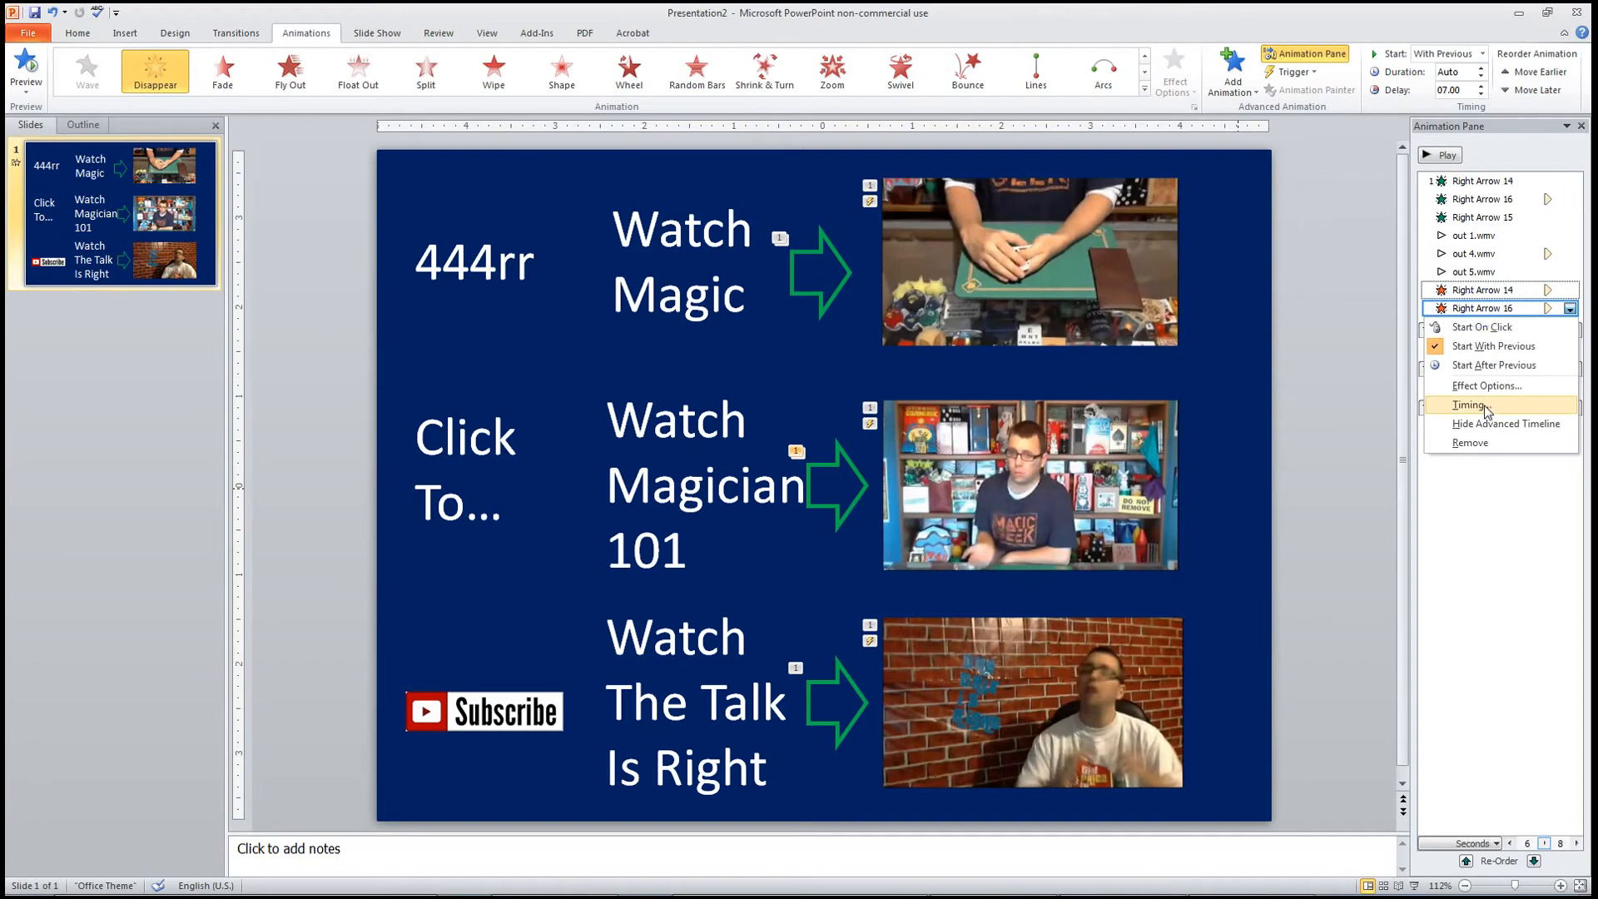
click(1472, 404)
click(342, 367)
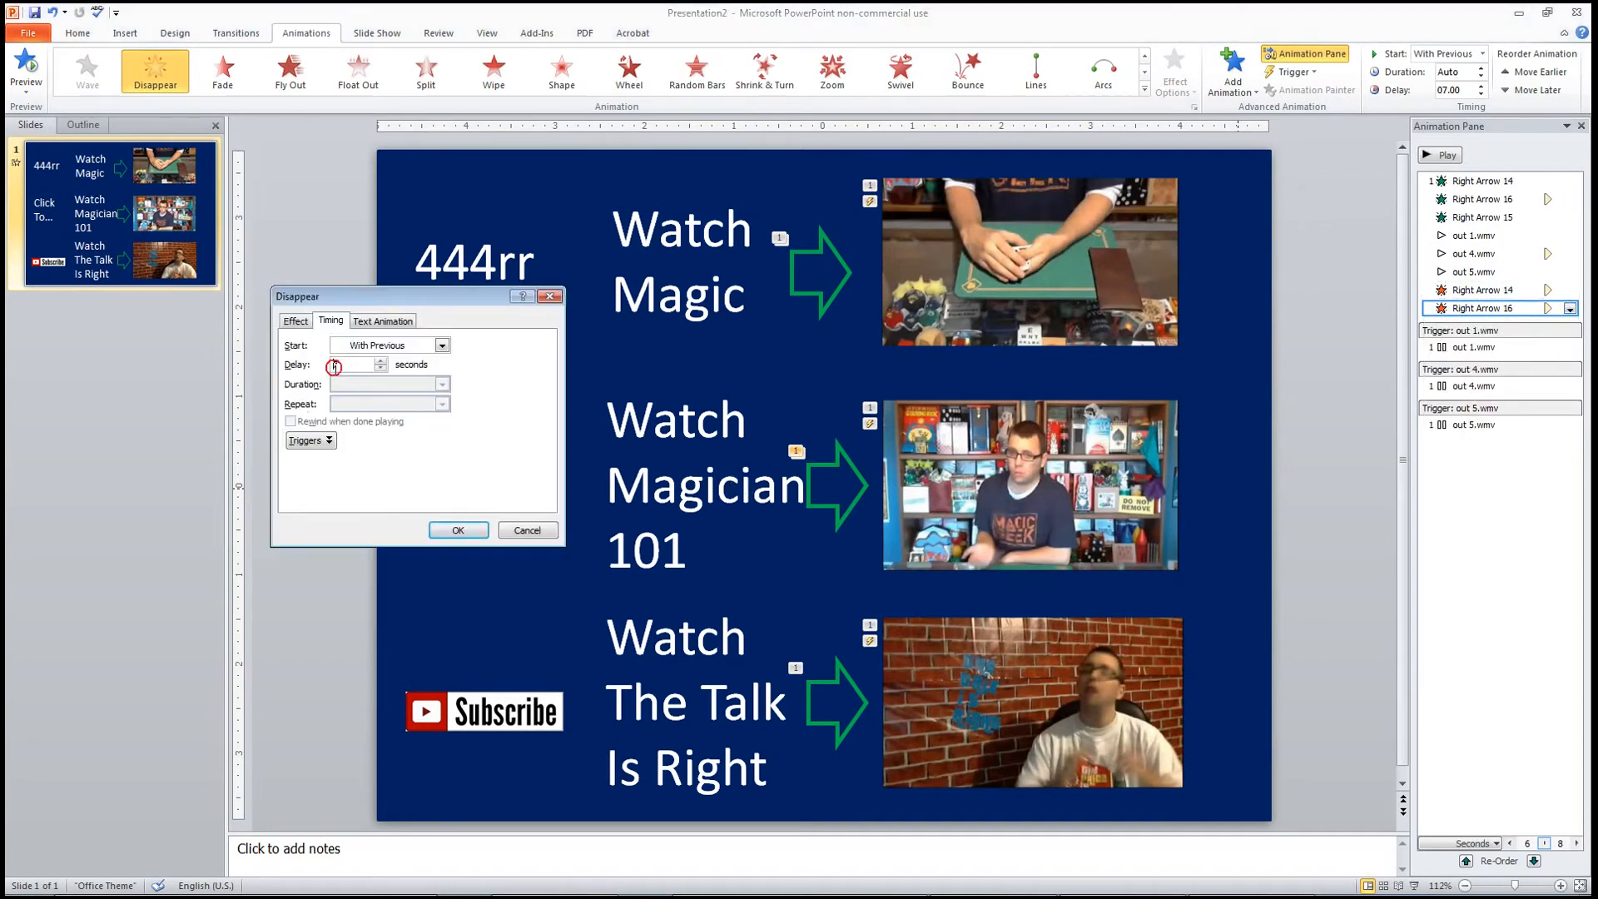
double_click(337, 366)
text(14)
key(Return)
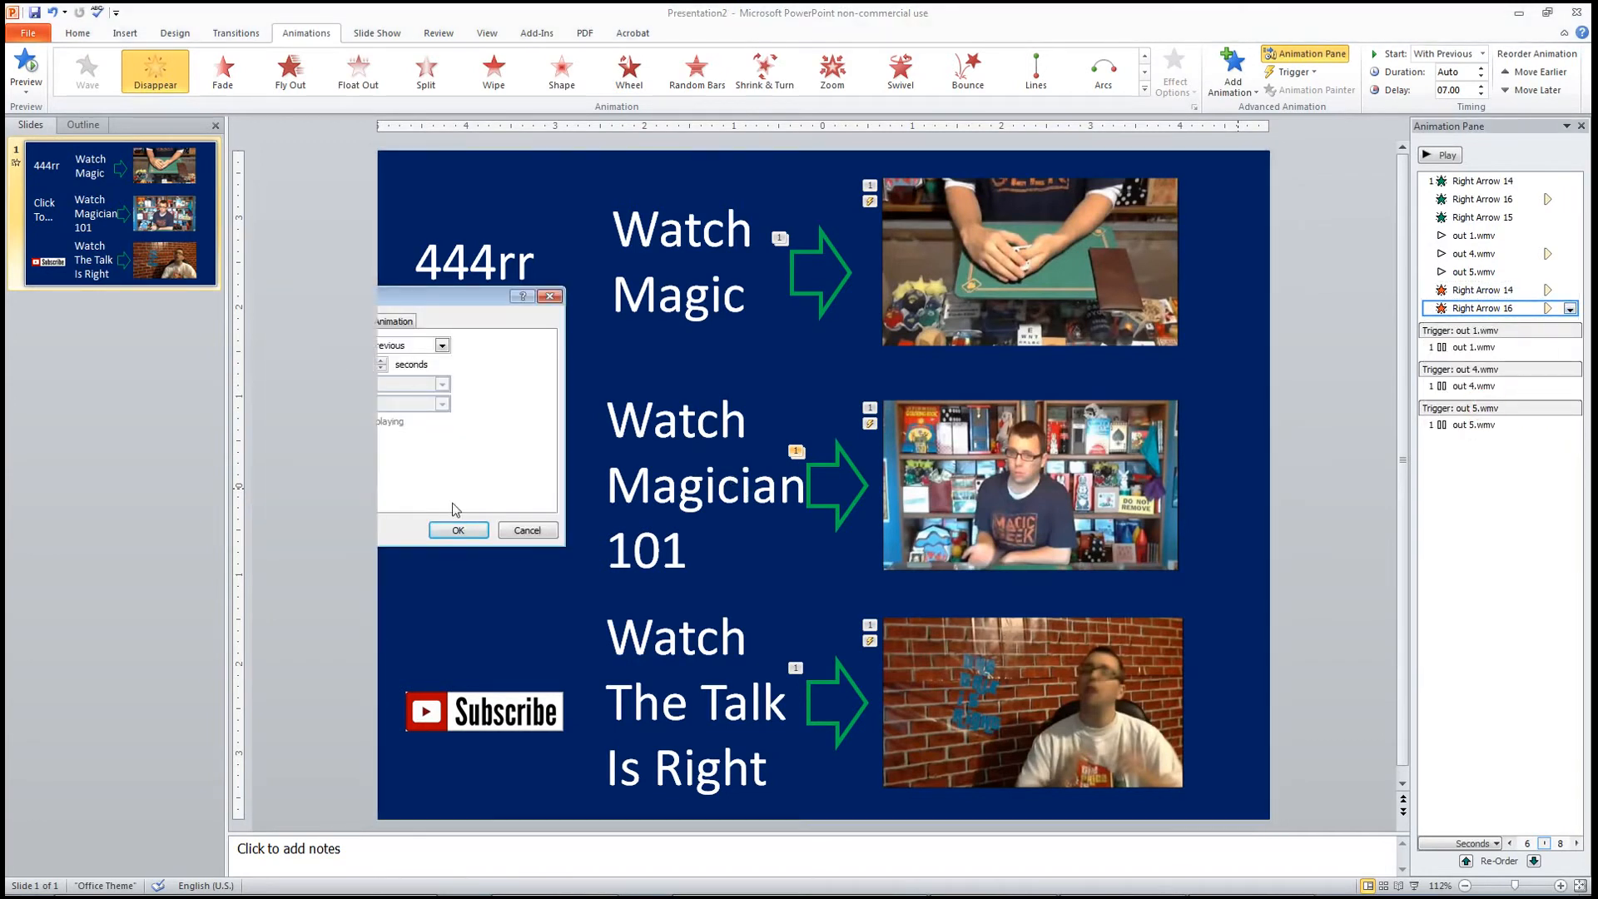
Run the slide show from the beginning to check the timing of the arrows and videos
click(839, 682)
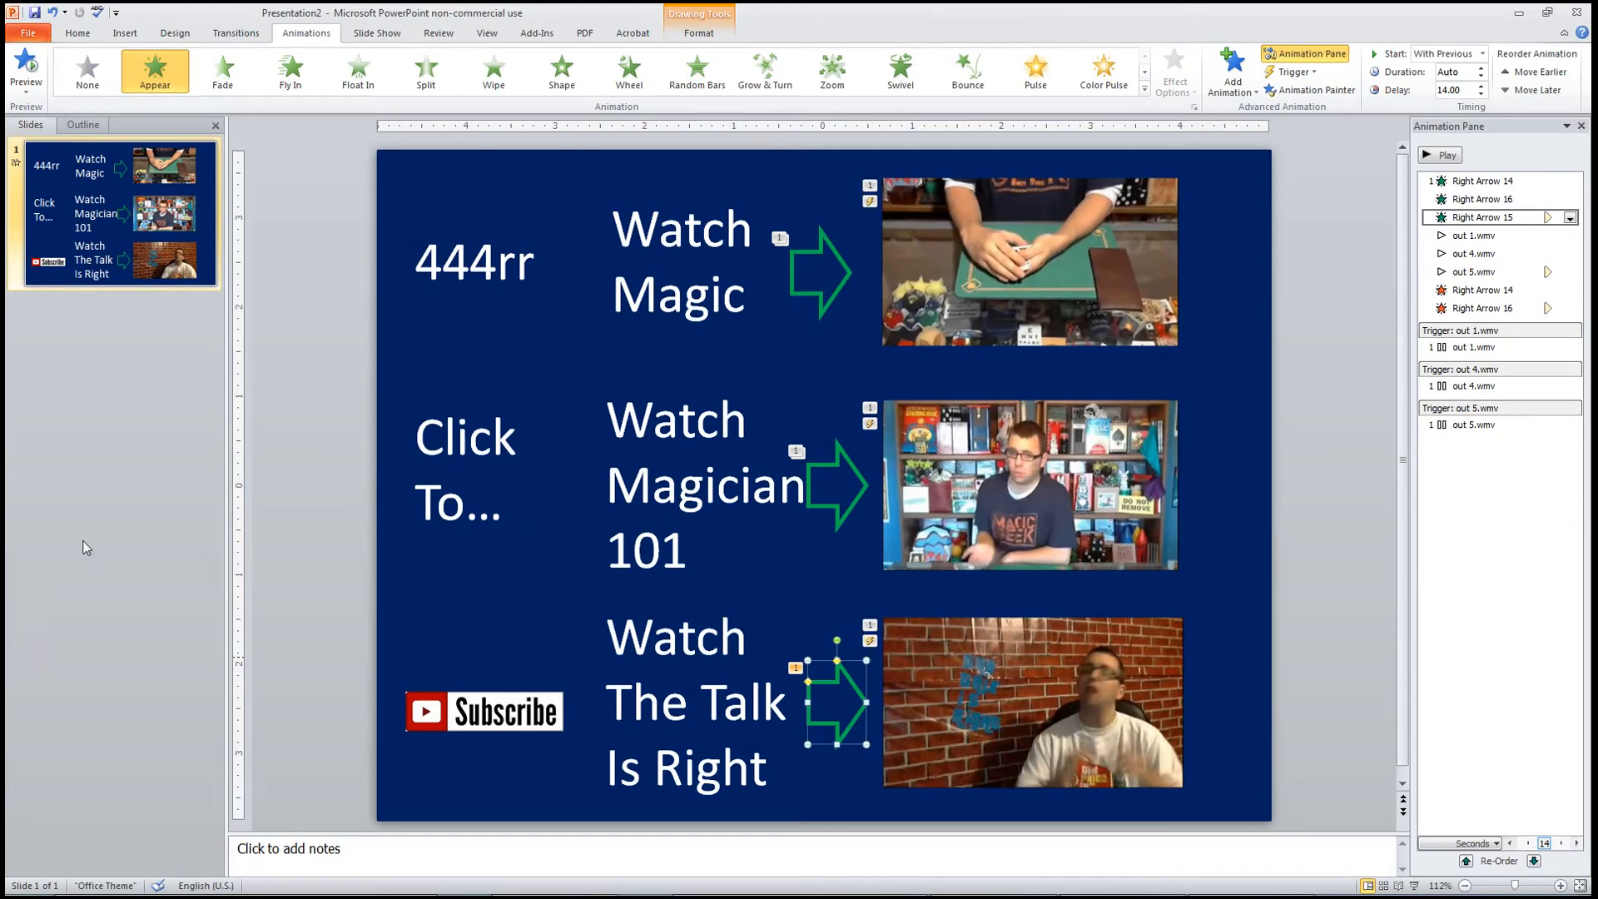
click(385, 34)
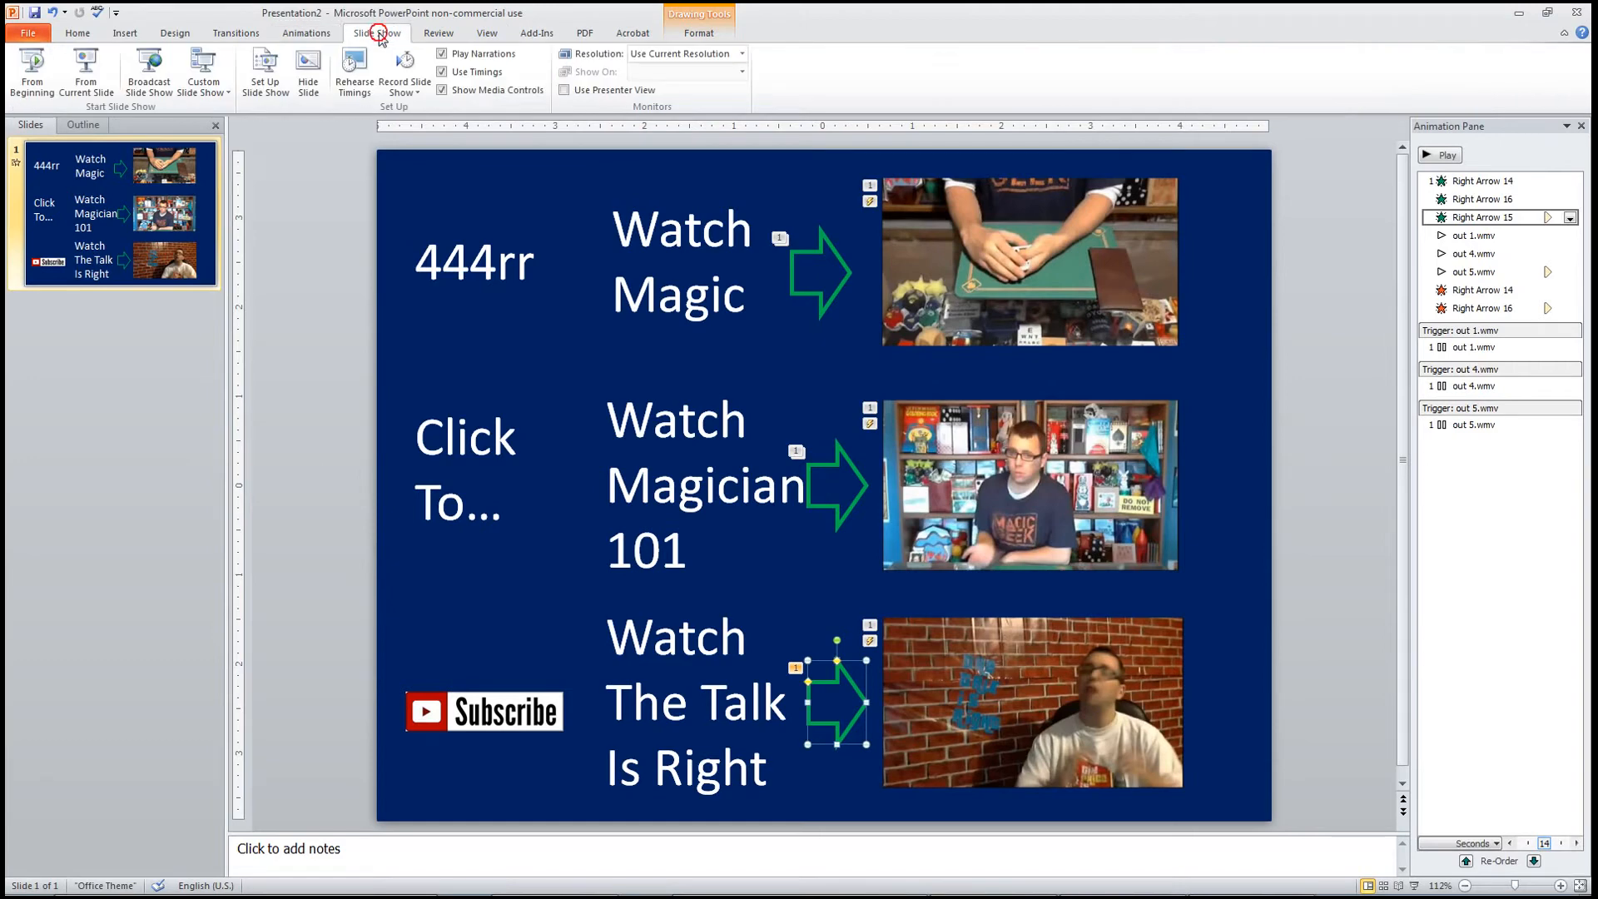
click(33, 81)
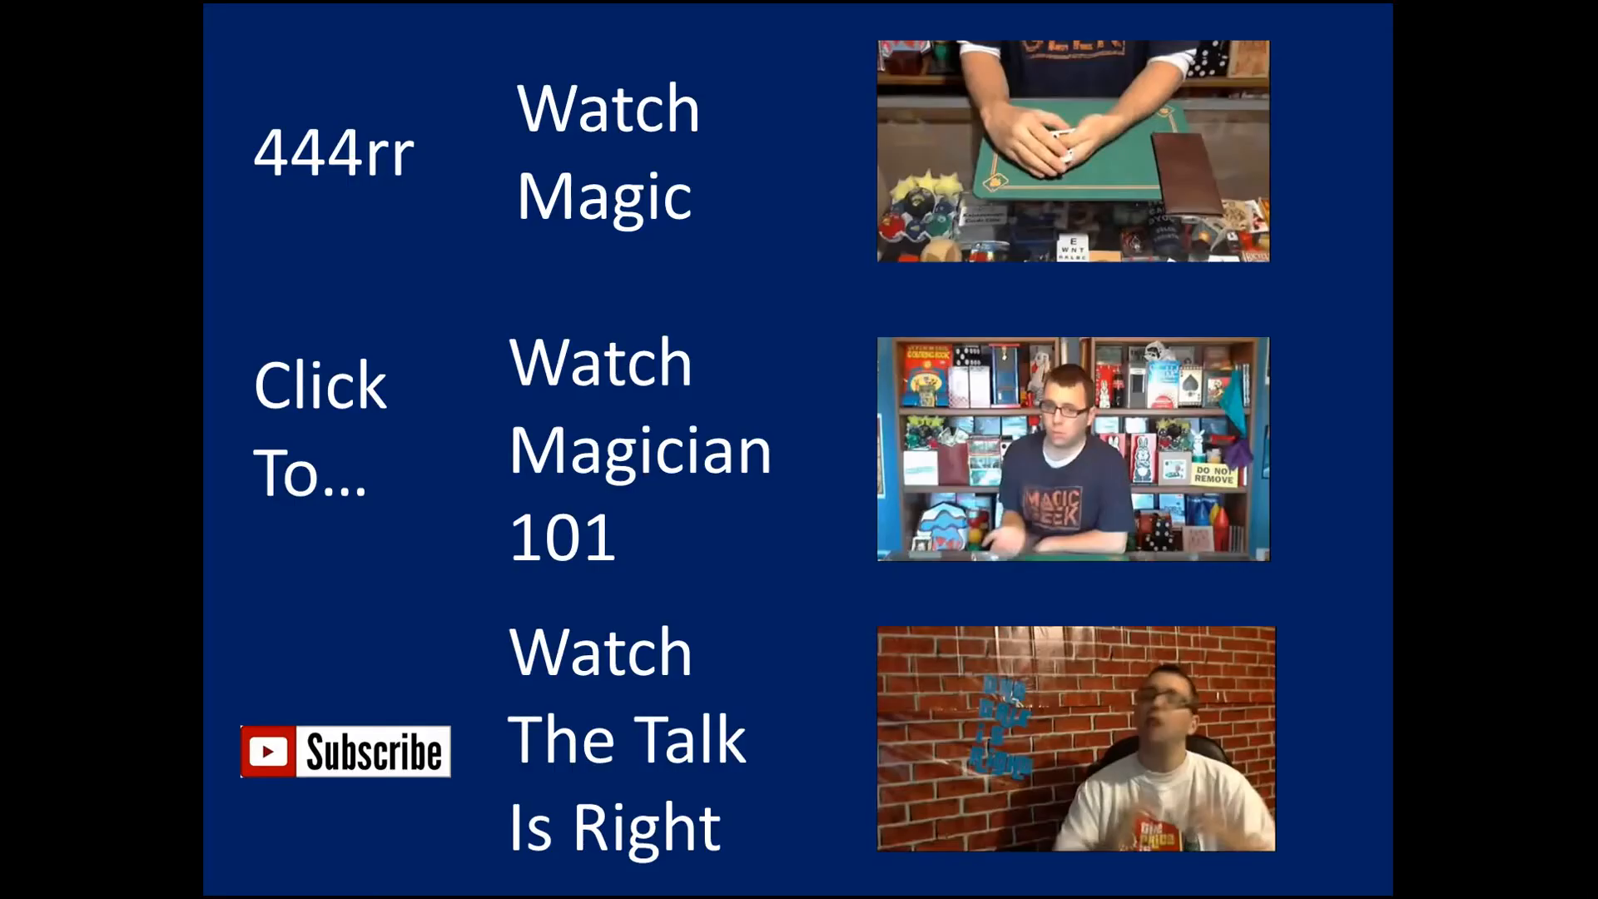
click(73, 270)
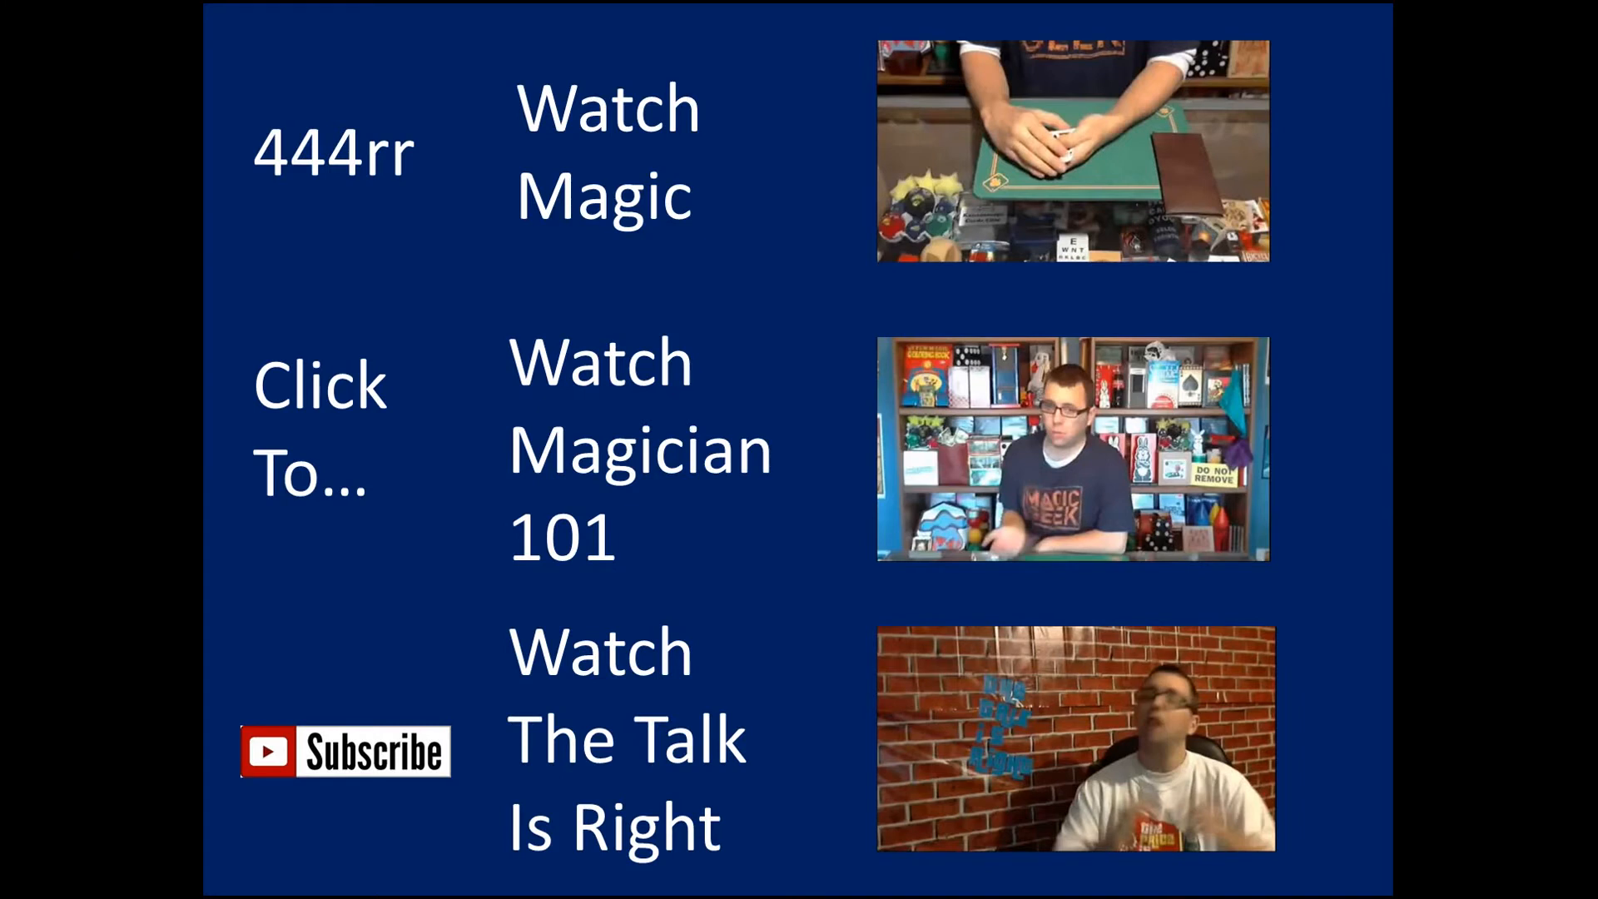
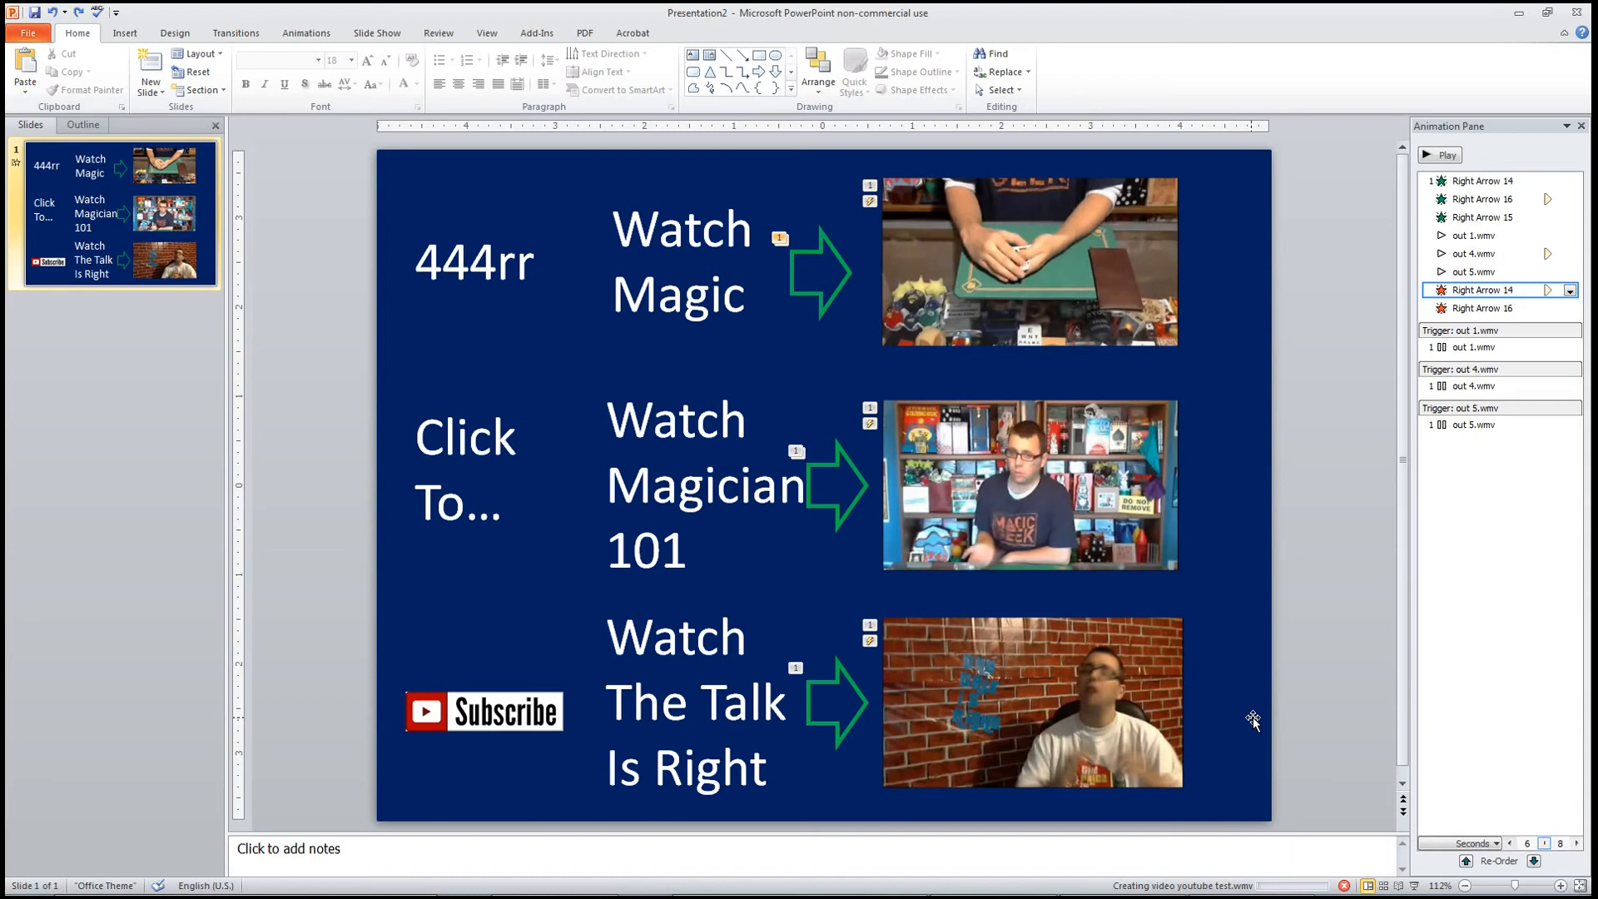
Cancel the running export of youtube test.wmv and switch to the YouTube annotation editor in Chrome
click(1343, 885)
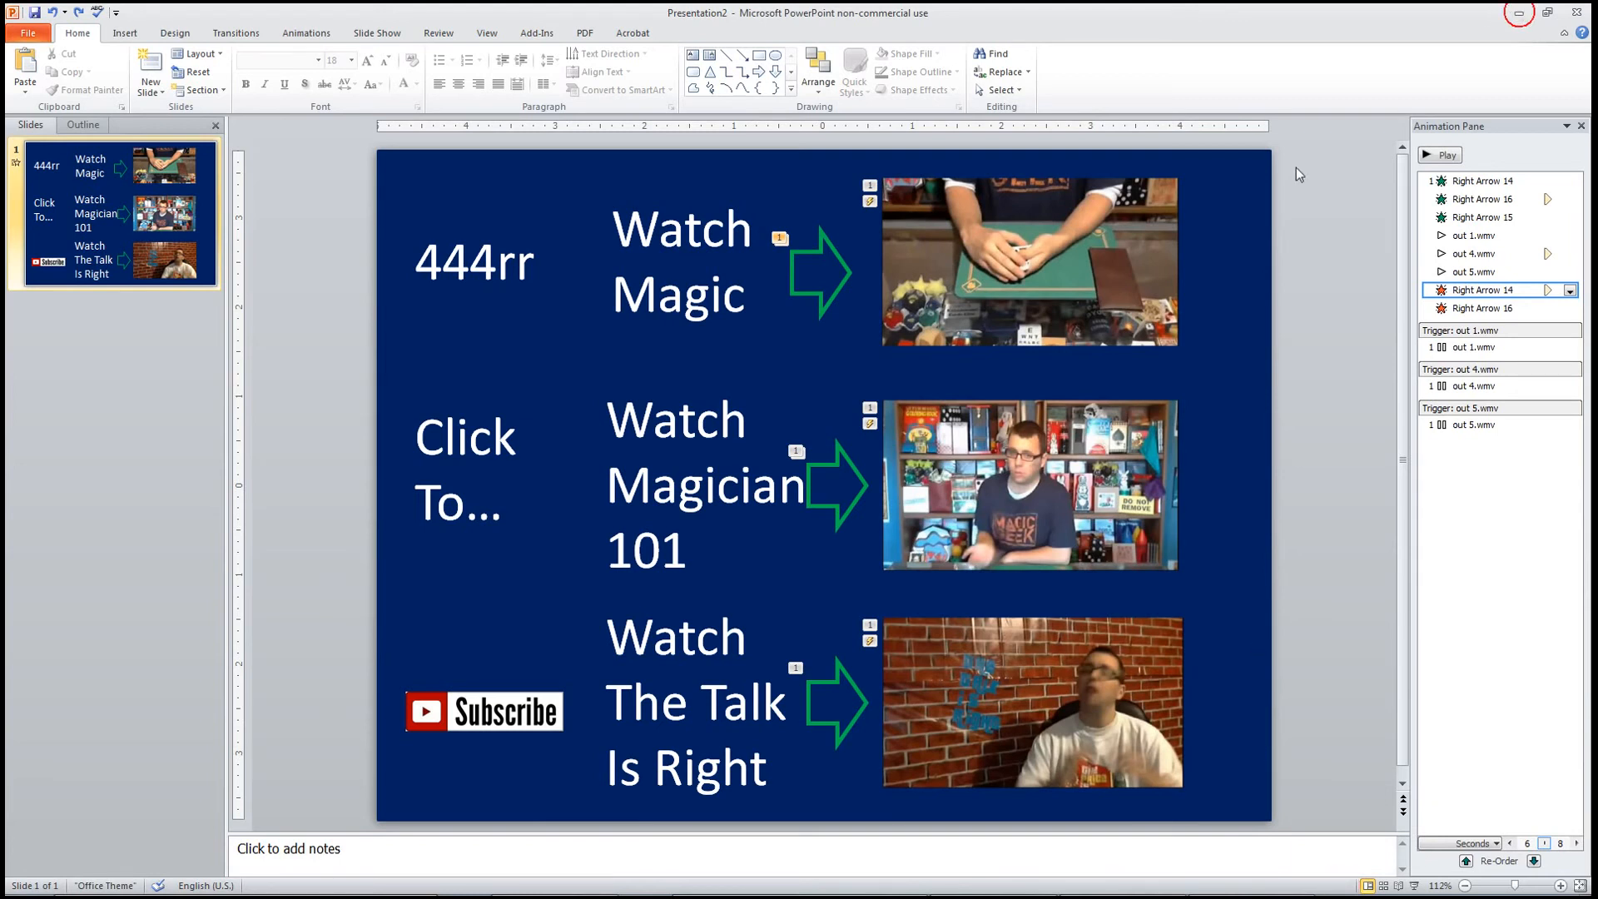
mouse_move(1040, 861)
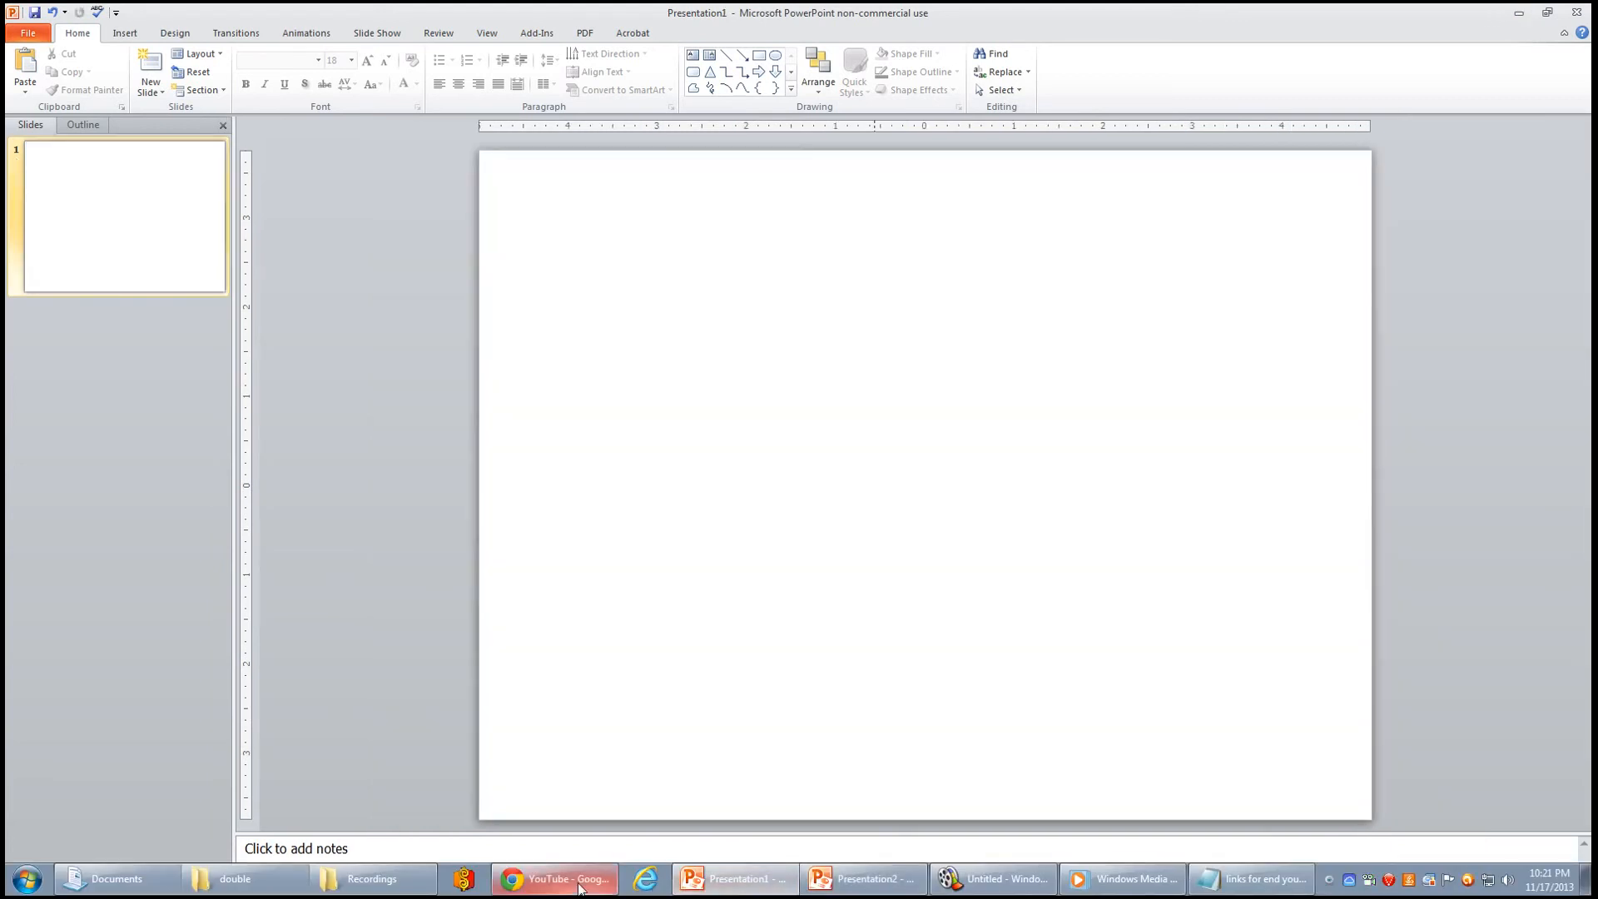
click(576, 884)
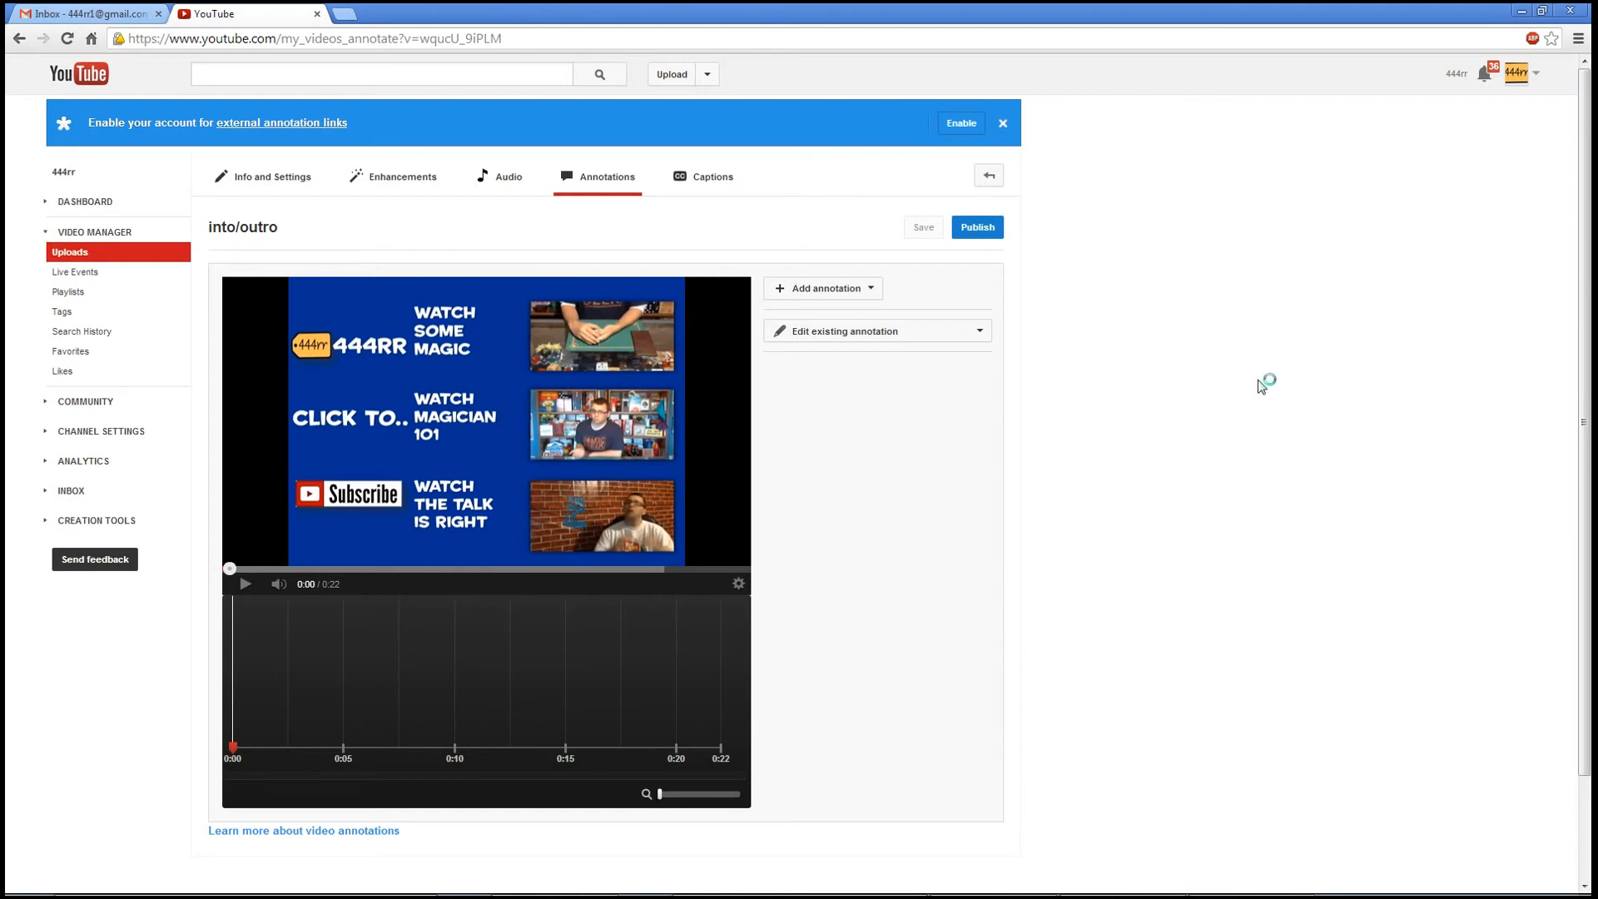
Add a label annotation and fit its frame over the "Watch some magic" preview video
click(802, 290)
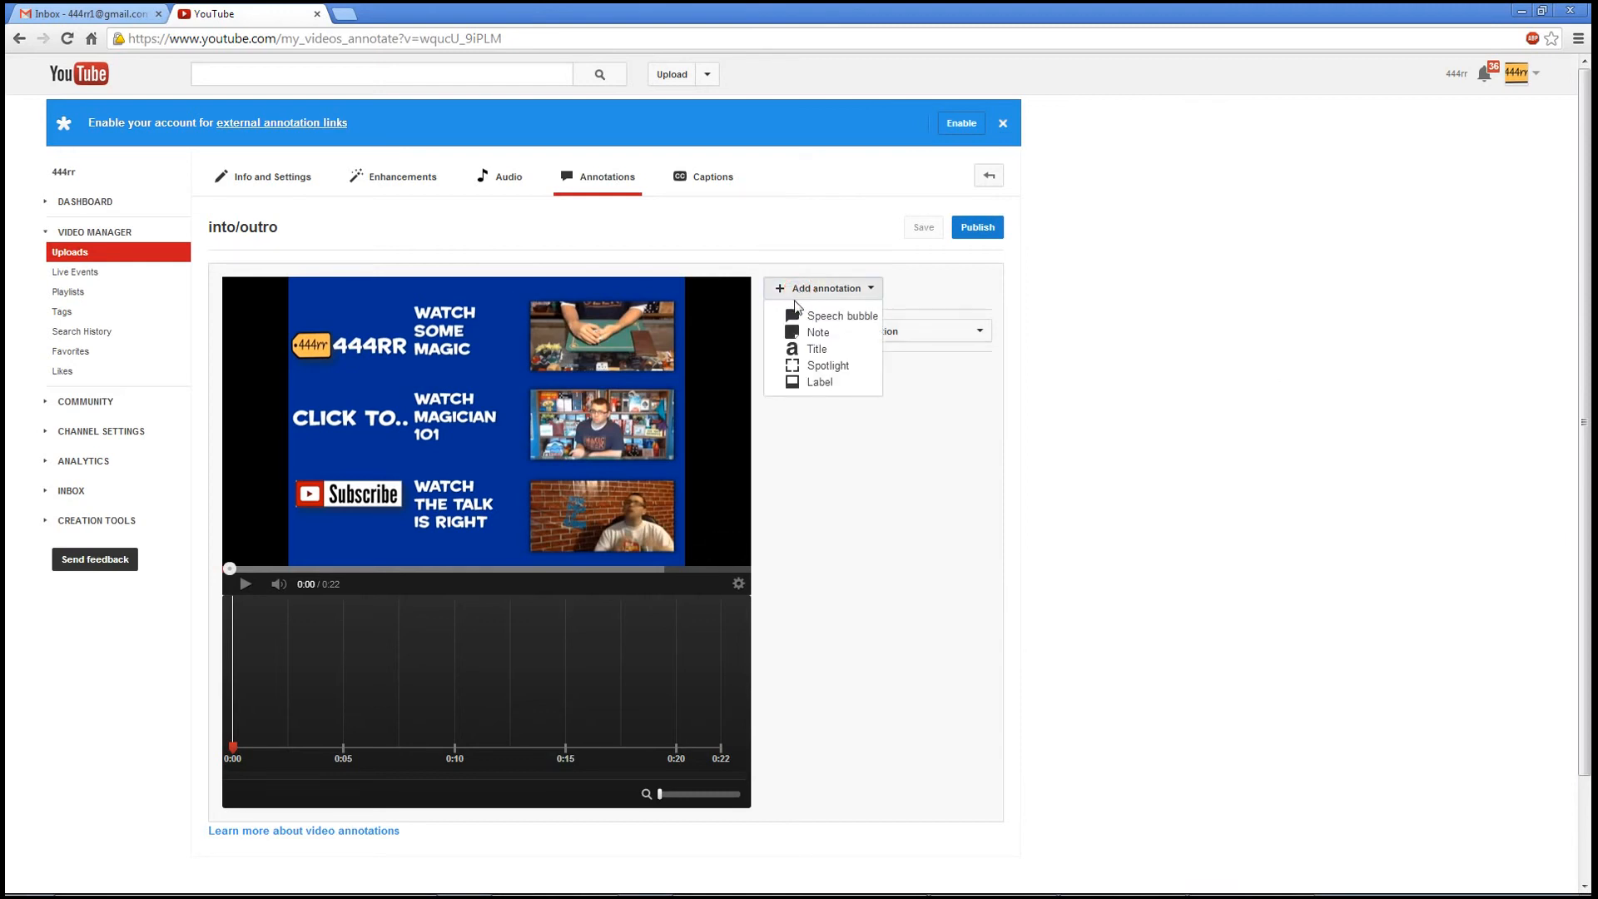
click(840, 384)
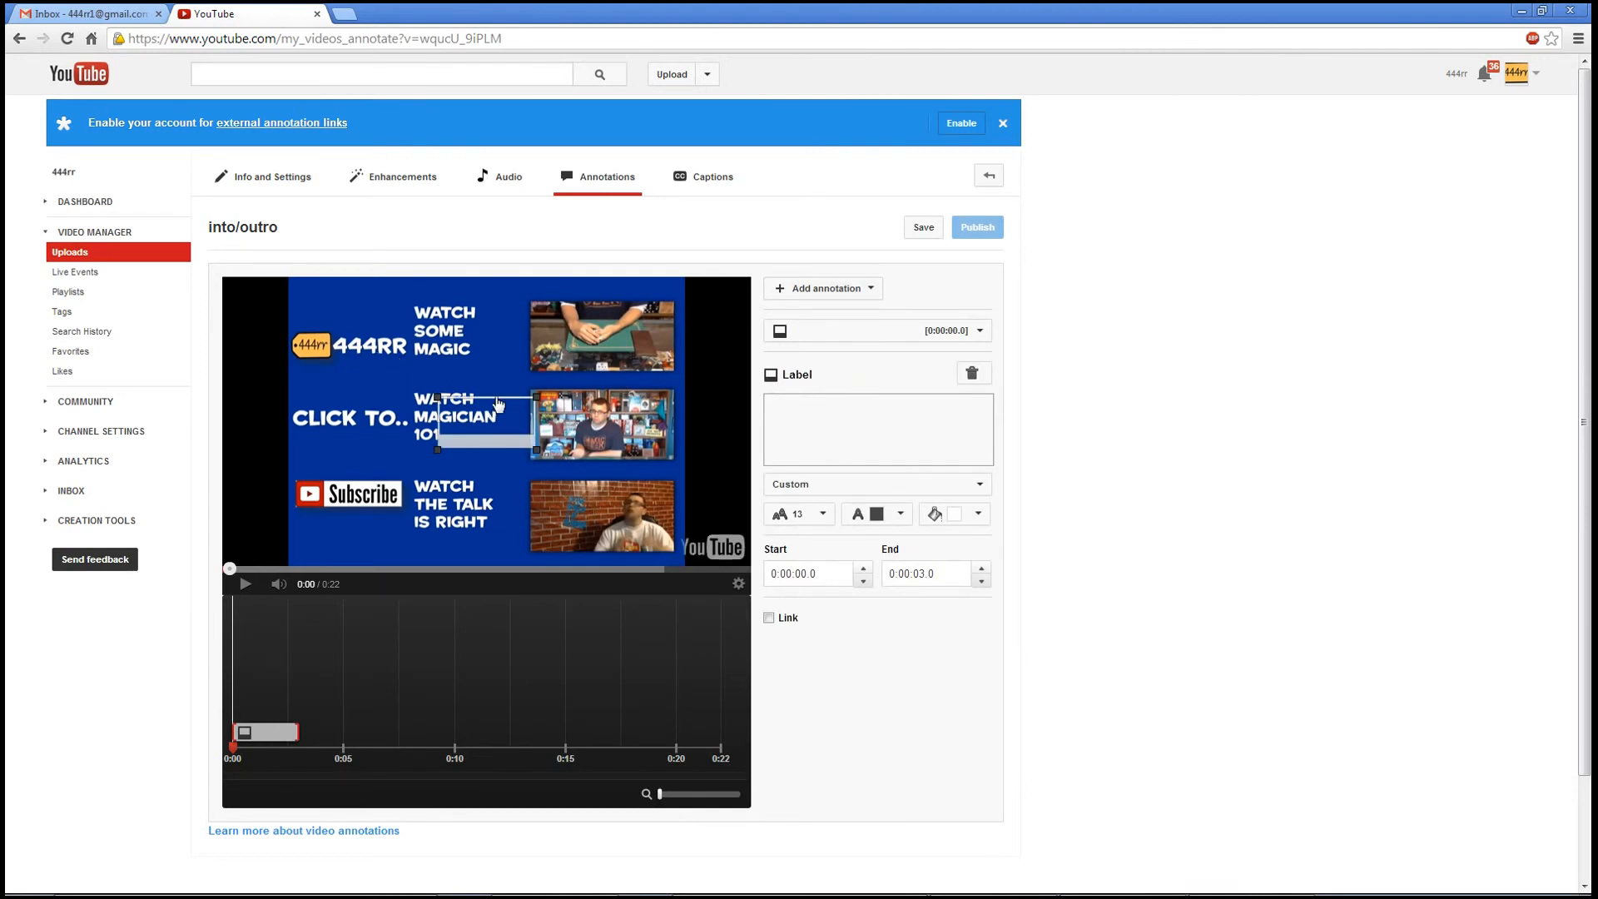
drag(492, 413, 585, 305)
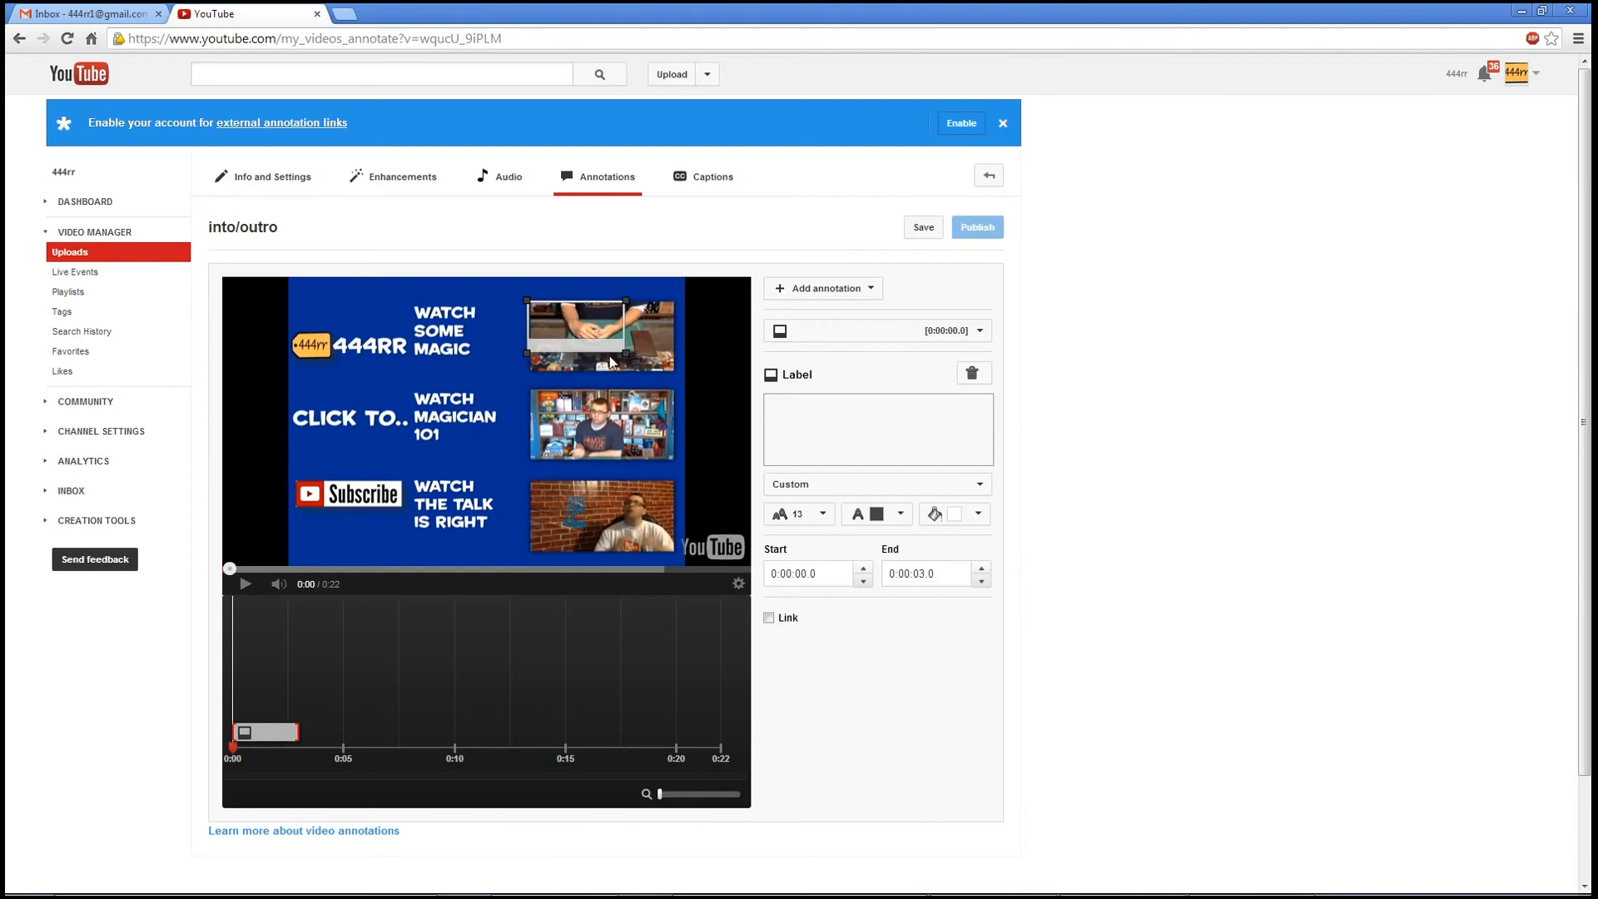
drag(625, 356, 676, 379)
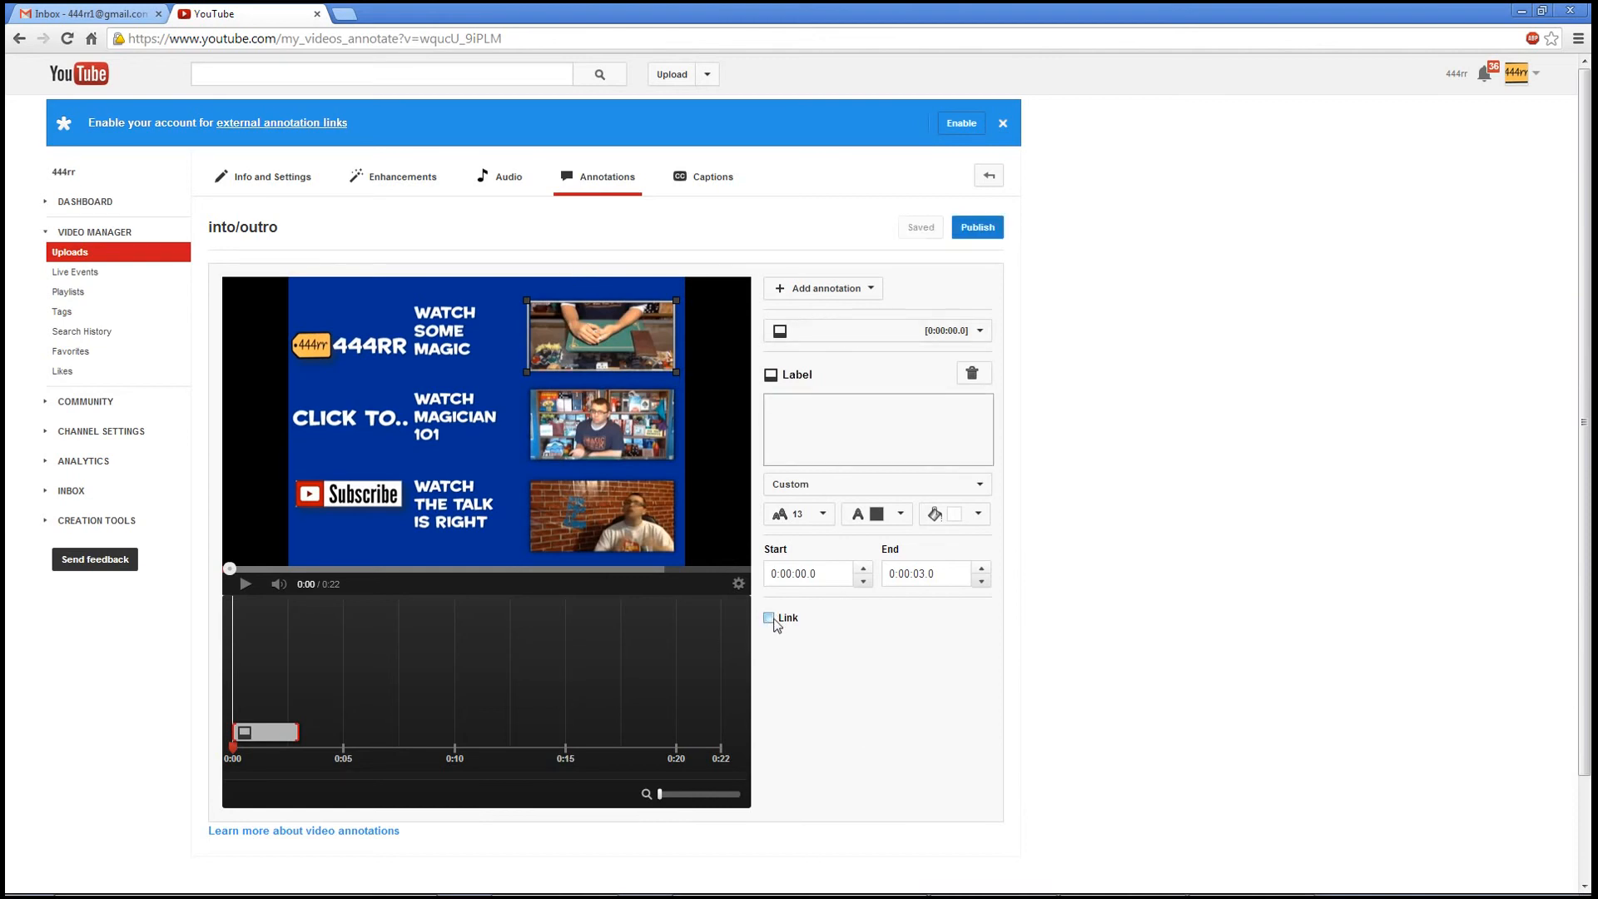
Link the "Watch some magic" label to a video, using the 365 magic video URL copied from the Notepad links file
click(769, 617)
key(super)
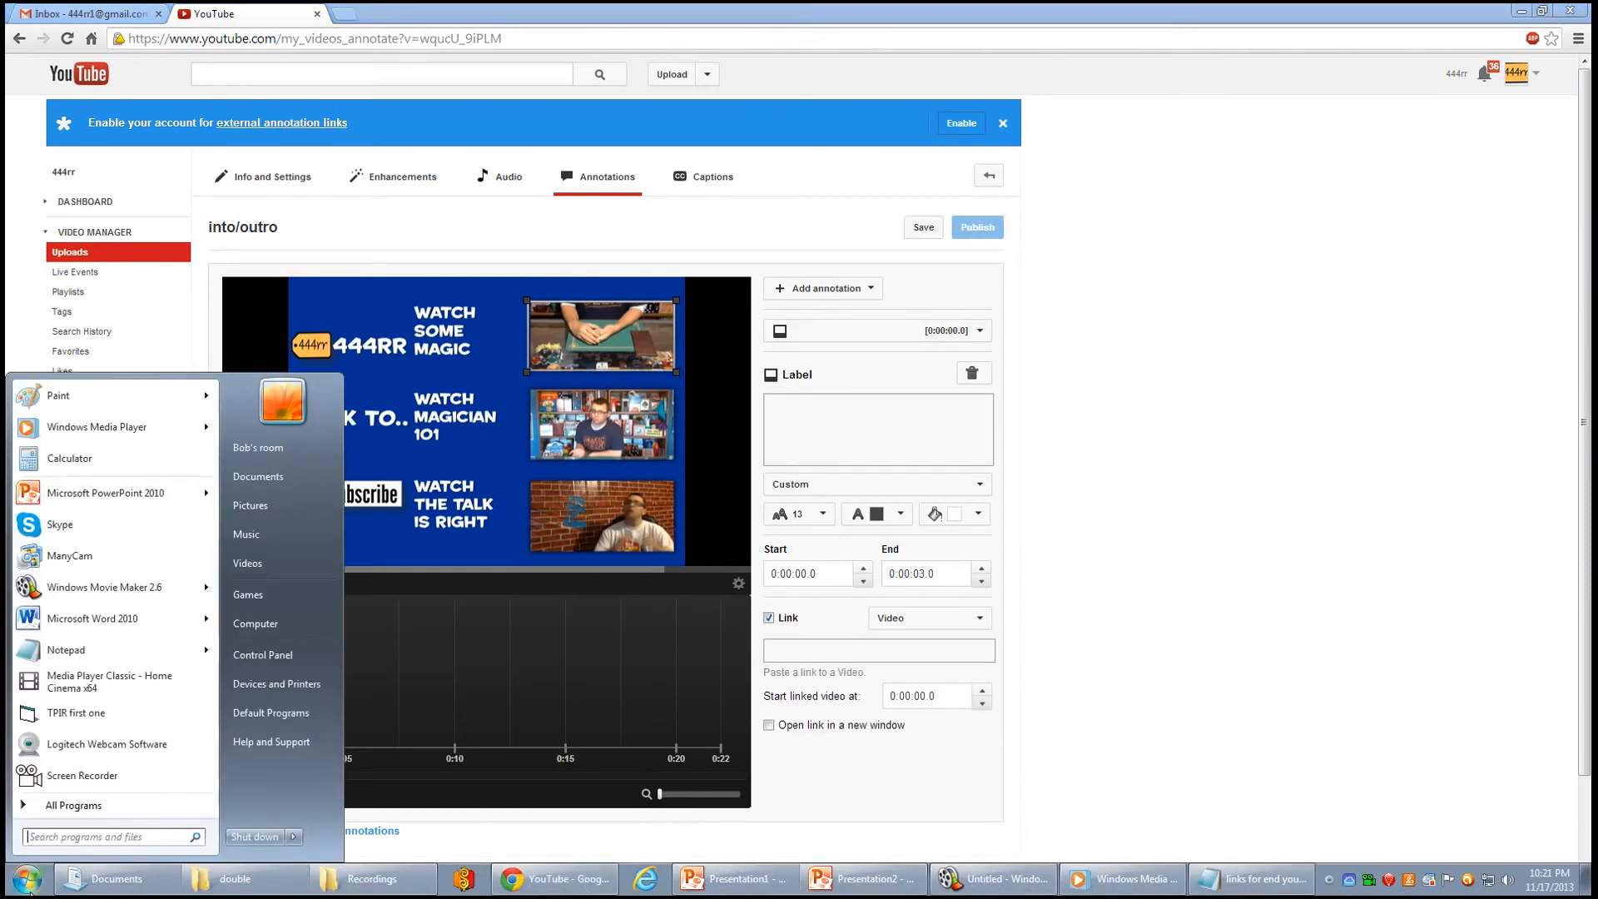
click(1251, 879)
mouse_move(849, 125)
mouse_down()
mouse_move(896, 122)
mouse_move(1191, 219)
mouse_up()
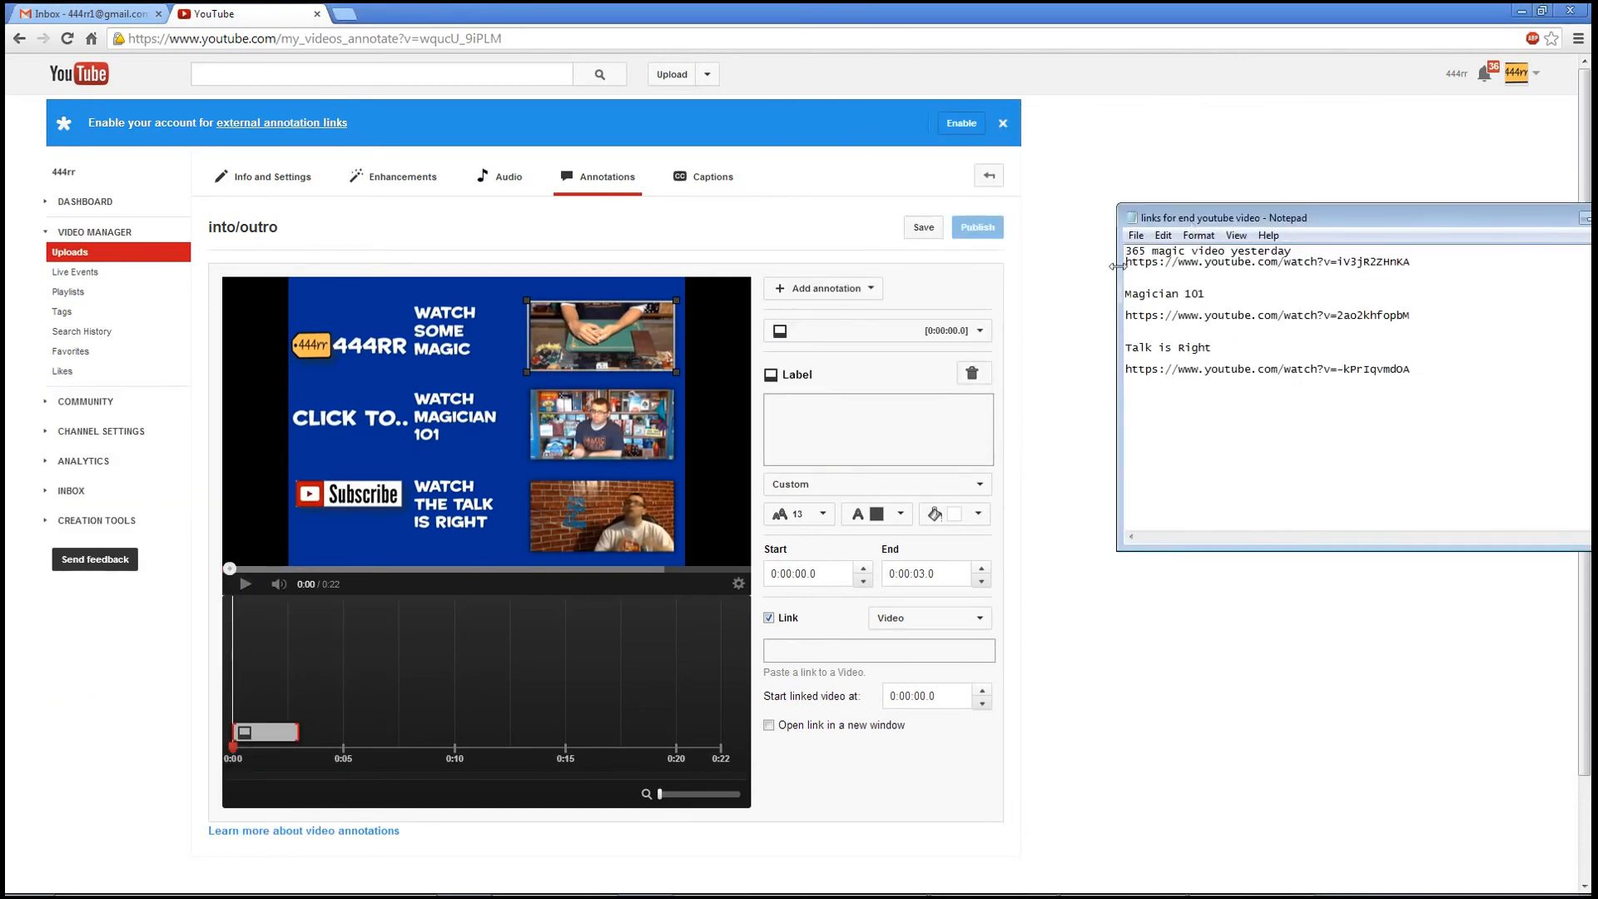
drag(1415, 263, 1127, 260)
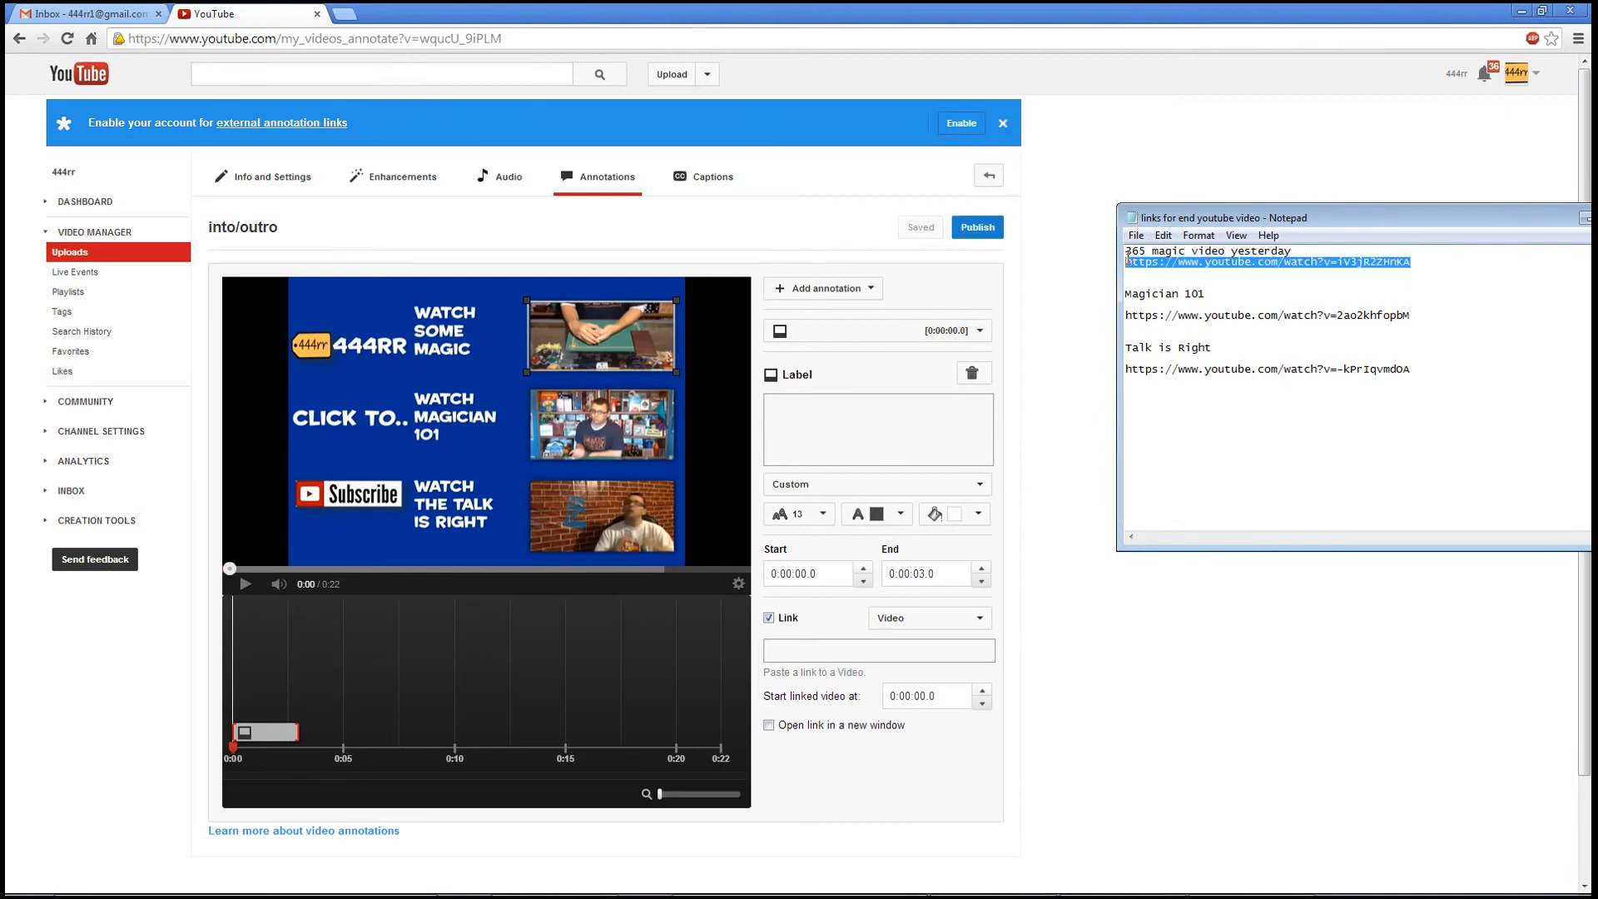
right_click(1133, 264)
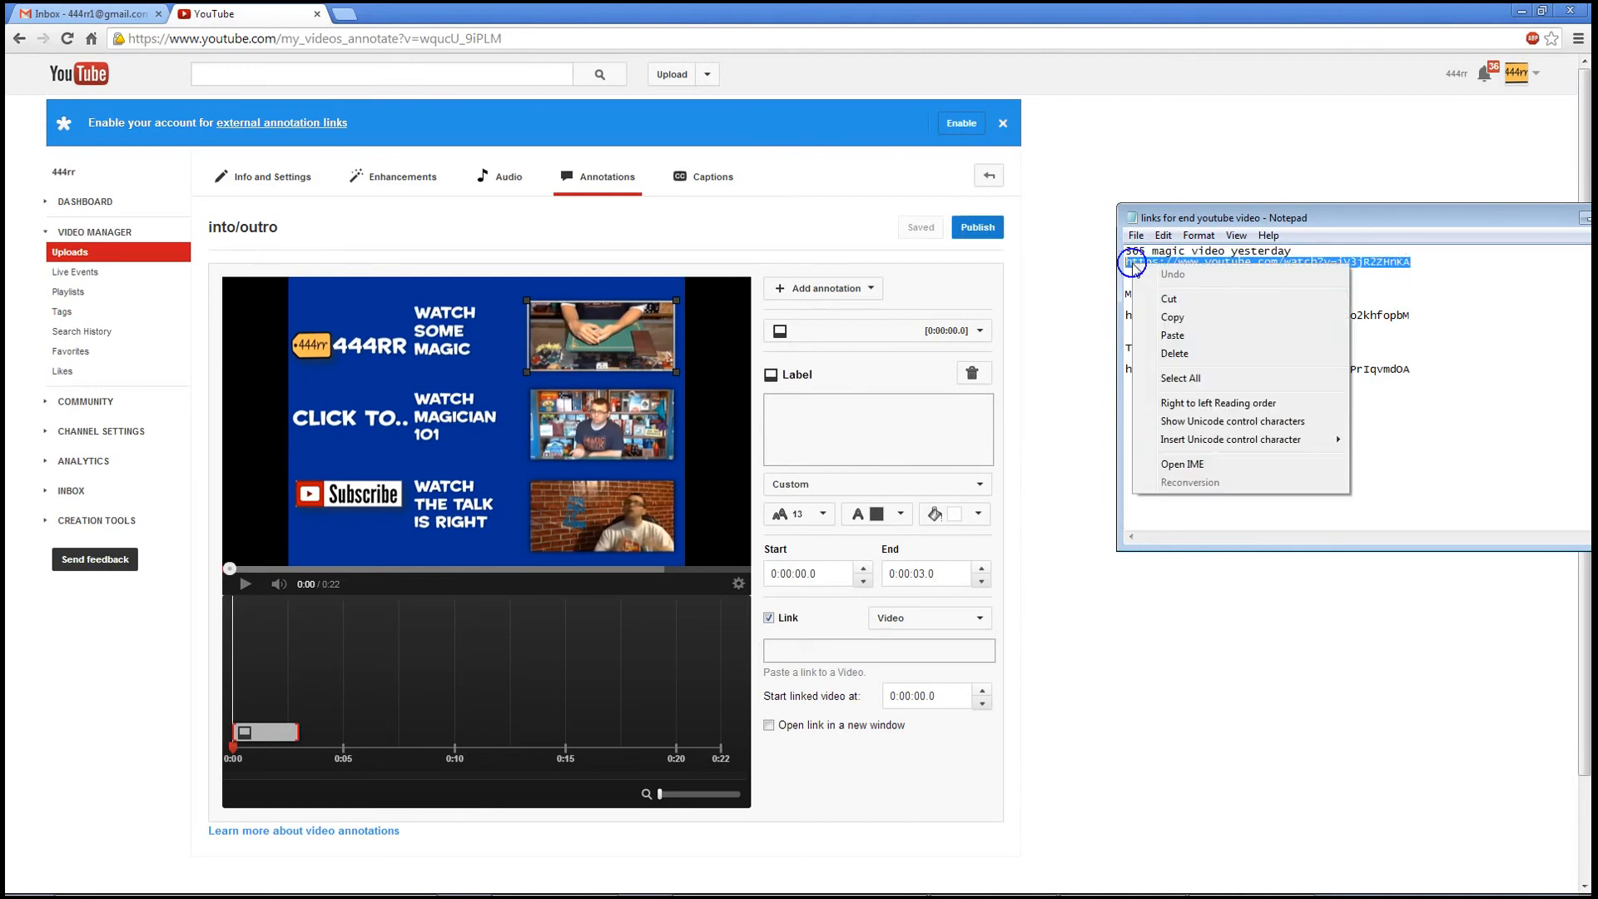
click(1174, 327)
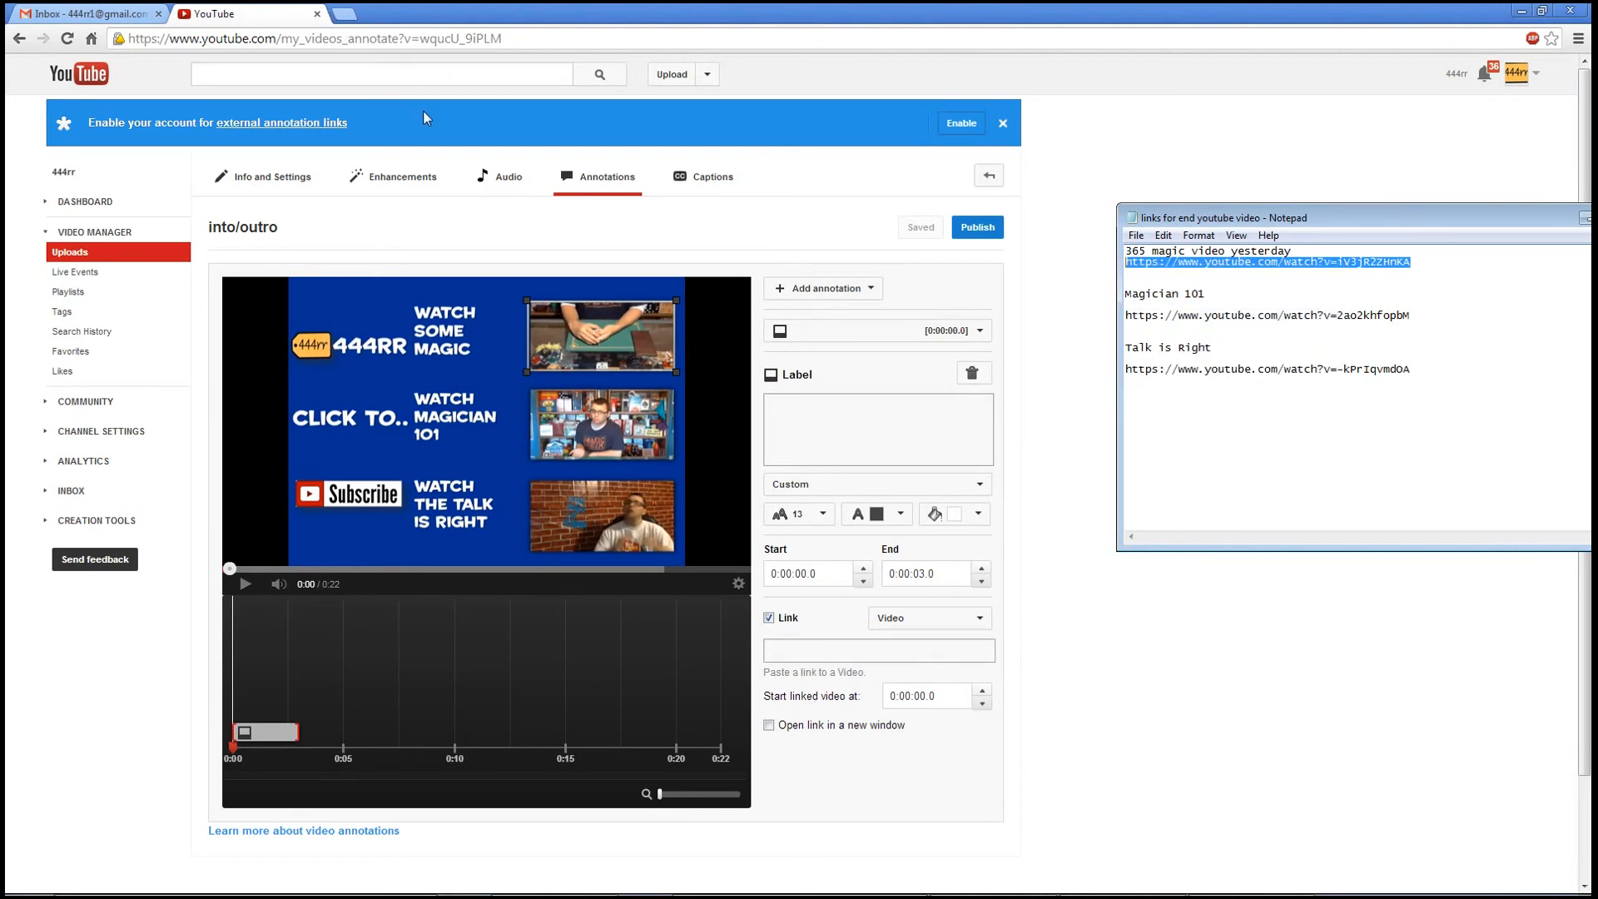
click(809, 652)
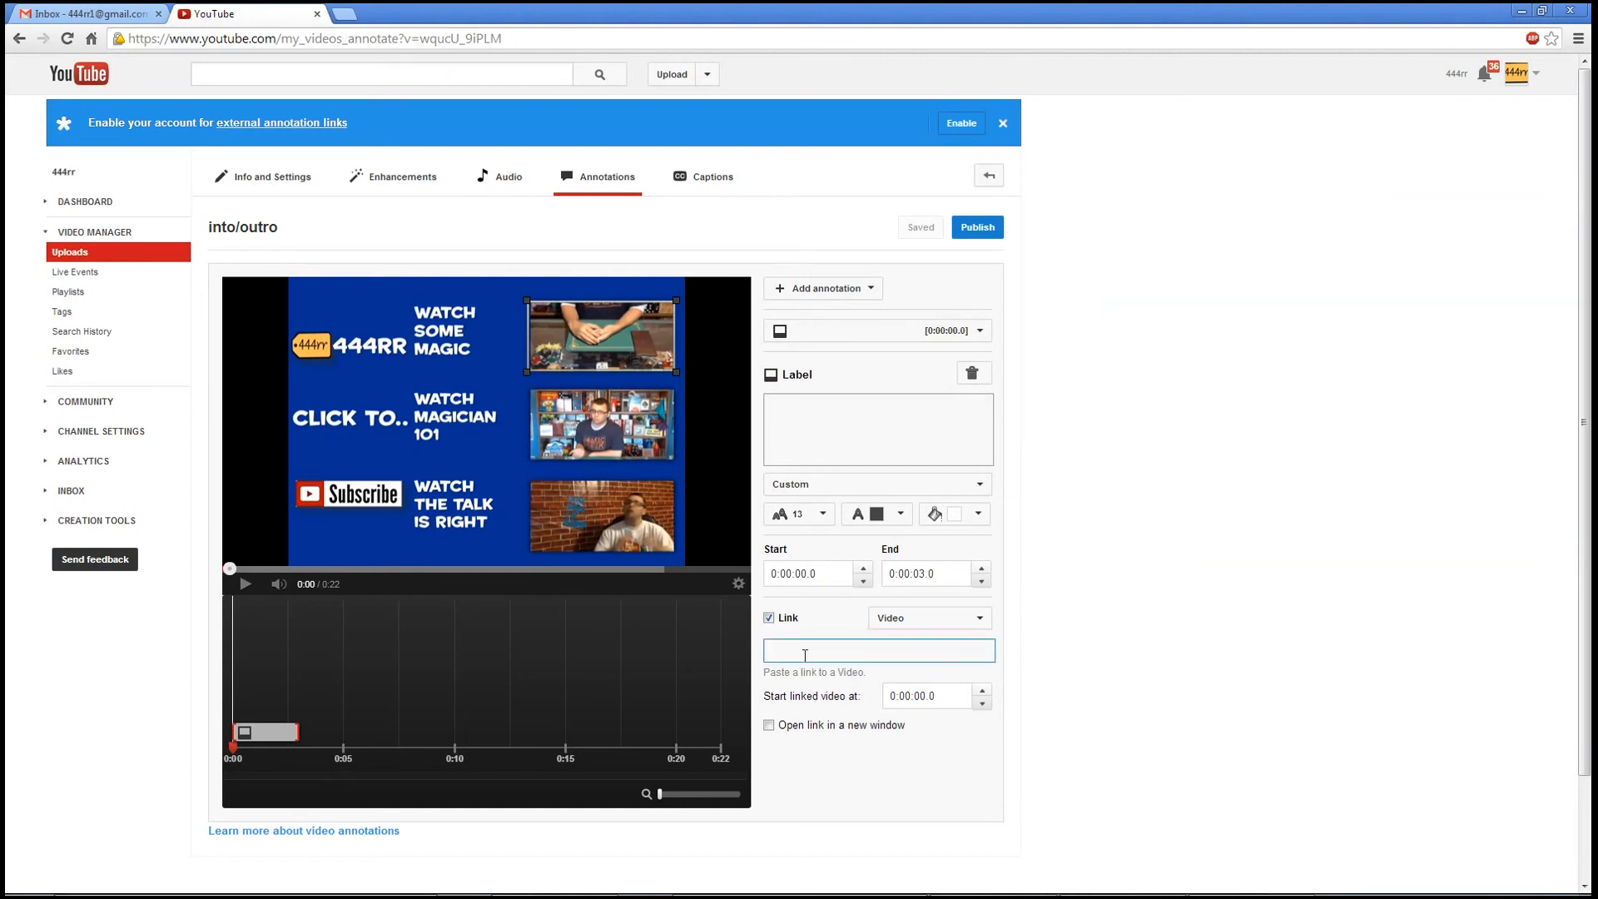
right_click(805, 655)
click(832, 754)
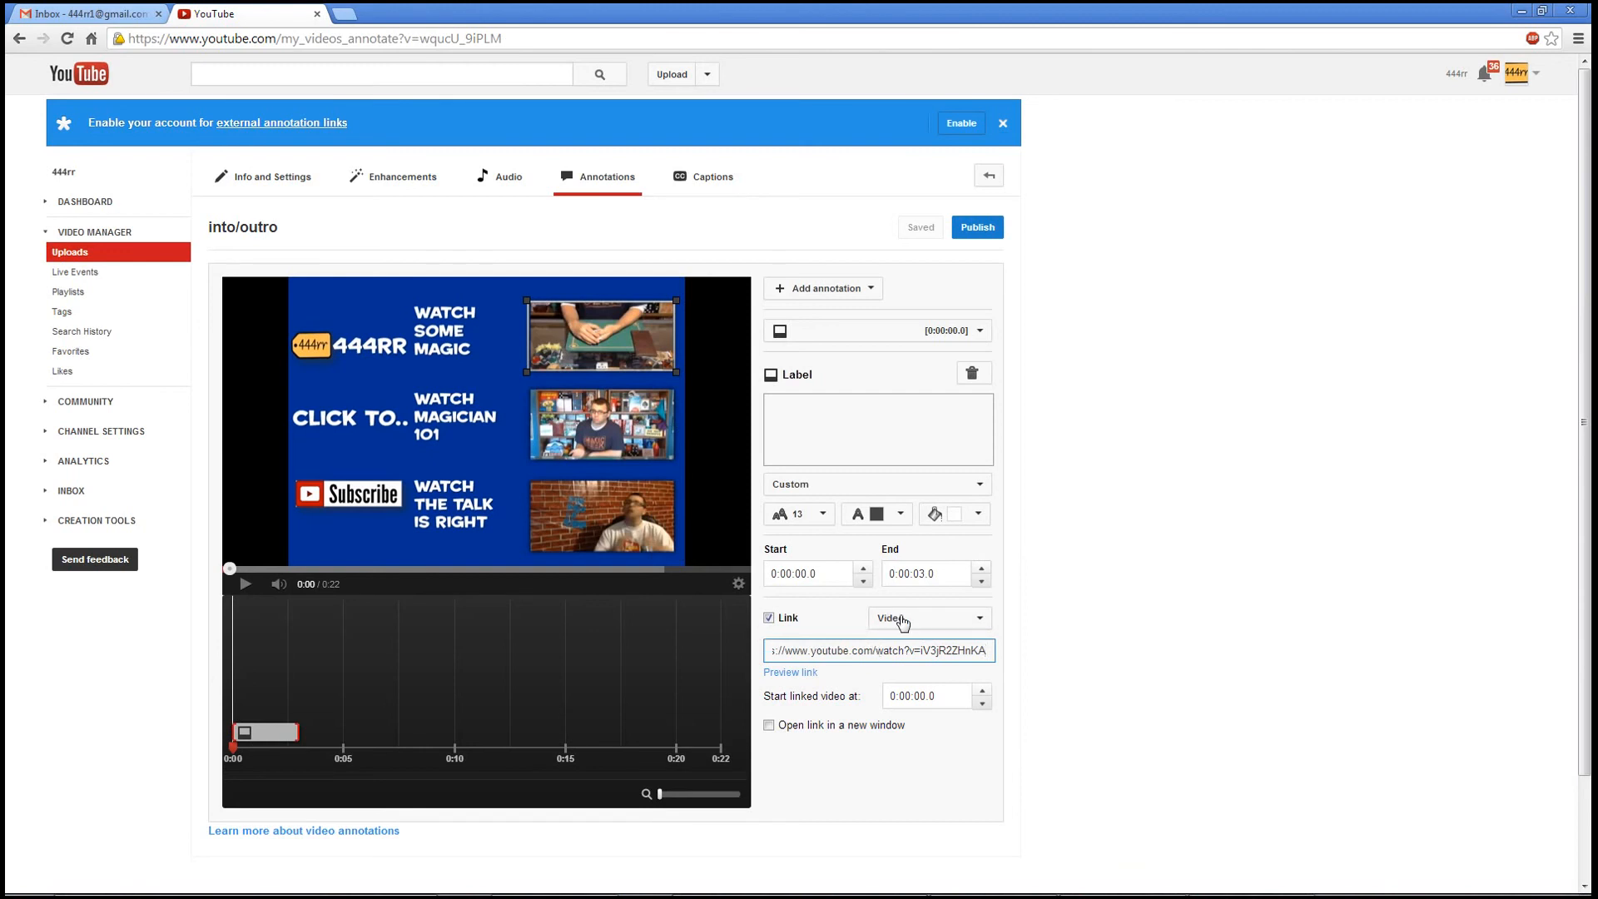
click(1107, 468)
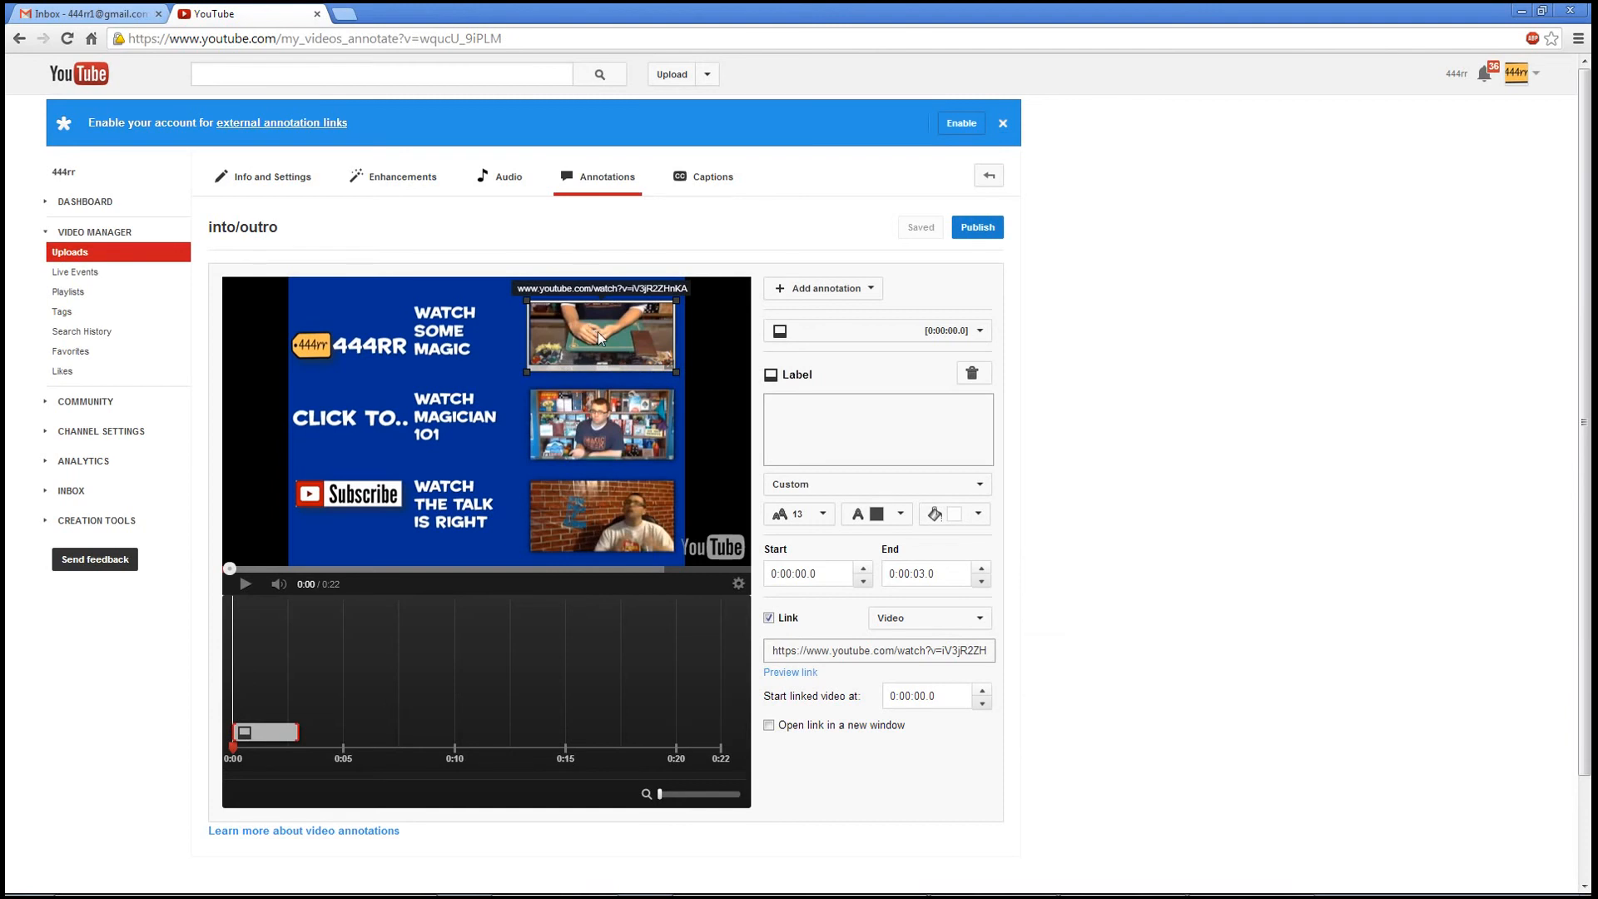
Refit the "Watch some magic" label's frame to its preview and extend its end time to 0:00:21.5
mouse_move(677, 379)
mouse_down()
mouse_move(740, 423)
mouse_move(682, 465)
mouse_move(473, 394)
mouse_move(694, 366)
mouse_move(679, 394)
mouse_up()
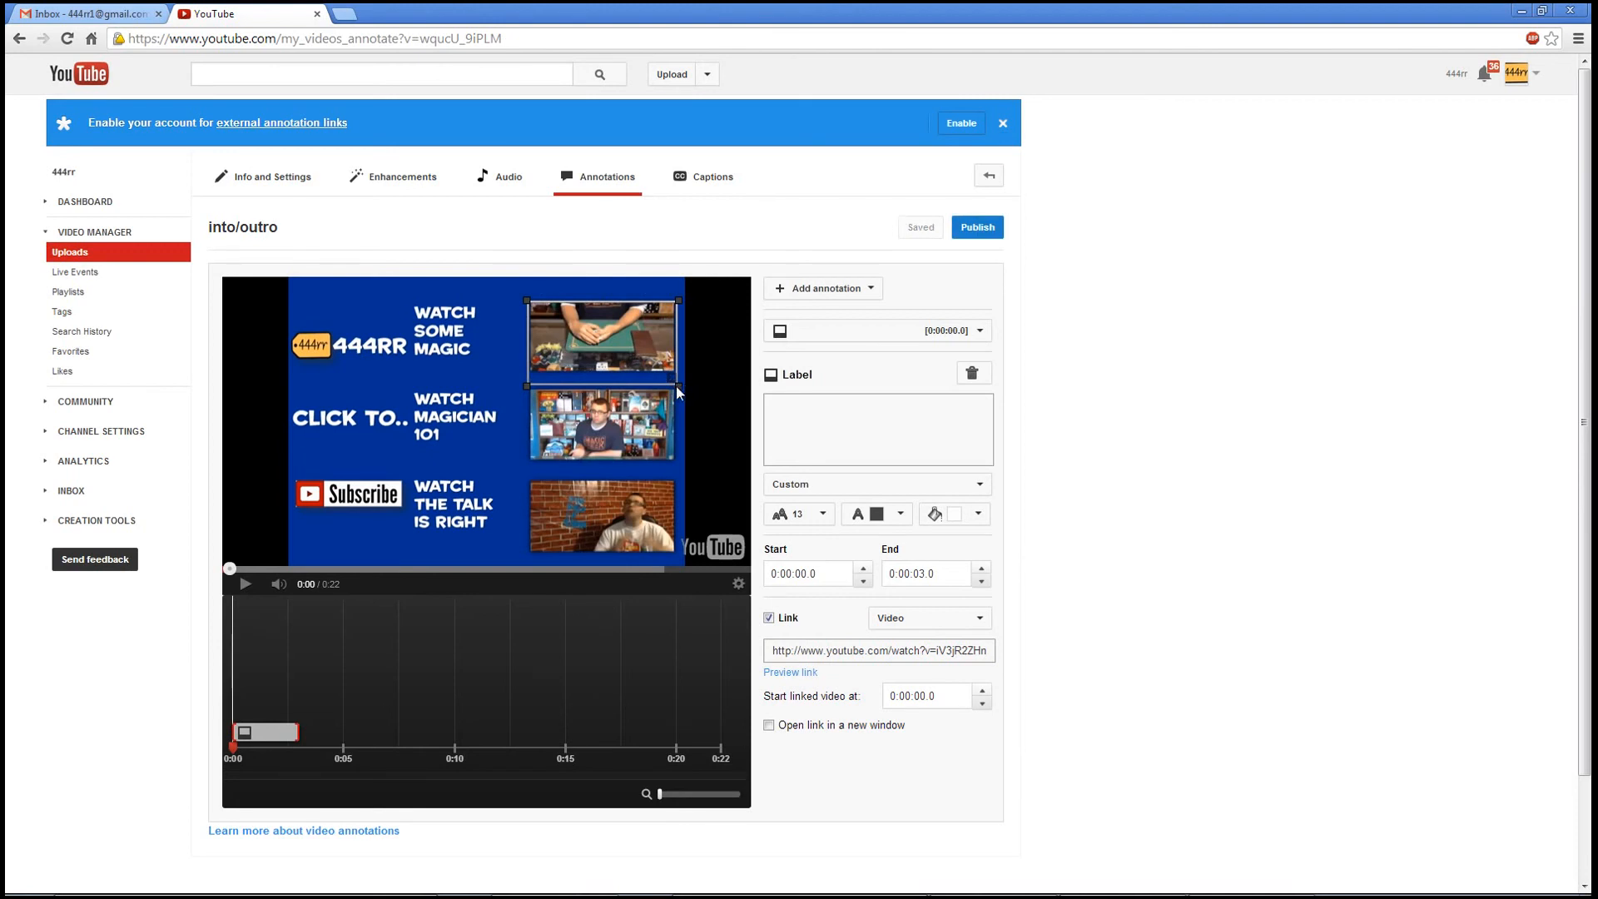
drag(677, 386, 675, 372)
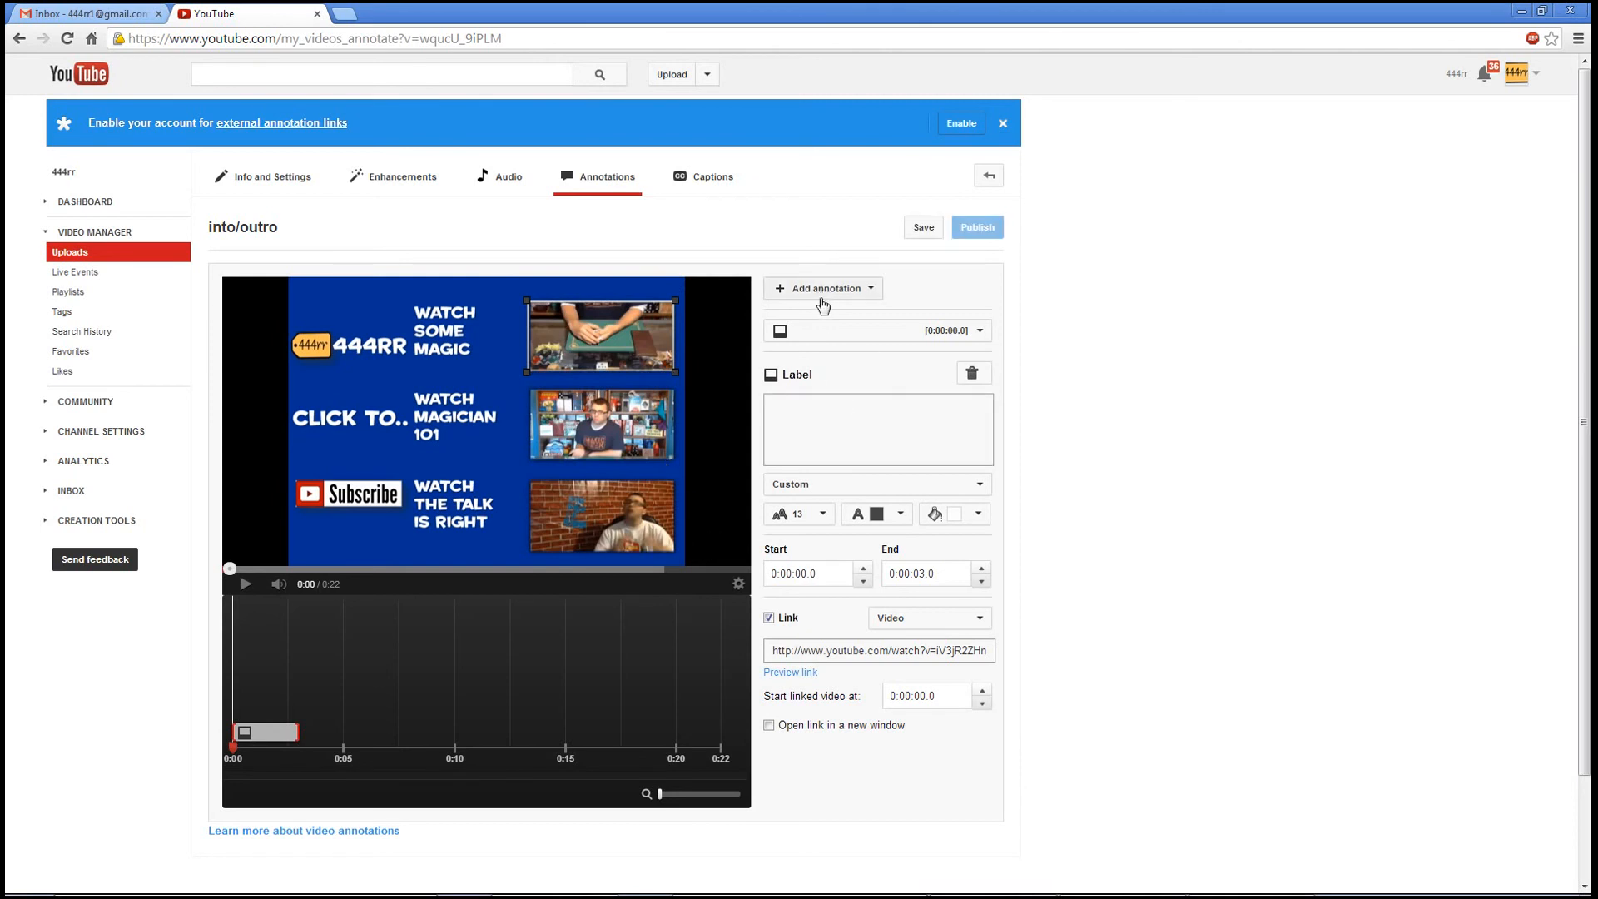
drag(297, 736, 753, 735)
Add a second label annotation and fit its frame over the "Watch Magician 101" preview video
click(813, 289)
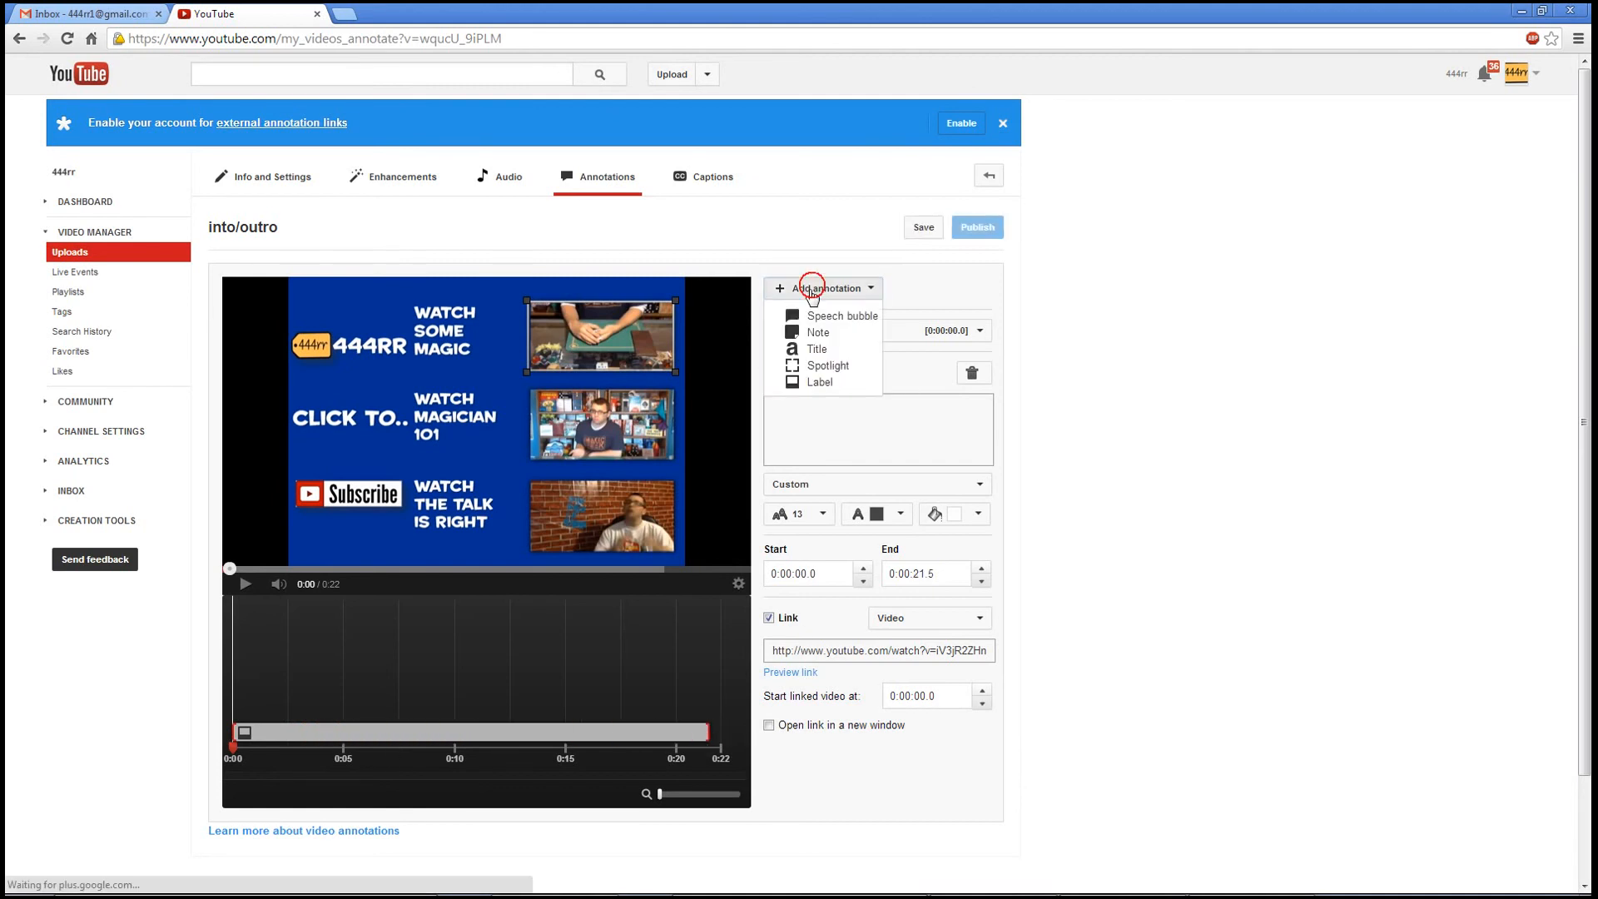
click(803, 380)
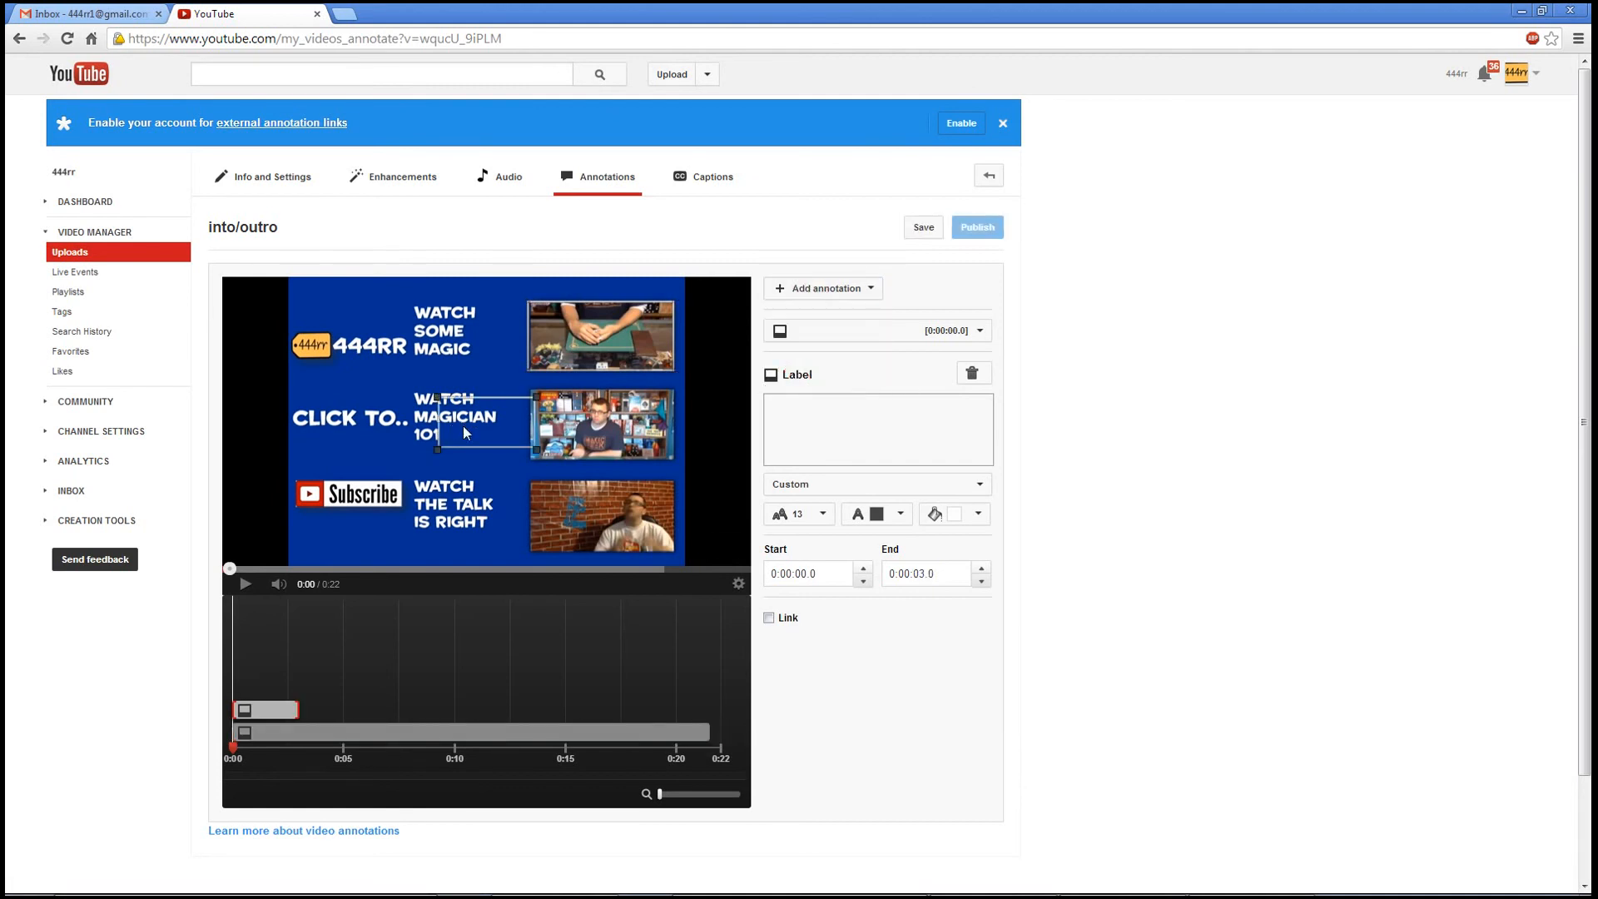
mouse_move(539, 416)
mouse_down()
mouse_move(633, 410)
mouse_move(636, 393)
mouse_move(676, 462)
mouse_up()
Link the "Watch Magician 101" label to the copied video URL and extend its end time to 0:00:21.5
click(769, 617)
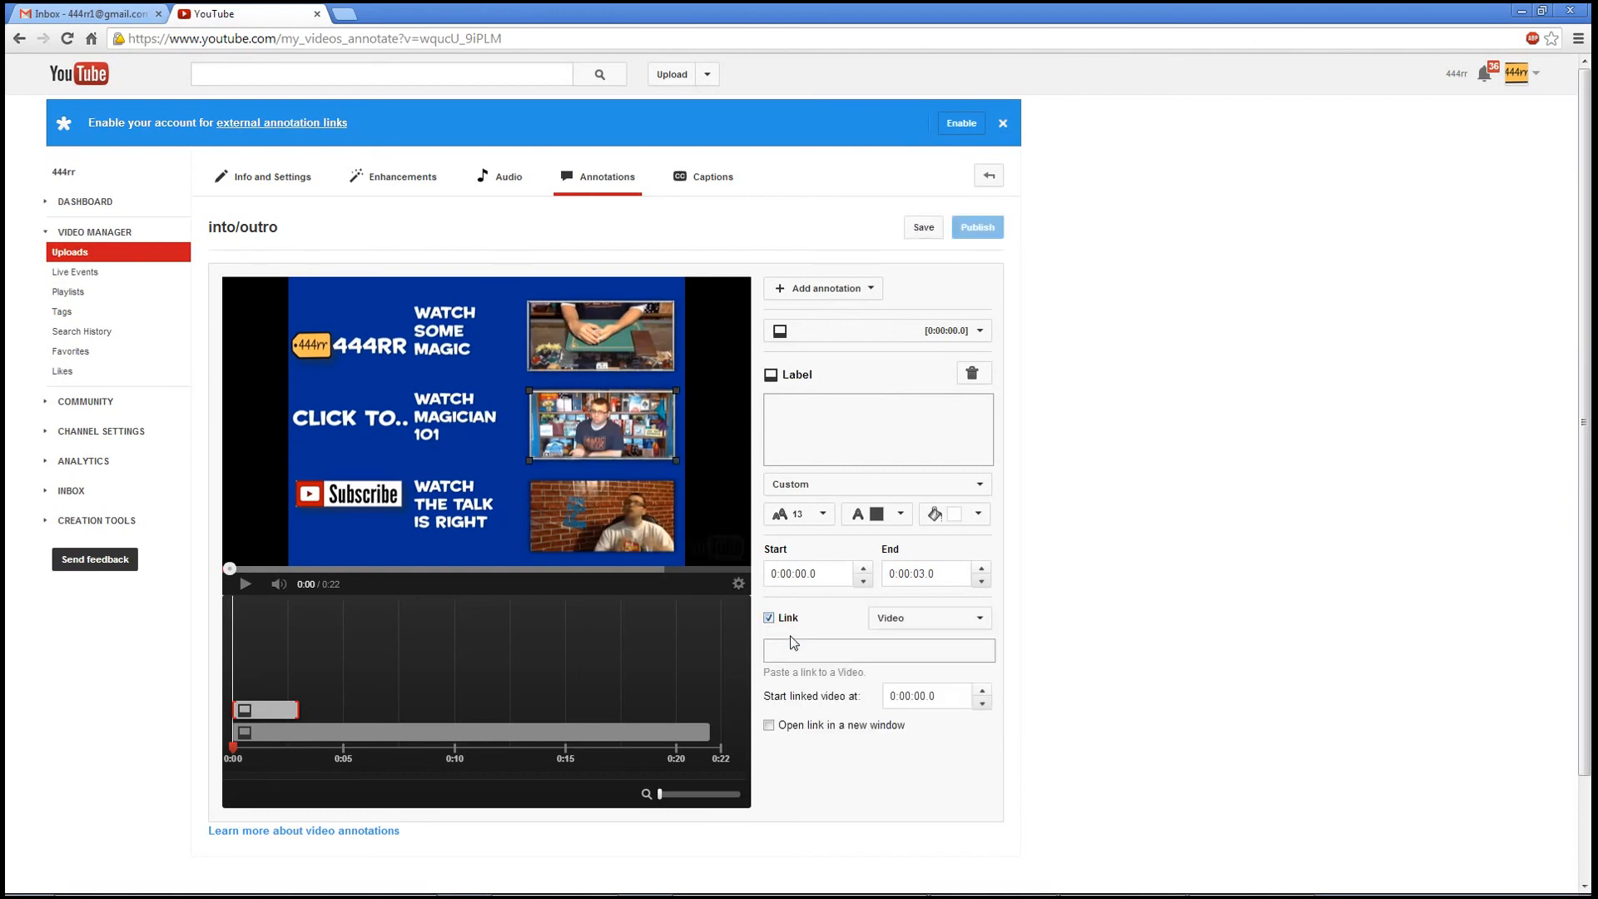
right_click(772, 650)
click(819, 747)
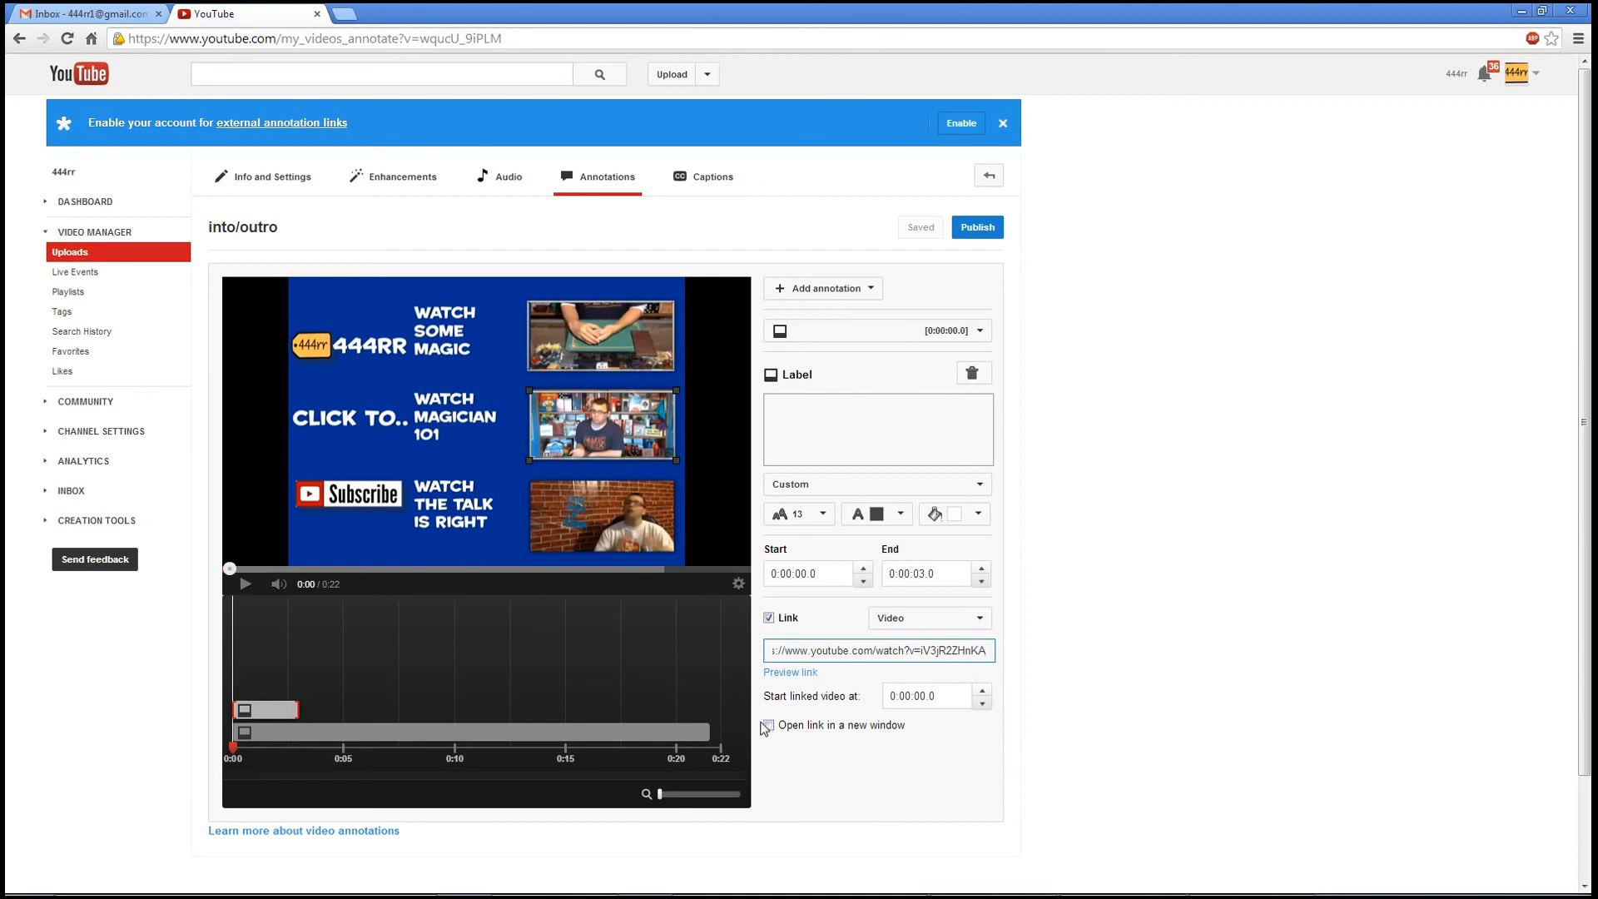
drag(675, 392, 673, 387)
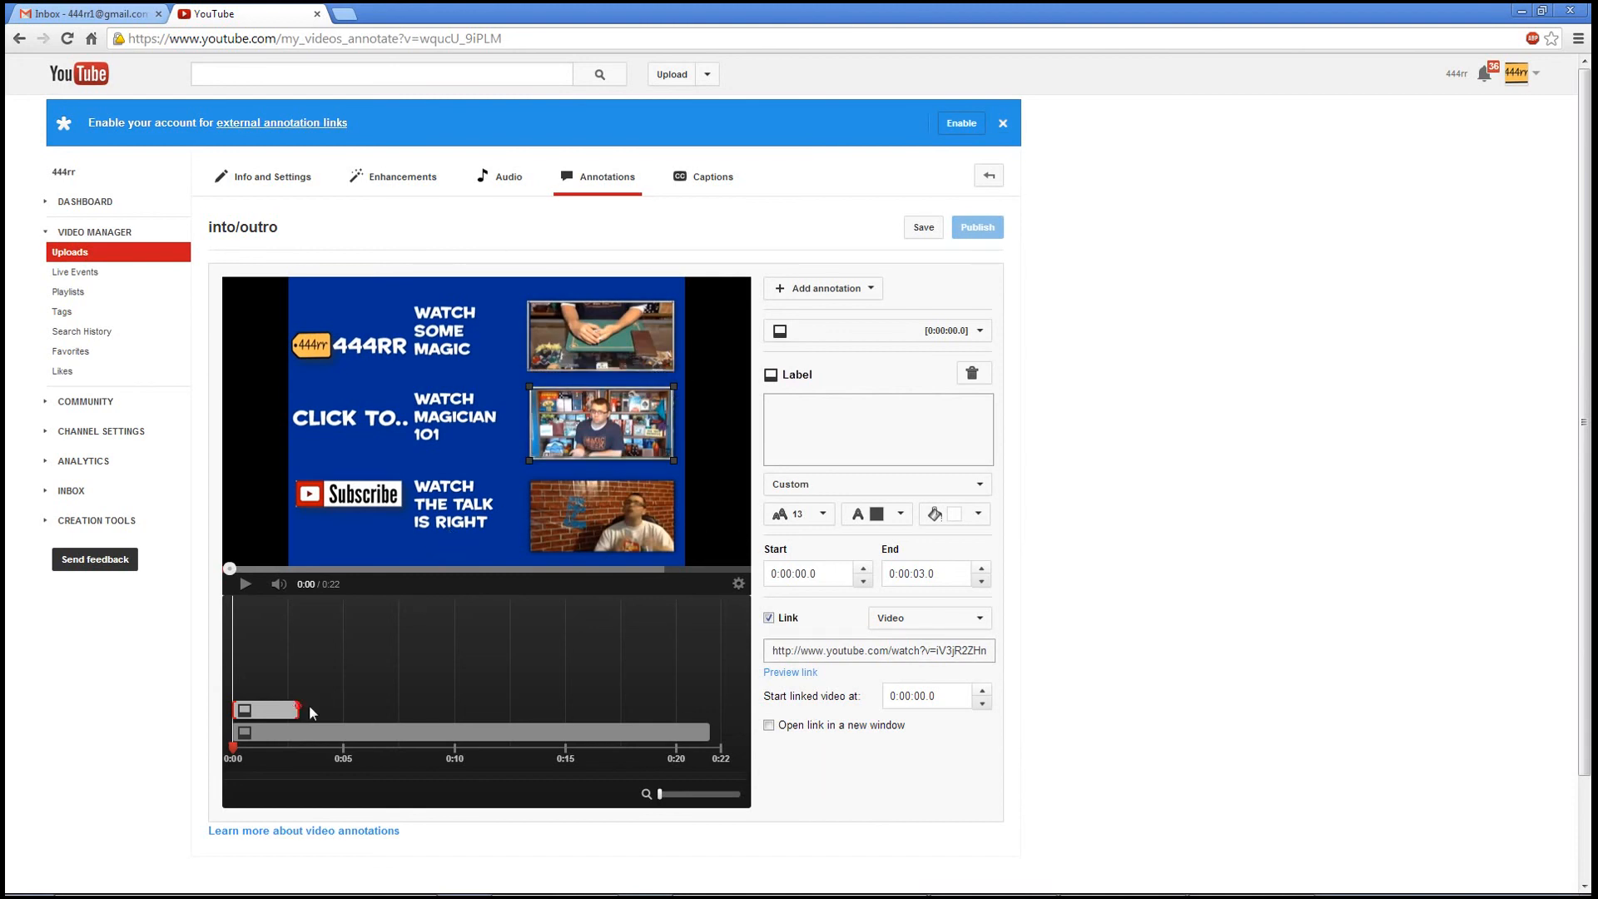
drag(298, 706, 844, 757)
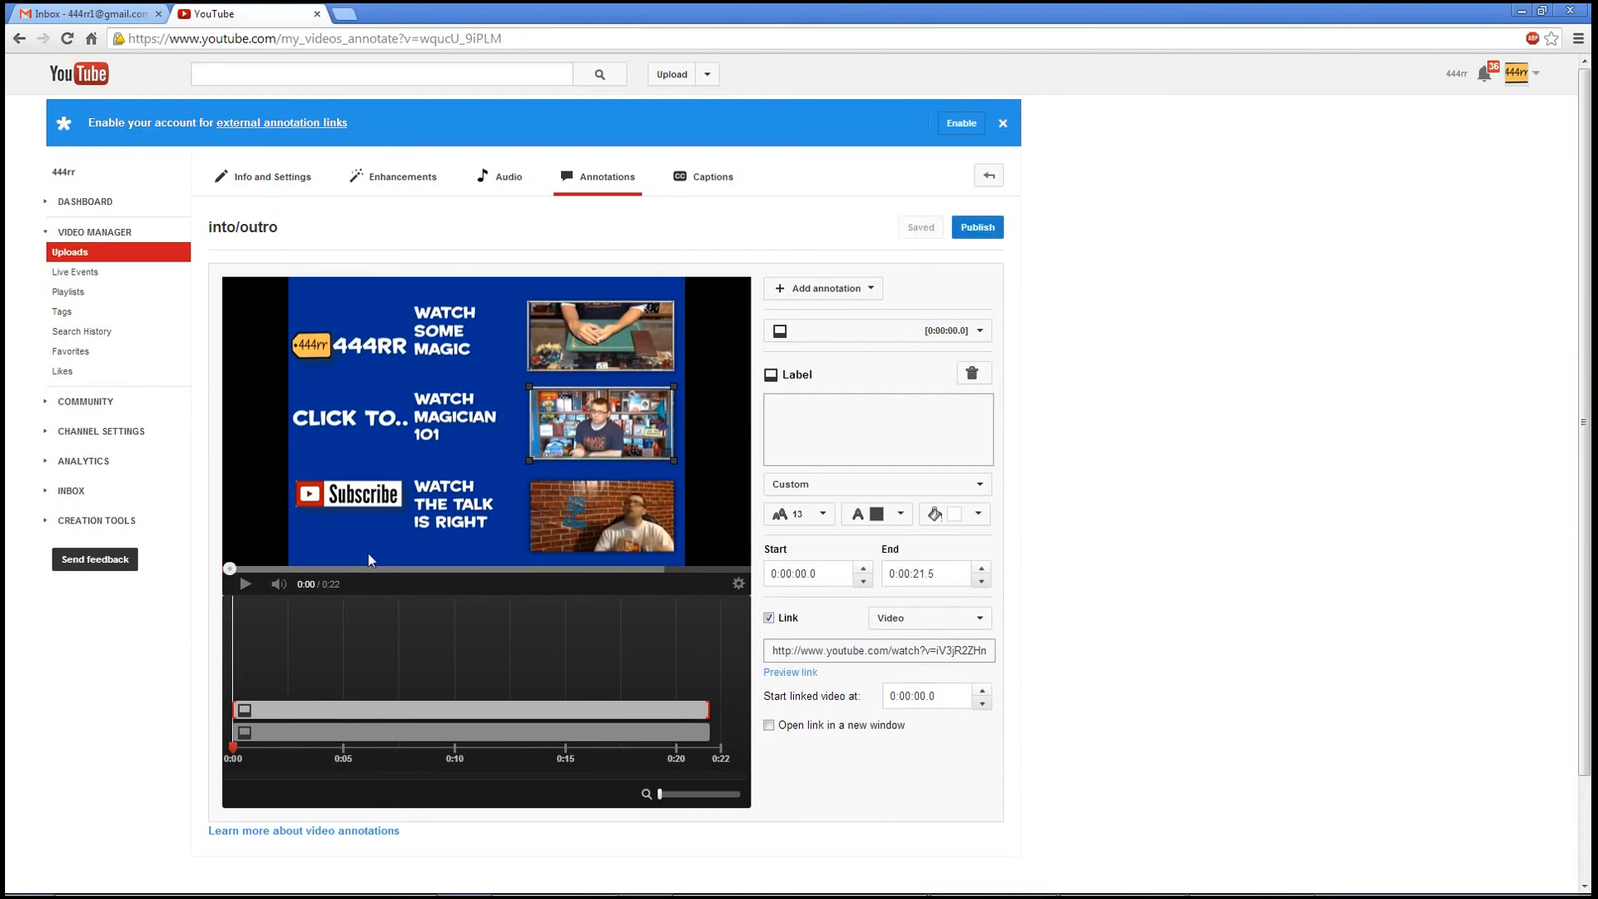
Add a third label annotation and fit its frame tightly around the Subscribe graphic
click(847, 289)
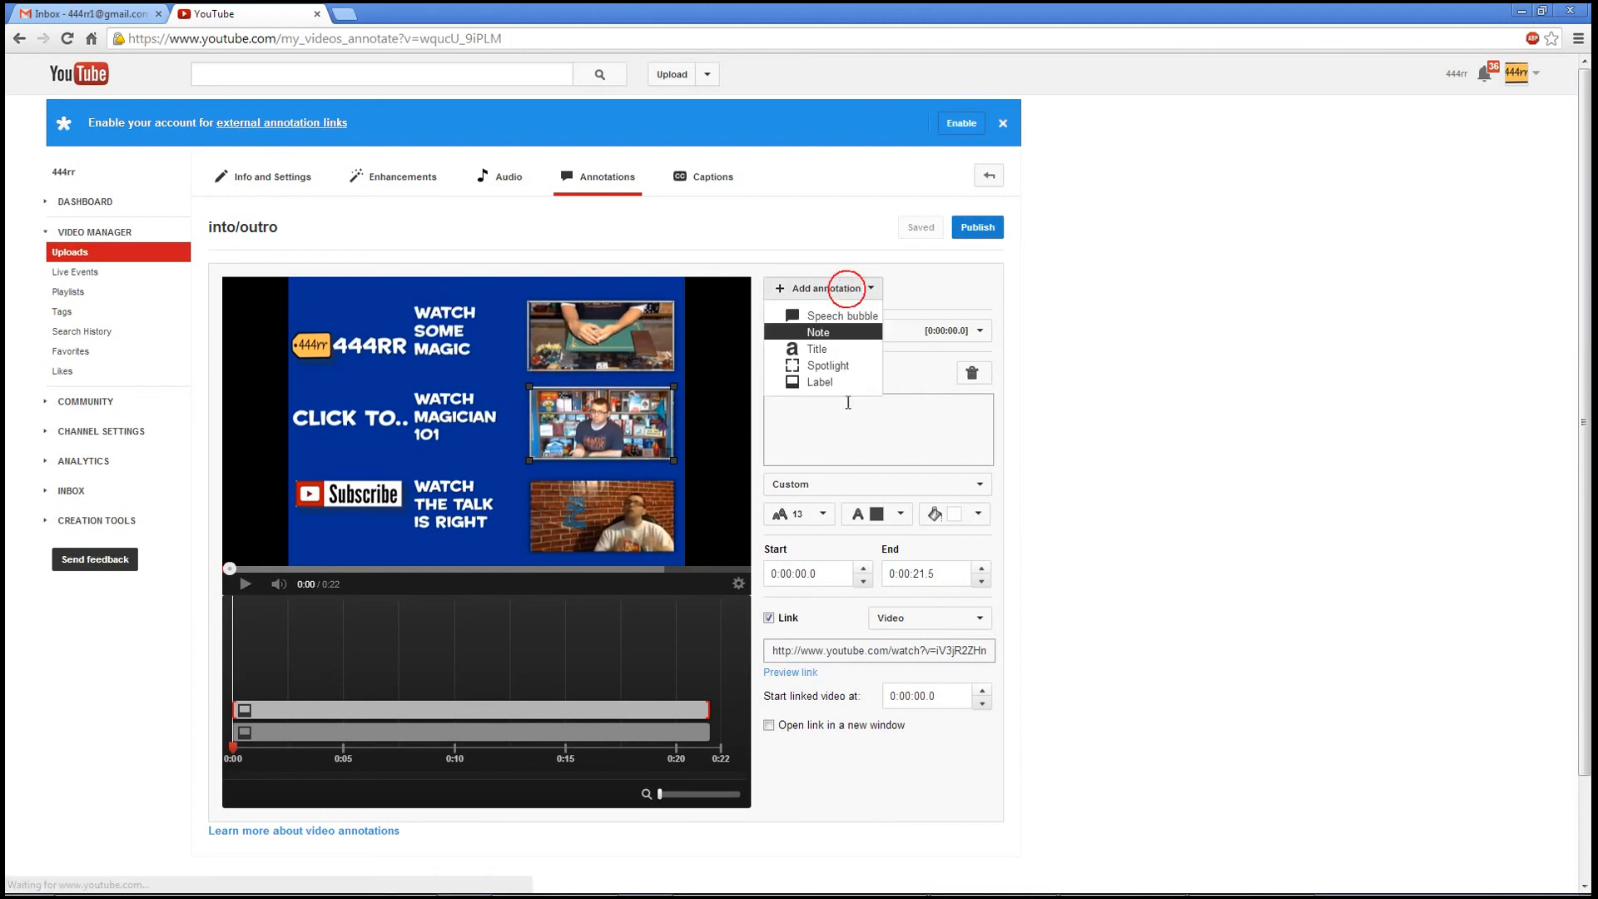
click(822, 382)
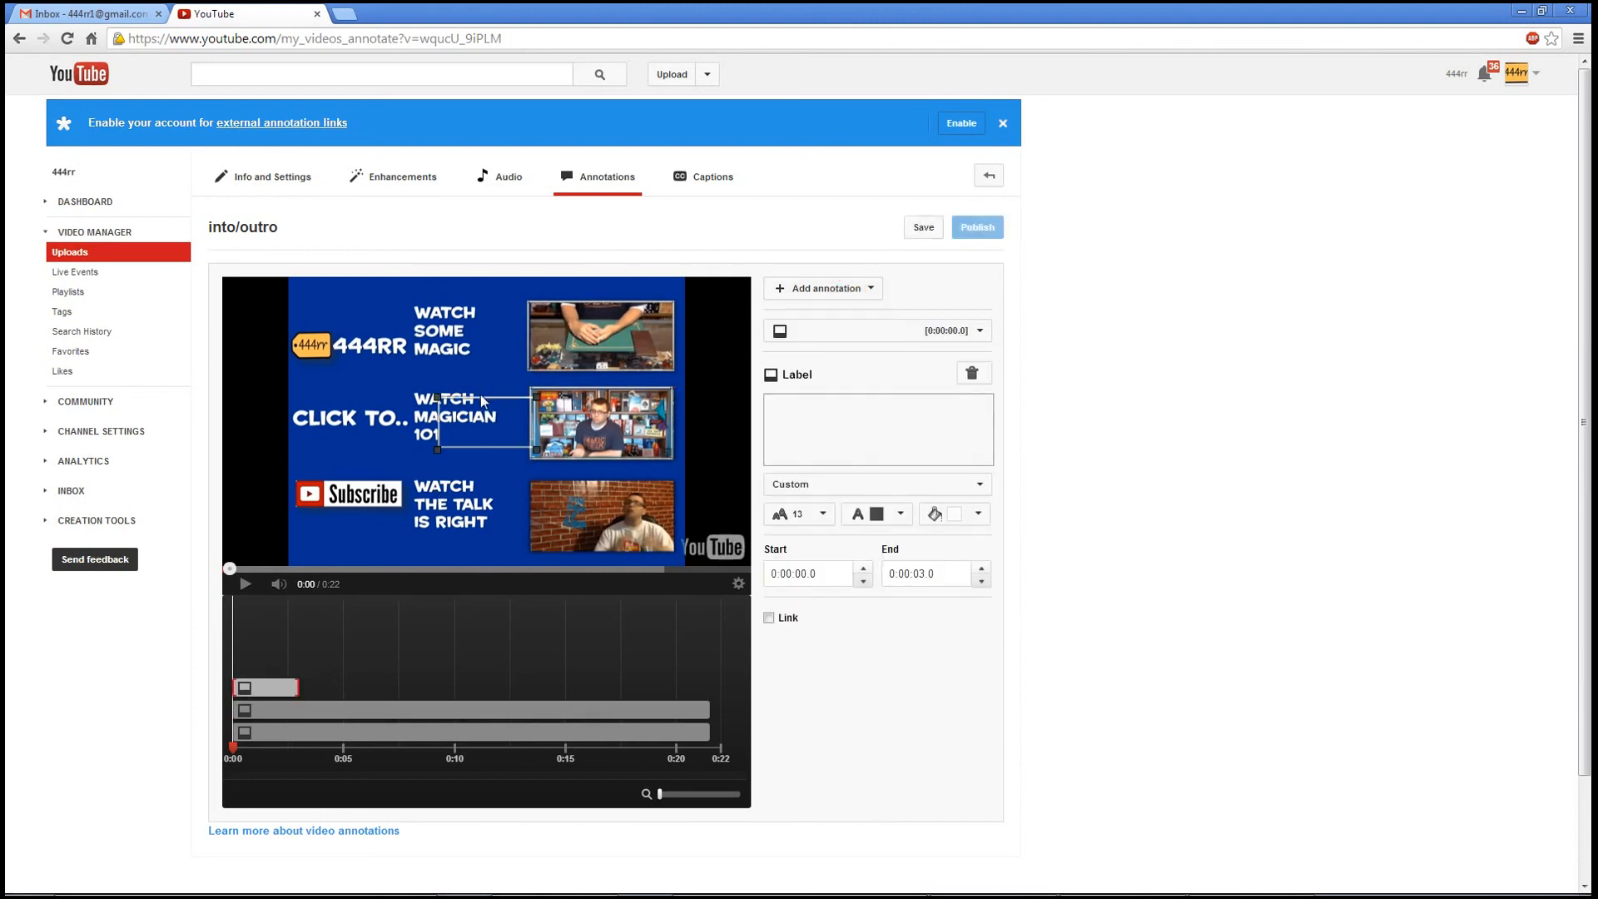
drag(481, 402, 336, 483)
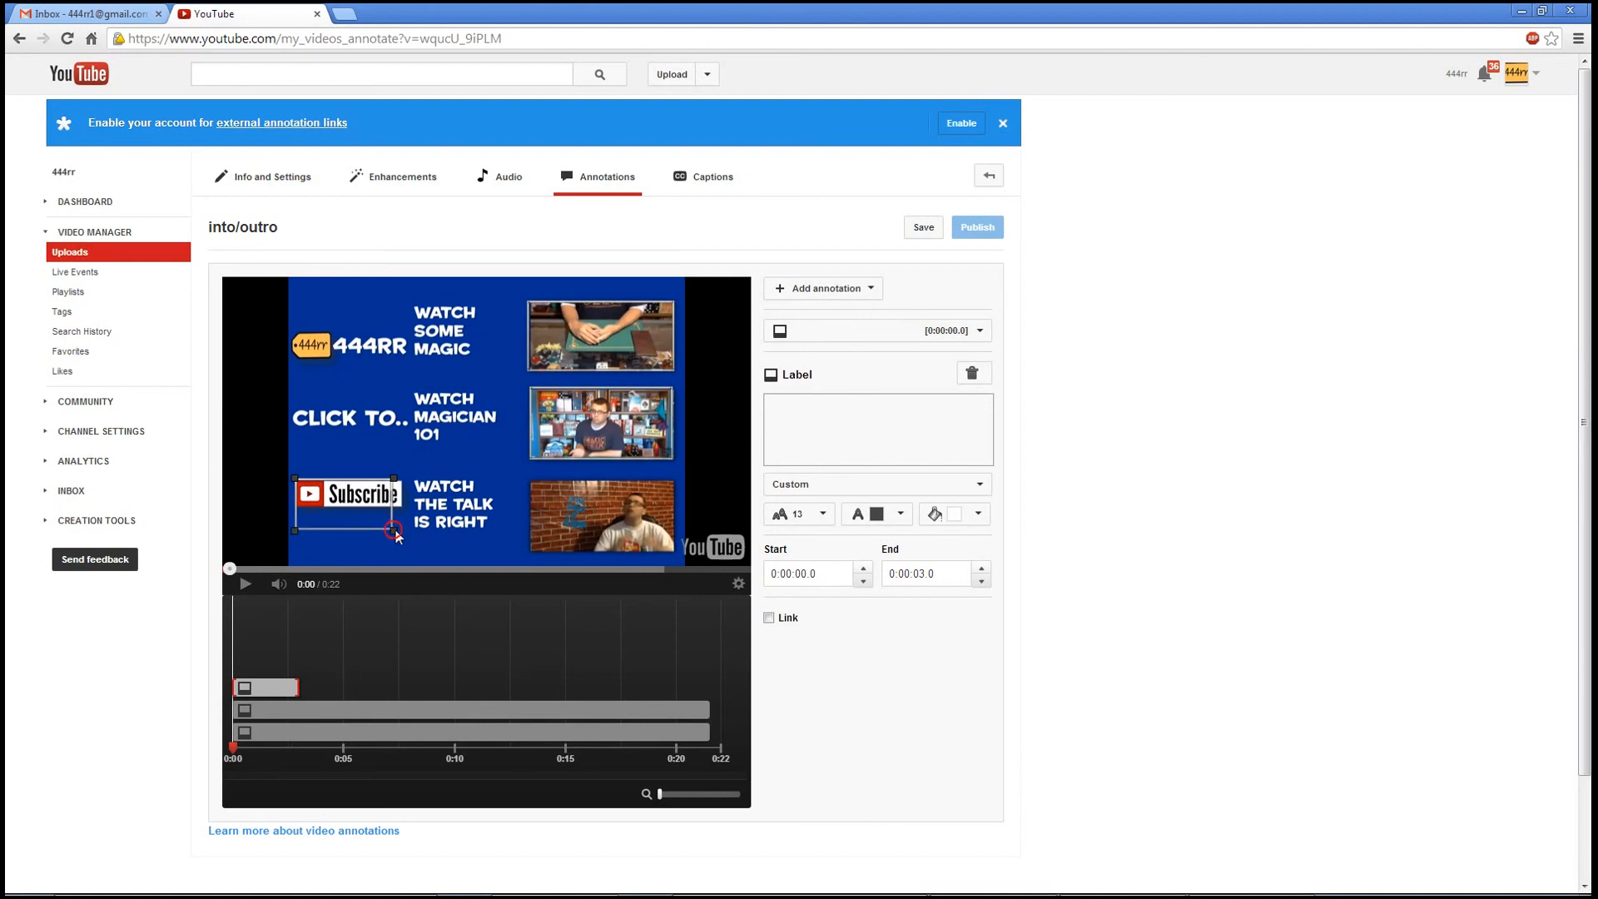
drag(393, 530, 407, 509)
mouse_move(404, 508)
mouse_down()
mouse_move(401, 564)
mouse_move(402, 513)
mouse_up()
Give the Subscribe label a link of type Subscribe pointing to the YouTube user 444rr
click(771, 617)
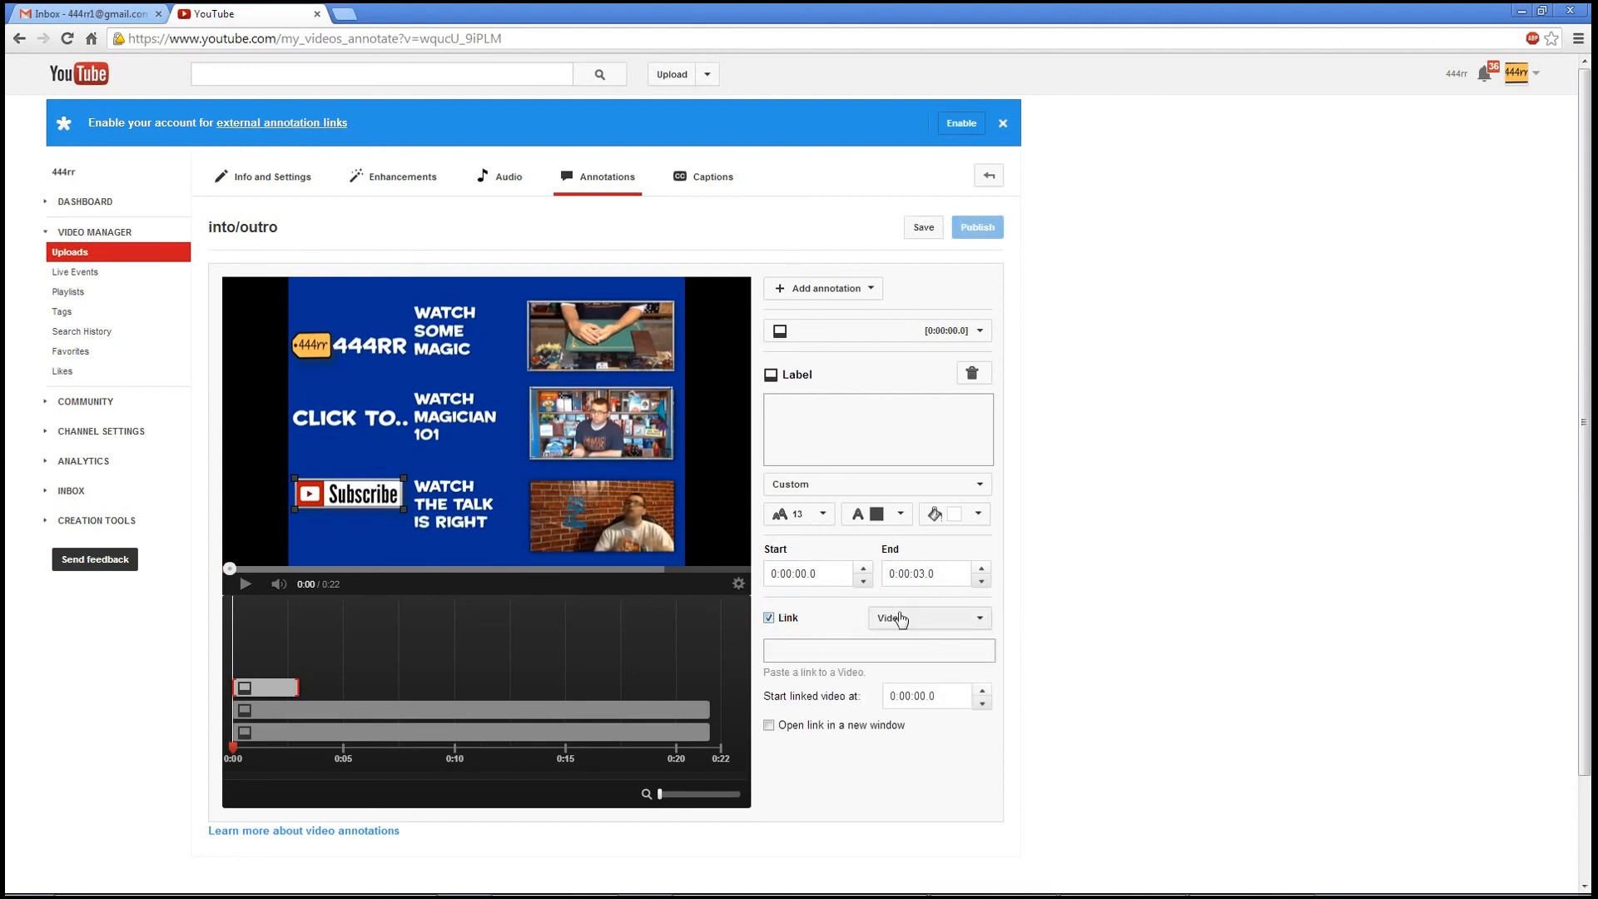
click(907, 620)
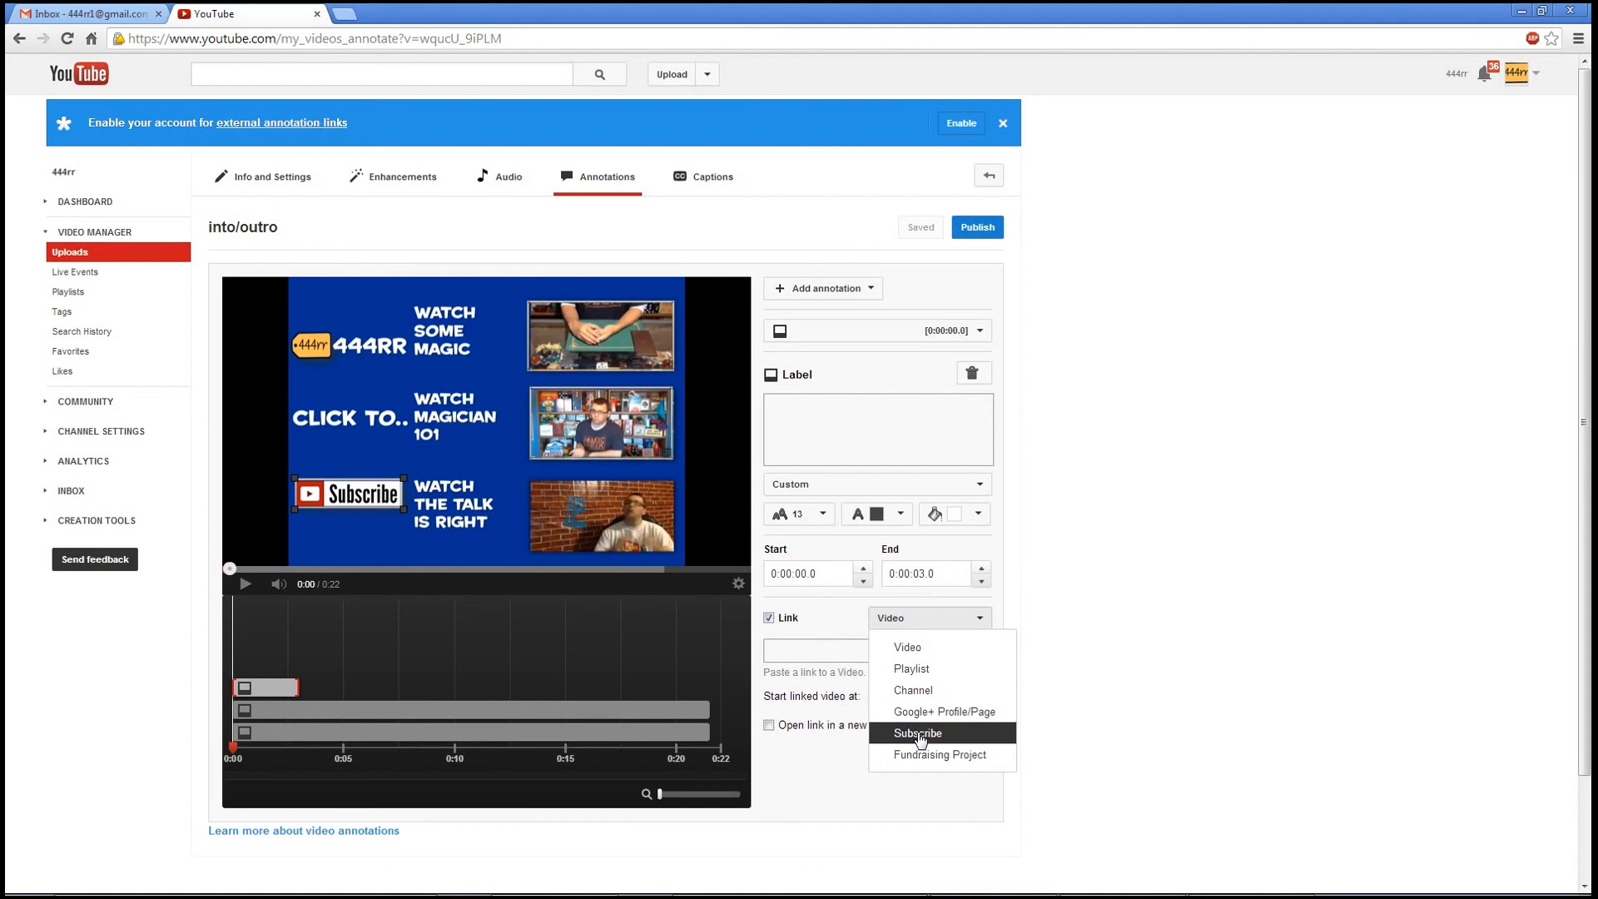
click(918, 734)
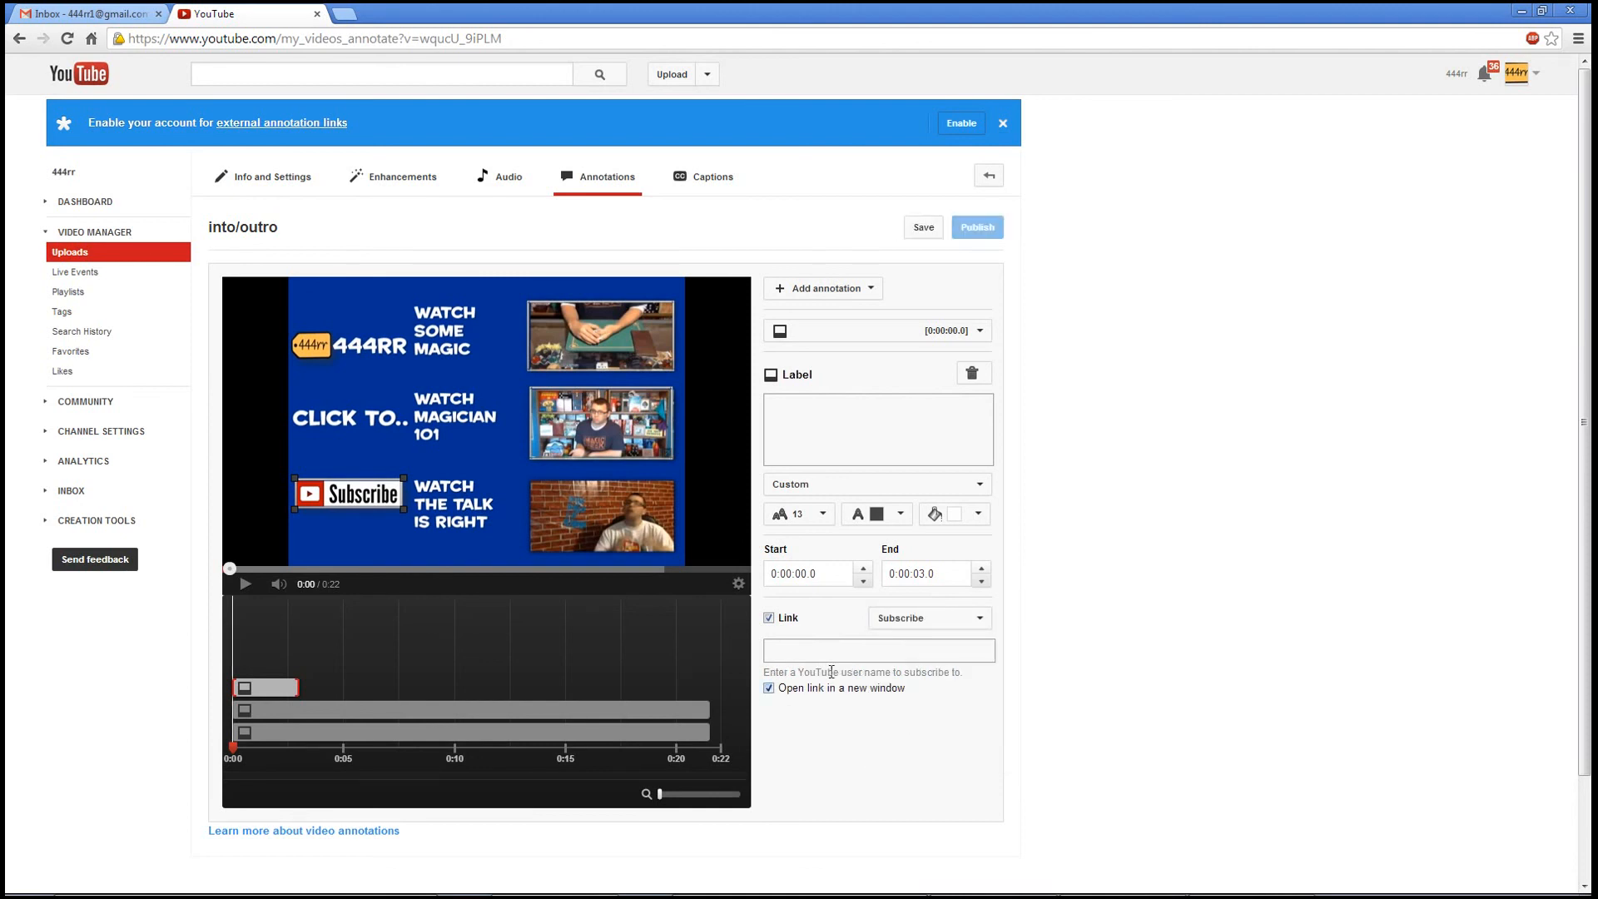
click(779, 647)
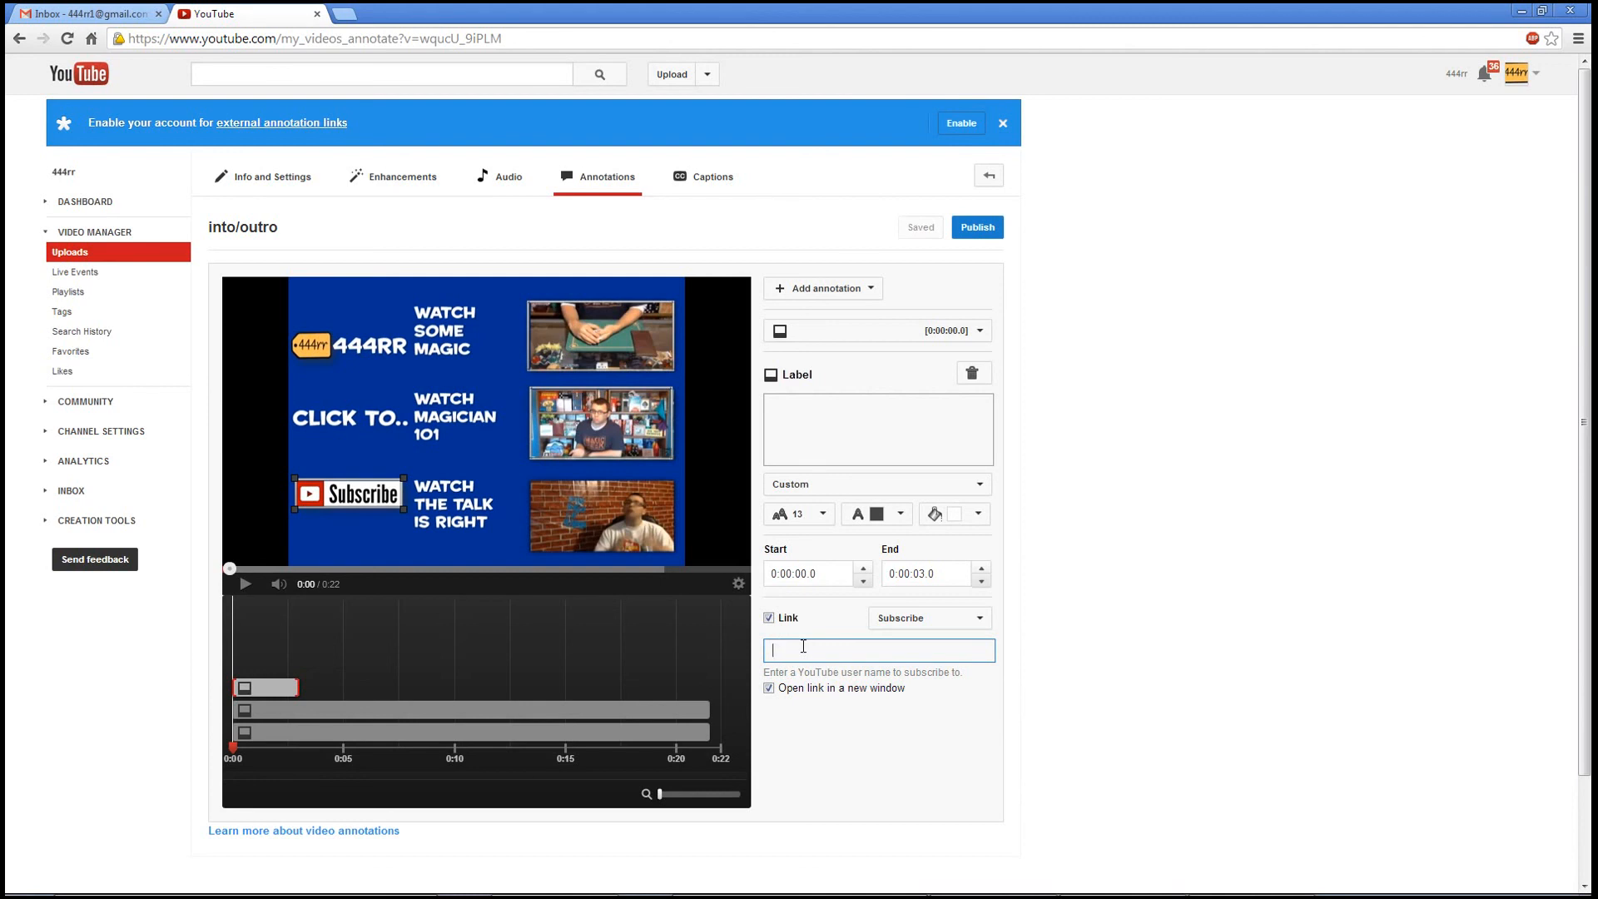
text(444rr)
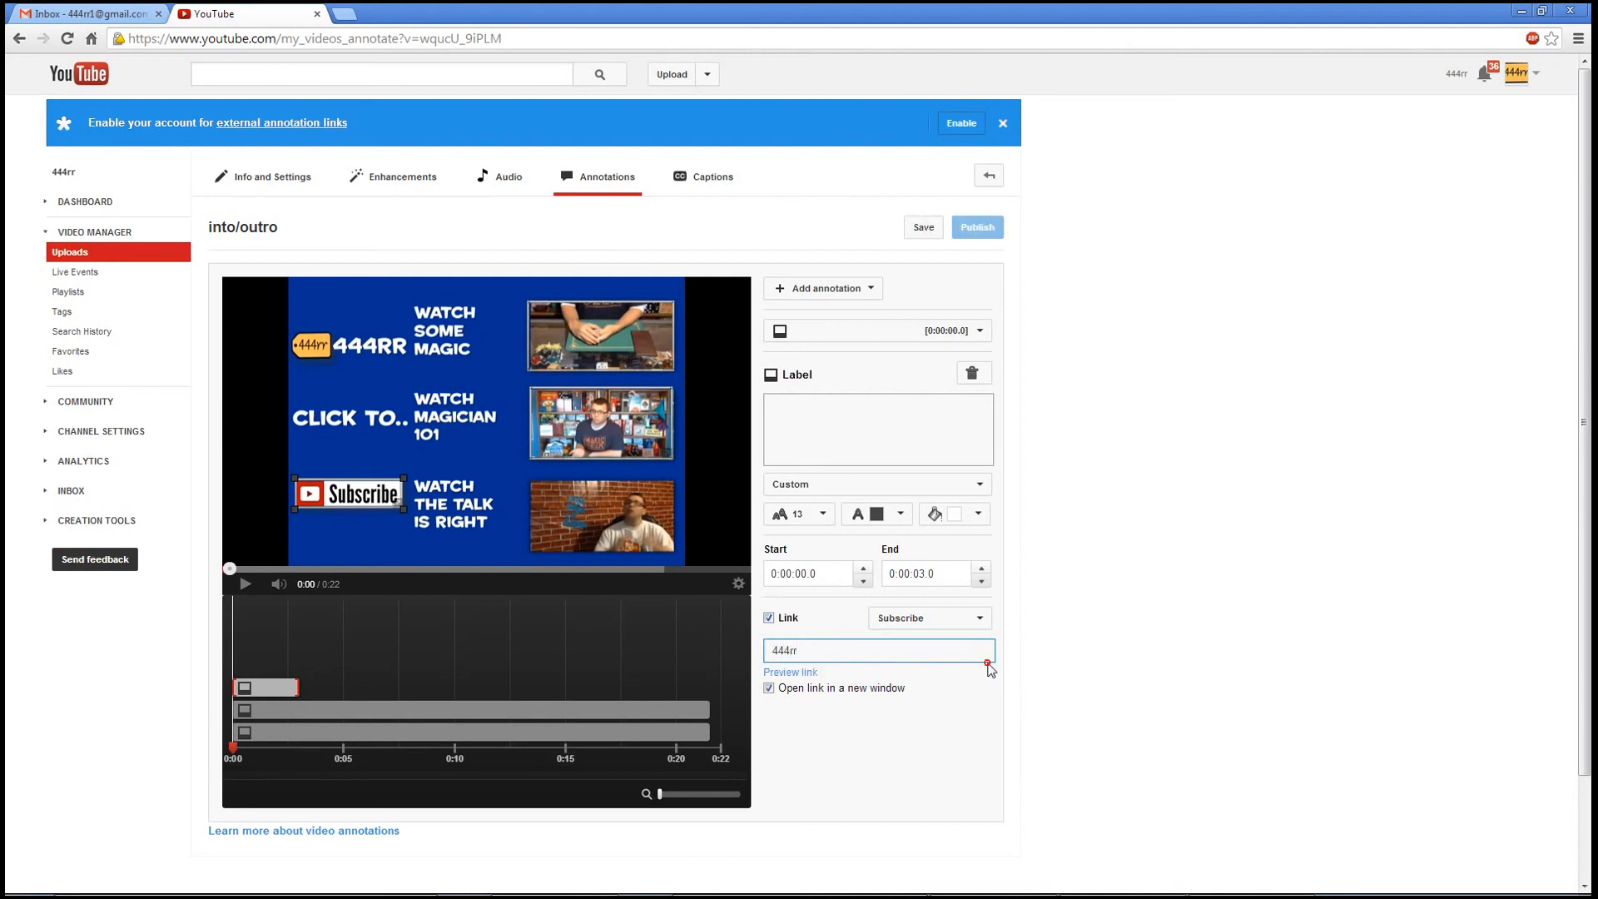
click(988, 663)
click(1096, 698)
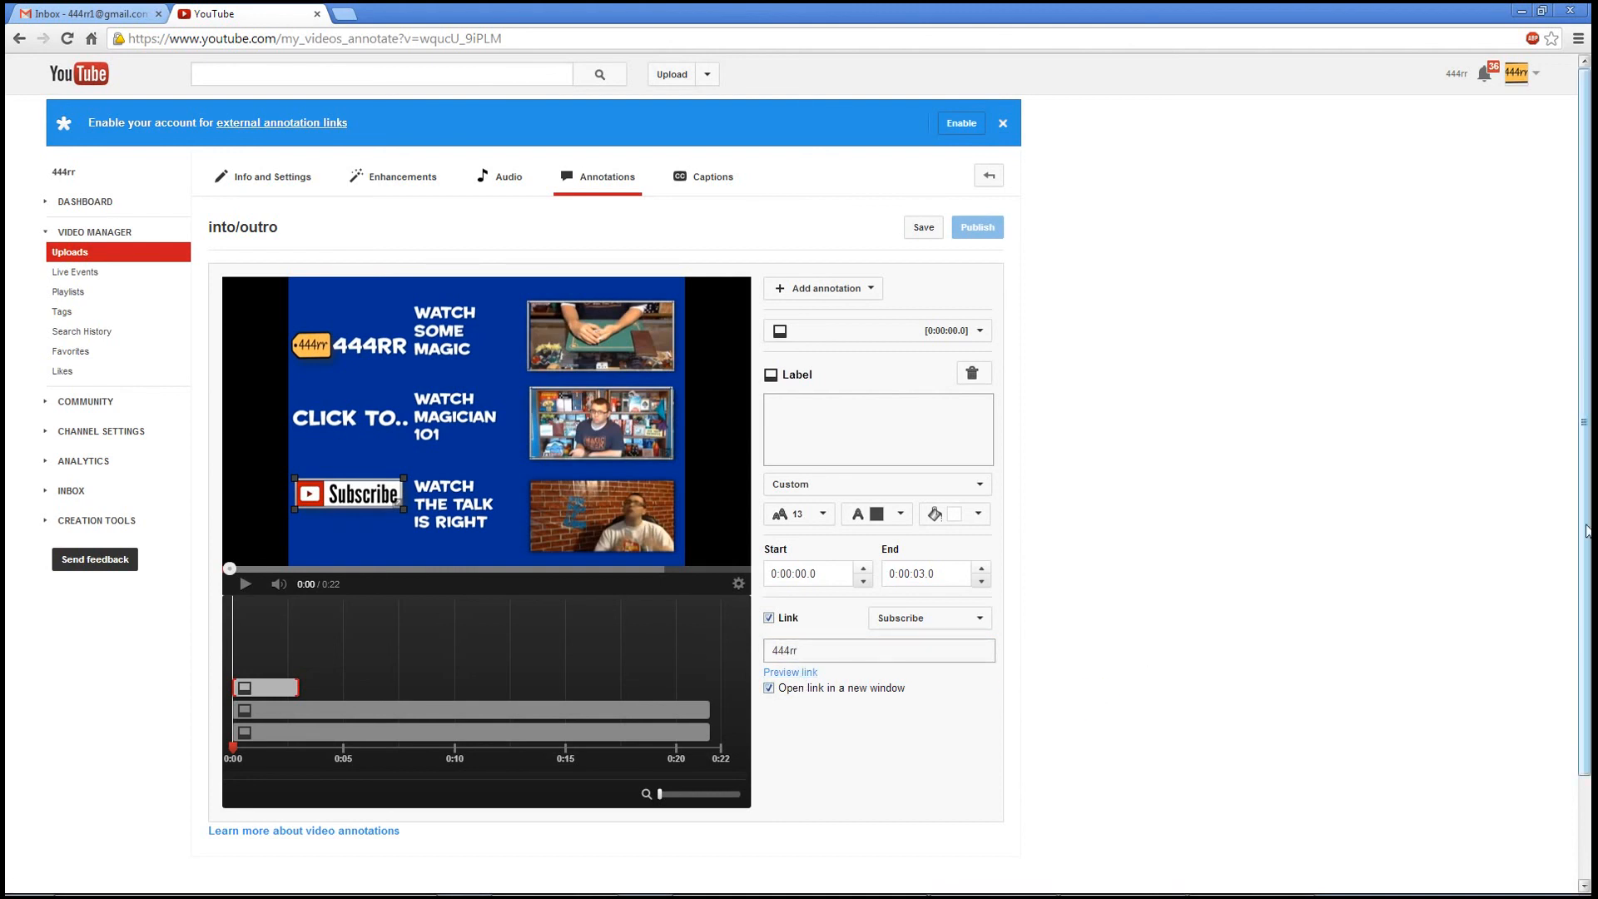
click(1291, 527)
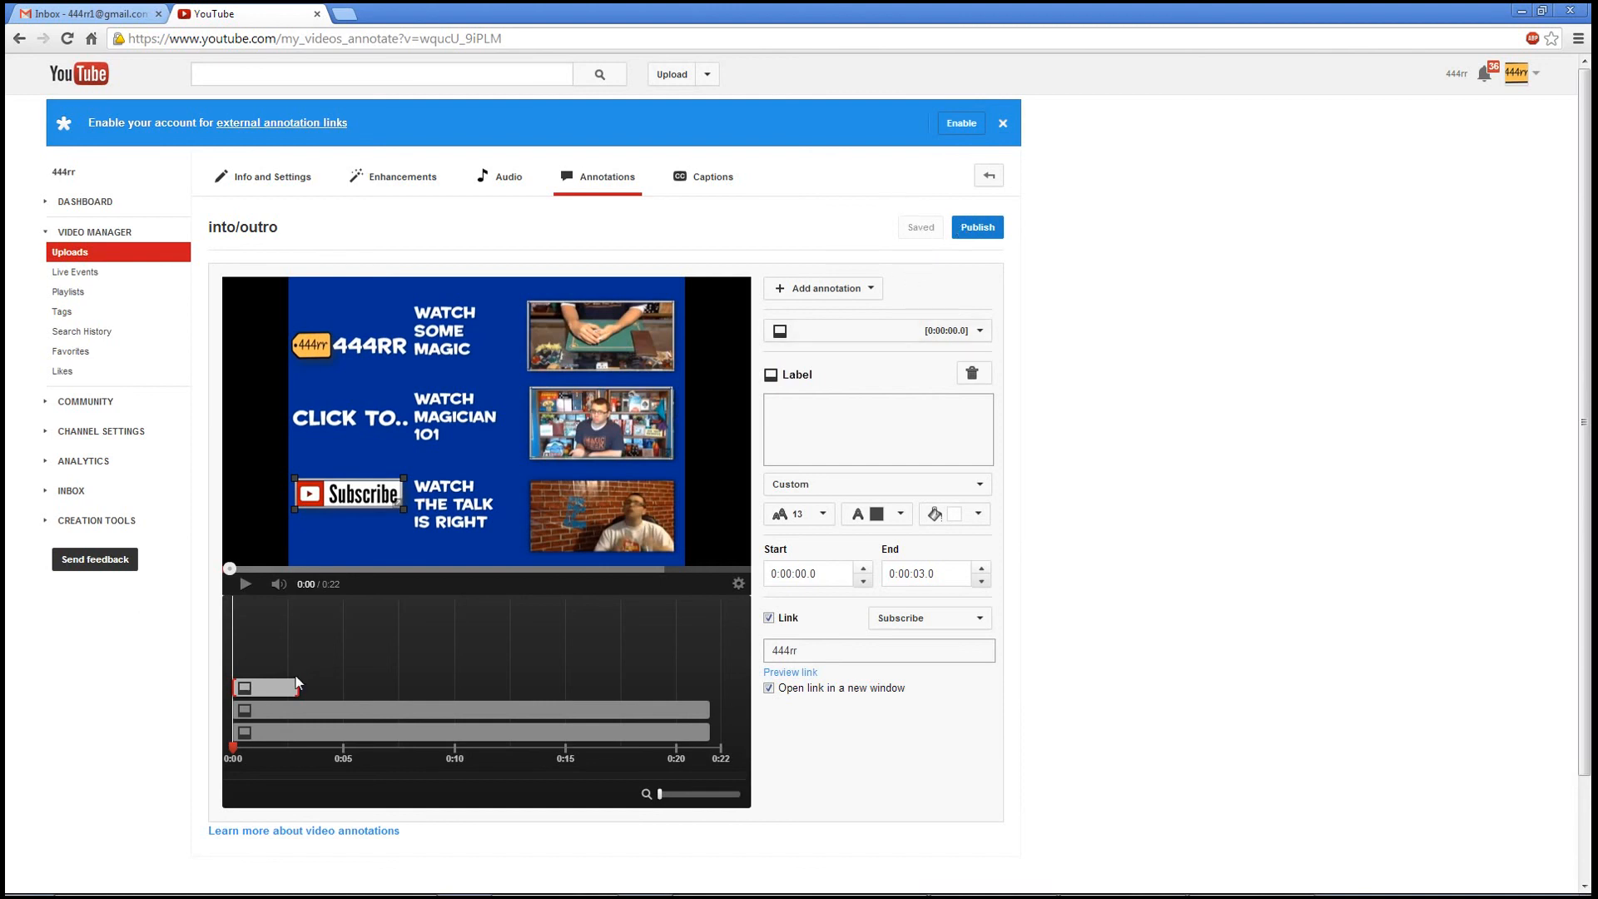
Delete the labels over the Subscribe graphic, the "Watch Magician 101" preview and the "Watch some magic" preview
click(290, 717)
click(275, 688)
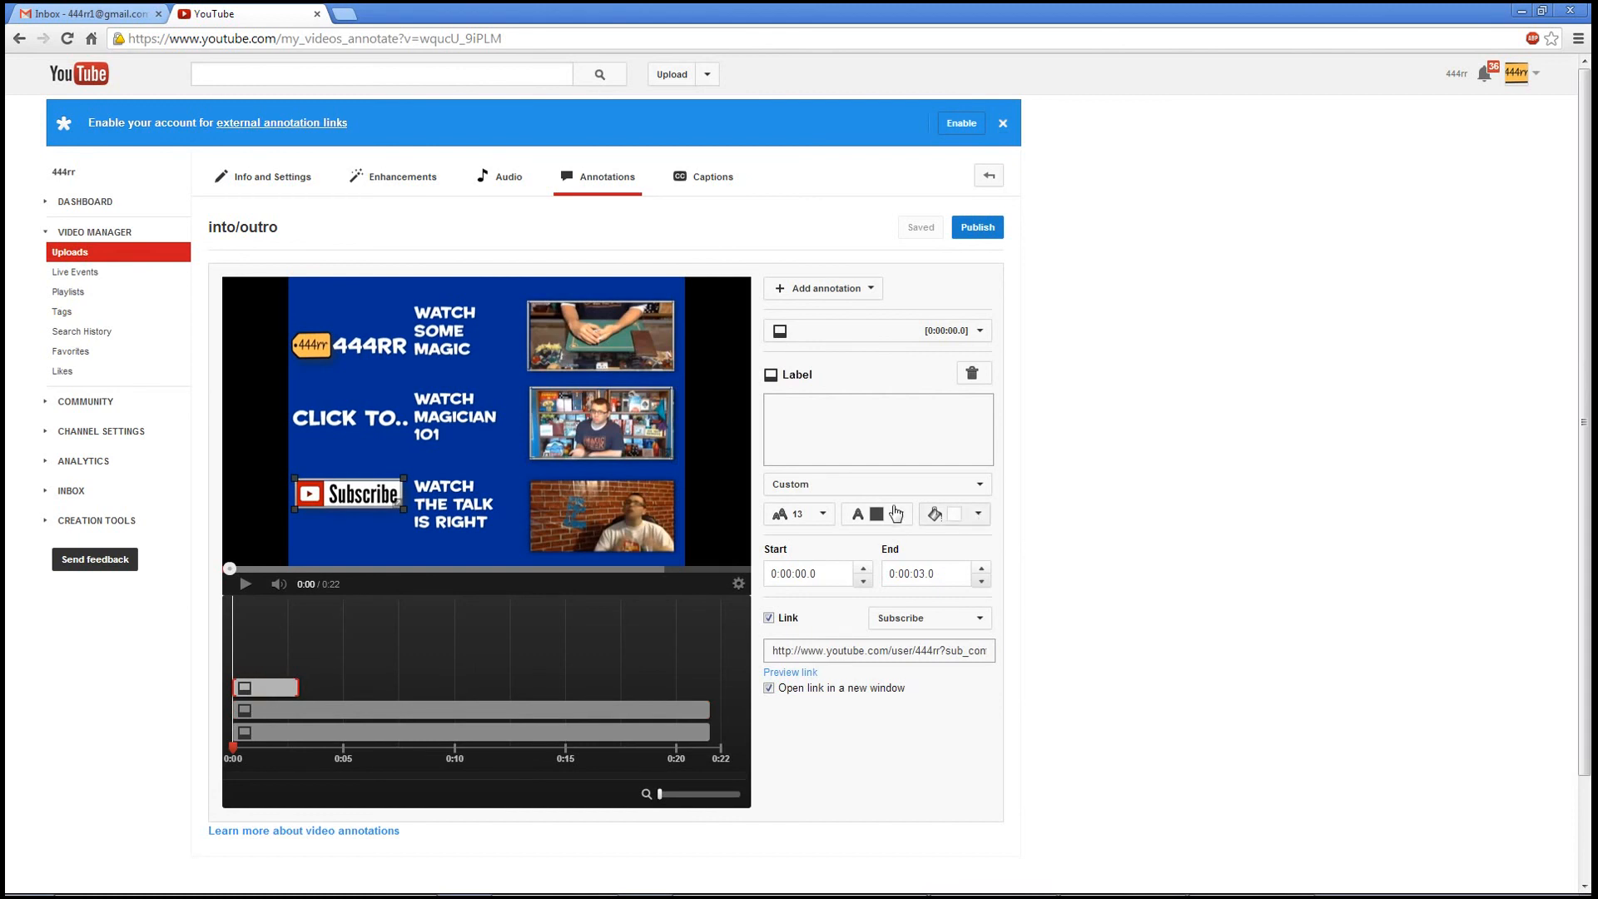
click(972, 372)
click(489, 703)
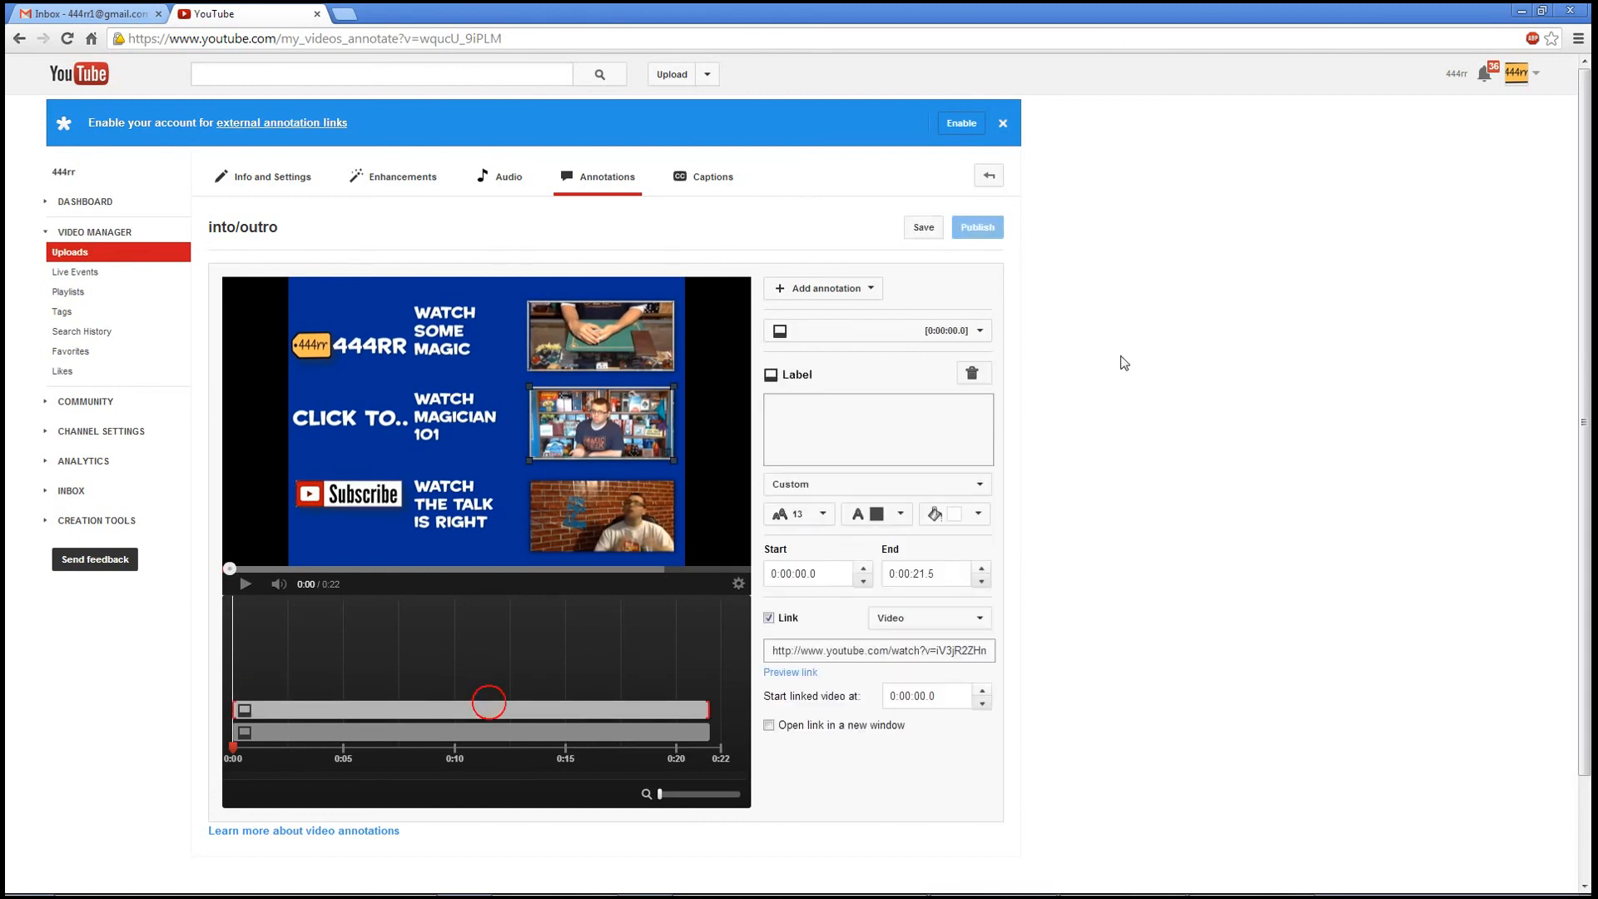
click(973, 372)
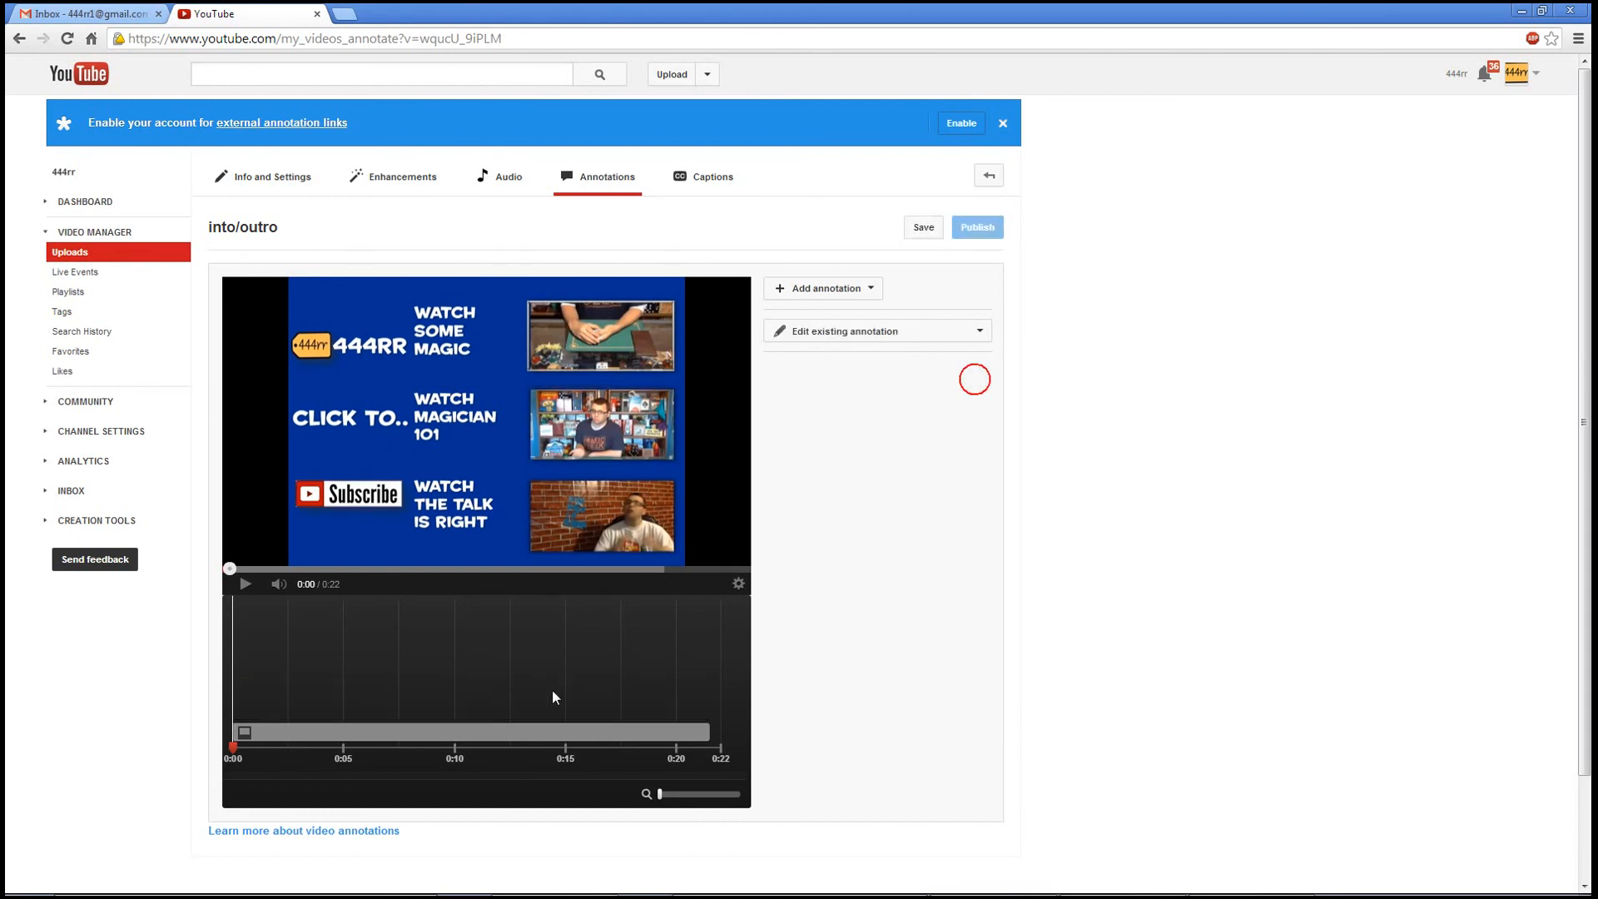
click(544, 734)
click(913, 226)
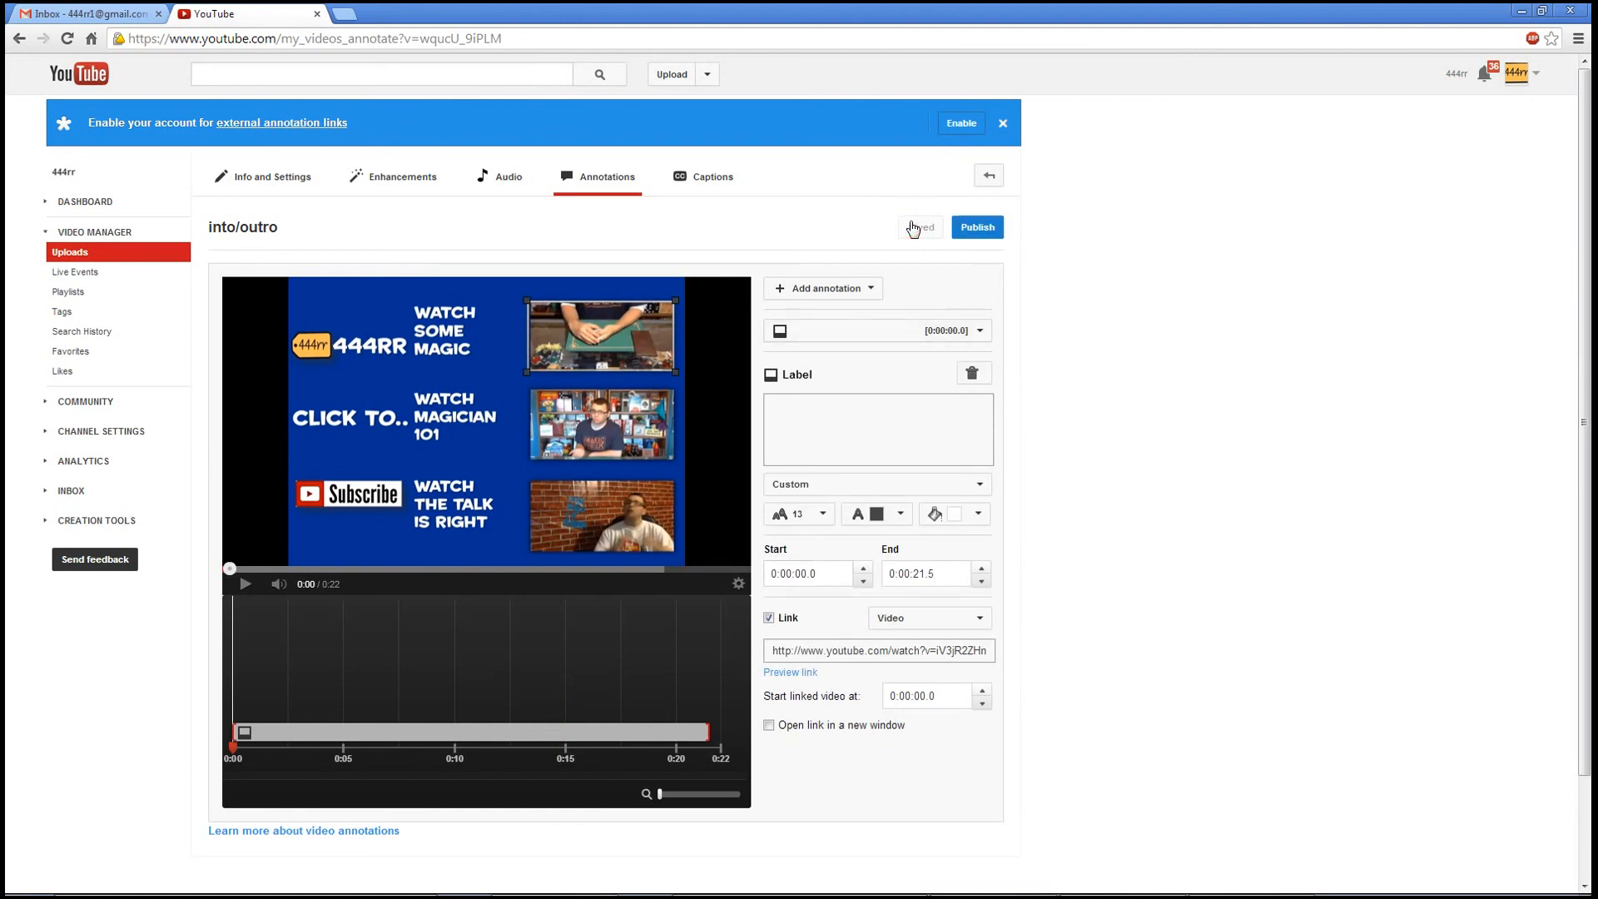
click(957, 375)
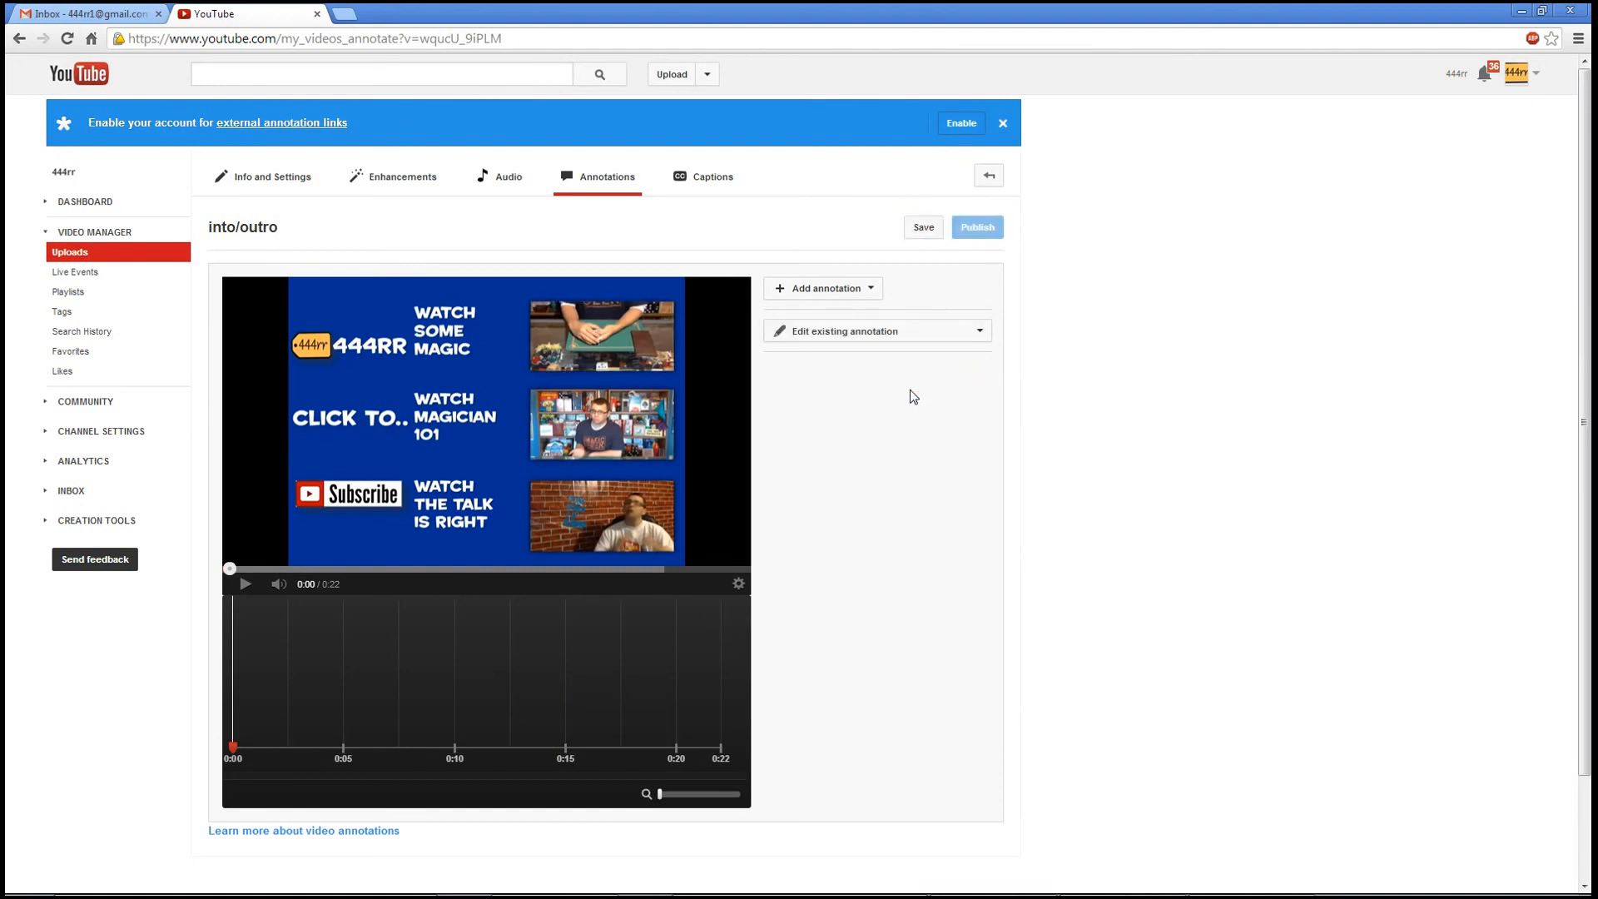